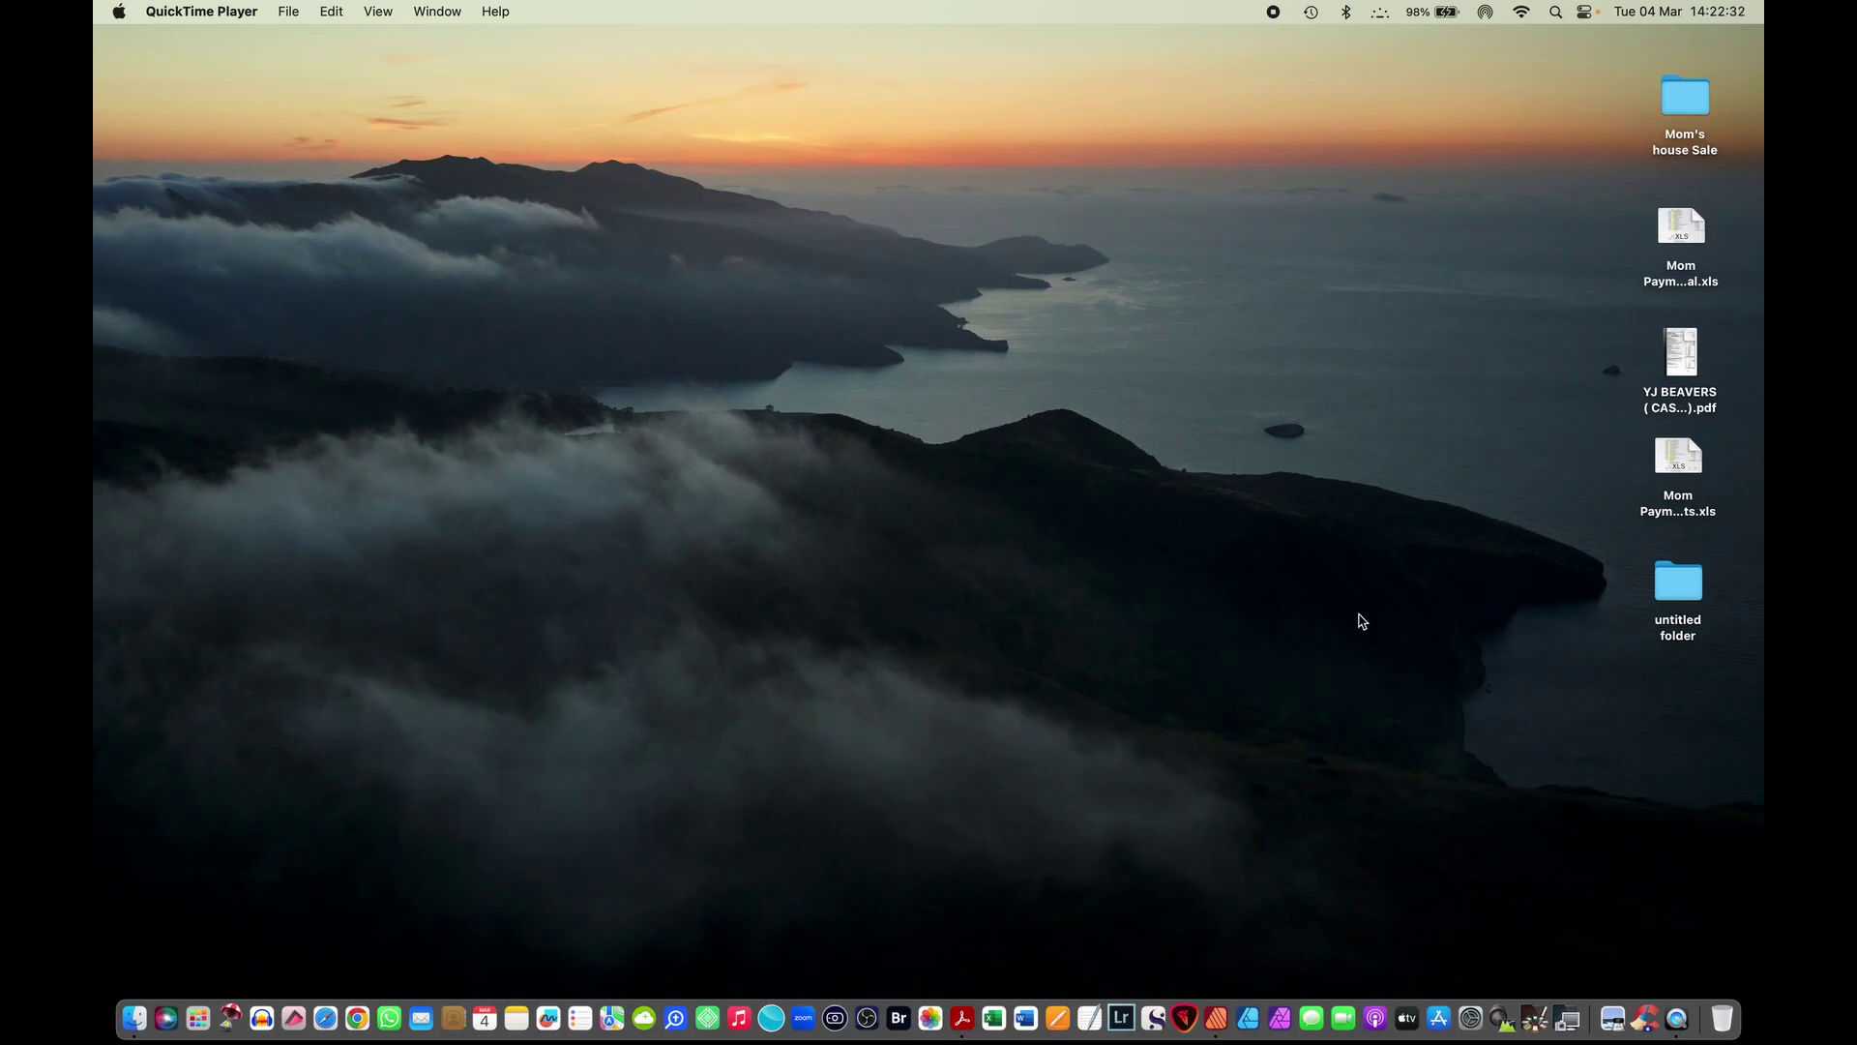
# Step: Launch Affinity Publisher 2 from the Dock to reach the New Document dialog
pyautogui.click(1217, 1018)
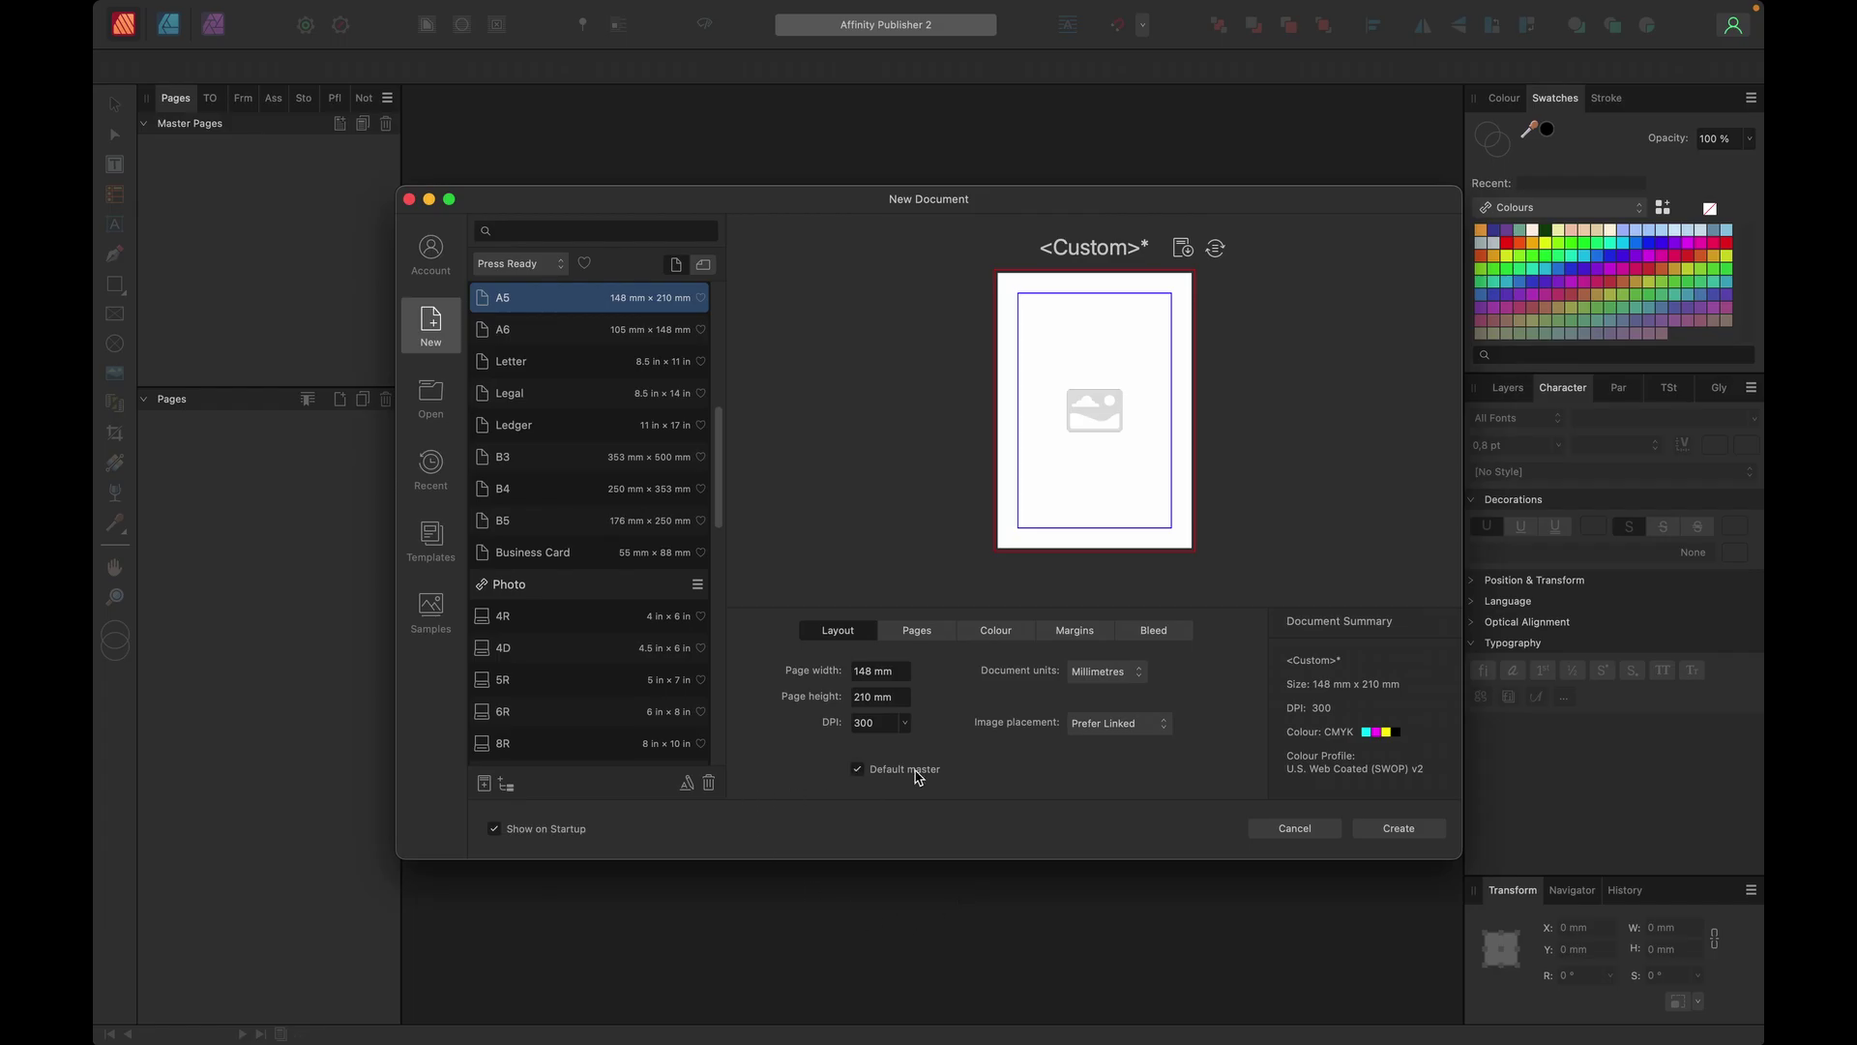
# Step: Review the Pages, Colour, Margins and Bleed settings, then create the A5 document with 3 mm bleed
pyautogui.click(923, 636)
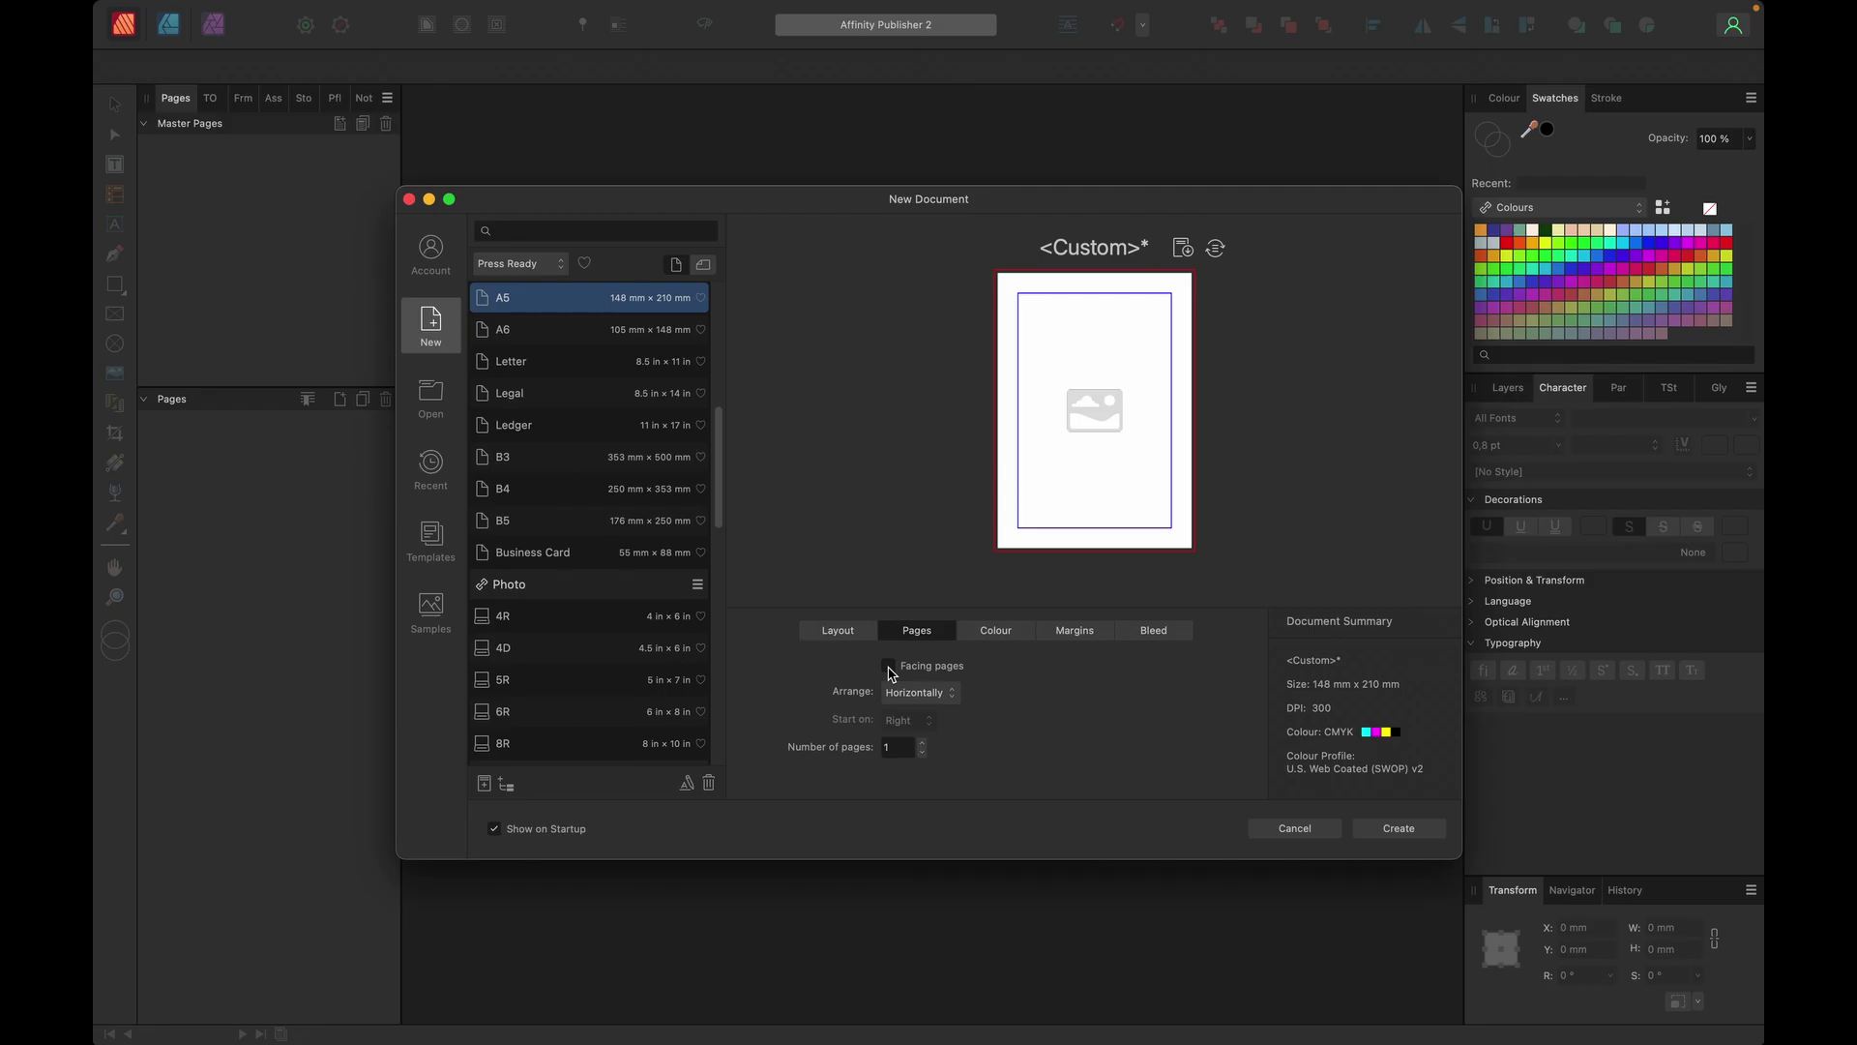
pyautogui.click(1013, 635)
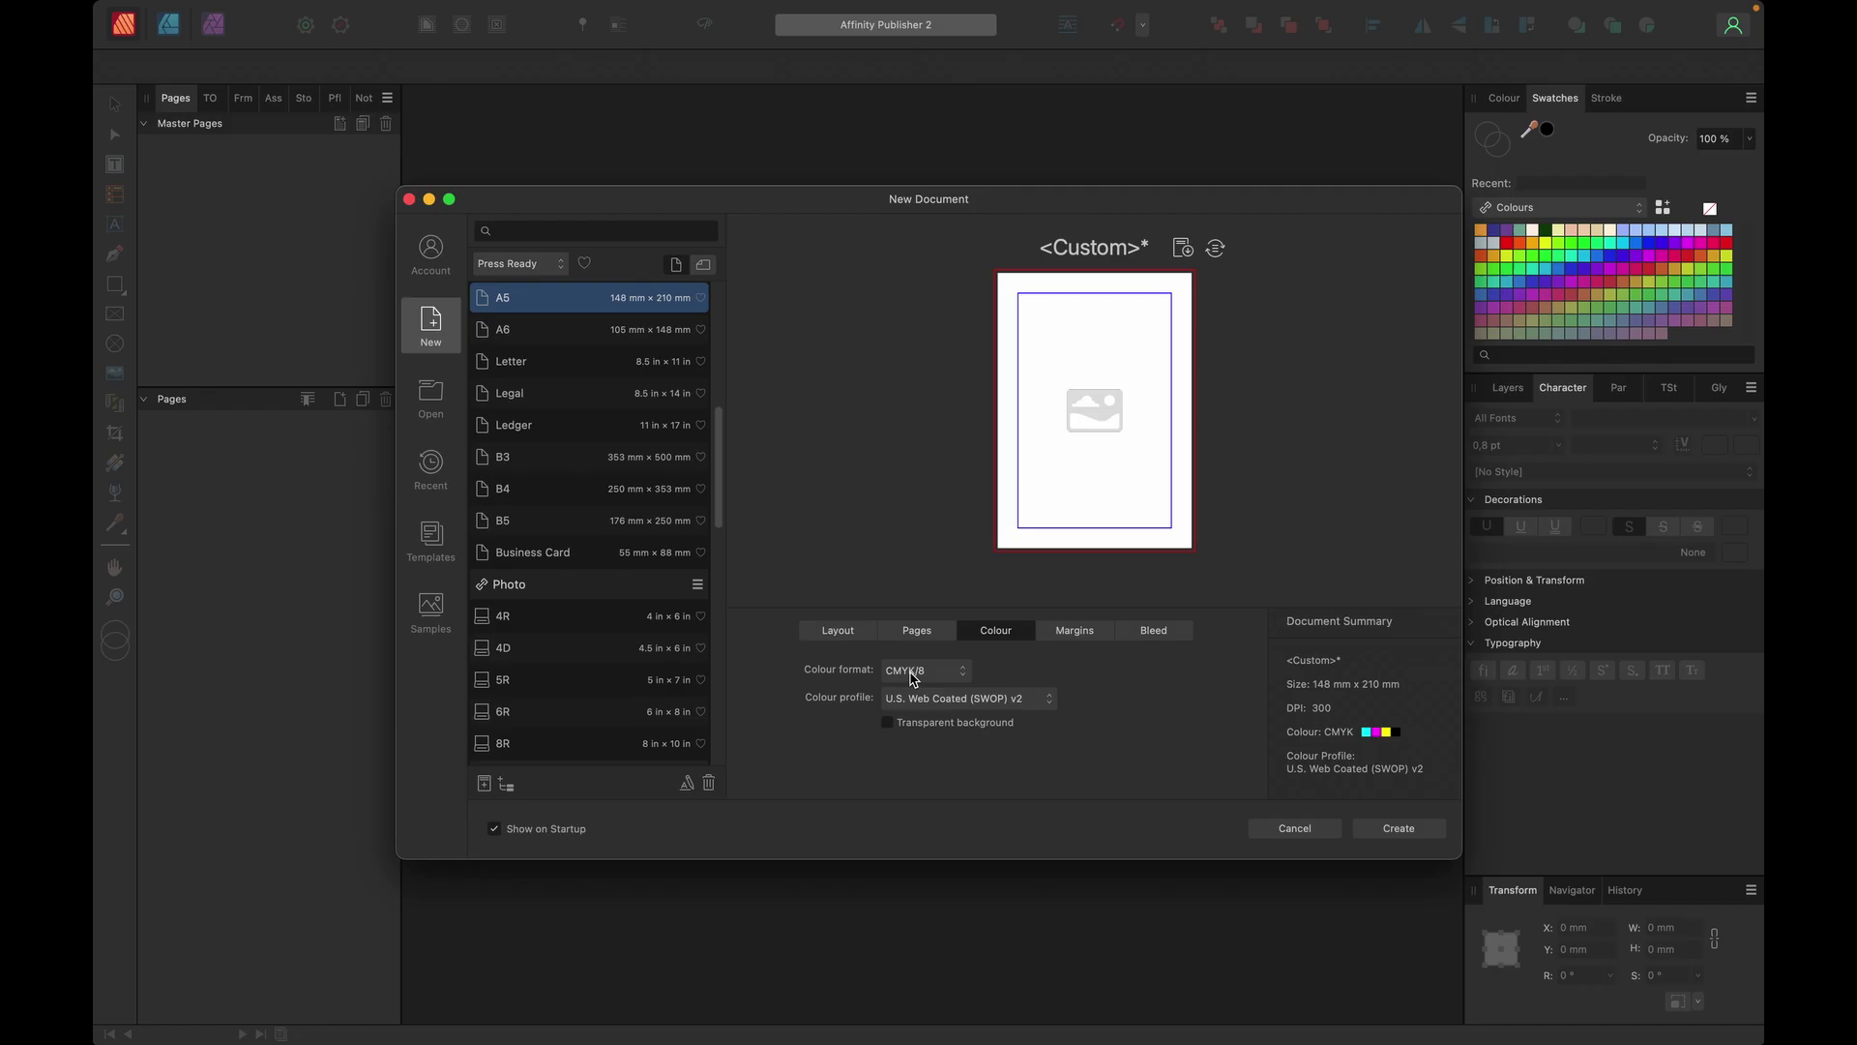
pyautogui.click(1075, 633)
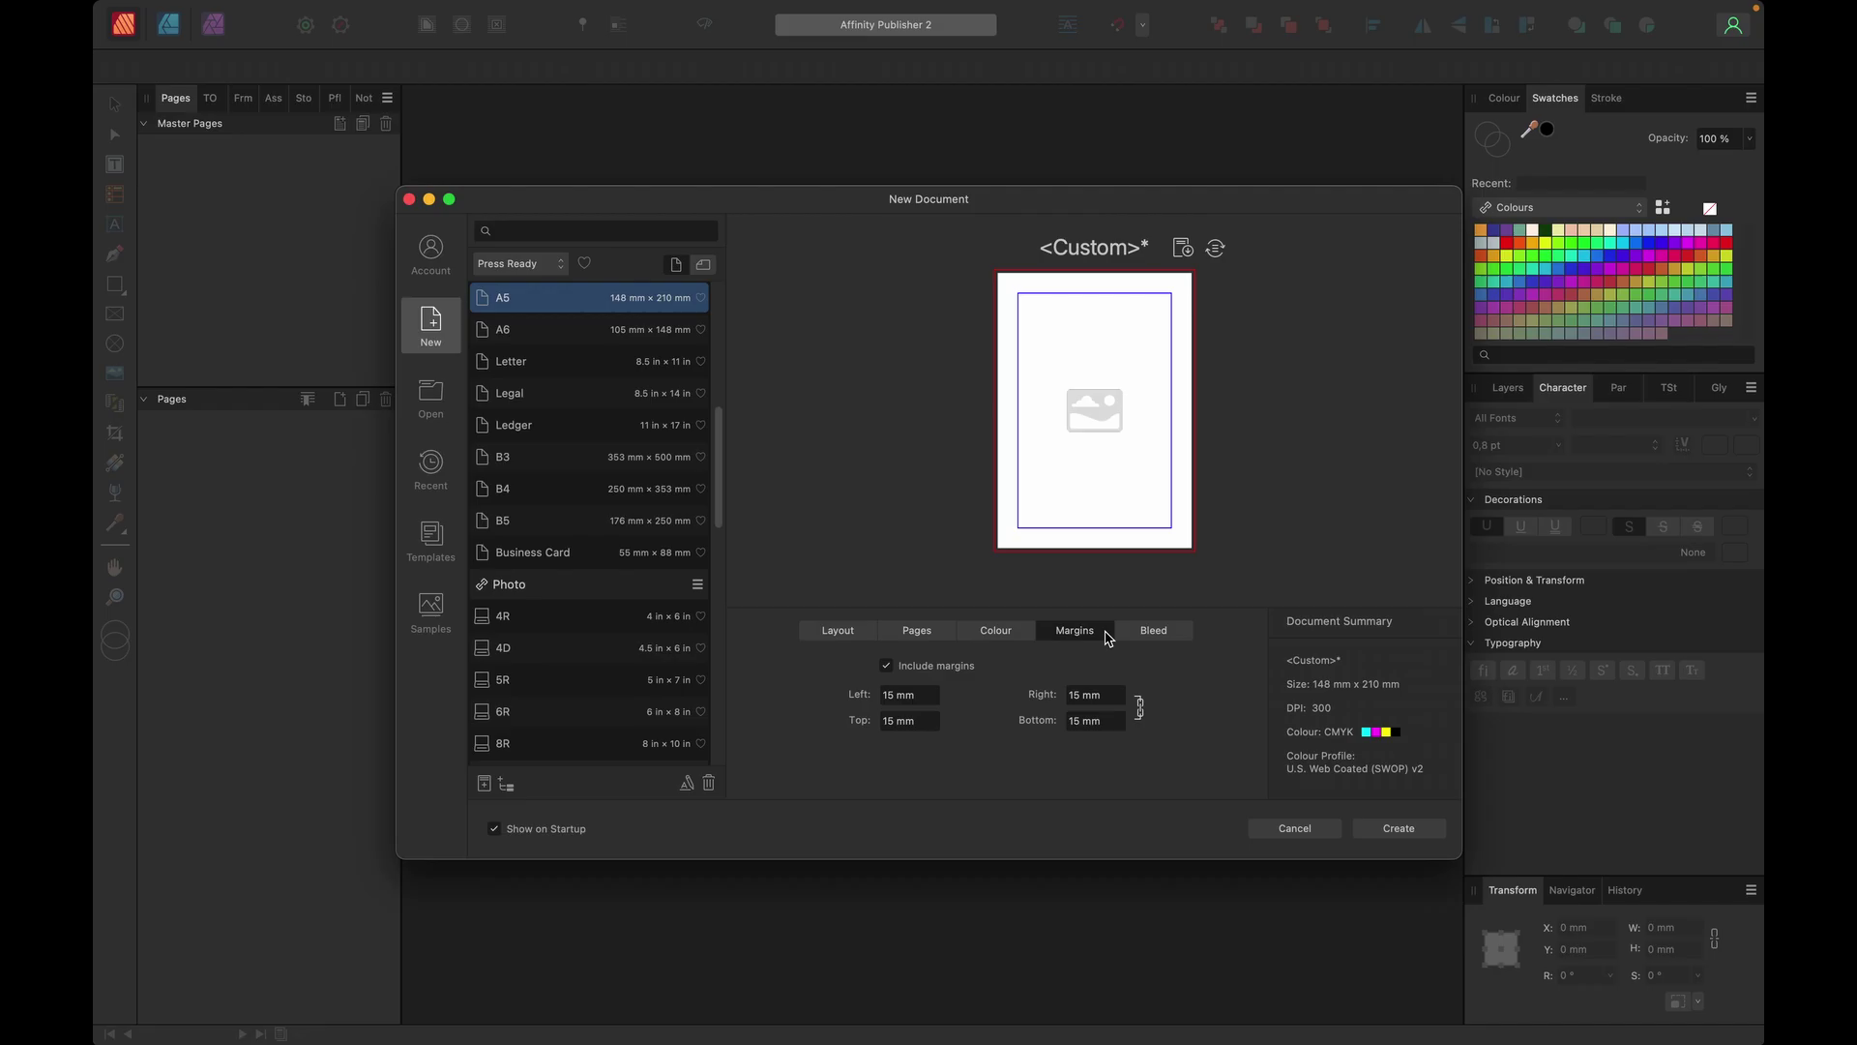
pyautogui.click(1153, 630)
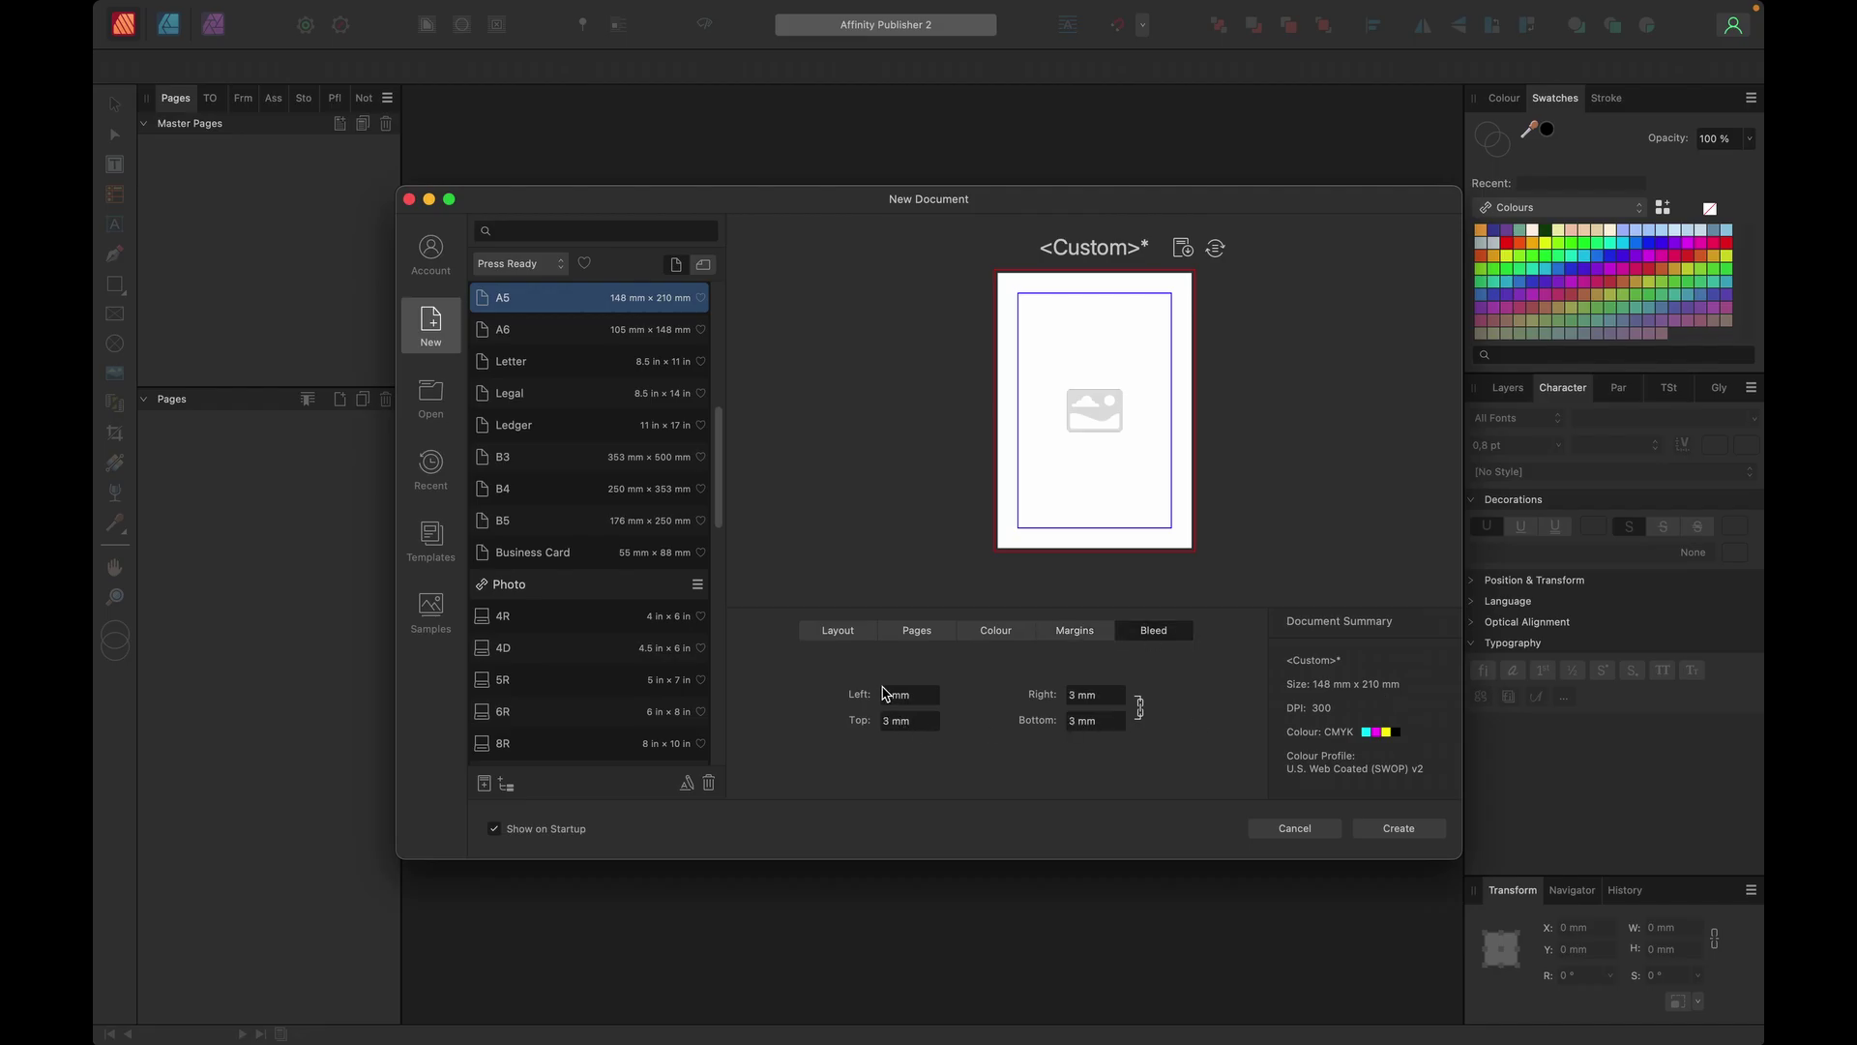
pyautogui.click(1393, 829)
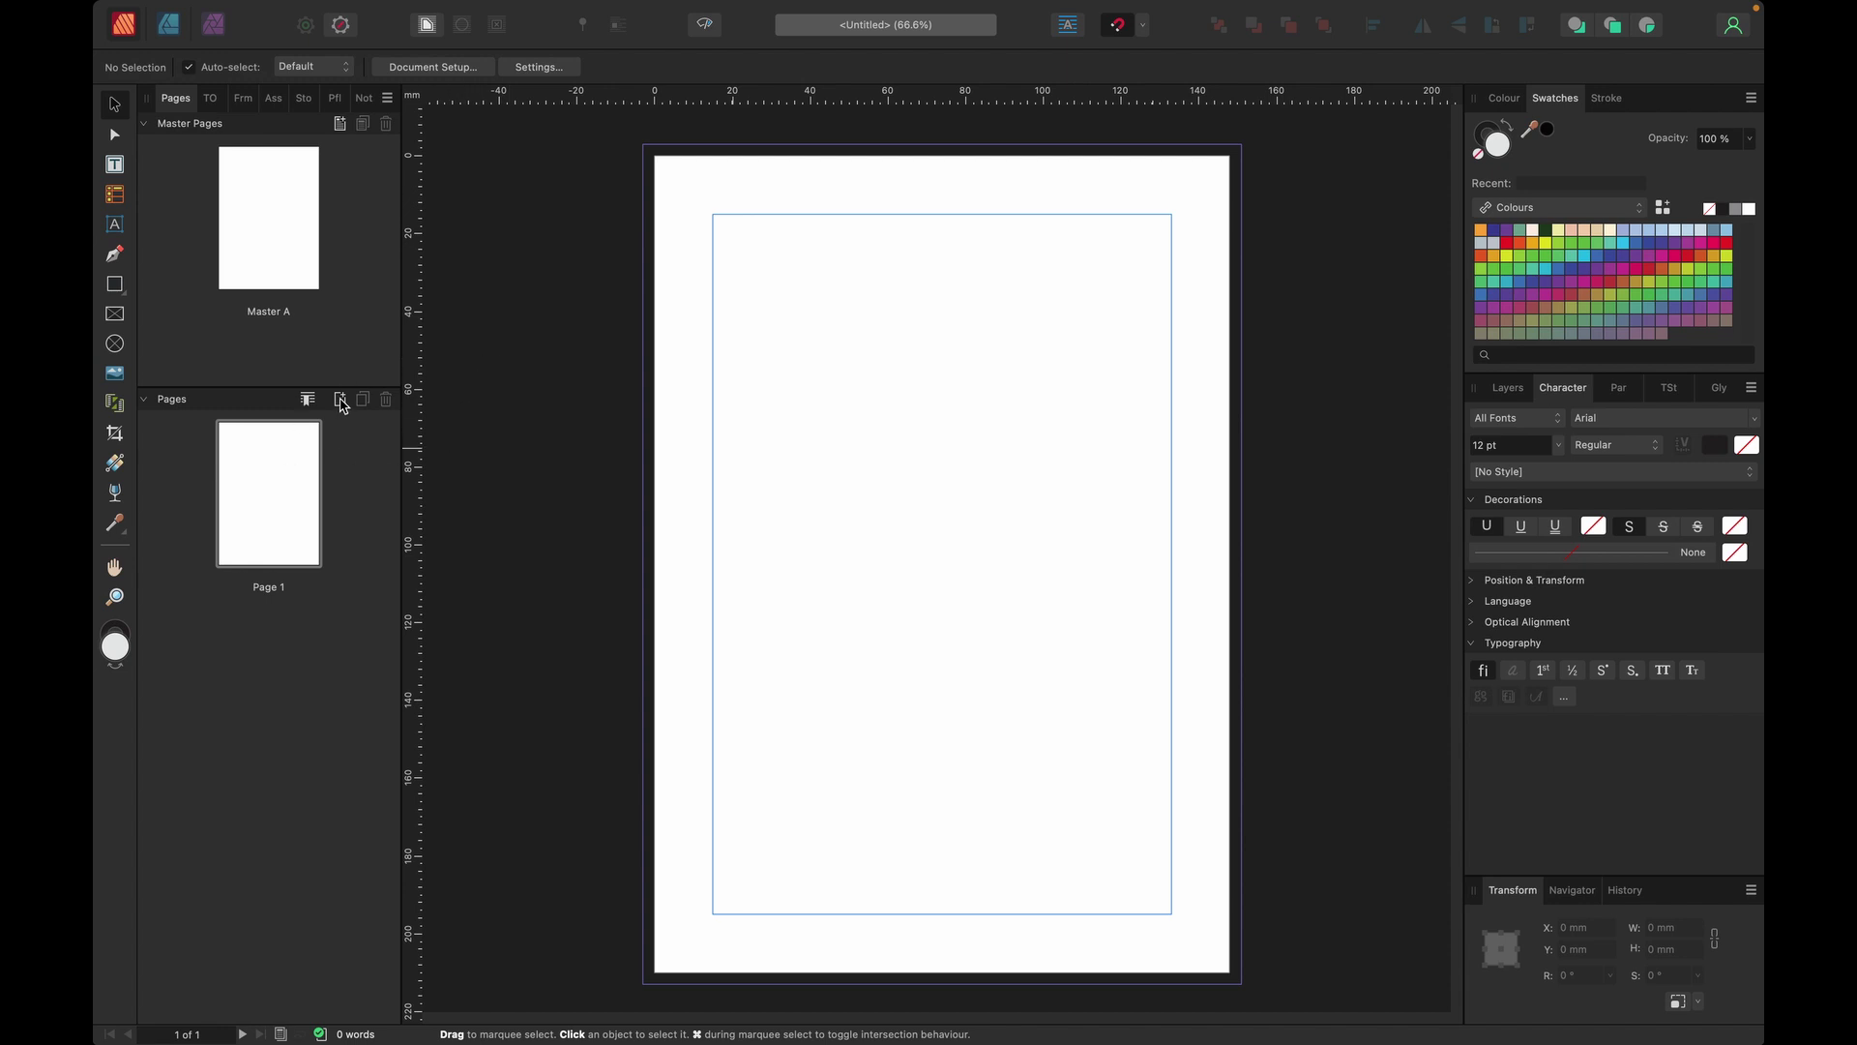
# Step: Add 2 pages that extend the spread to three A5 pages, then fit it in view
pyautogui.click(340, 400)
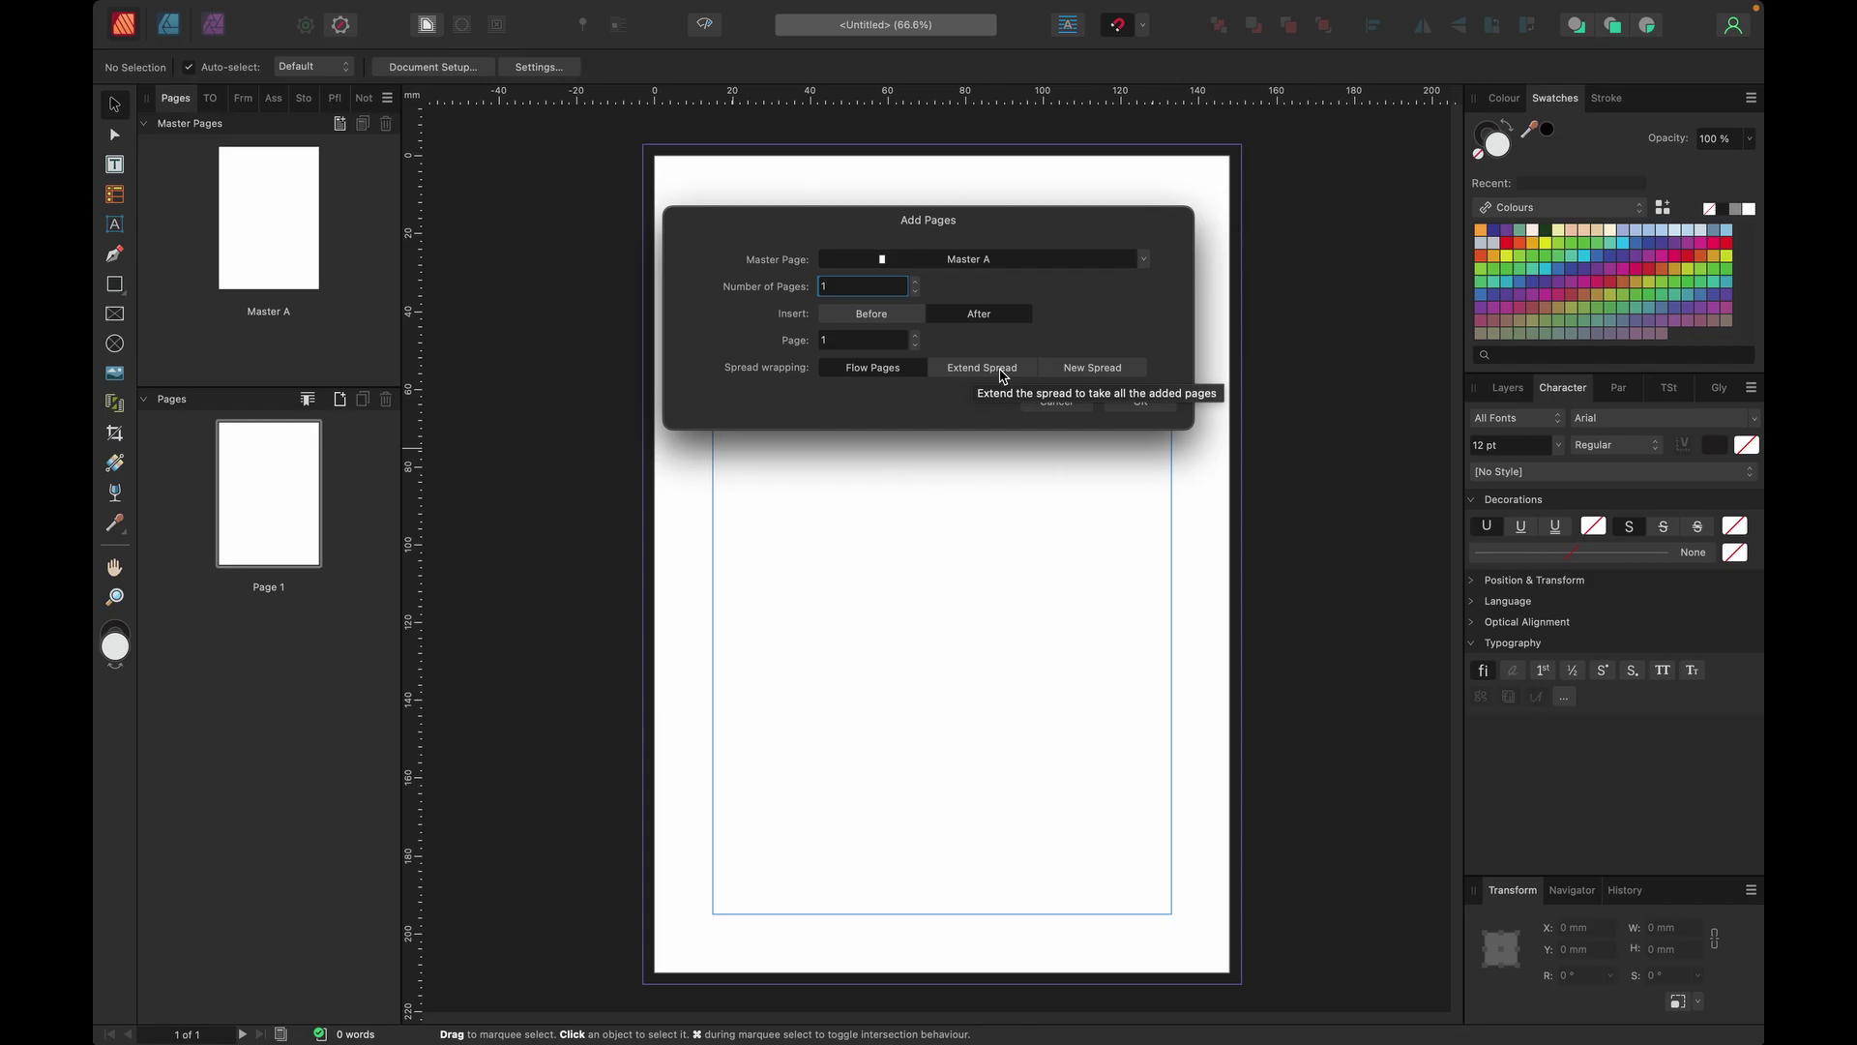
pyautogui.click(1000, 373)
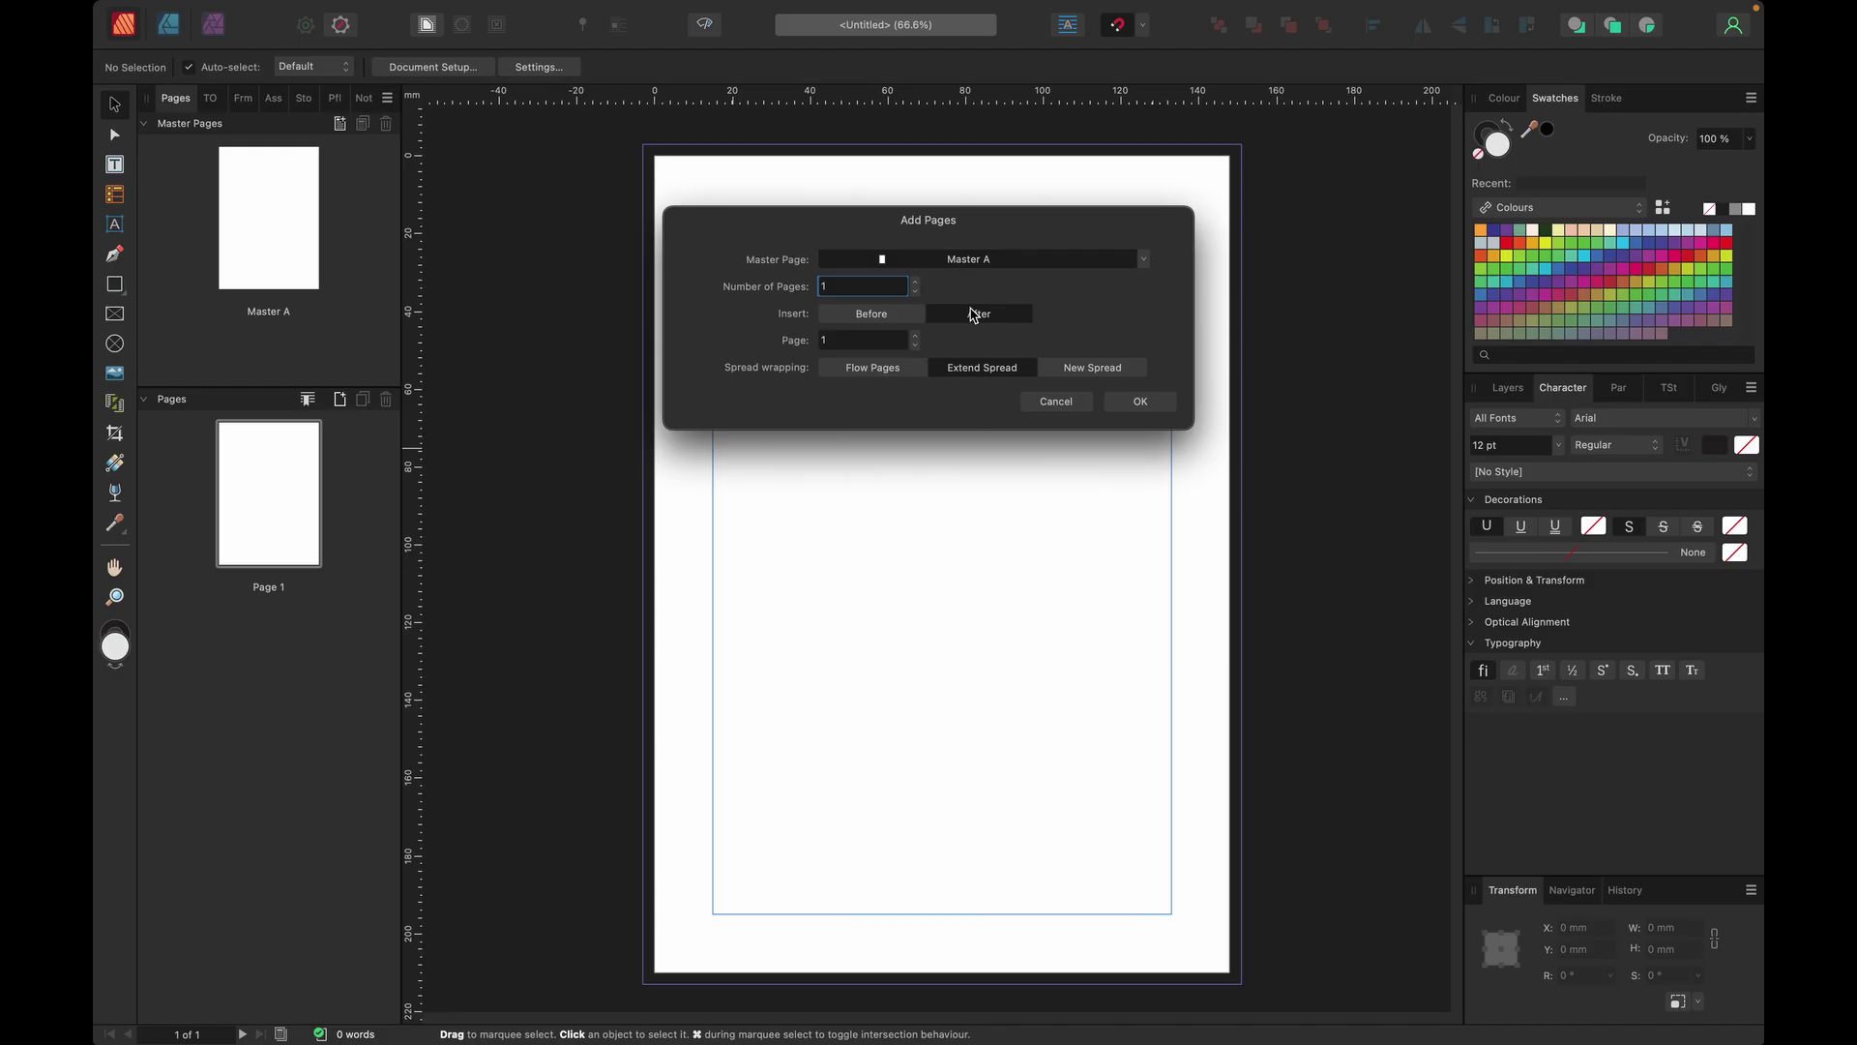
pyautogui.click(915, 281)
pyautogui.click(1157, 401)
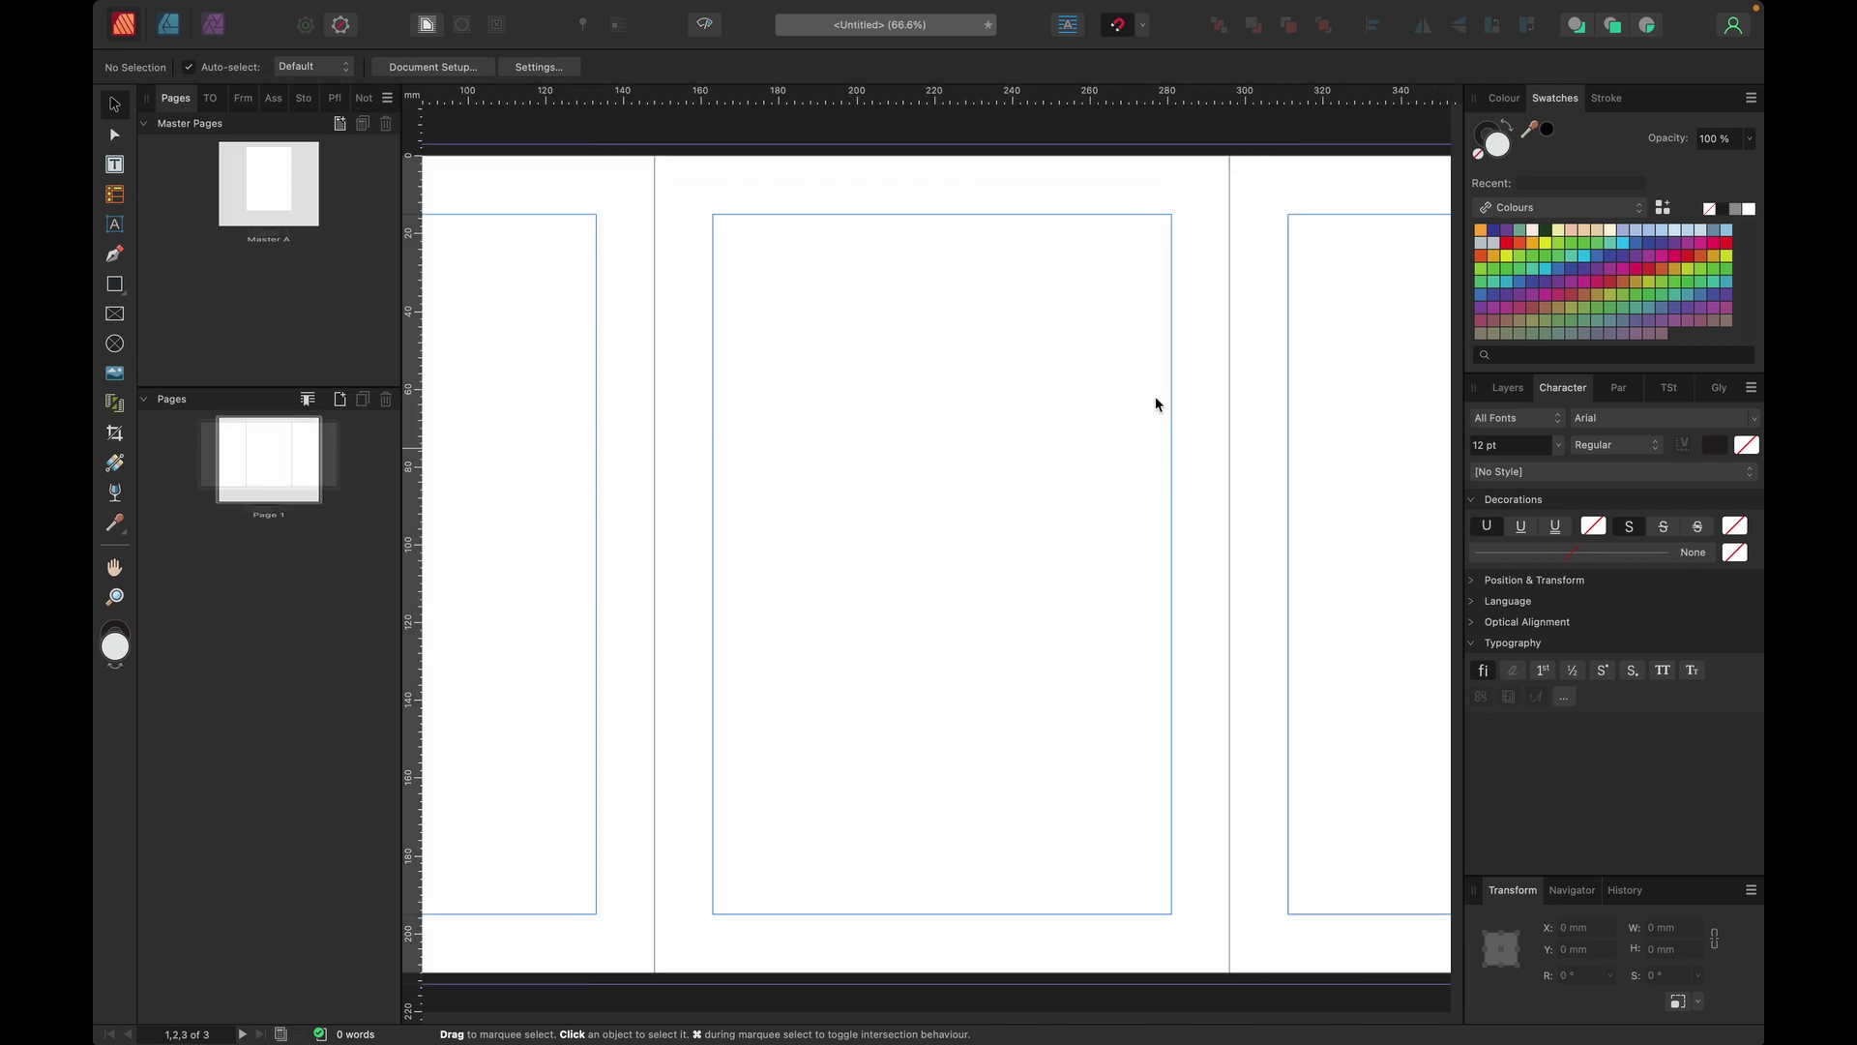
pyautogui.press('super+0')
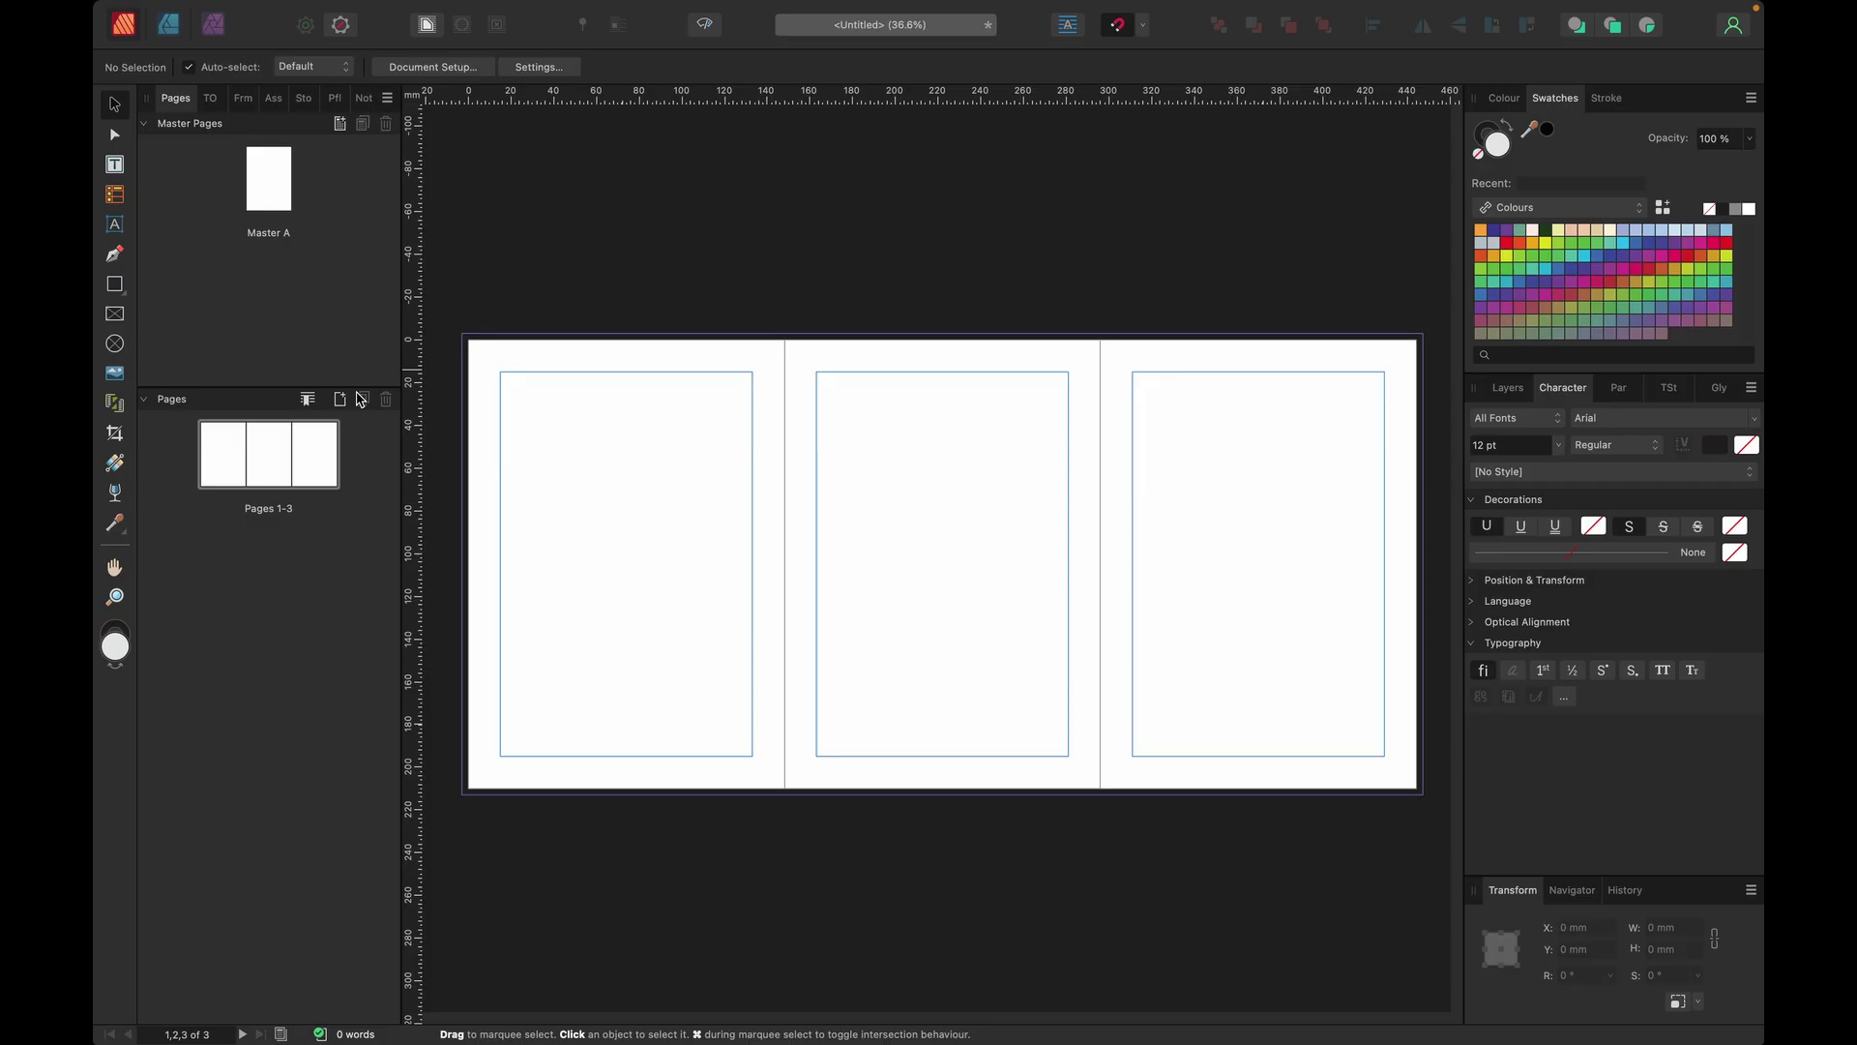
# Step: In Spread Properties, unlink Spread Page 2's dimensions and set its width to 14 mm
pyautogui.rightClick(265, 448)
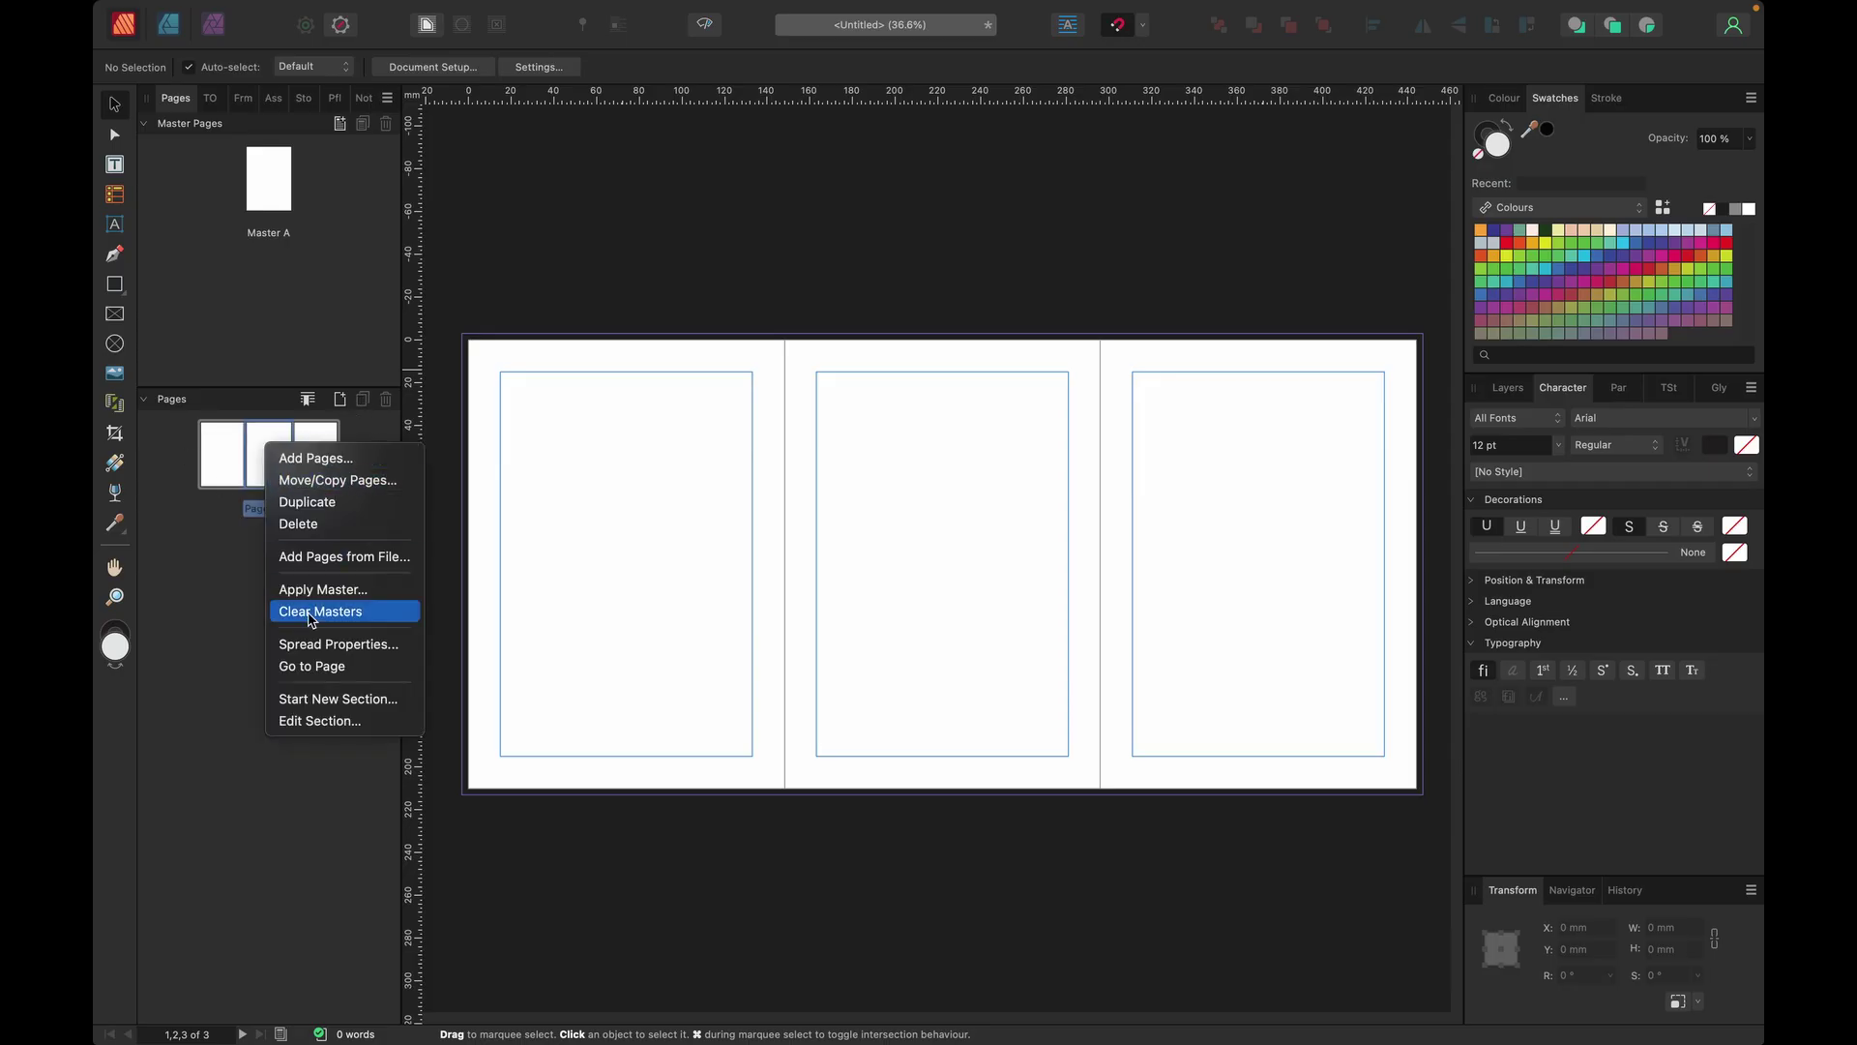
pyautogui.click(310, 654)
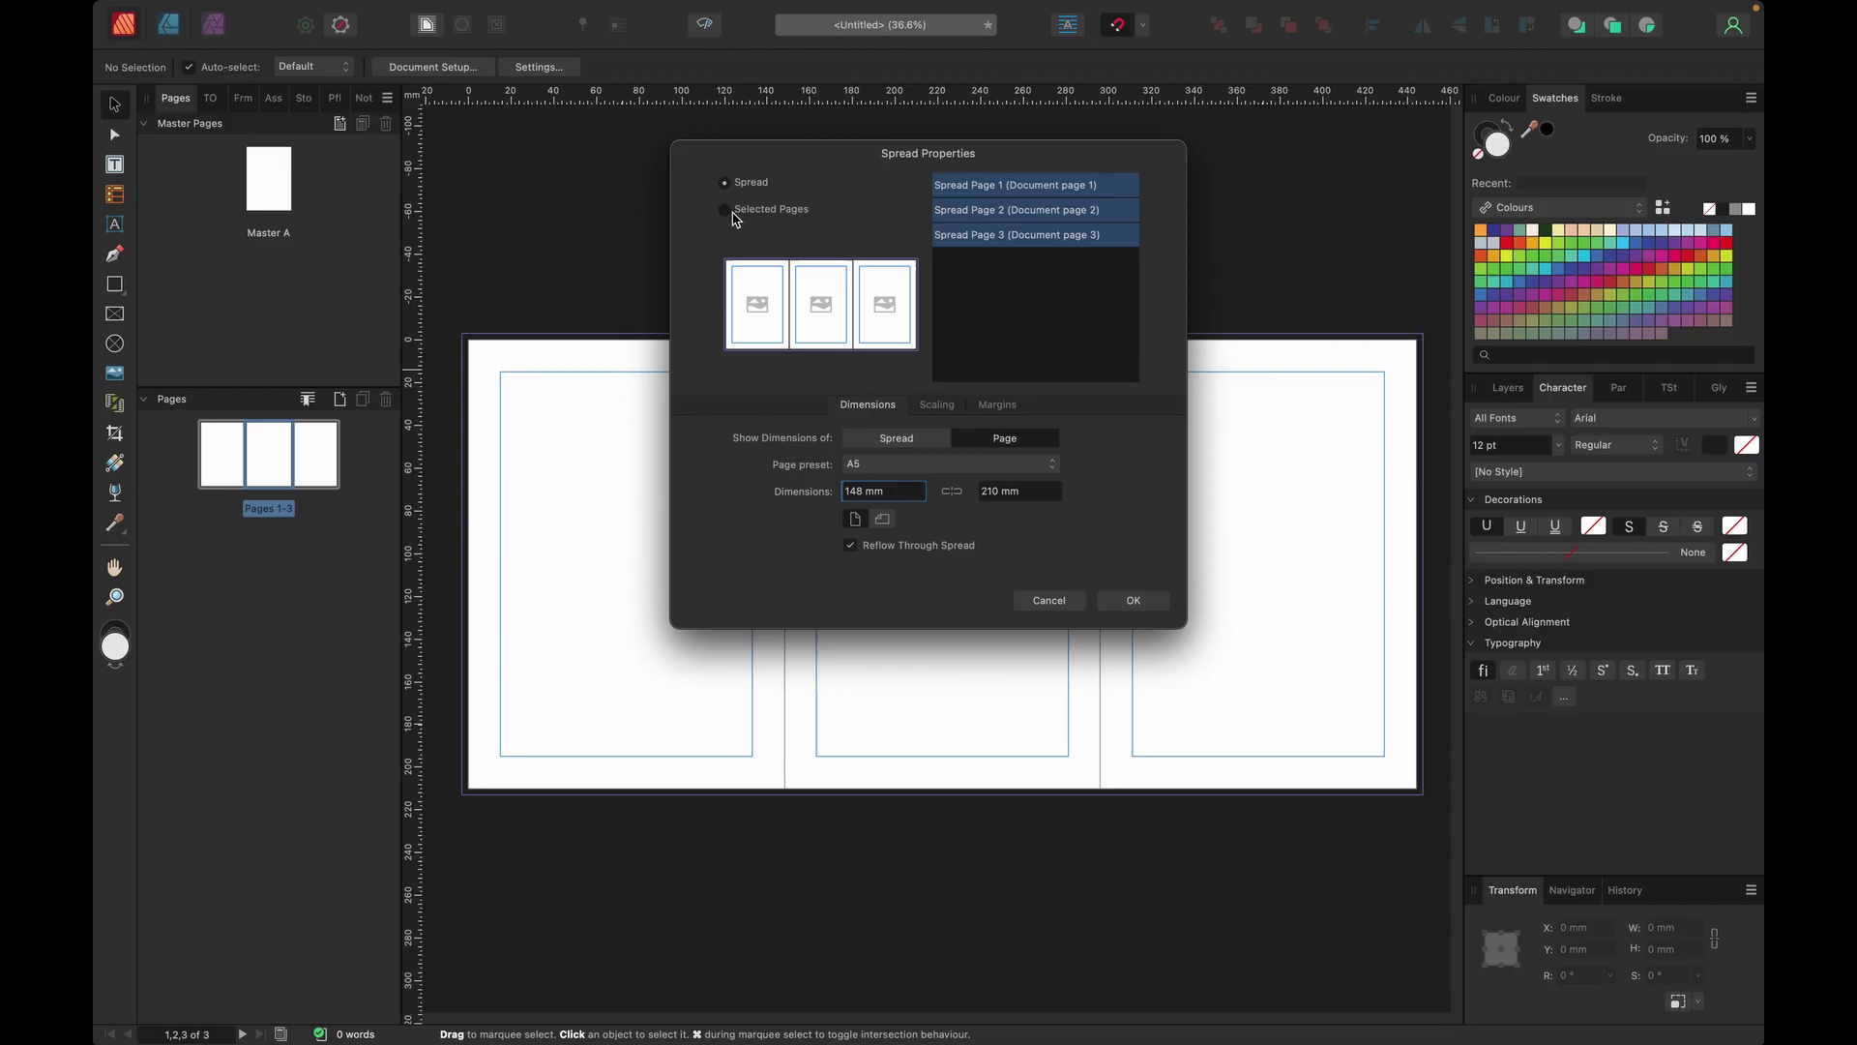
pyautogui.click(724, 211)
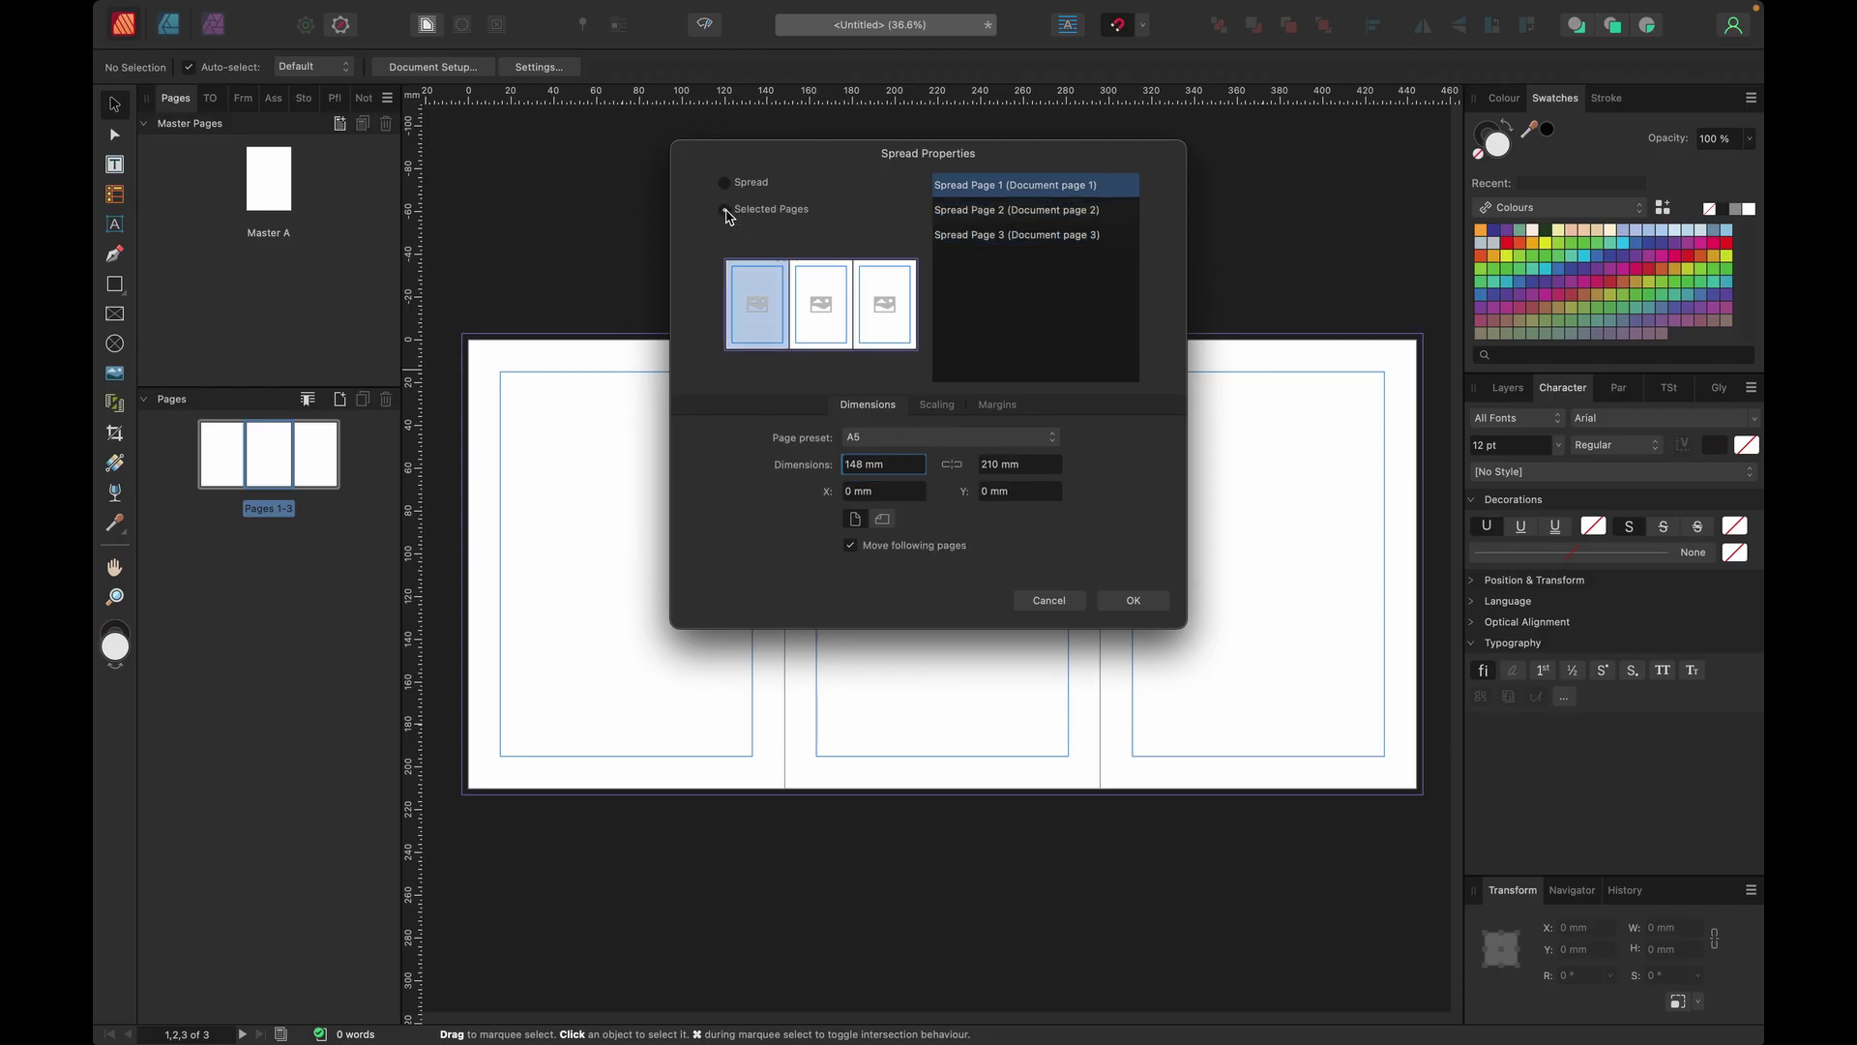
pyautogui.click(1001, 219)
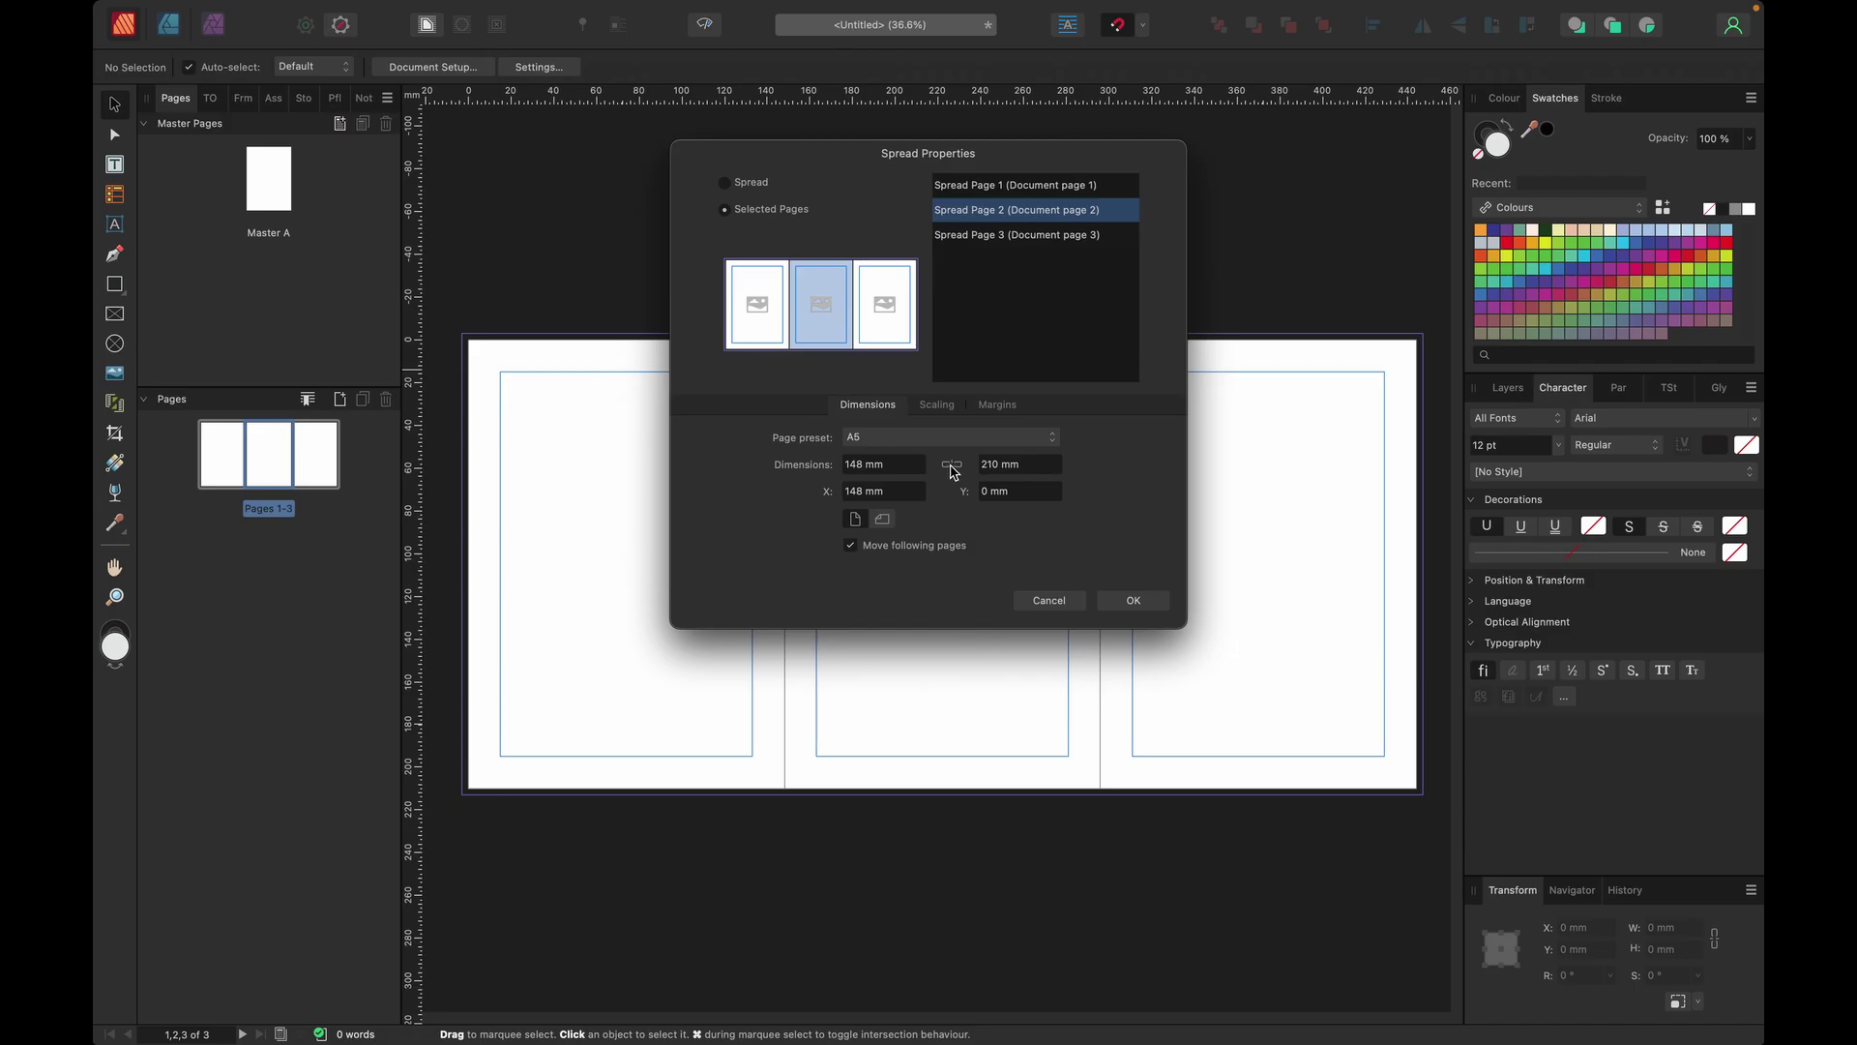
pyautogui.click(955, 468)
pyautogui.click(952, 466)
pyautogui.doubleClick(858, 465)
pyautogui.press('BackSpace')
pyautogui.click(936, 404)
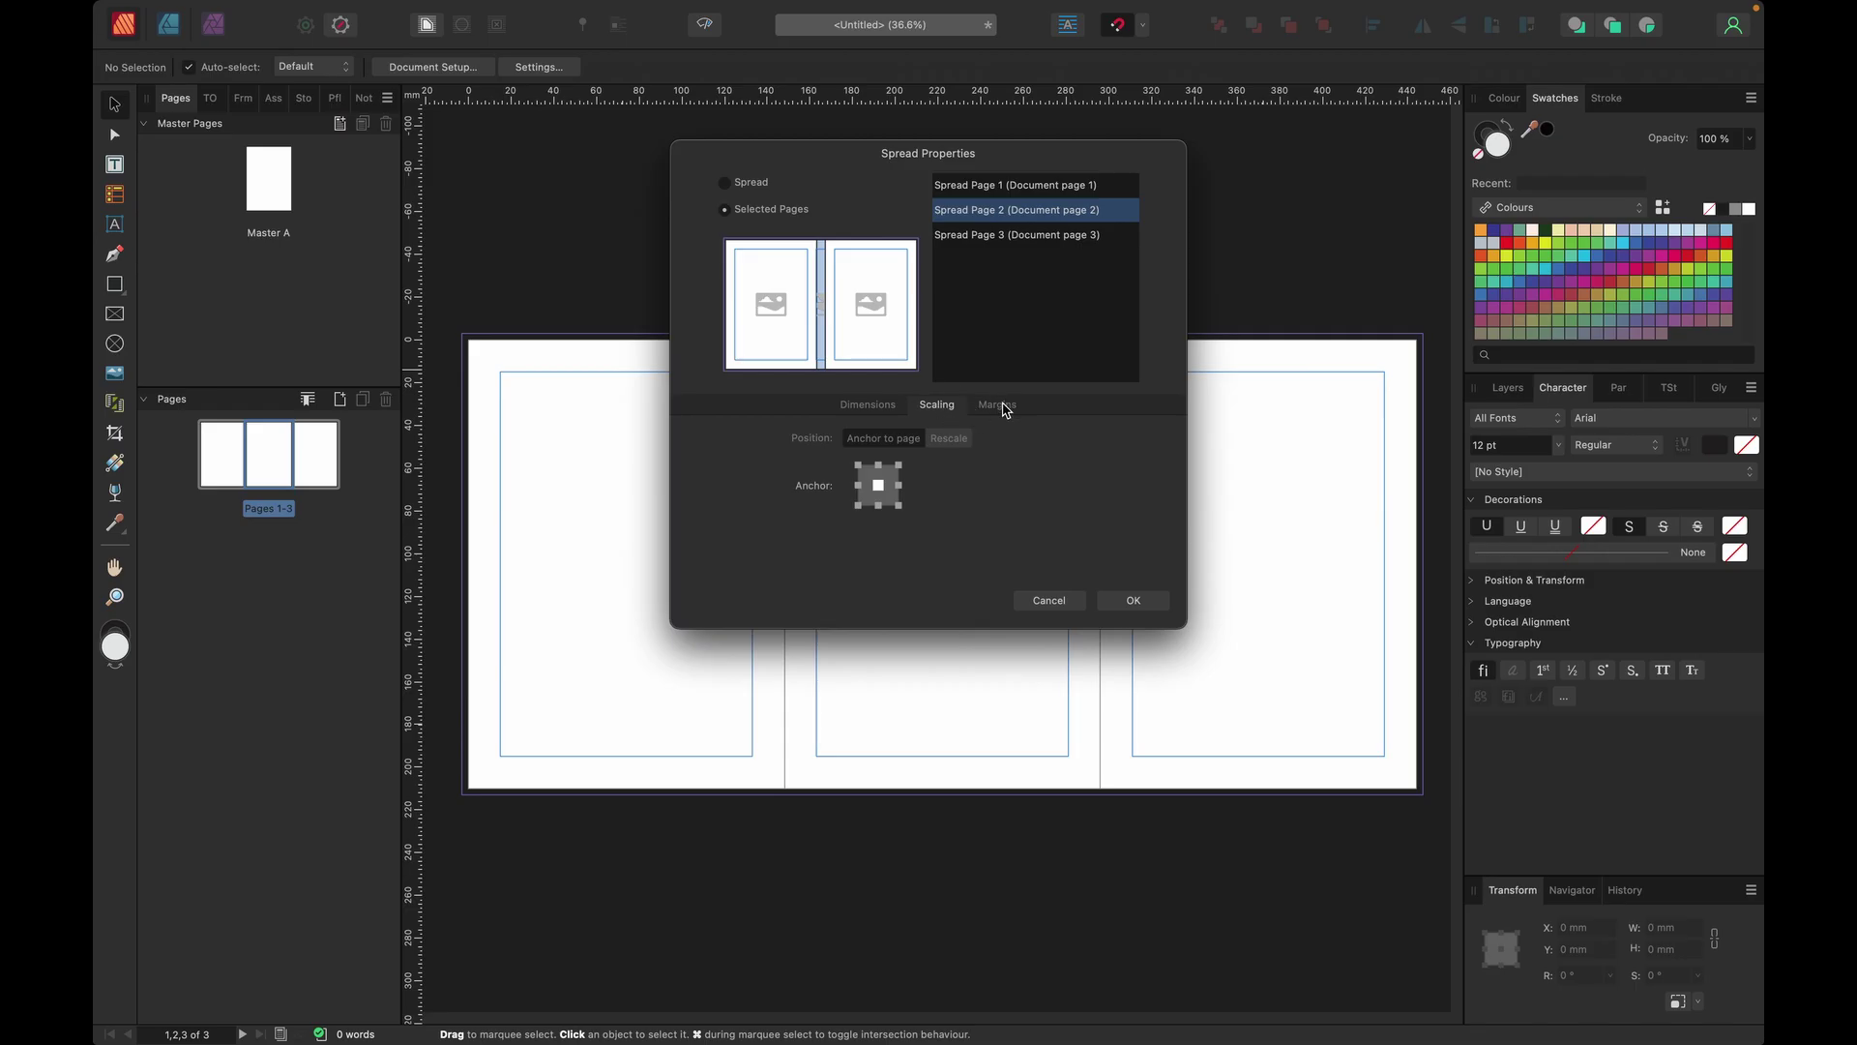
# Step: Give the spine page its own margins instead of the master's values
pyautogui.click(1002, 405)
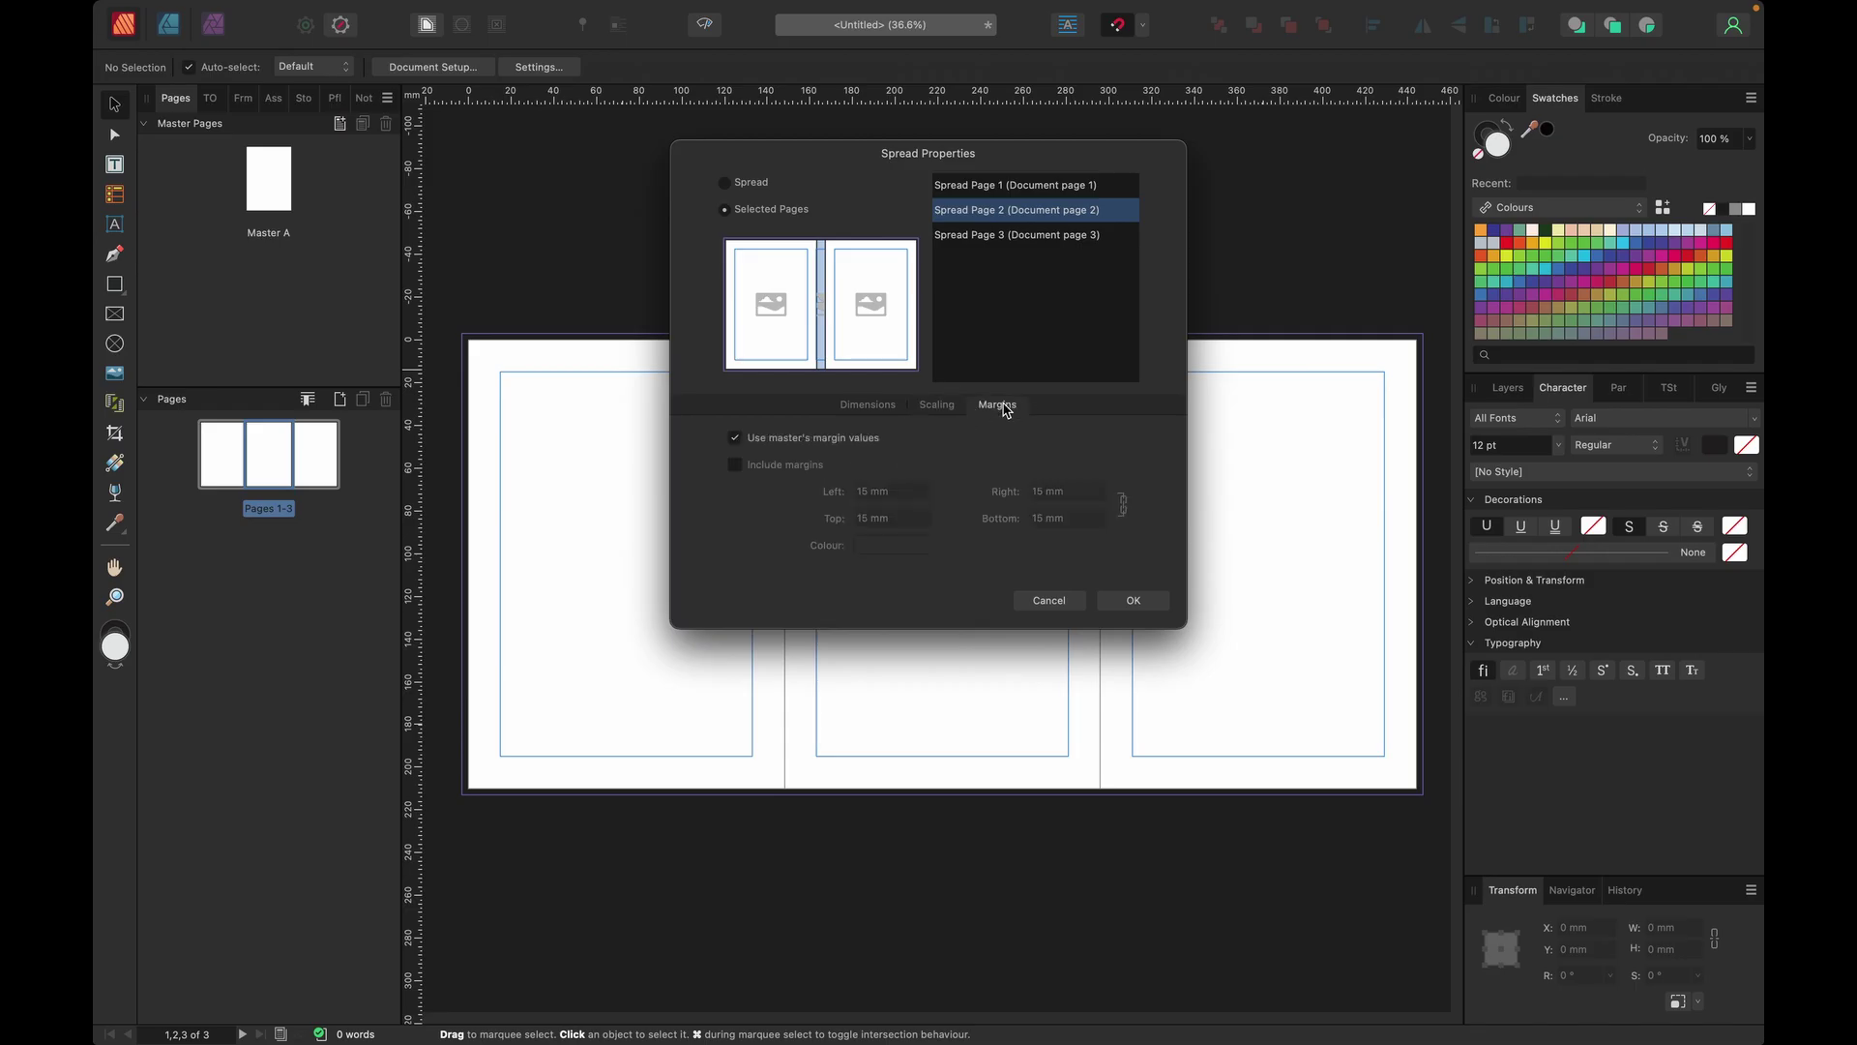
pyautogui.click(737, 440)
pyautogui.click(737, 466)
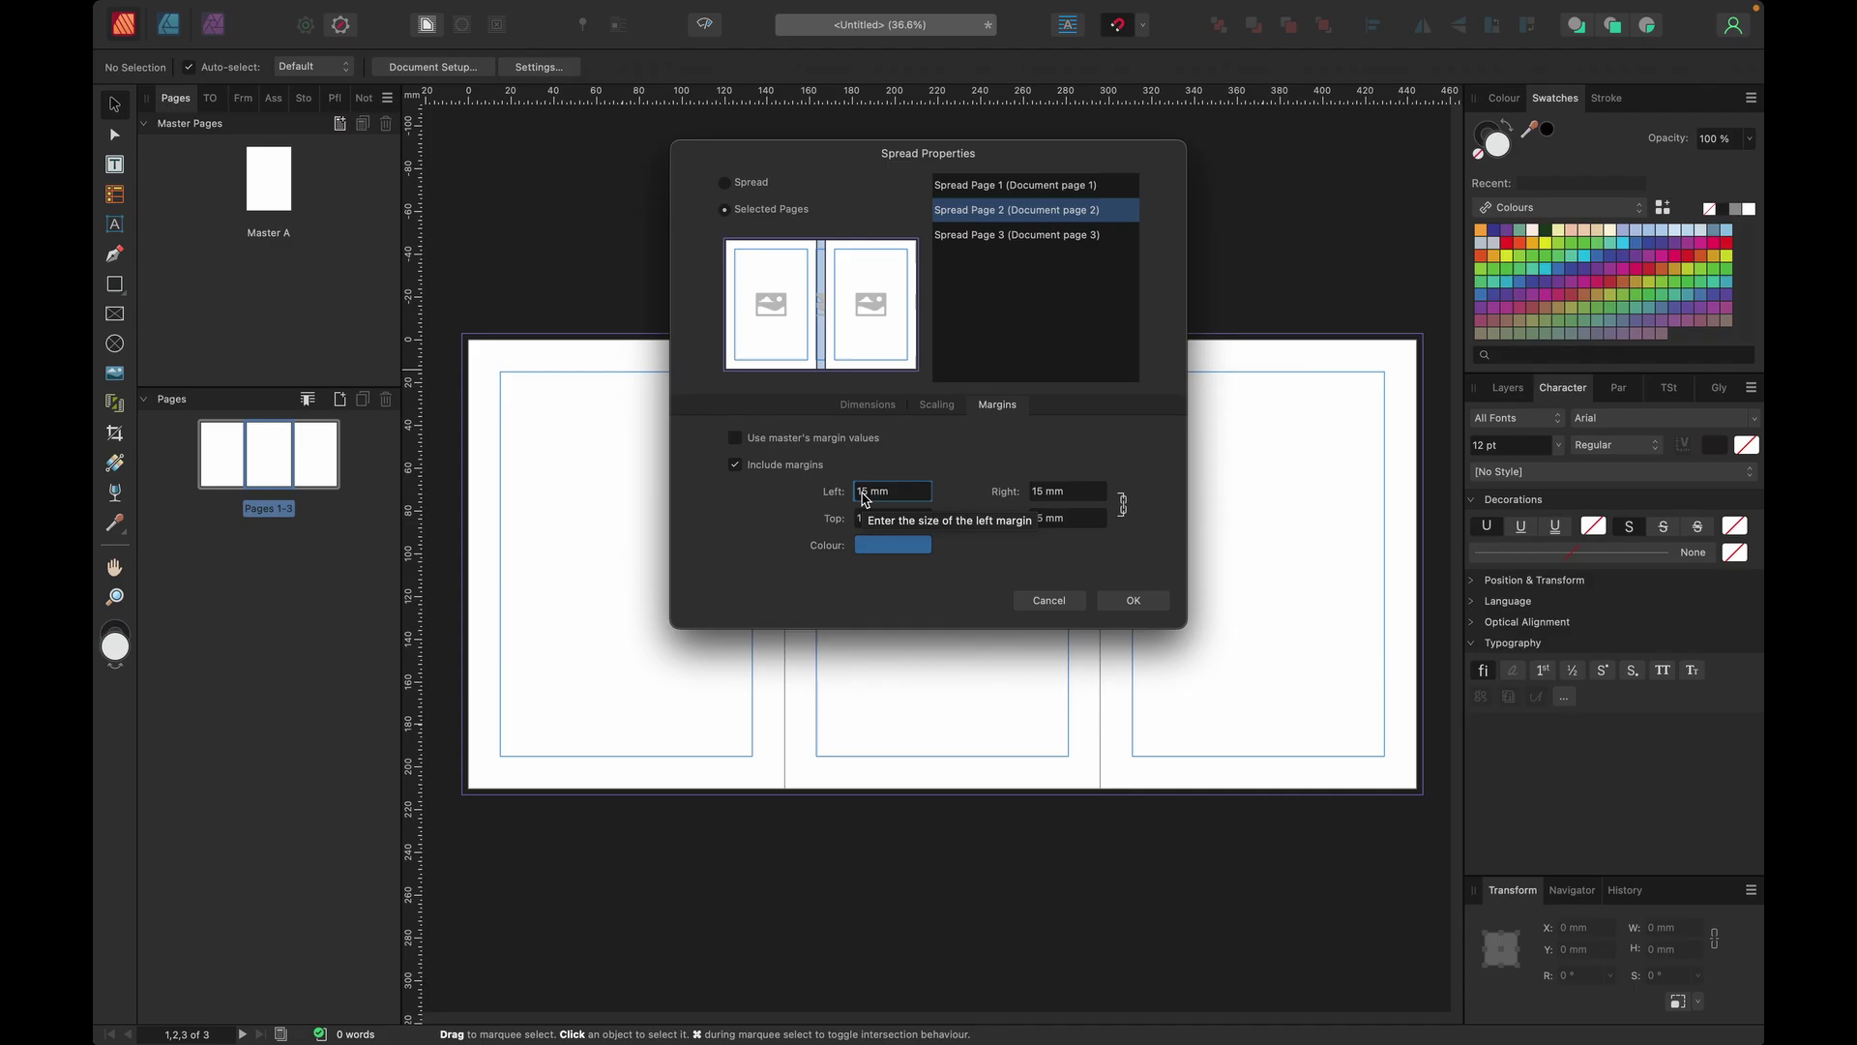
pyautogui.doubleClick(866, 494)
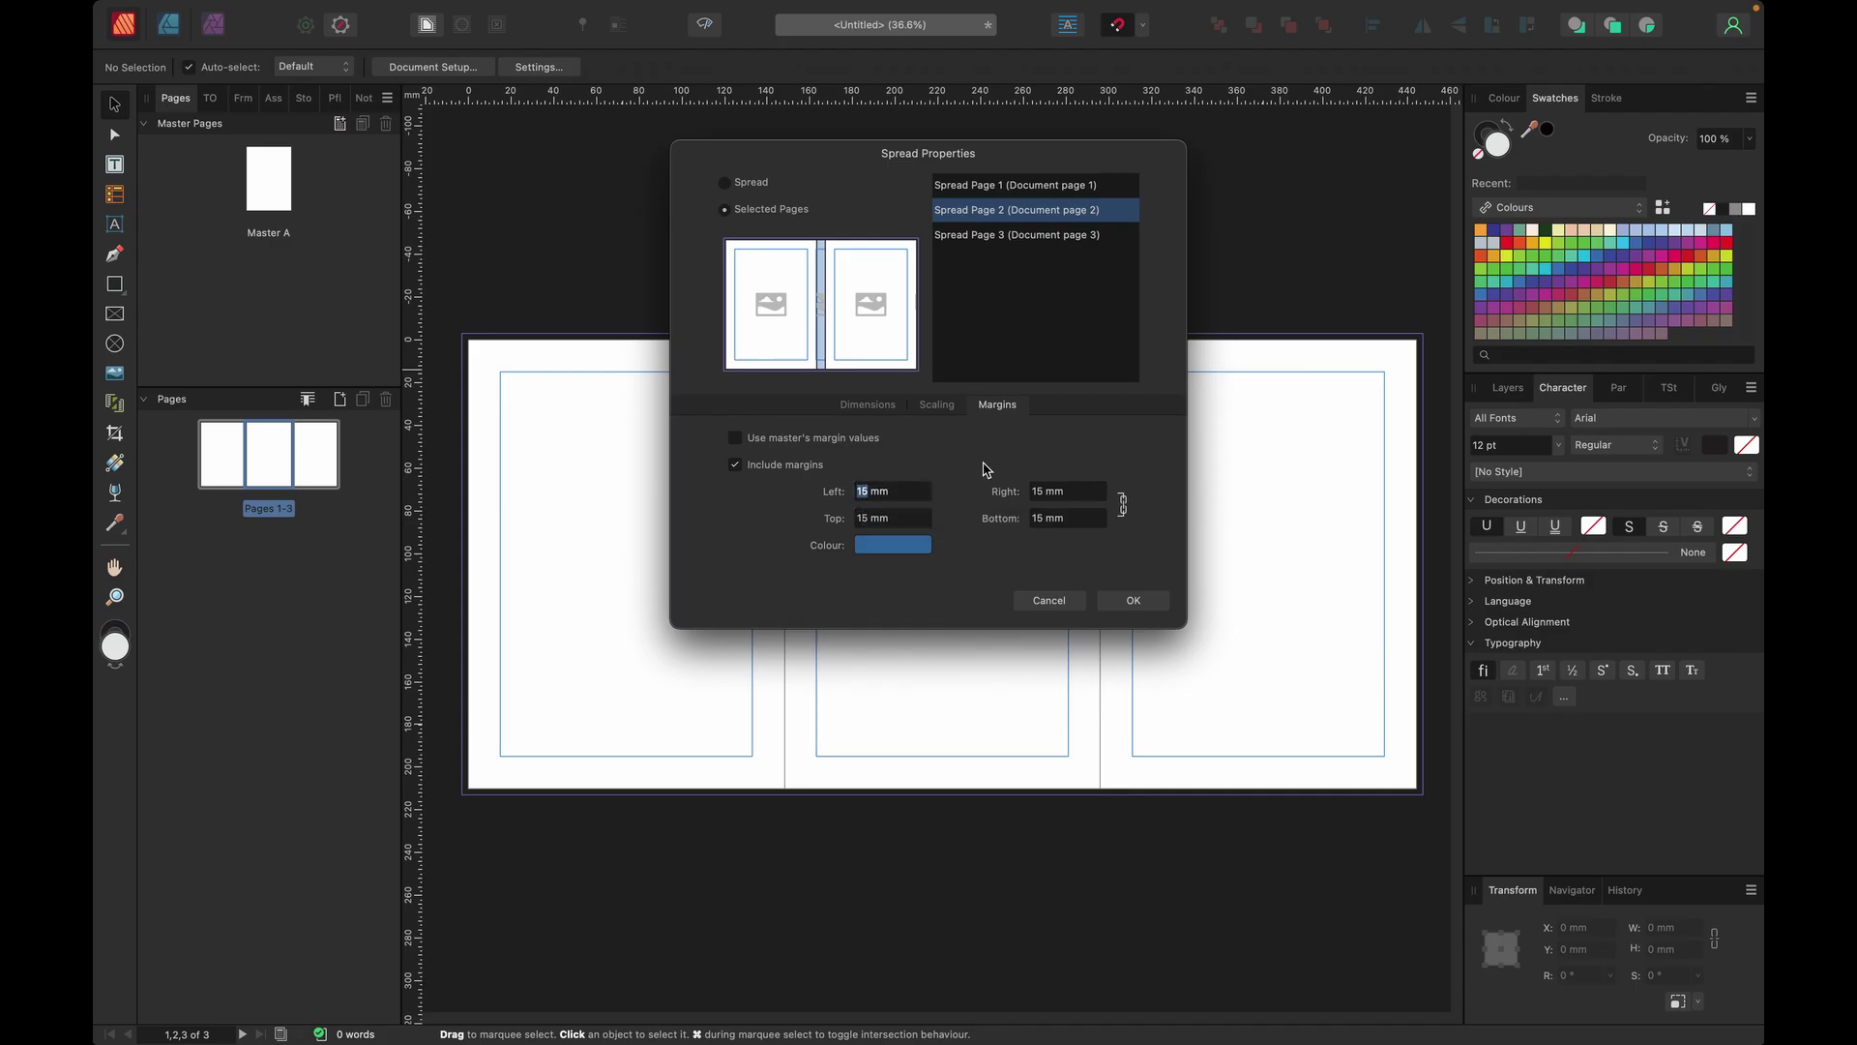
pyautogui.write('12')
pyautogui.click(1037, 491)
pyautogui.doubleClick(1037, 491)
pyautogui.click(862, 493)
pyautogui.press('Tab')
# Step: Set the spine page's left and right margins to 12 mm and apply
pyautogui.click(863, 493)
pyautogui.click(861, 493)
pyautogui.press('Delete')
pyautogui.write('2')
pyautogui.click(1044, 499)
pyautogui.click(1040, 493)
pyautogui.press('Delete')
pyautogui.write('2')
pyautogui.click(1148, 605)
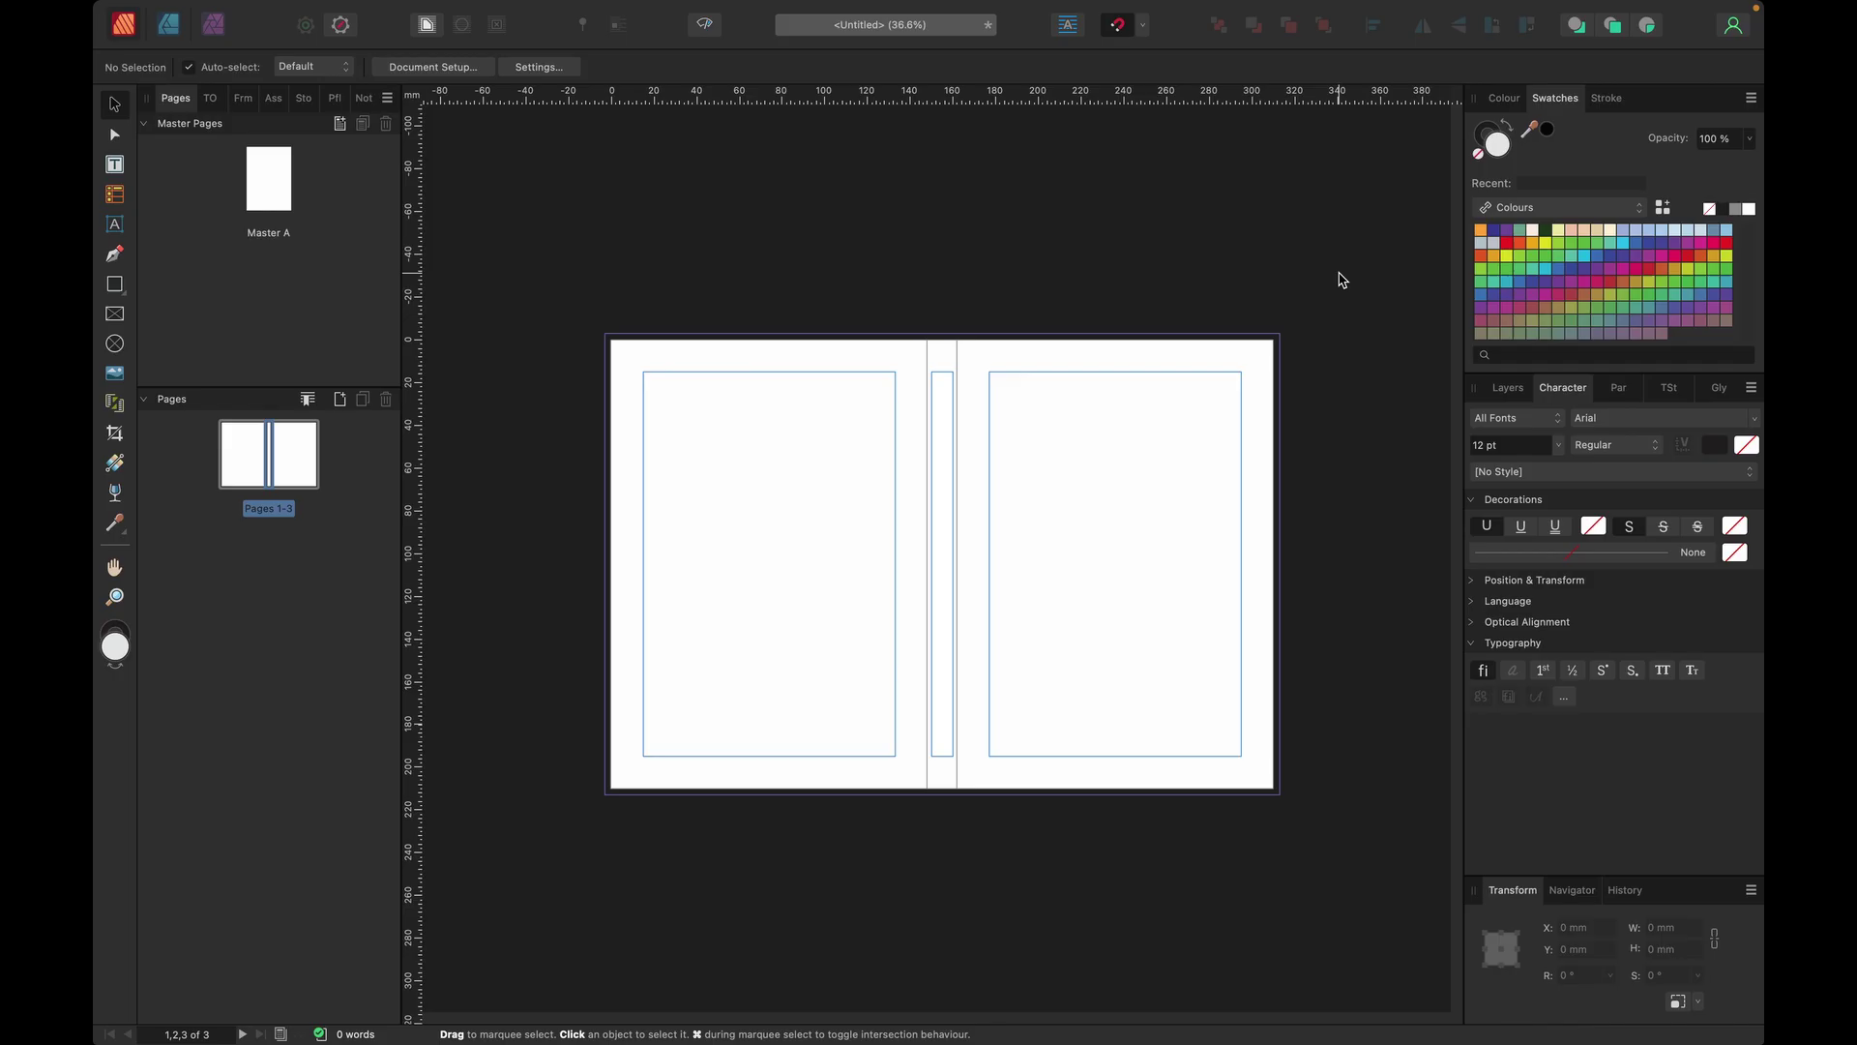
# Step: Draw a 151 × 216 mm rectangle over the right cover into the bleed and clone it onto the left cover
pyautogui.press('super+0')
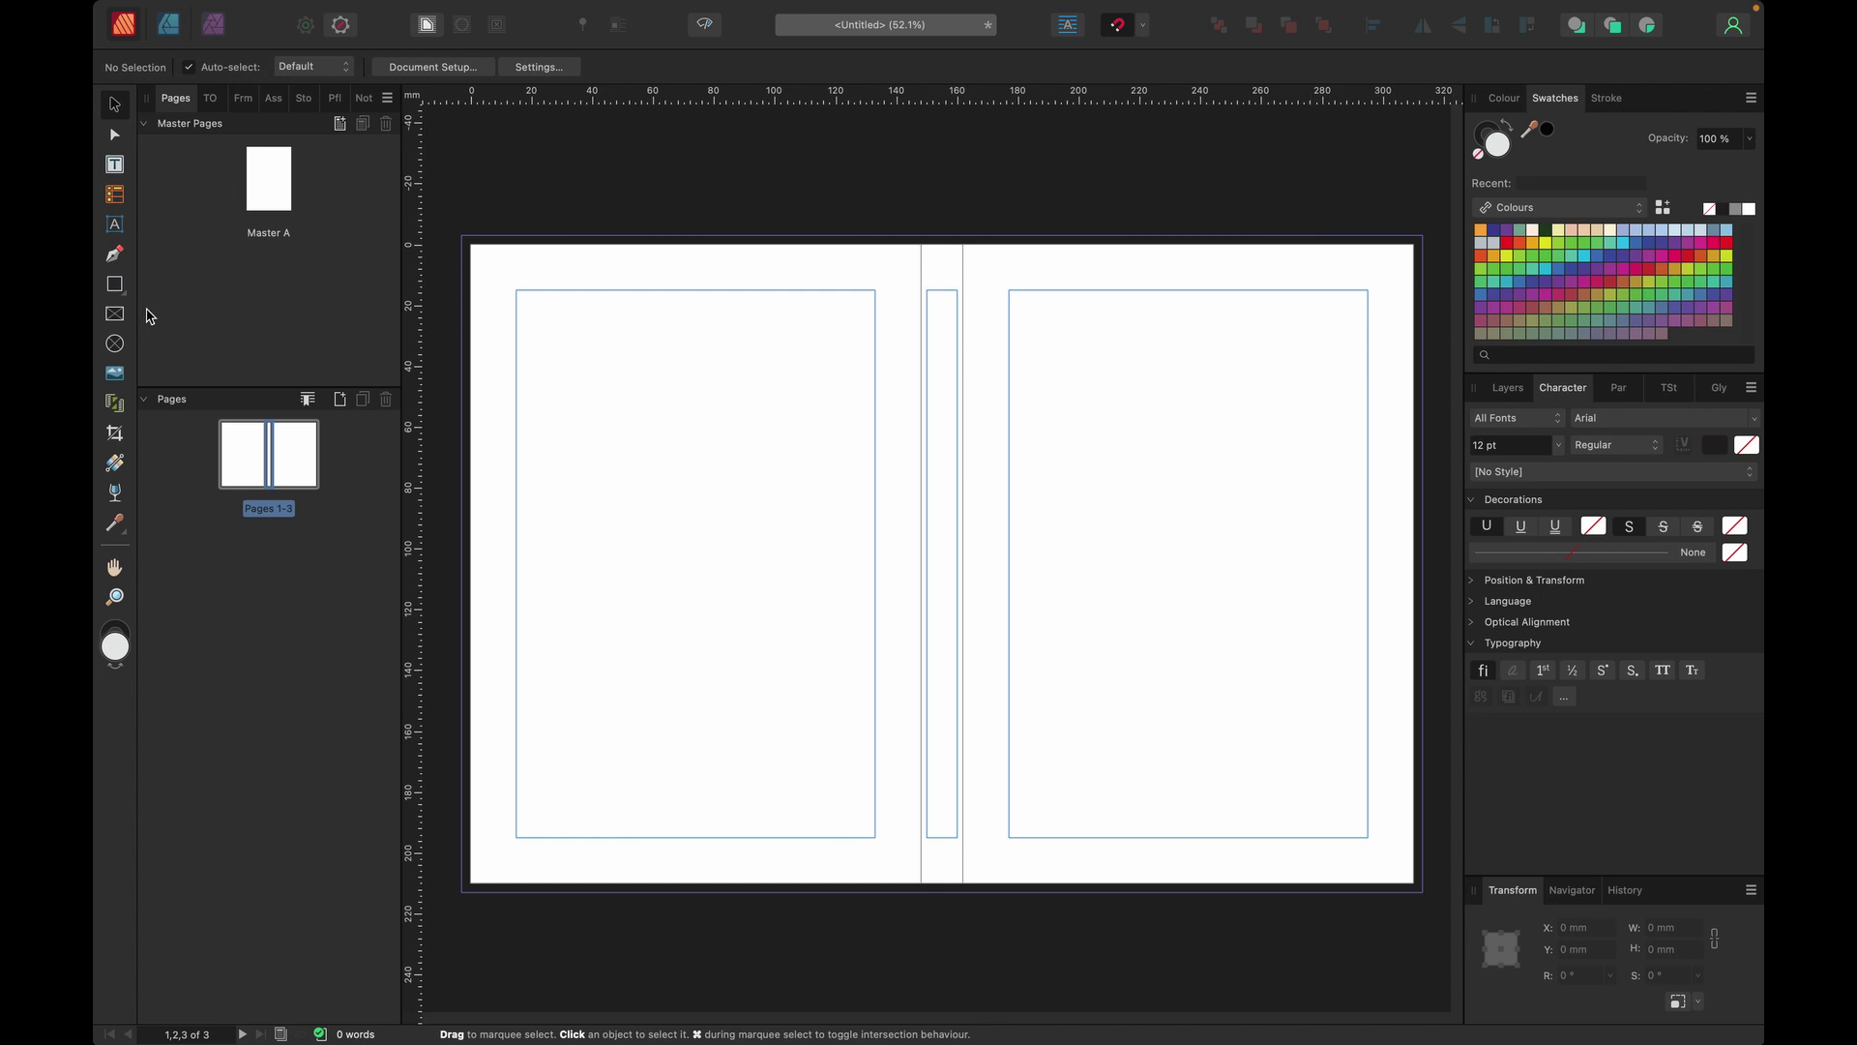
pyautogui.click(116, 286)
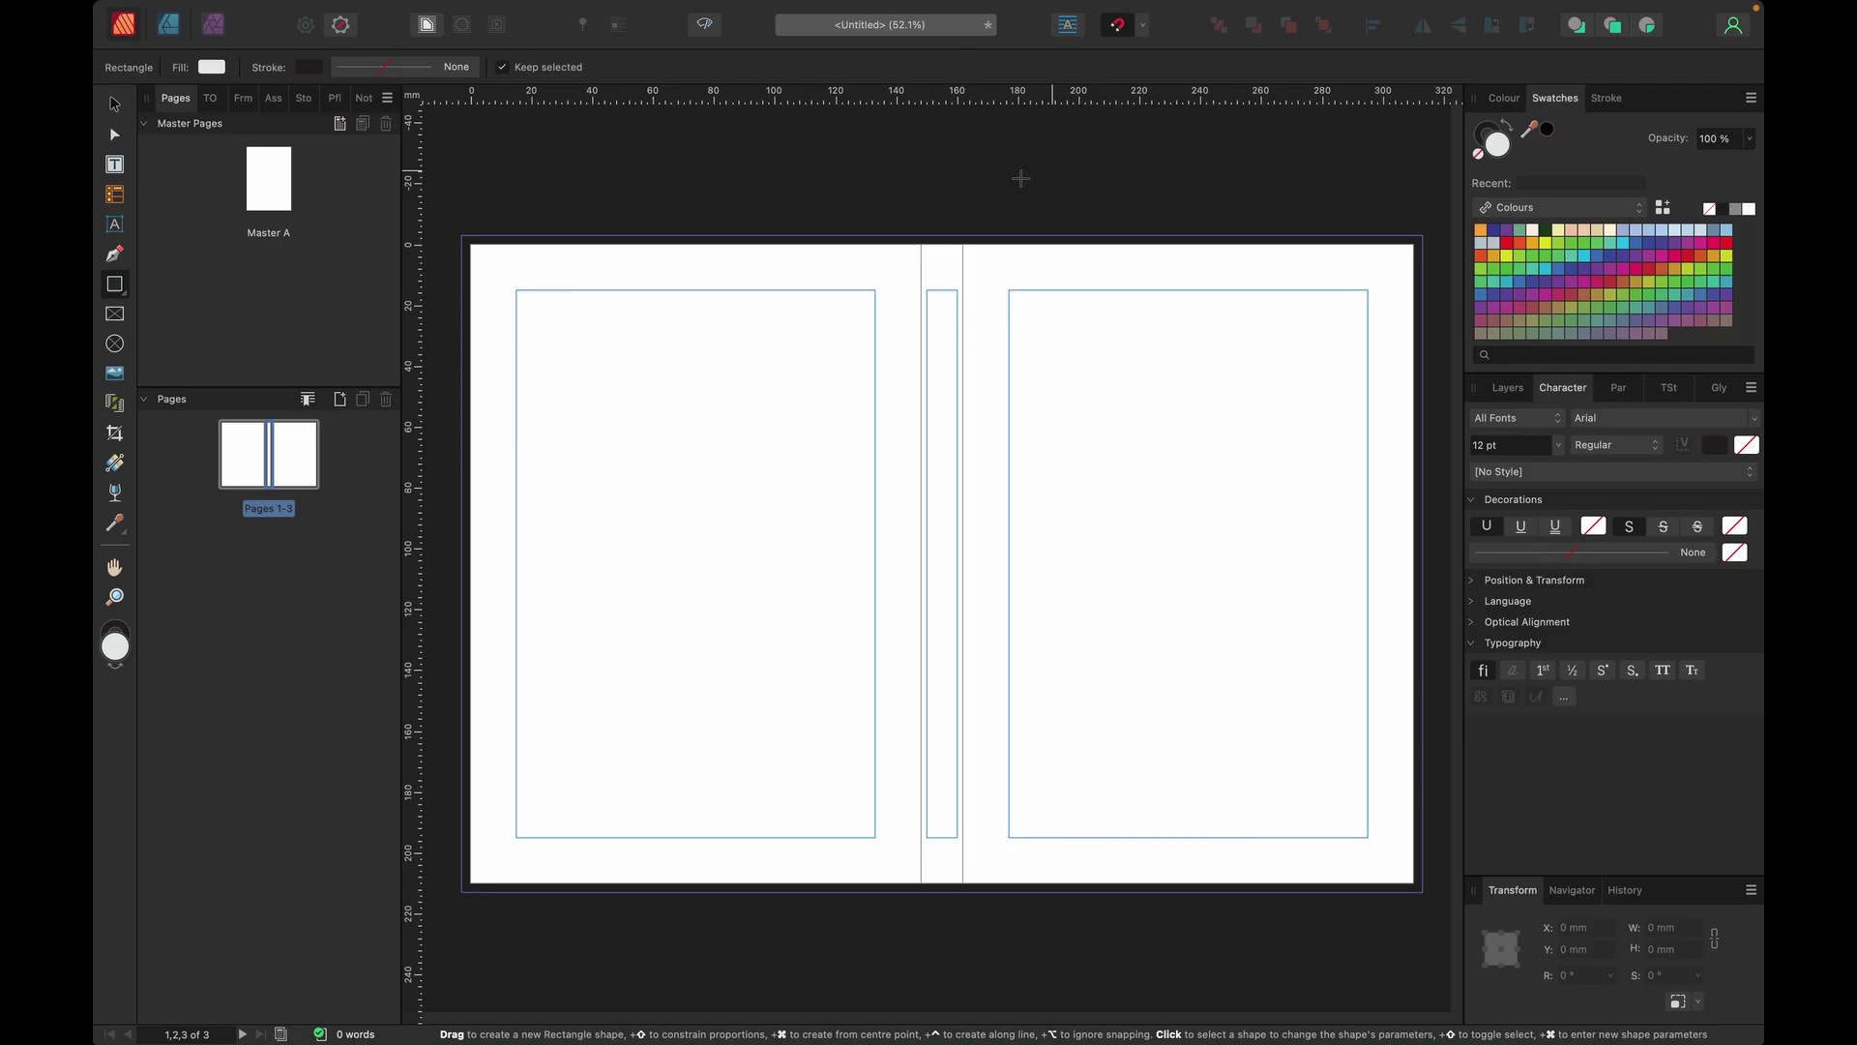
pyautogui.moveTo(959, 245); pyautogui.dragTo(1422, 891)
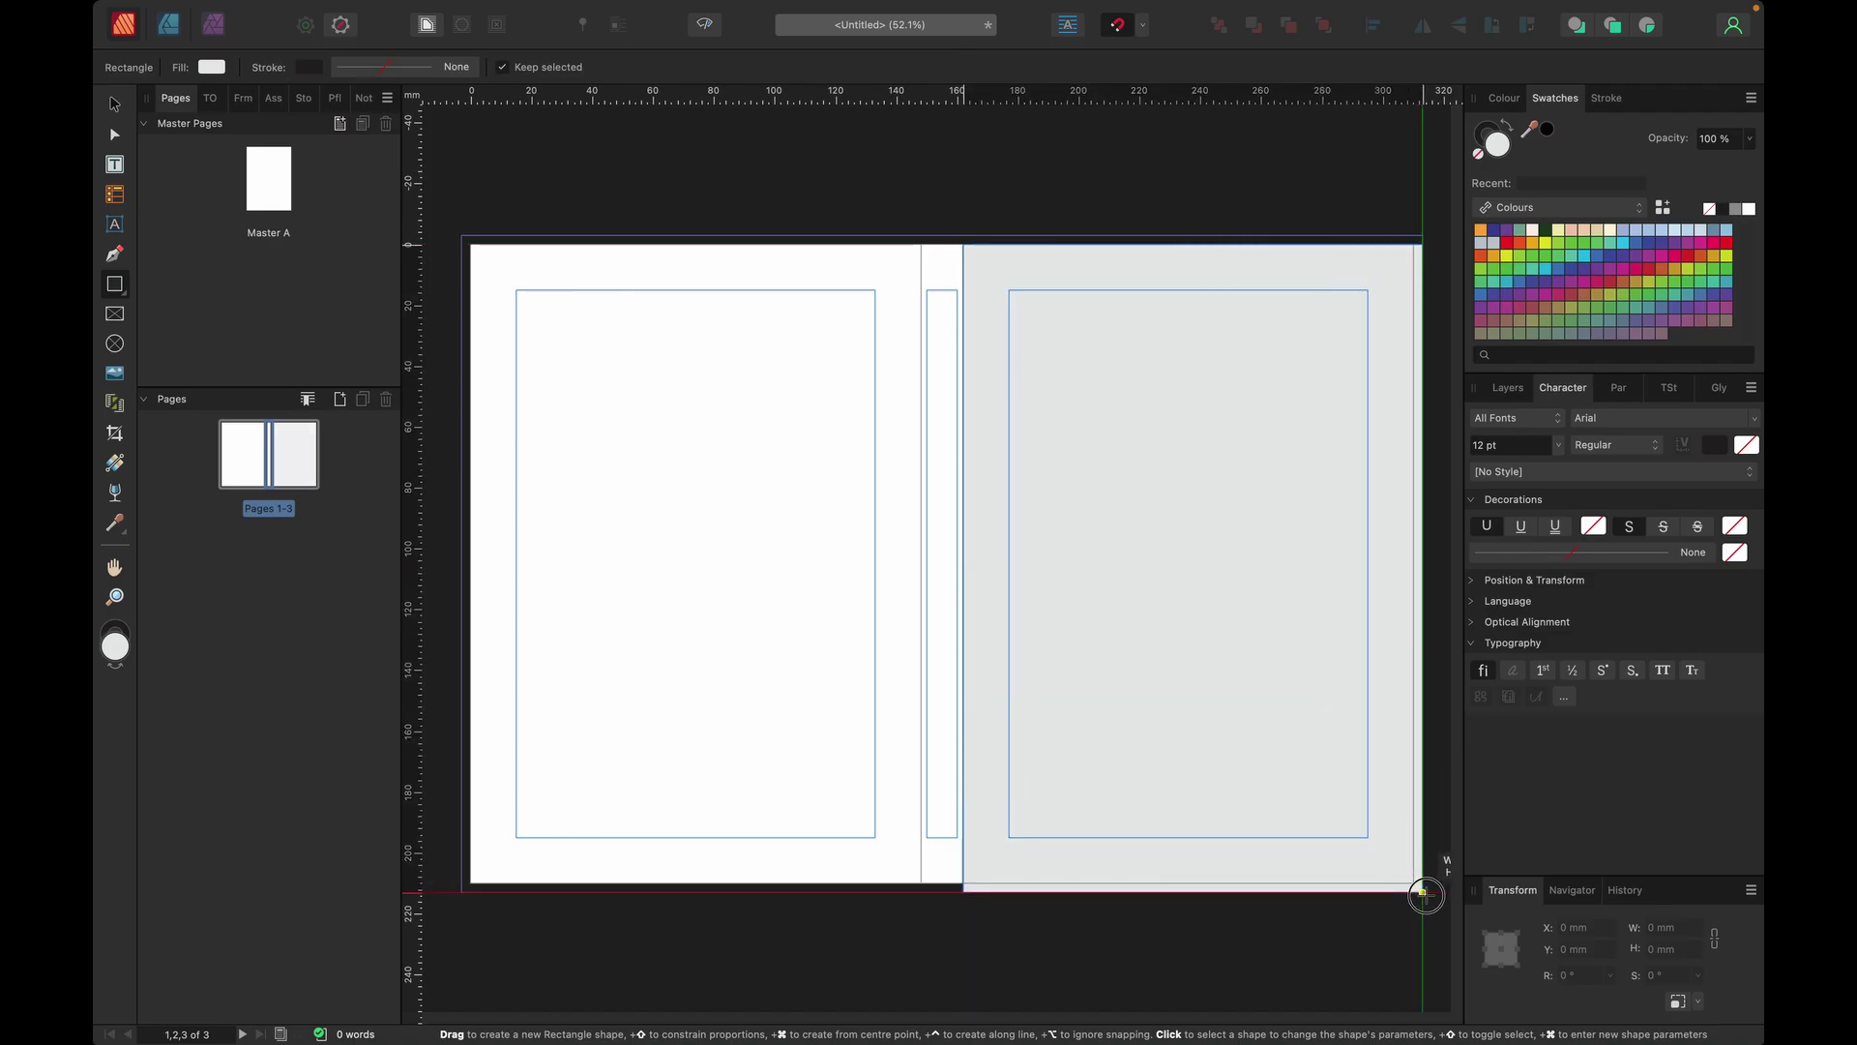
pyautogui.moveTo(1193, 244); pyautogui.dragTo(1192, 229)
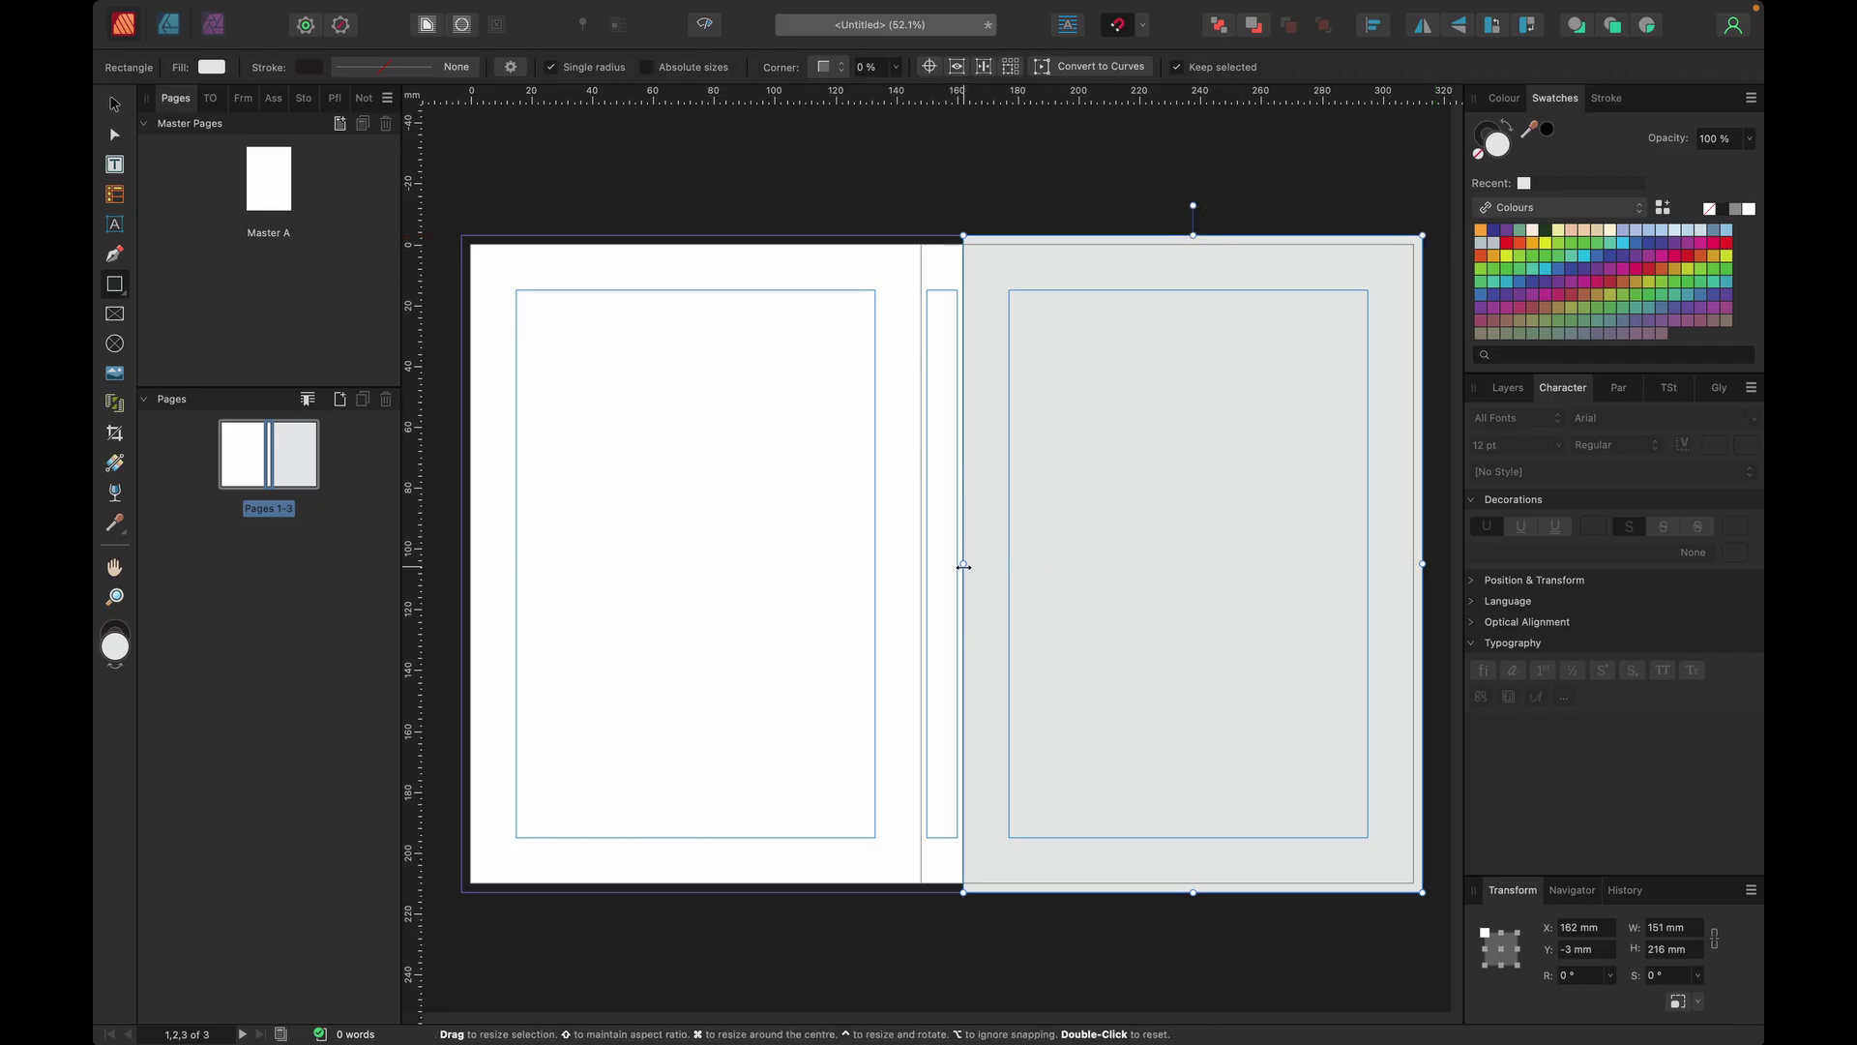
pyautogui.moveTo(963, 563)
pyautogui.mouseDown()
pyautogui.moveTo(1078, 560)
pyautogui.moveTo(966, 580)
pyautogui.mouseUp()
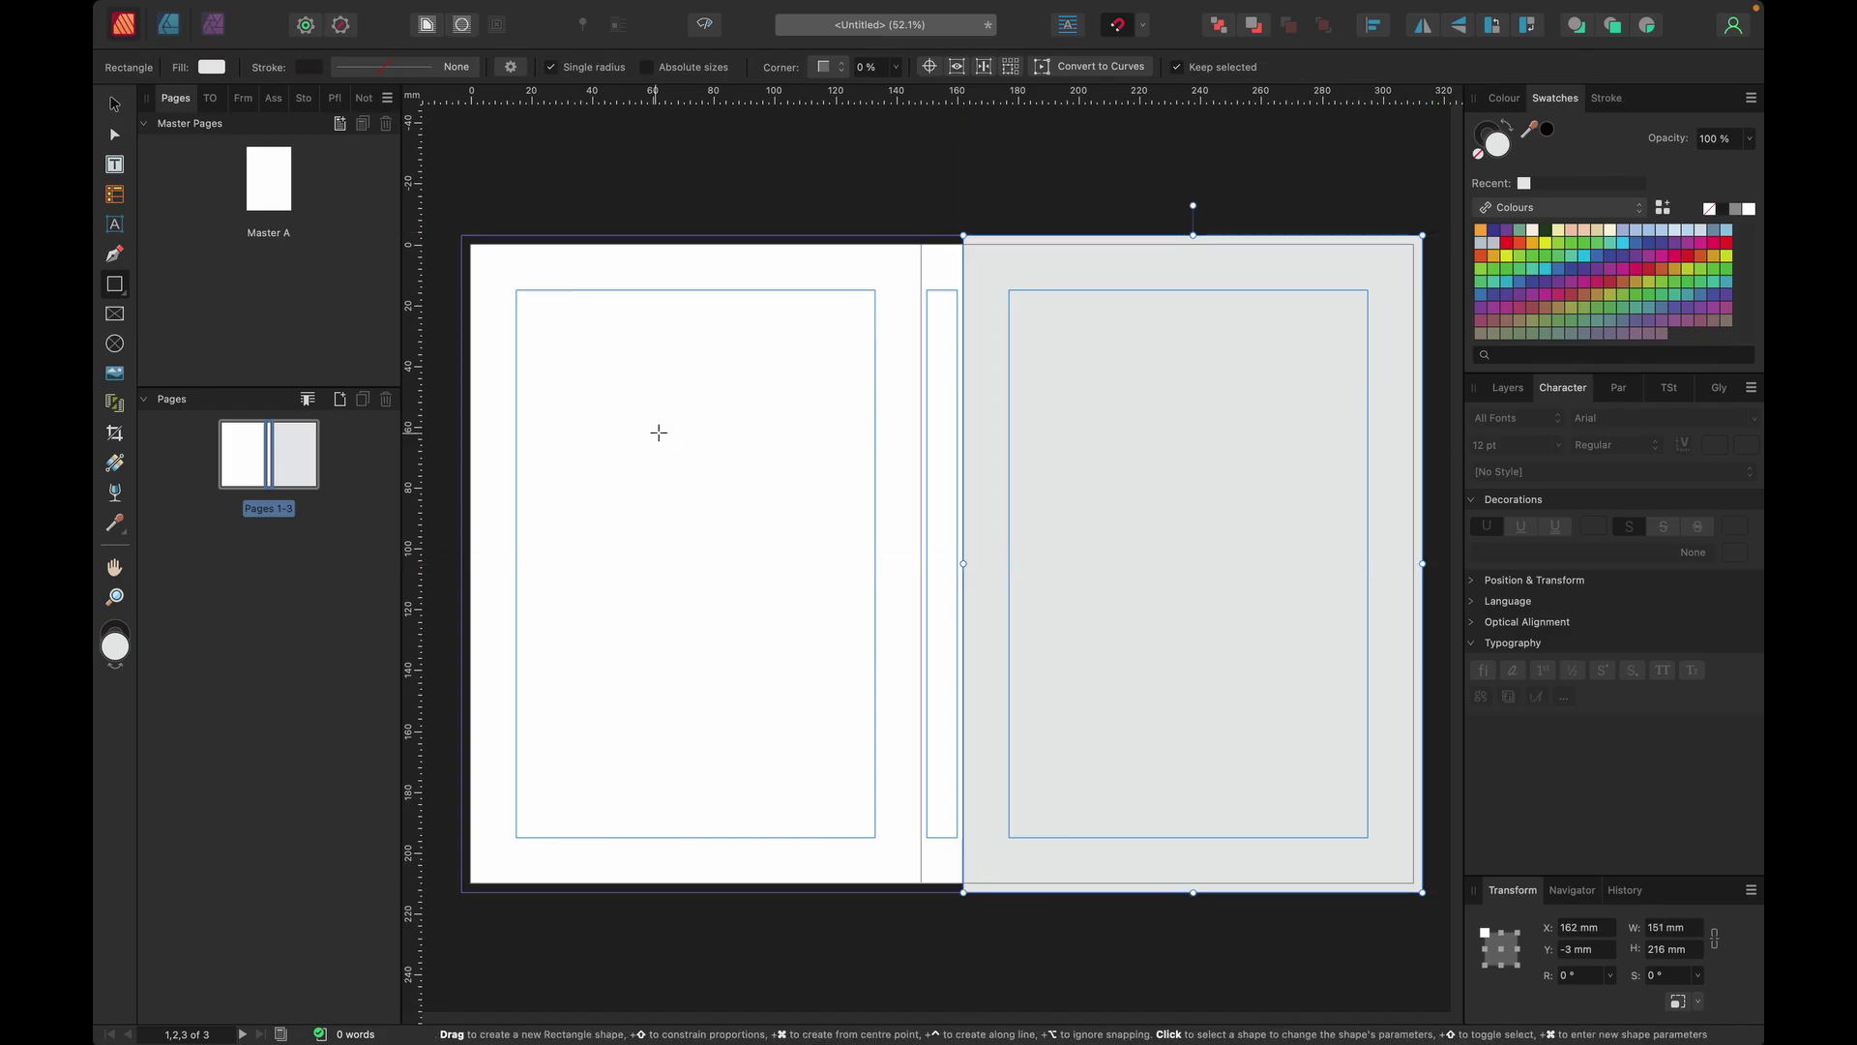
pyautogui.click(114, 105)
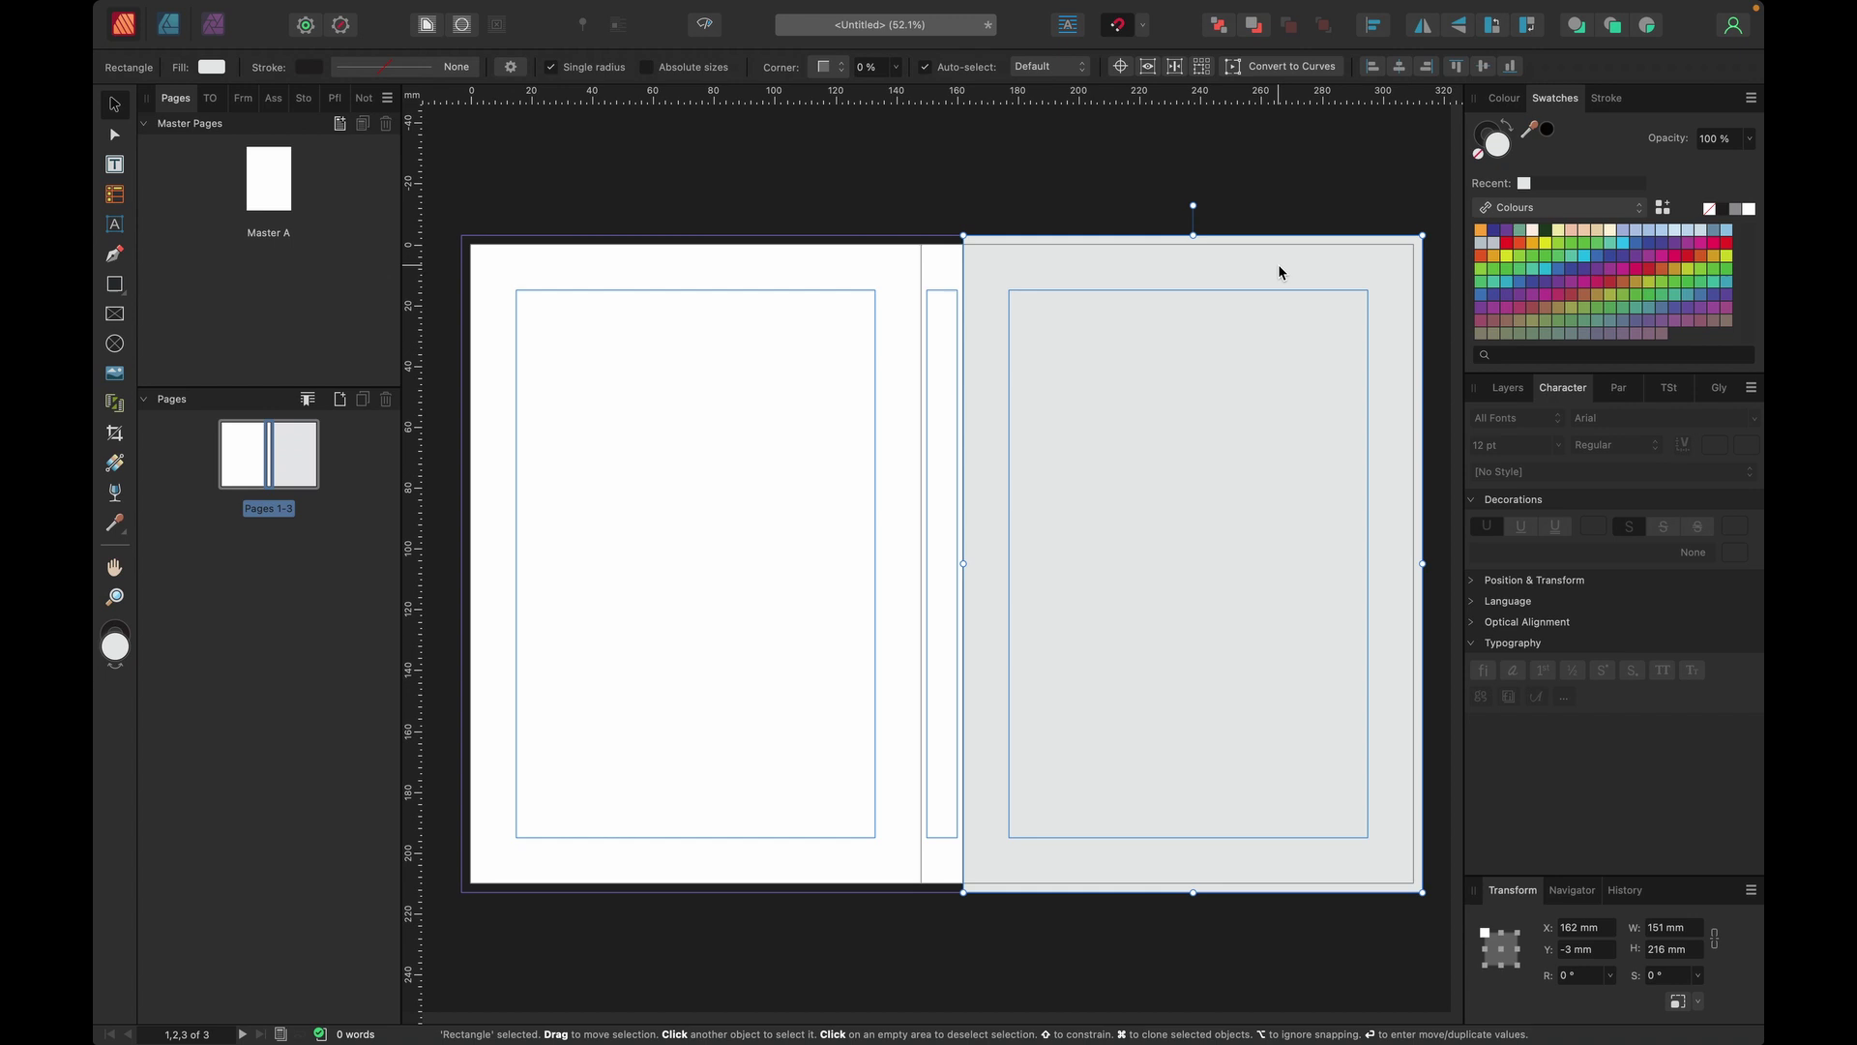
pyautogui.moveTo(1280, 273); pyautogui.dragTo(774, 268)
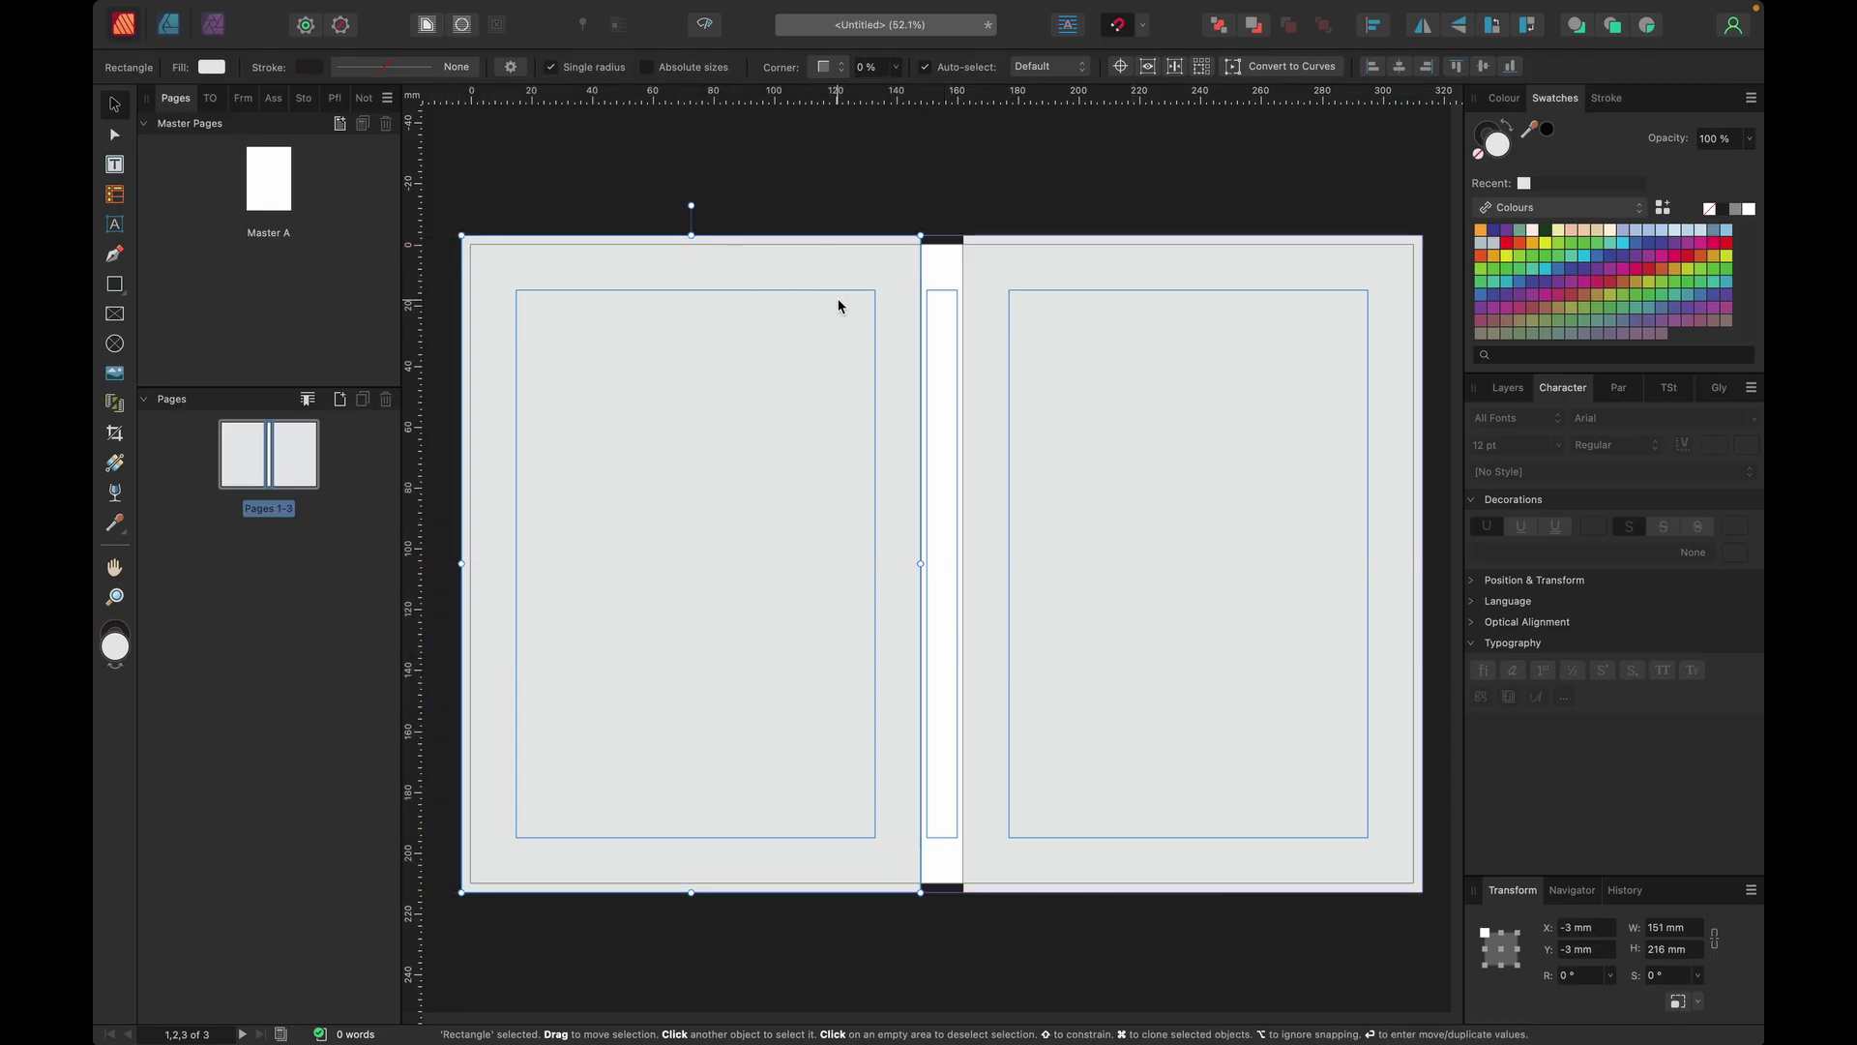
# Step: Fill both cover rectangles with orange
pyautogui.click(1335, 263)
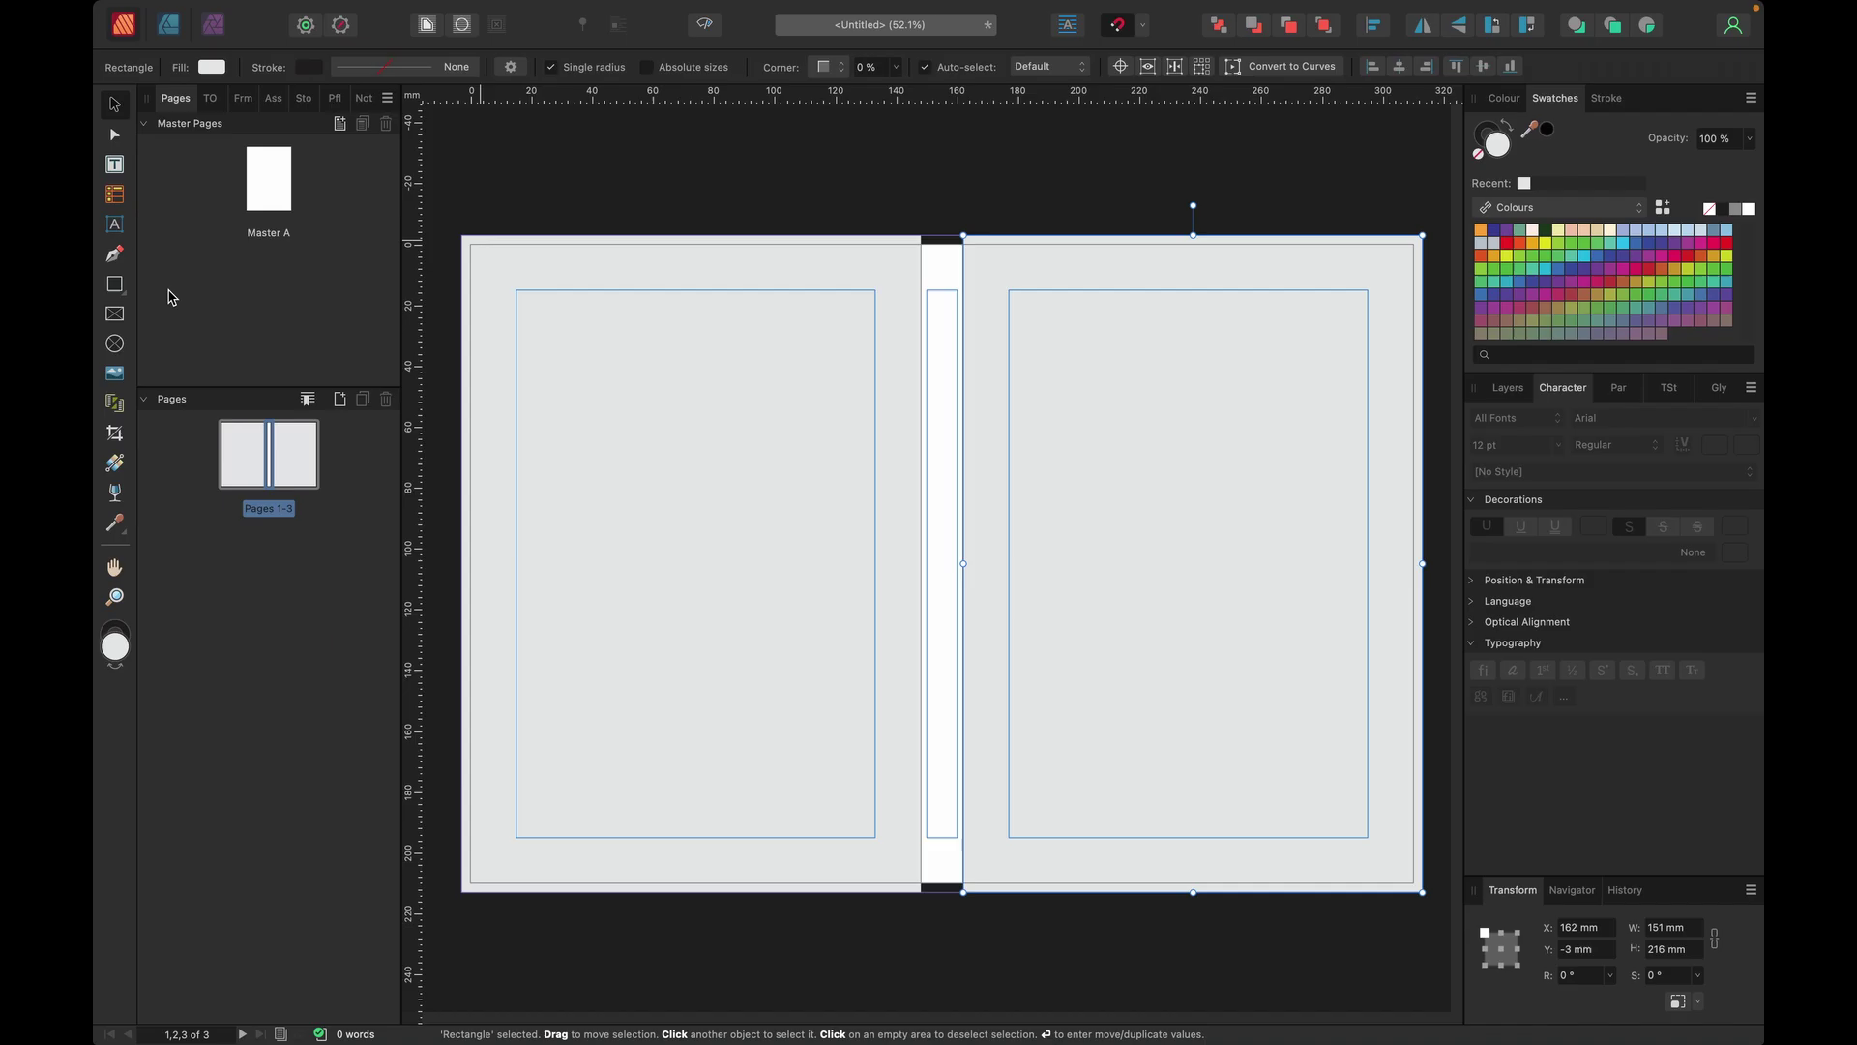
pyautogui.click(1480, 230)
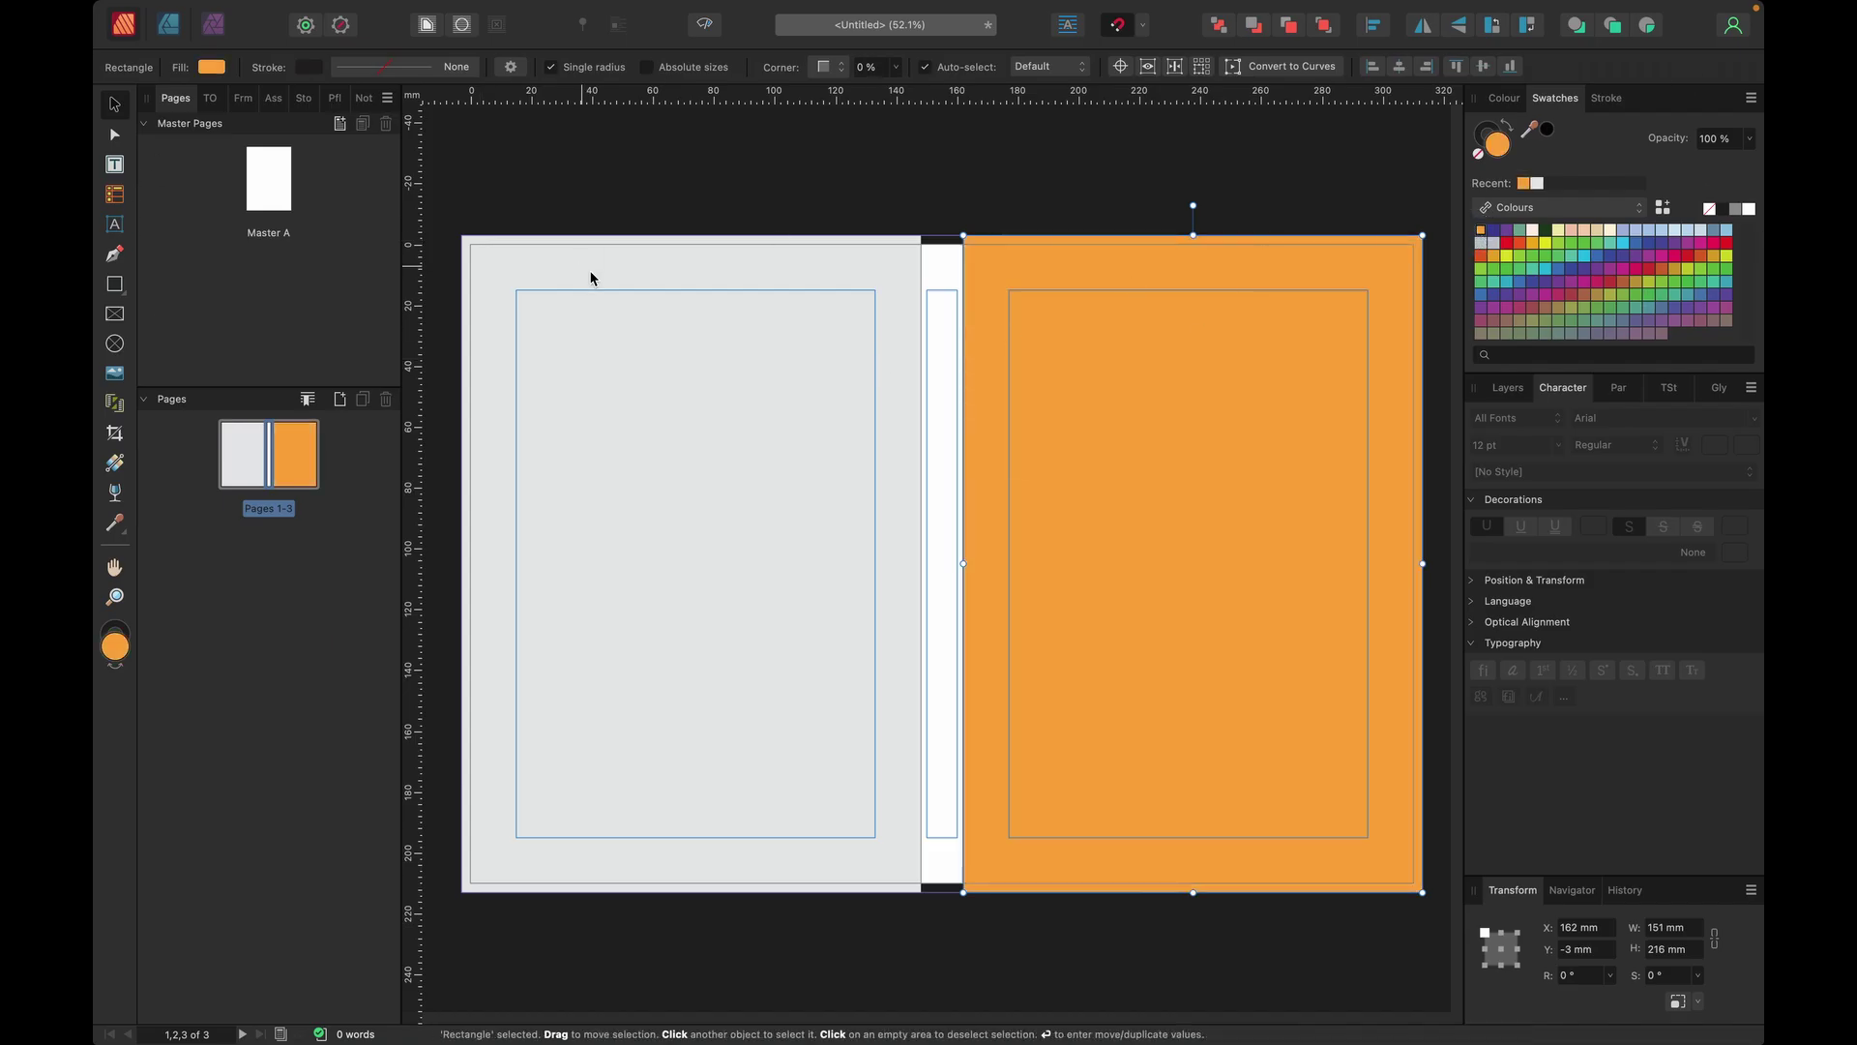
pyautogui.click(774, 271)
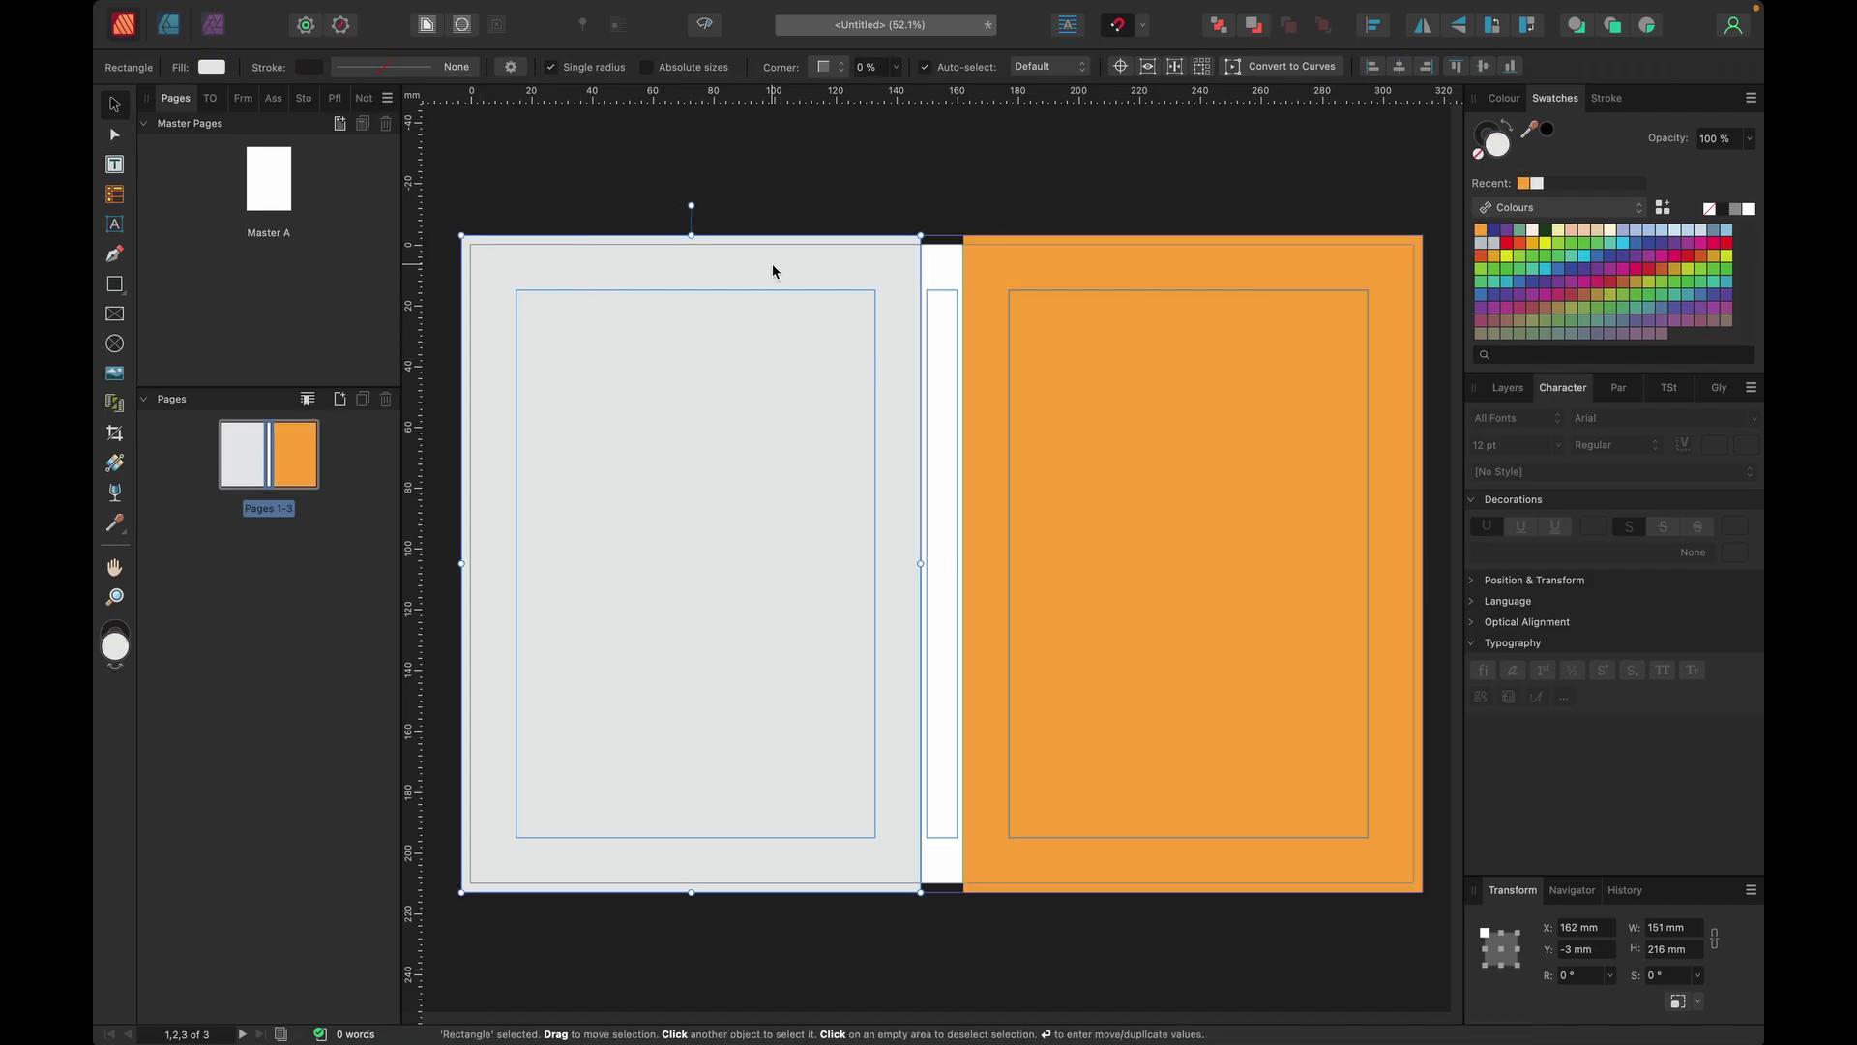
pyautogui.click(1480, 230)
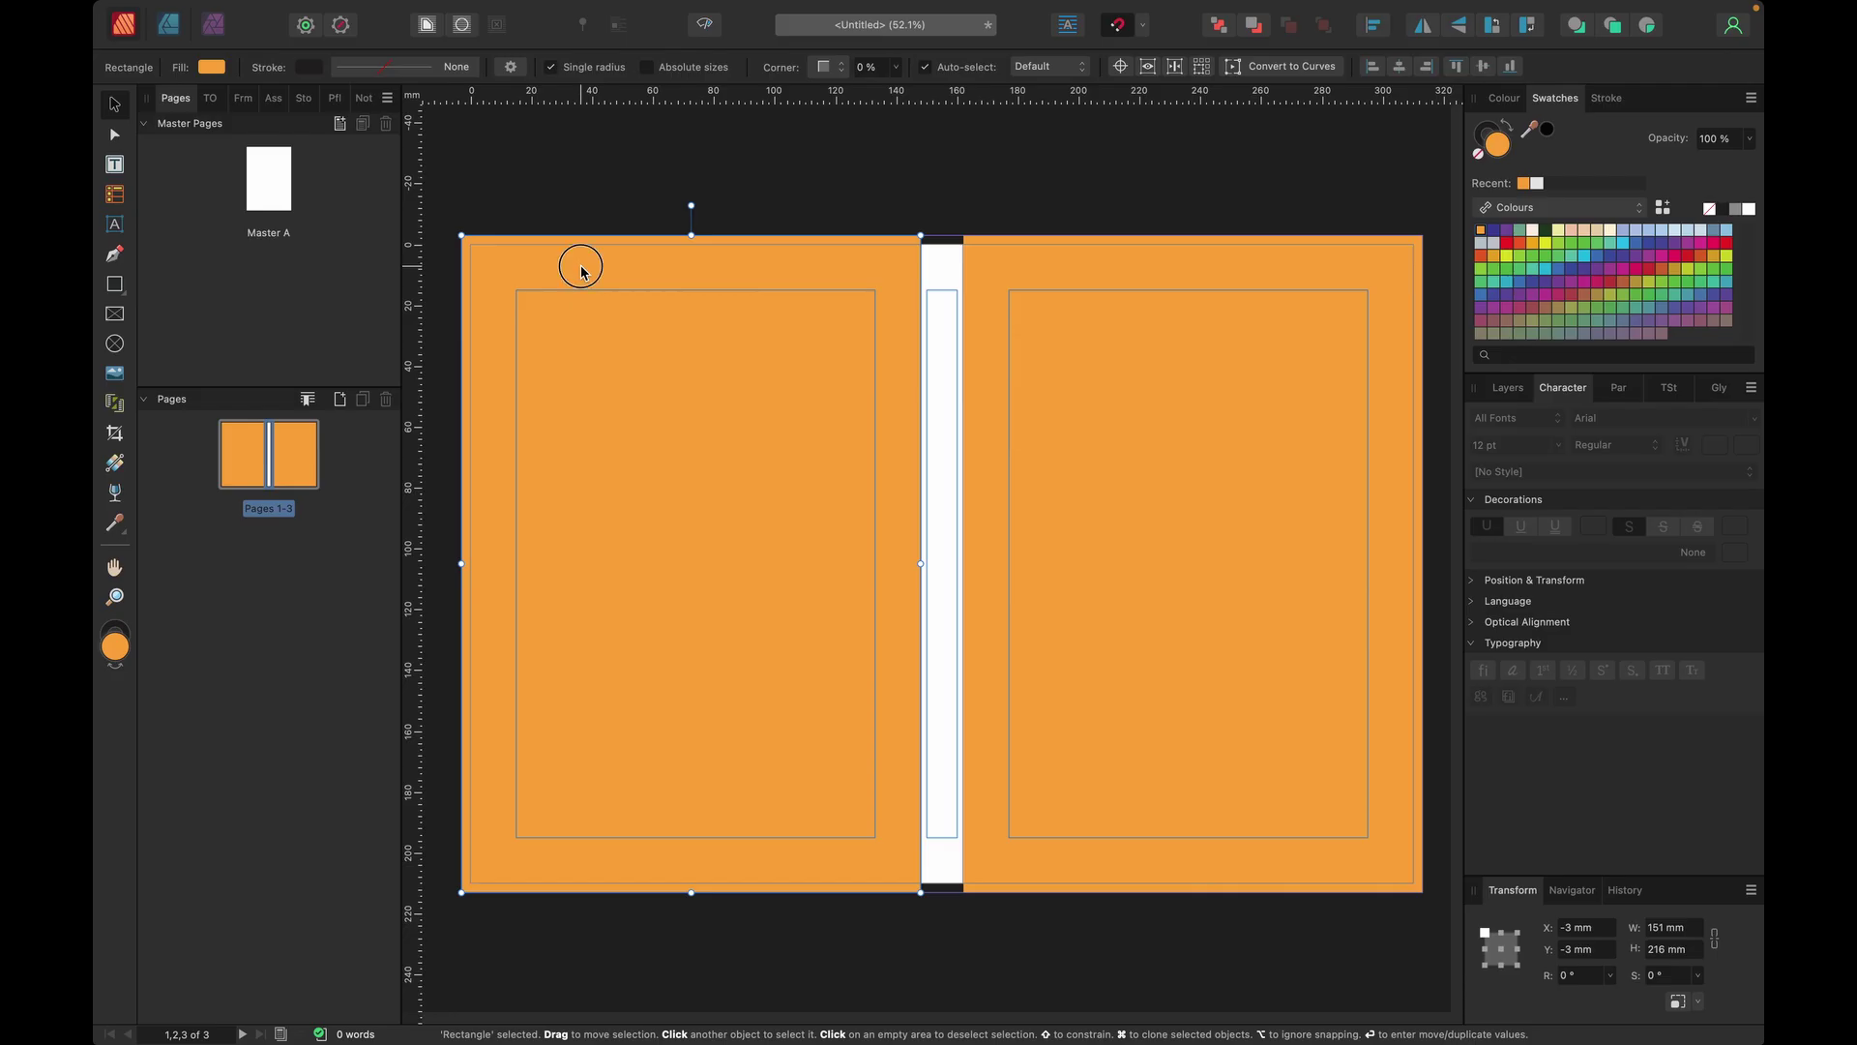
# Step: Clone a rectangle onto the spine, colour it red-orange, and size it to 14 × 216 mm
pyautogui.moveTo(580, 269); pyautogui.dragTo(833, 298)
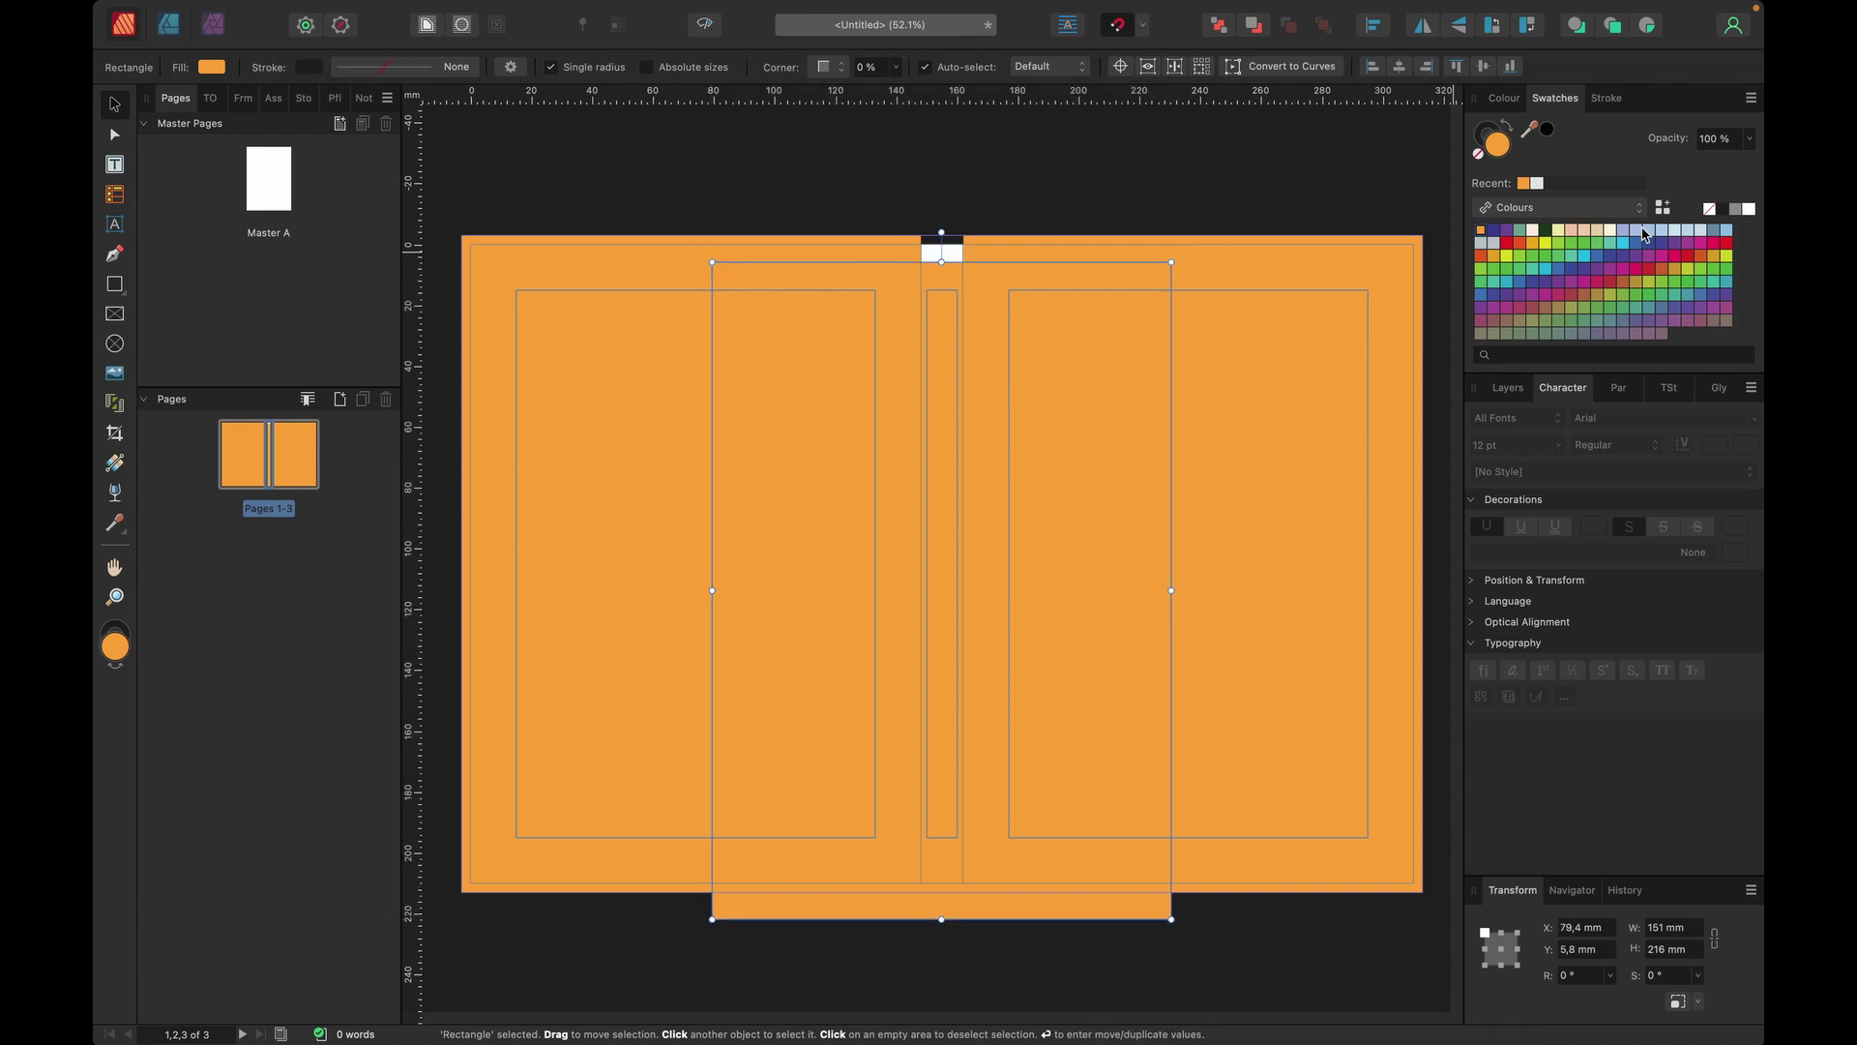
pyautogui.click(1510, 237)
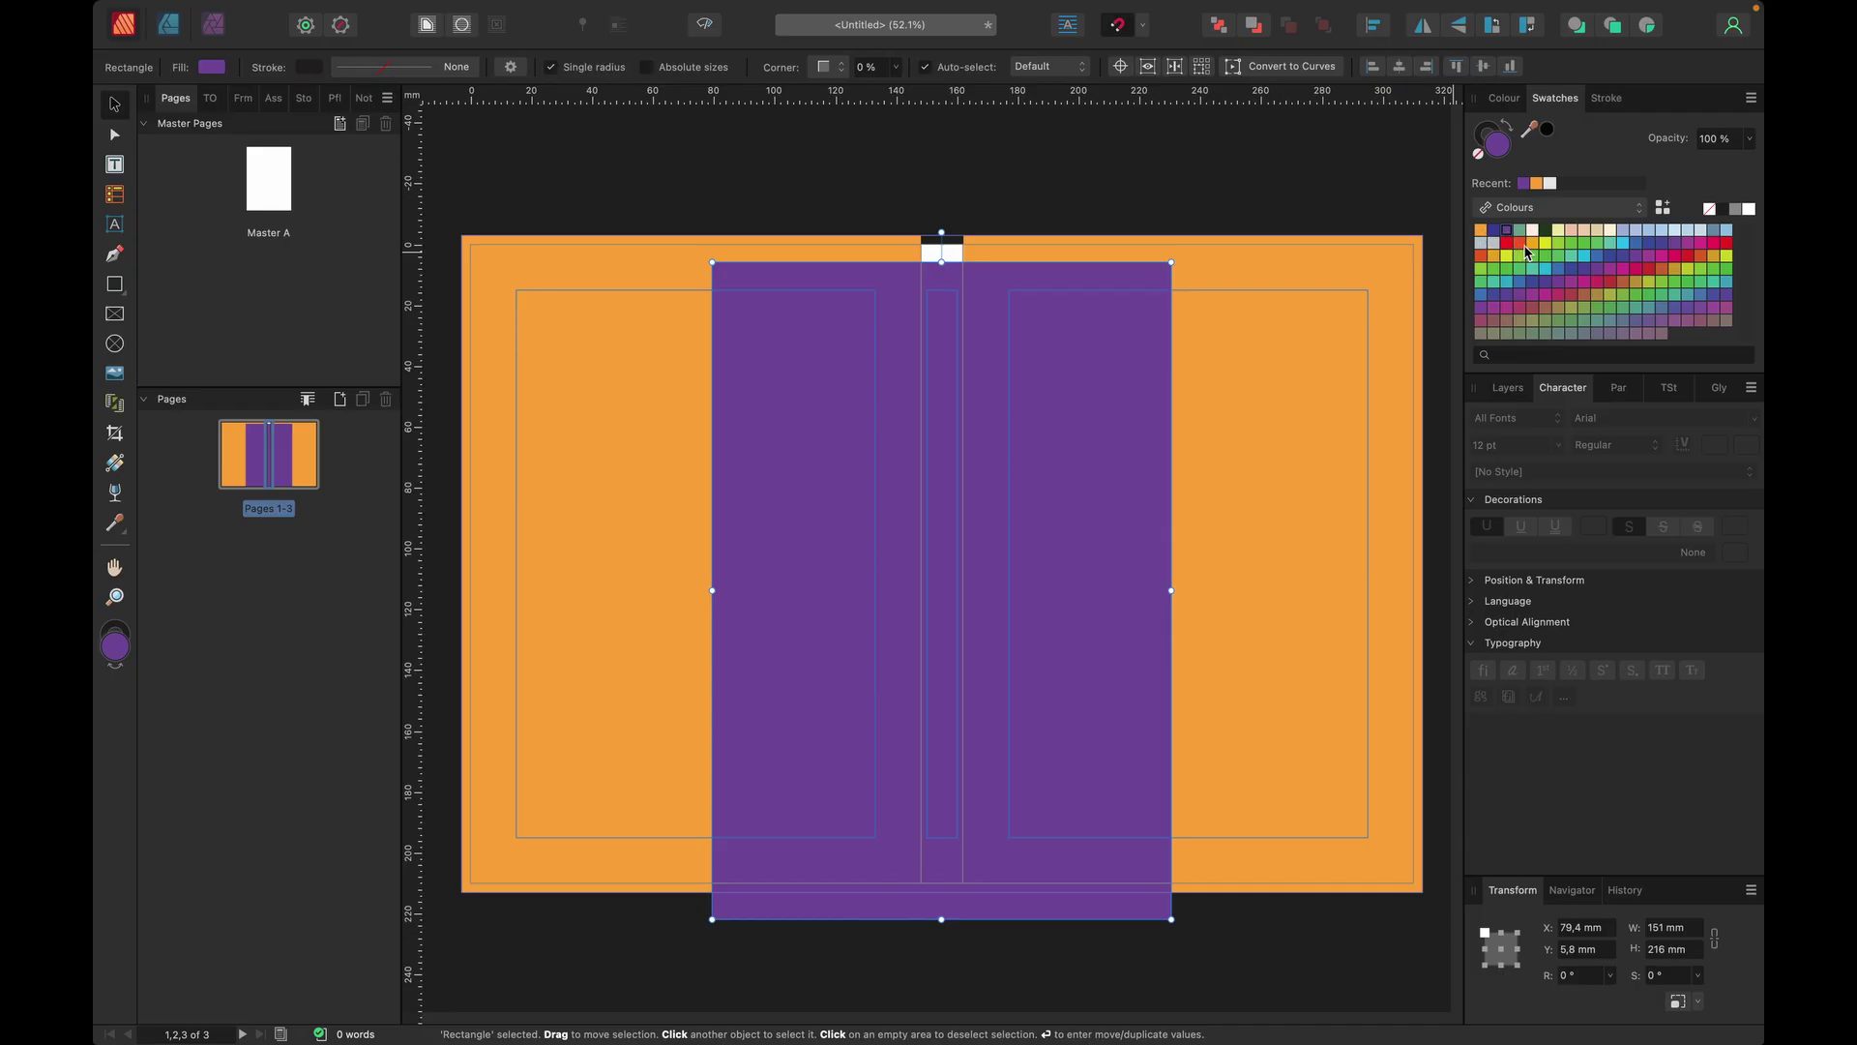
pyautogui.click(1523, 244)
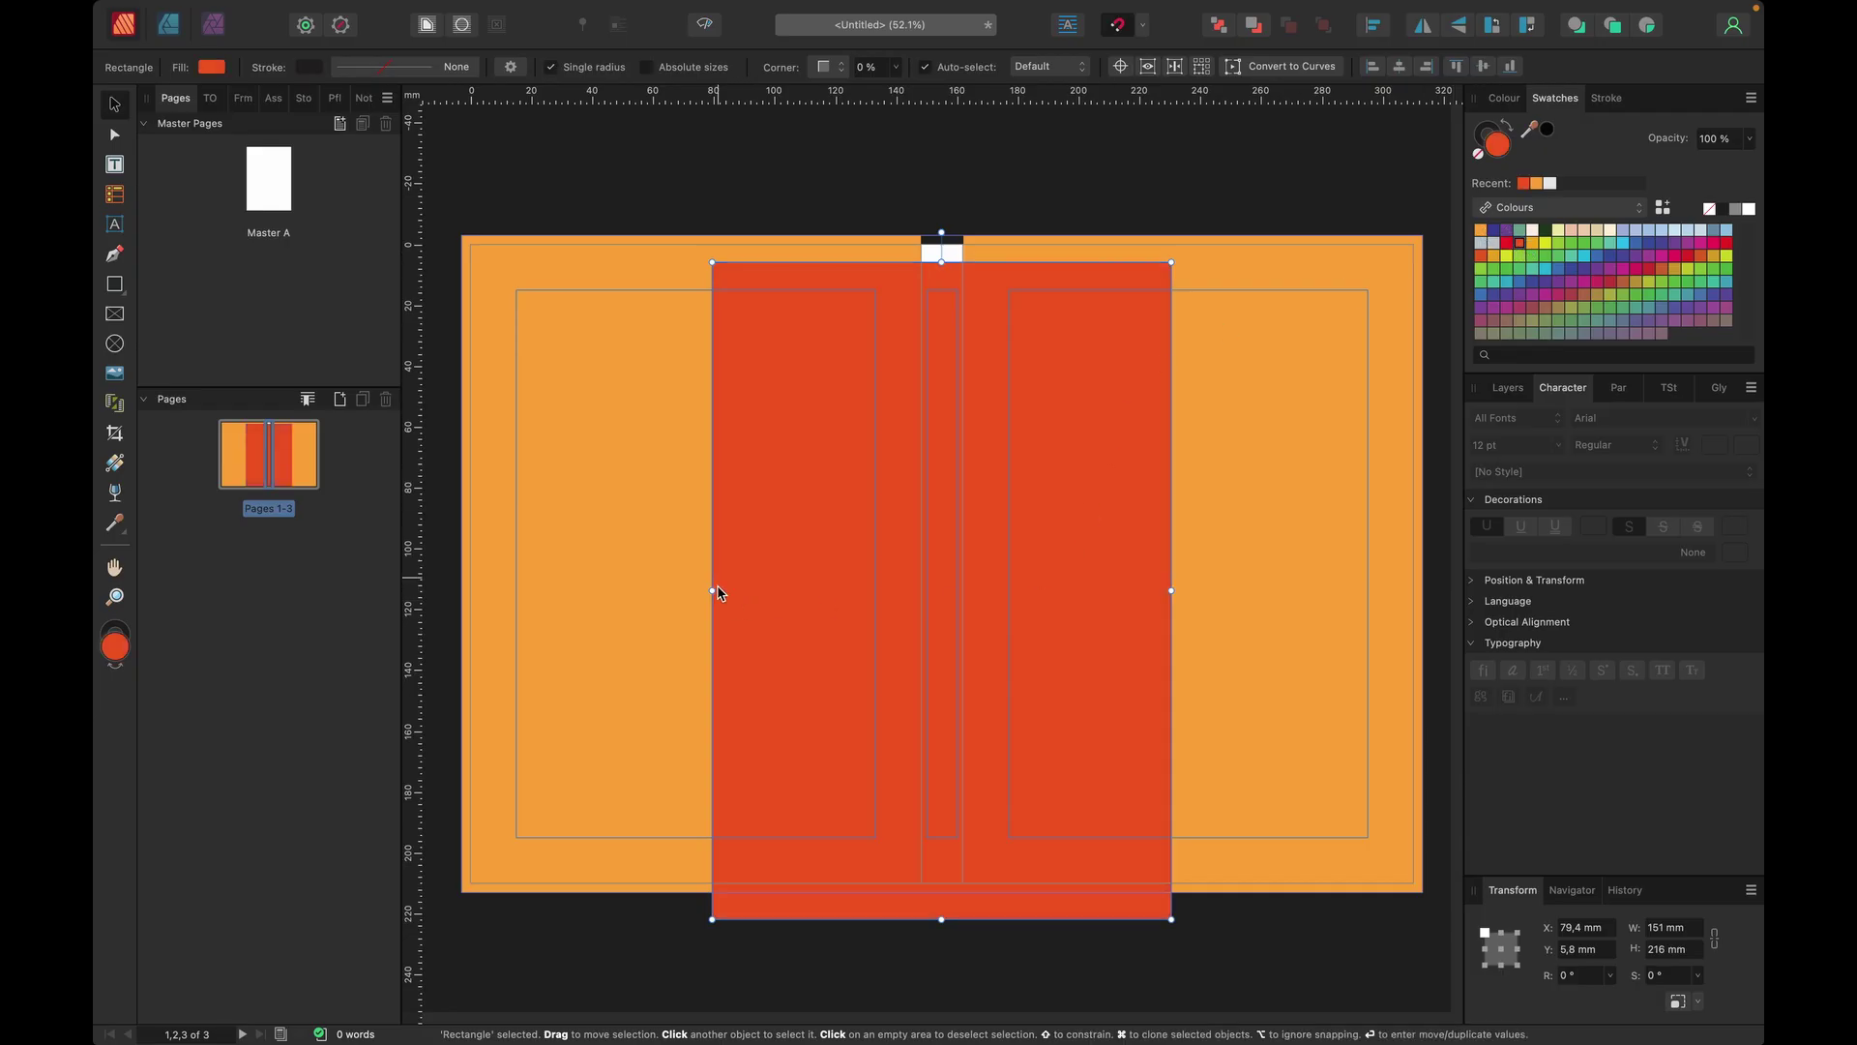
pyautogui.moveTo(982, 463); pyautogui.dragTo(982, 438)
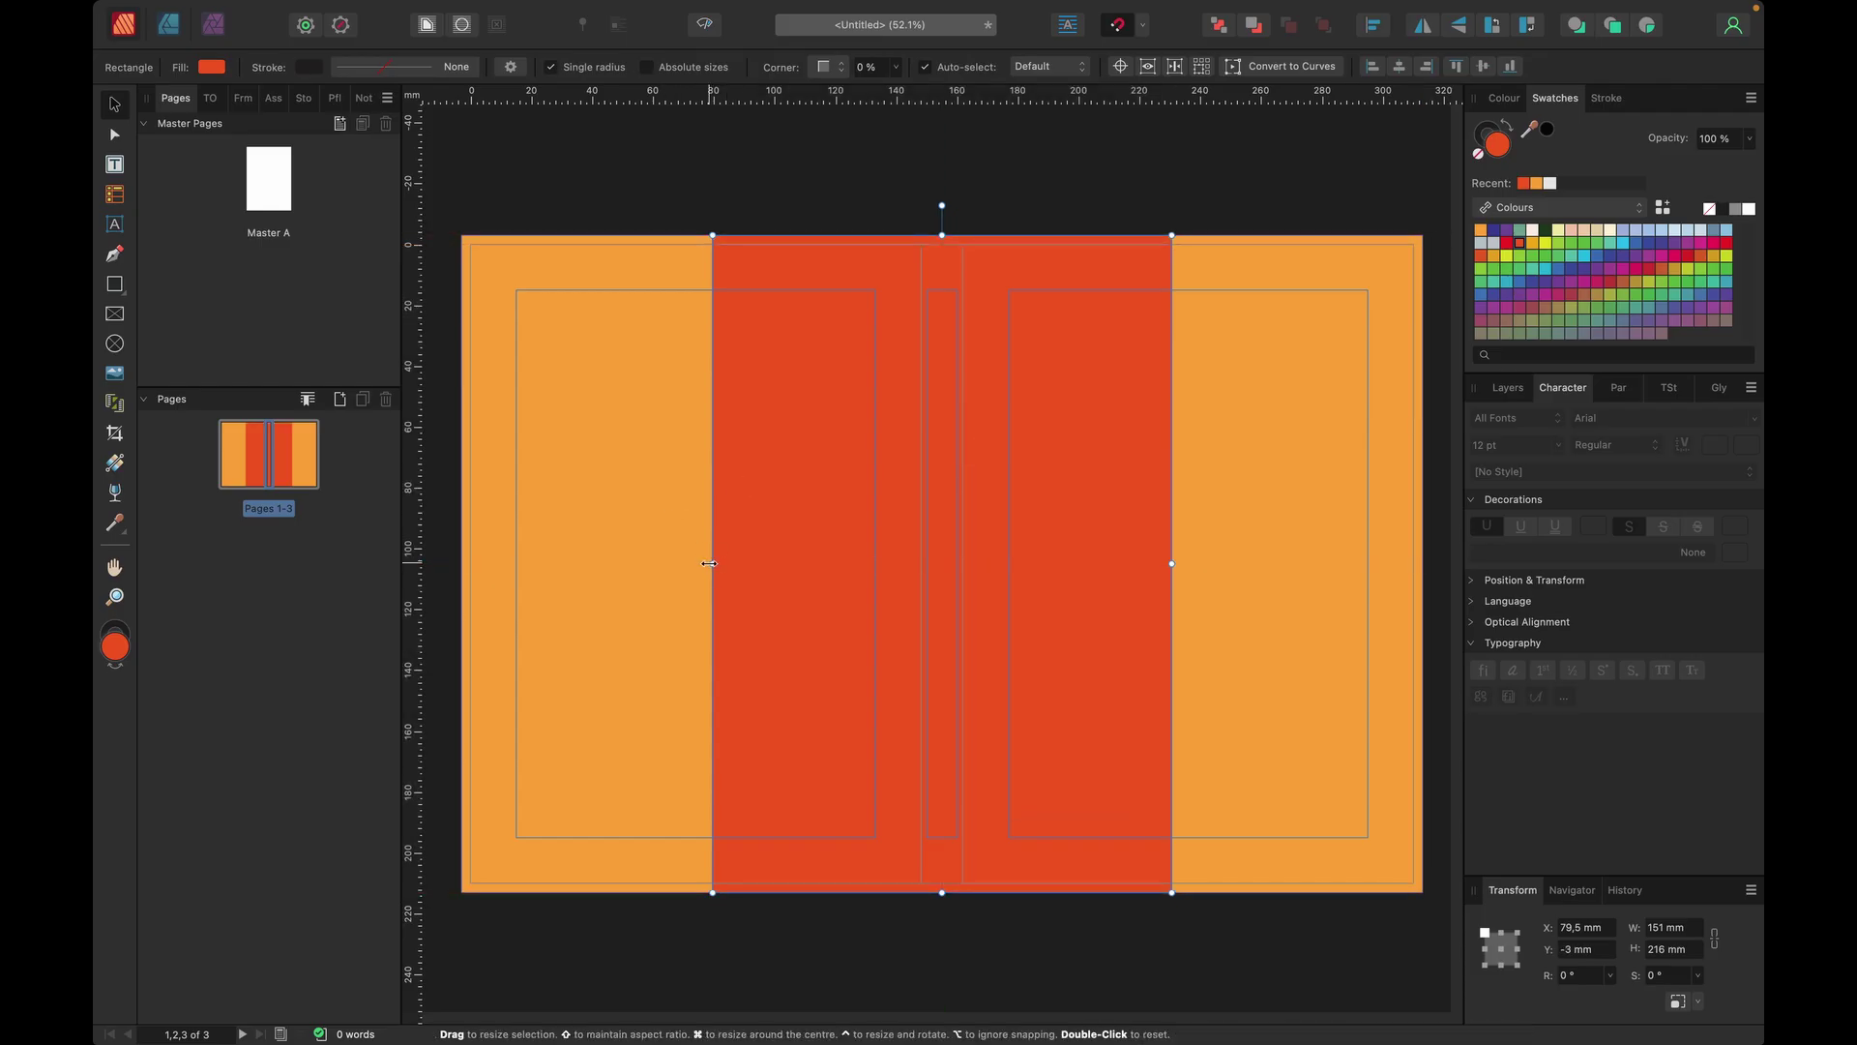
pyautogui.moveTo(713, 563); pyautogui.dragTo(920, 568)
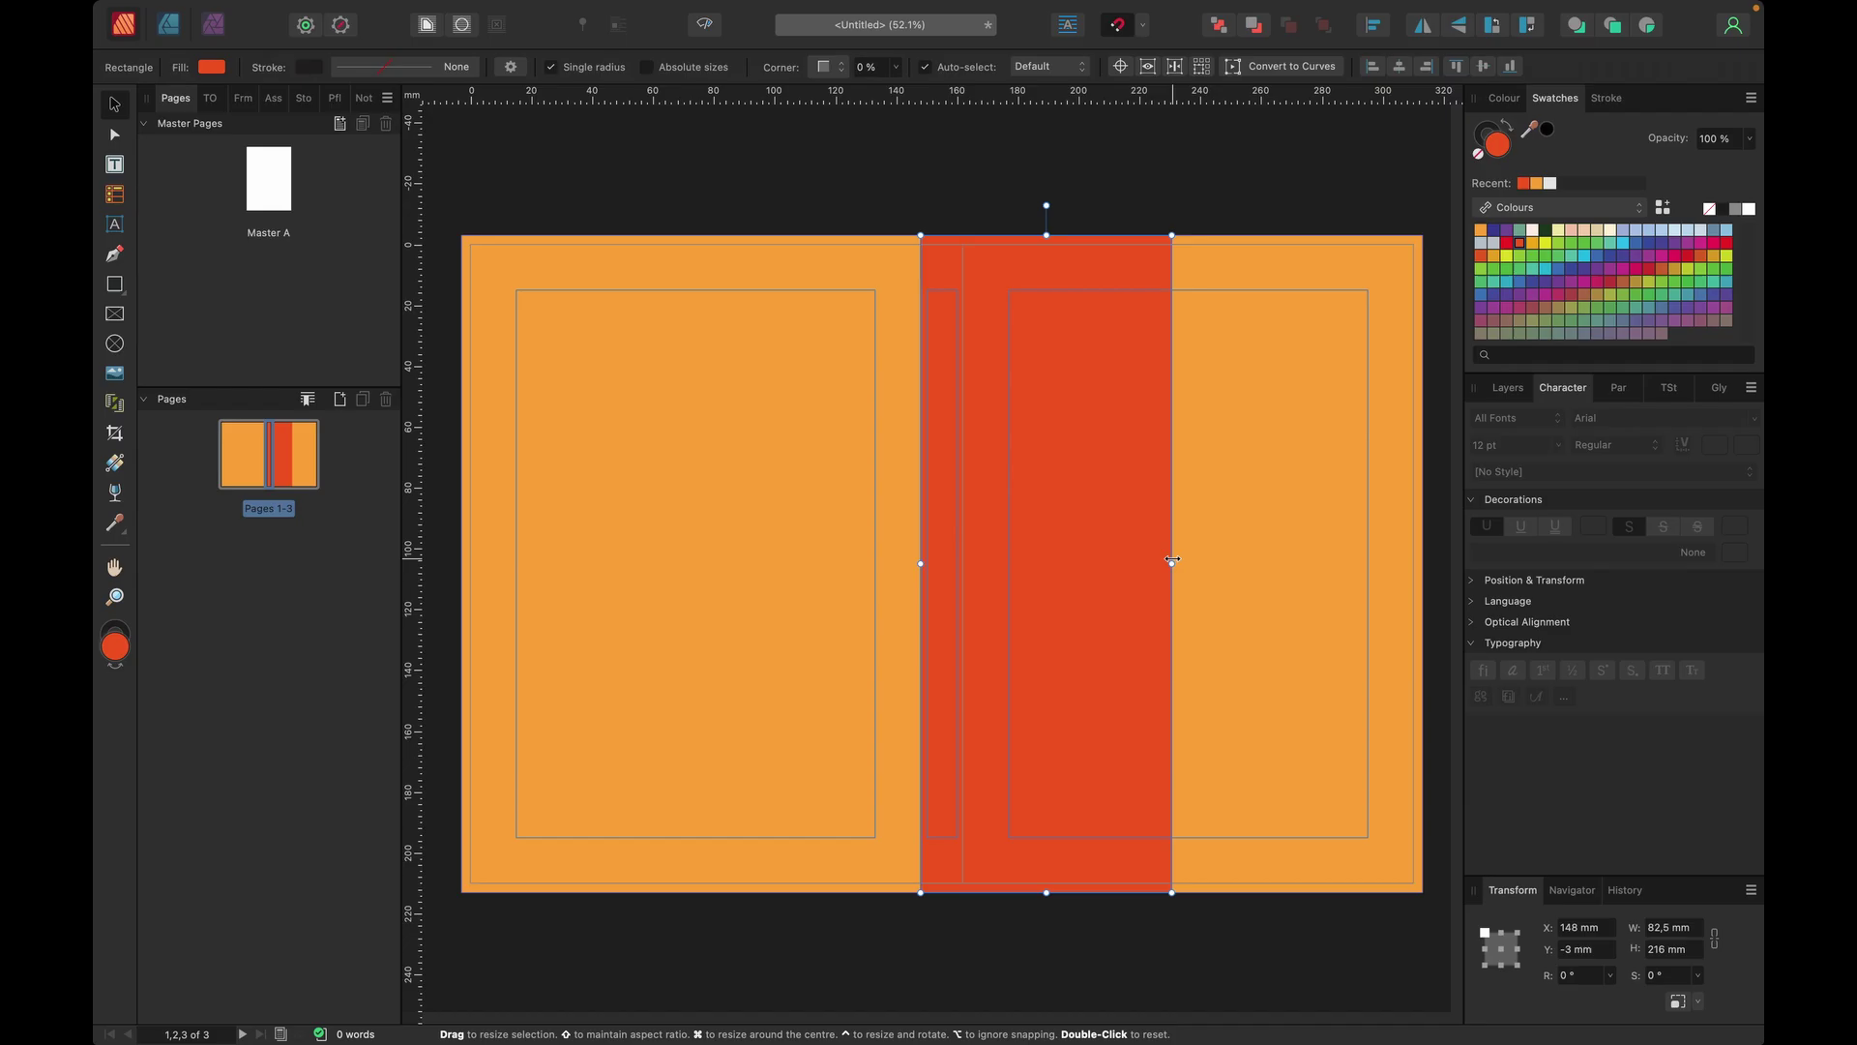
pyautogui.moveTo(1171, 563); pyautogui.dragTo(964, 568)
pyautogui.press('v')
pyautogui.click(1226, 203)
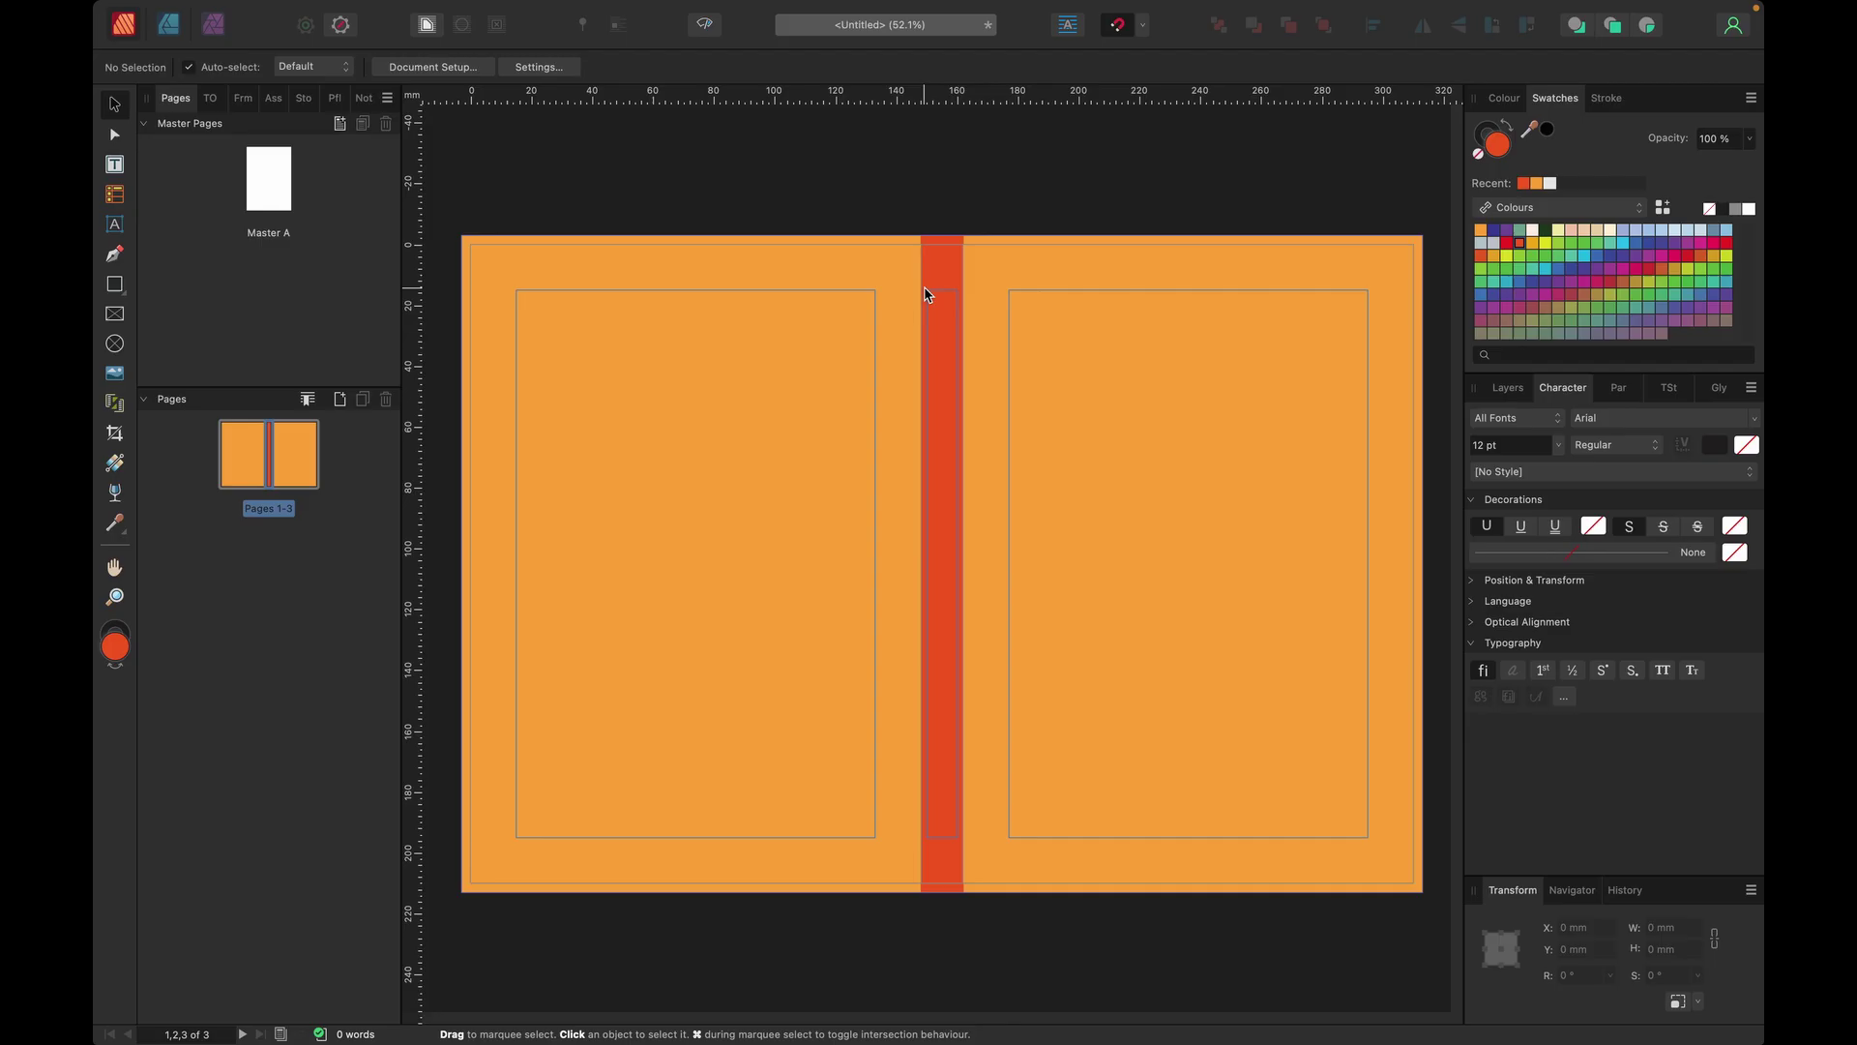
# Step: Check the two orange covers and the red spine strip one by one, then deselect
pyautogui.click(1305, 277)
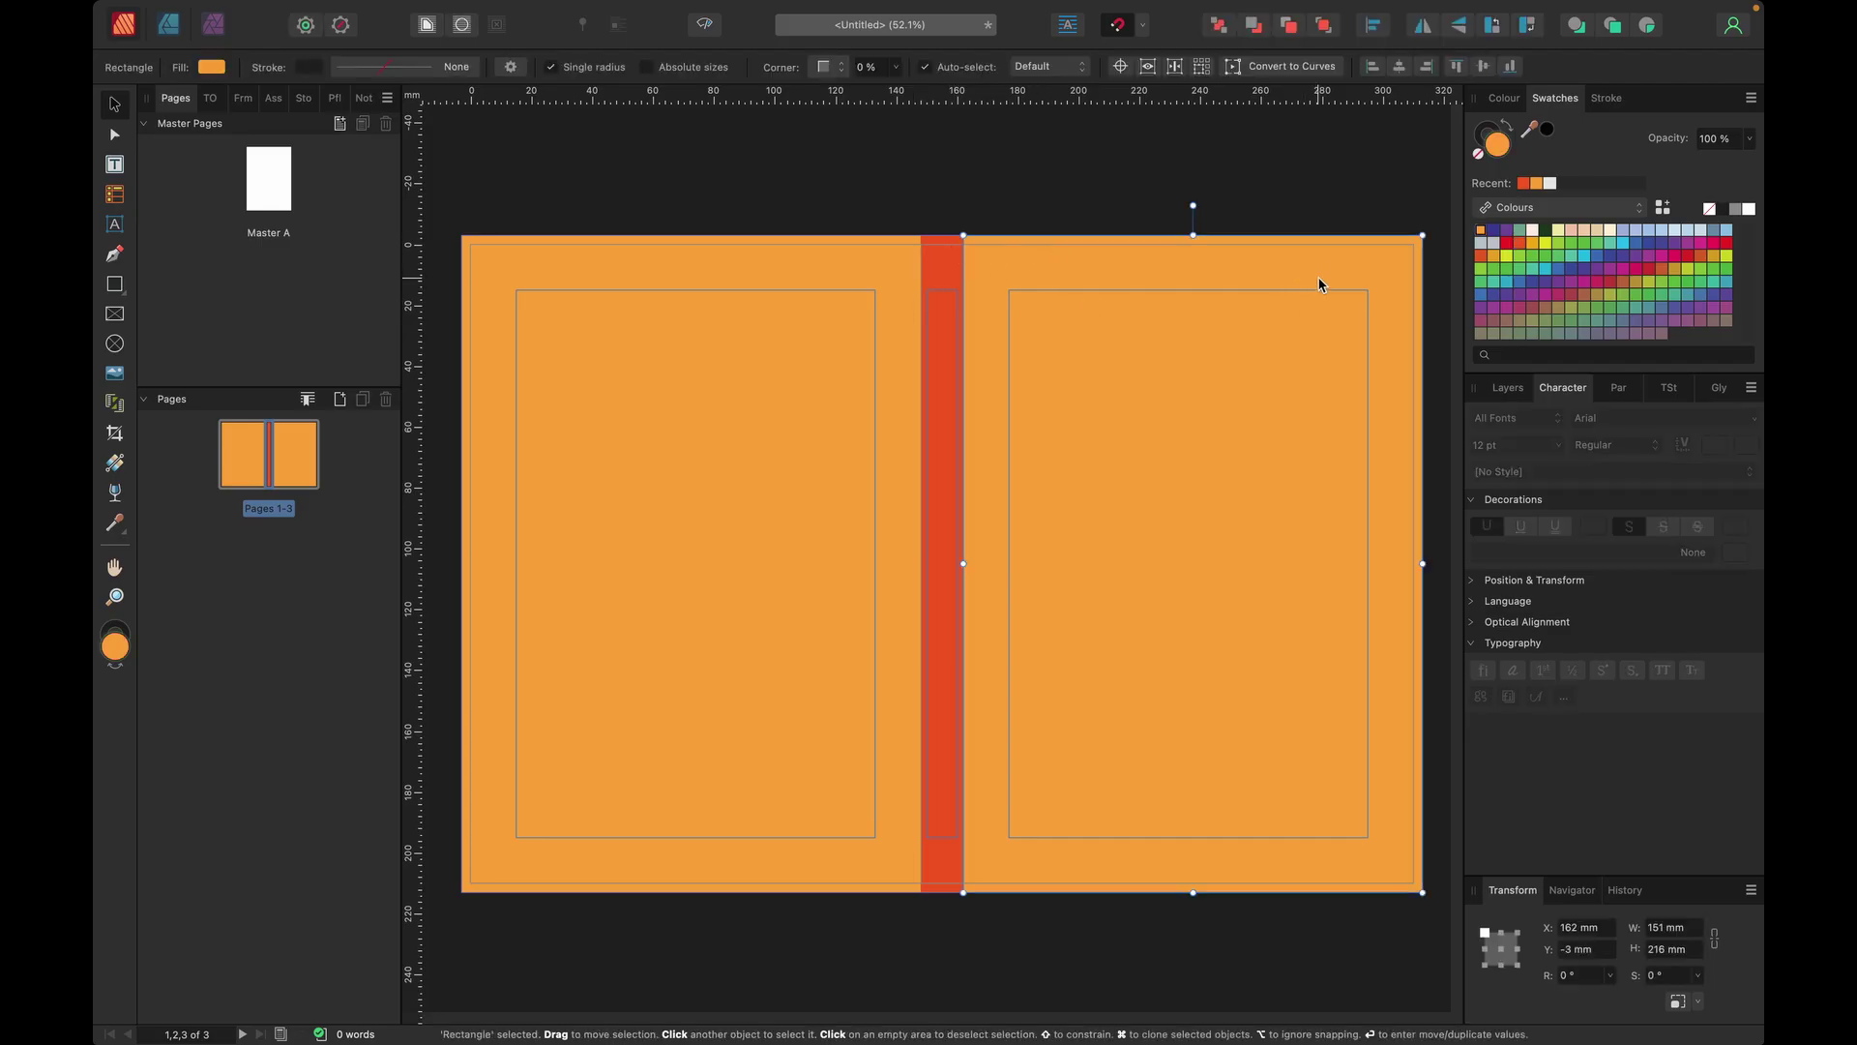
pyautogui.click(666, 257)
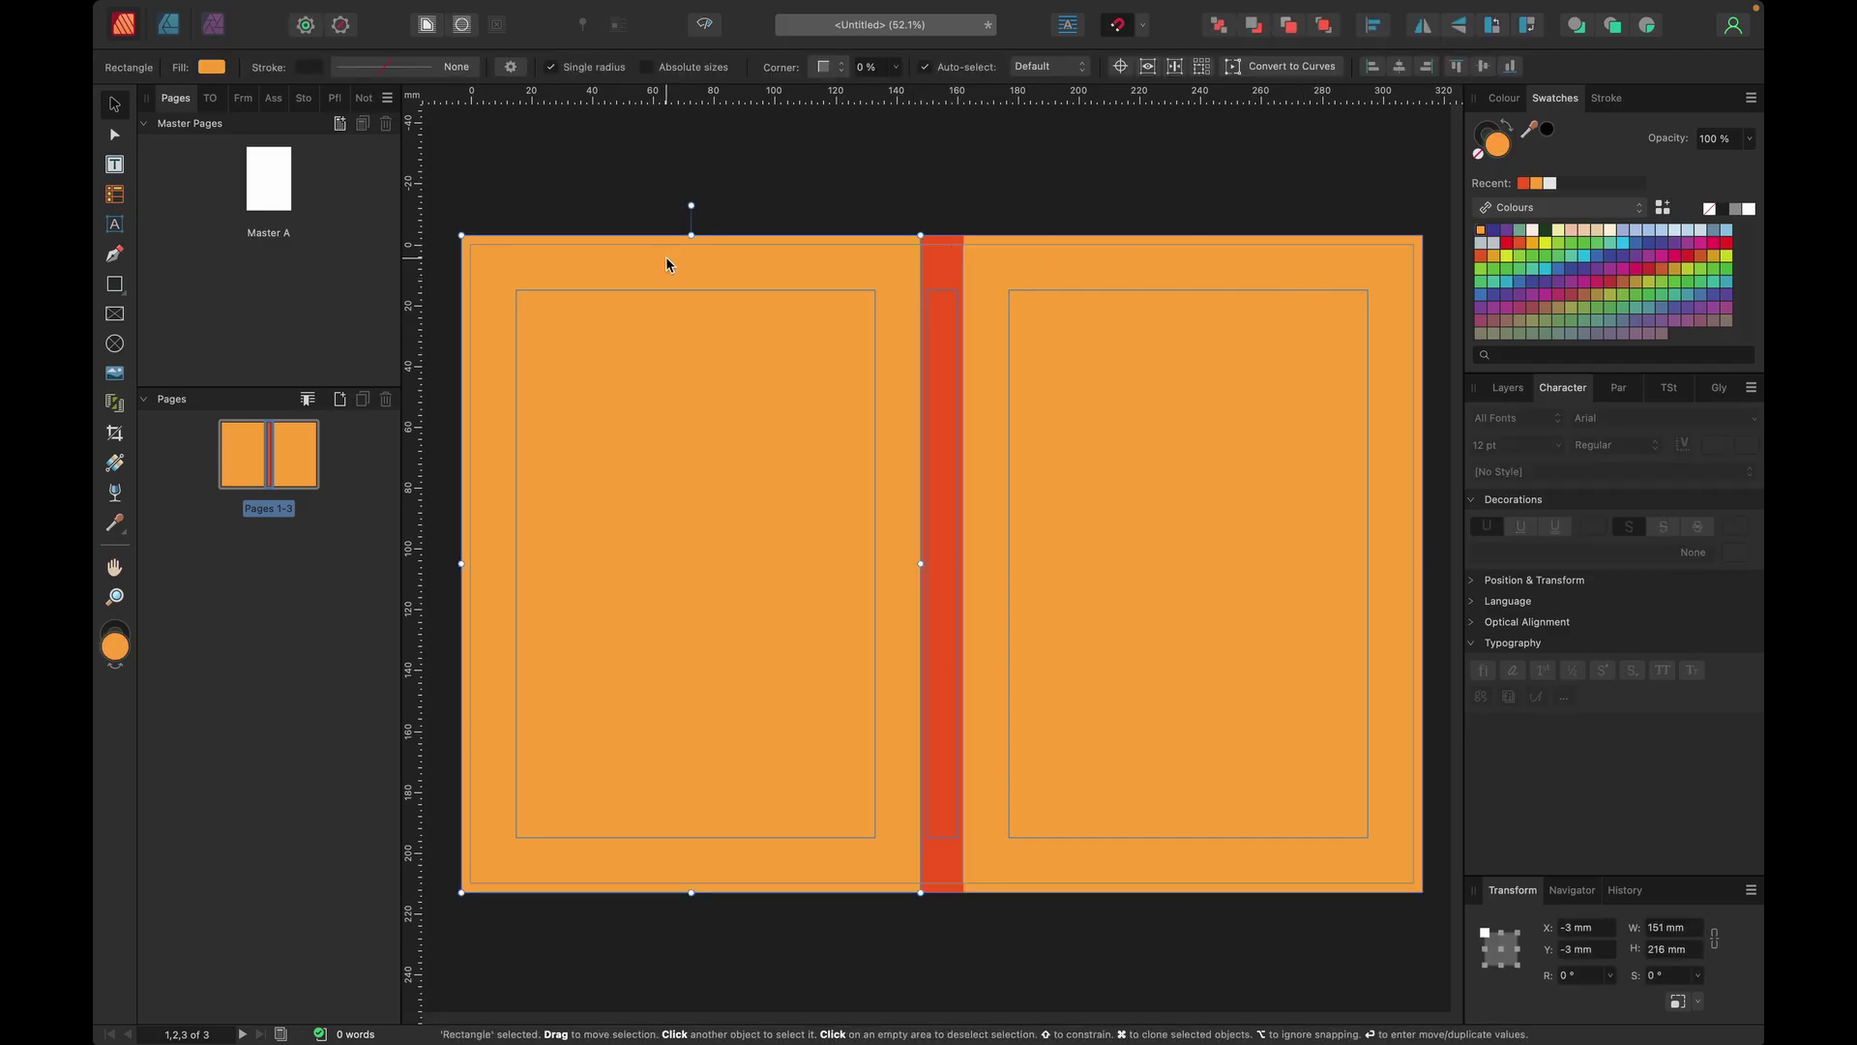
pyautogui.click(936, 259)
pyautogui.click(1001, 190)
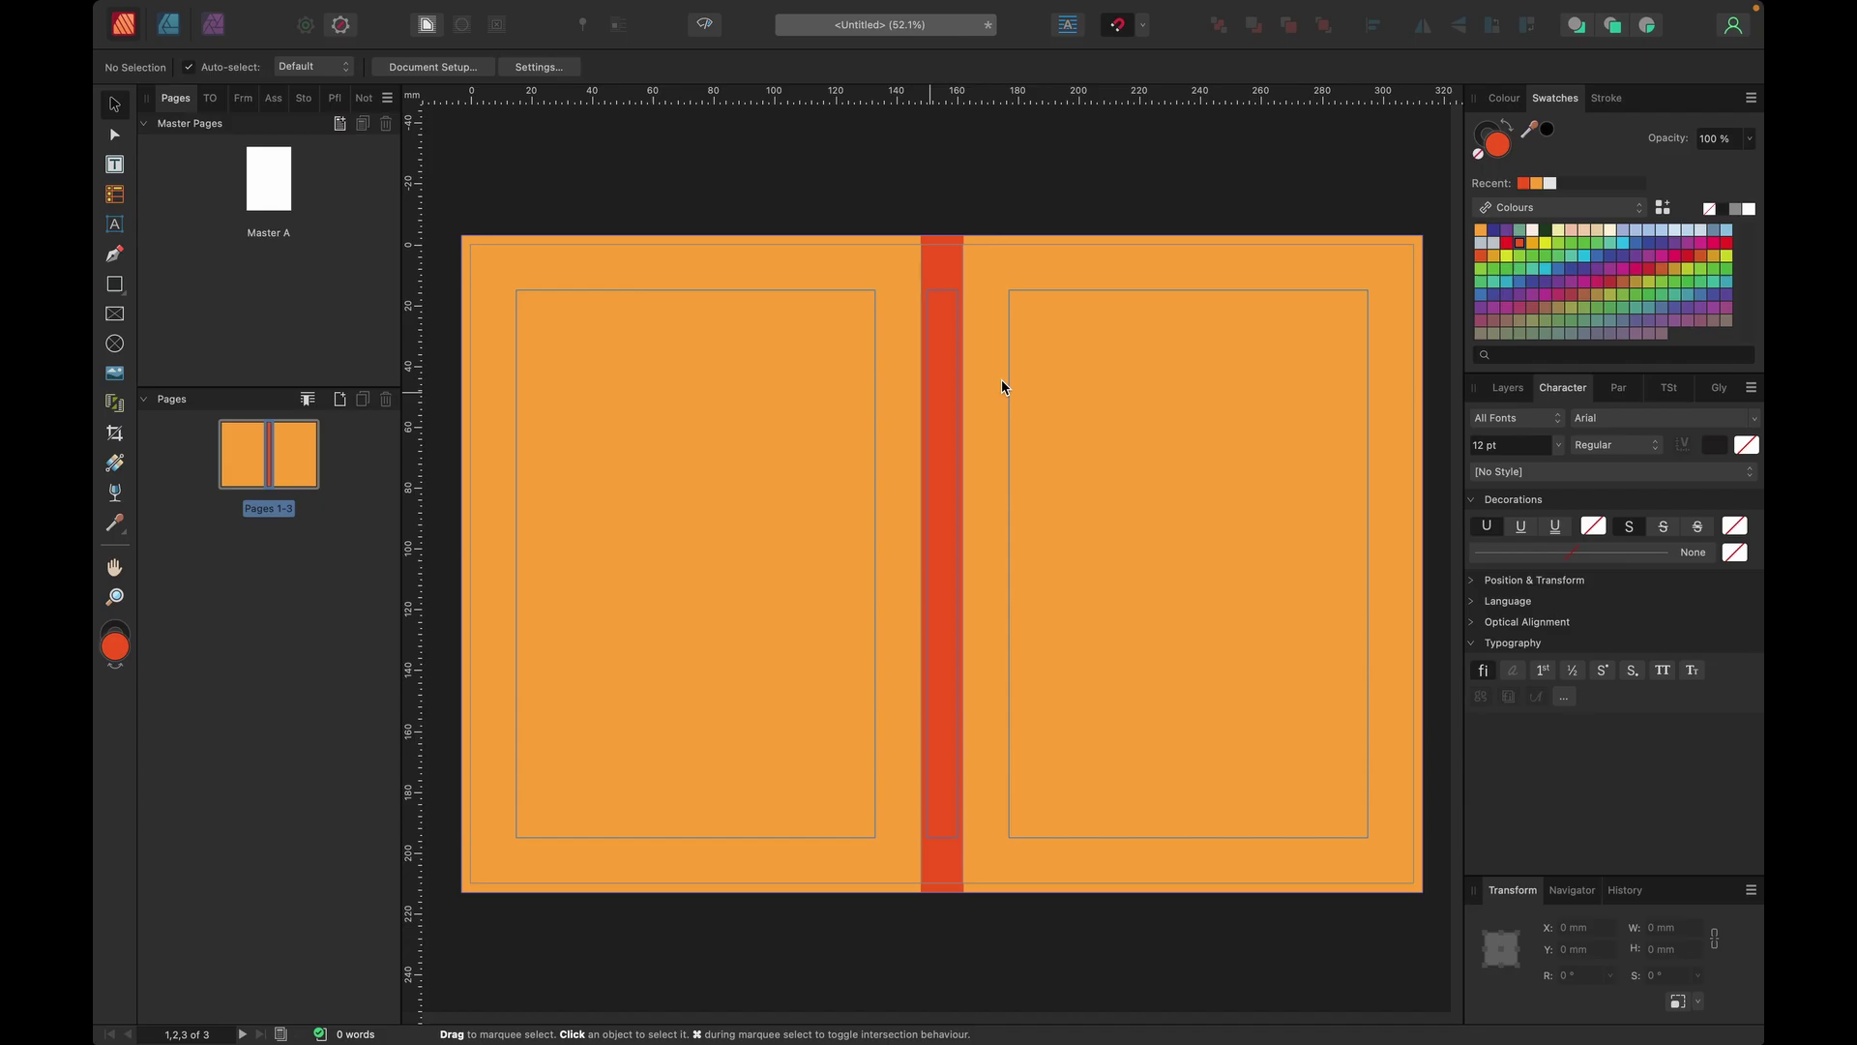
# Step: Draw a 118 × 137.1 mm text frame on the back cover and insert filler text
pyautogui.click(114, 164)
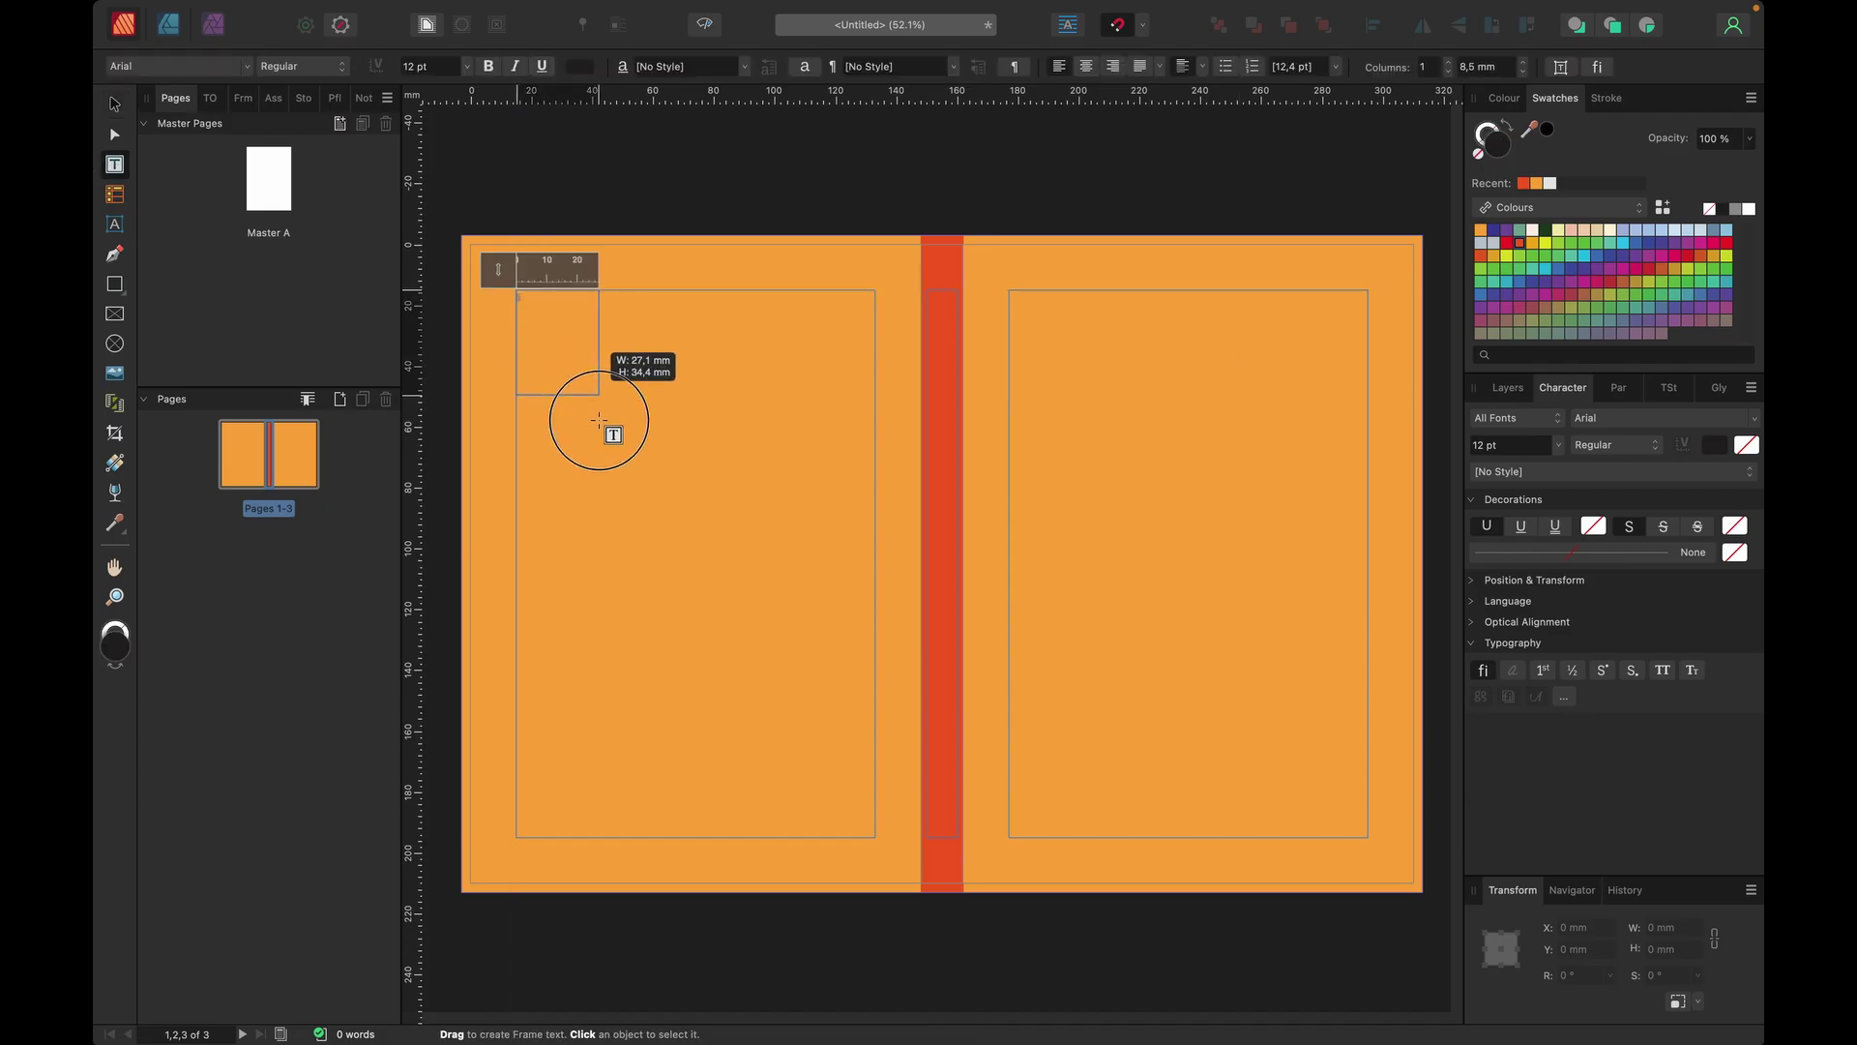
pyautogui.moveTo(600, 420); pyautogui.dragTo(875, 707)
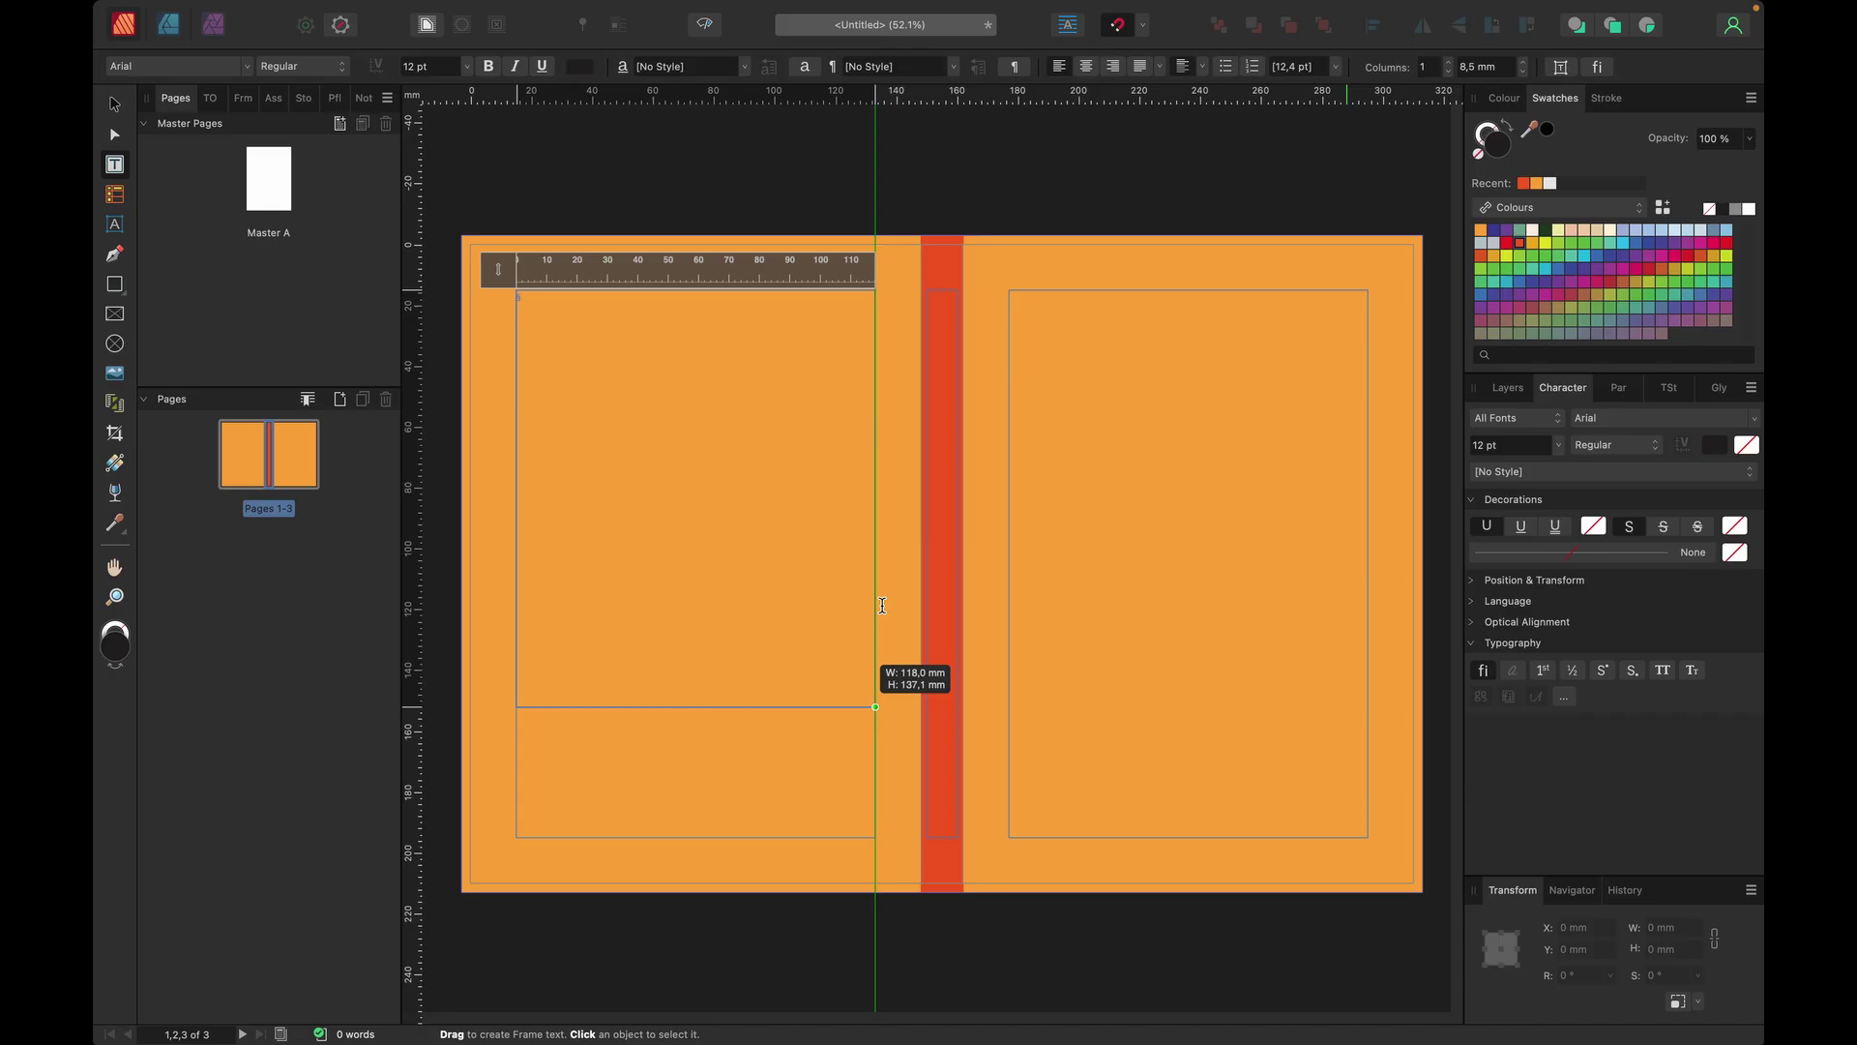
pyautogui.moveTo(882, 604); pyautogui.dragTo(882, 604)
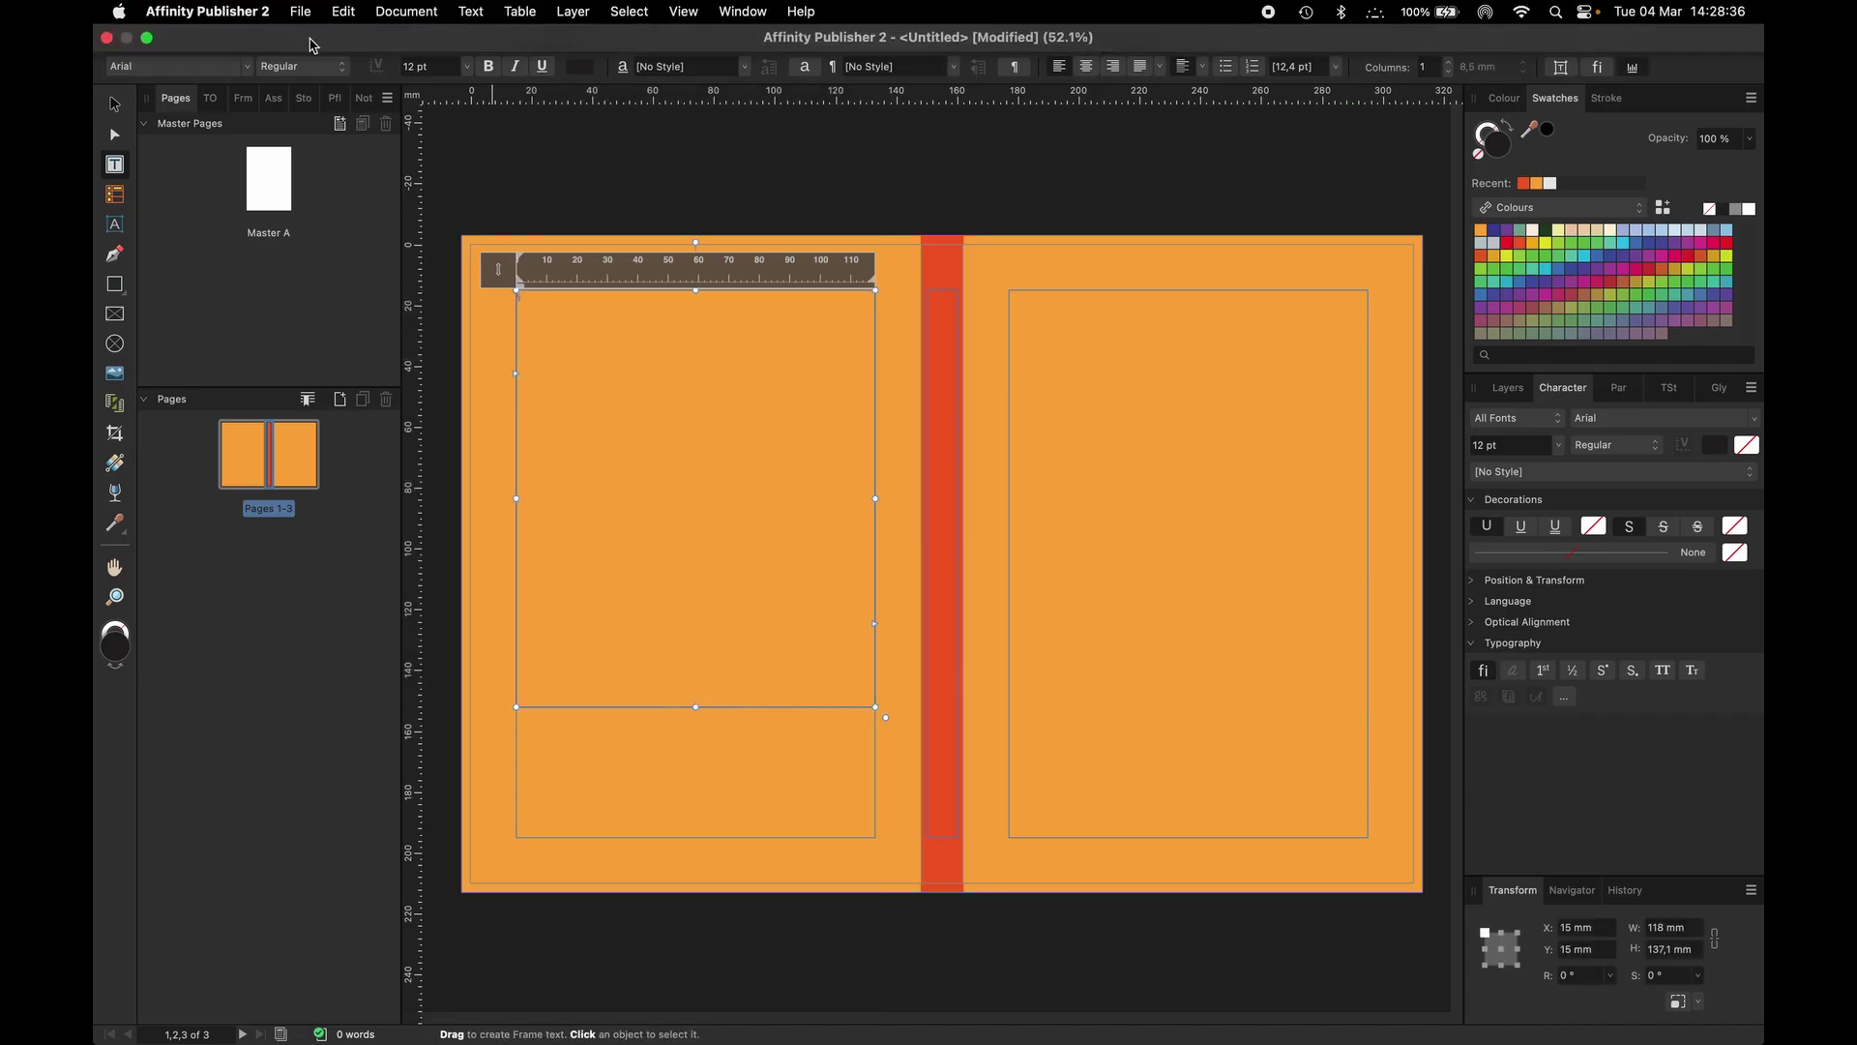
pyautogui.click(470, 11)
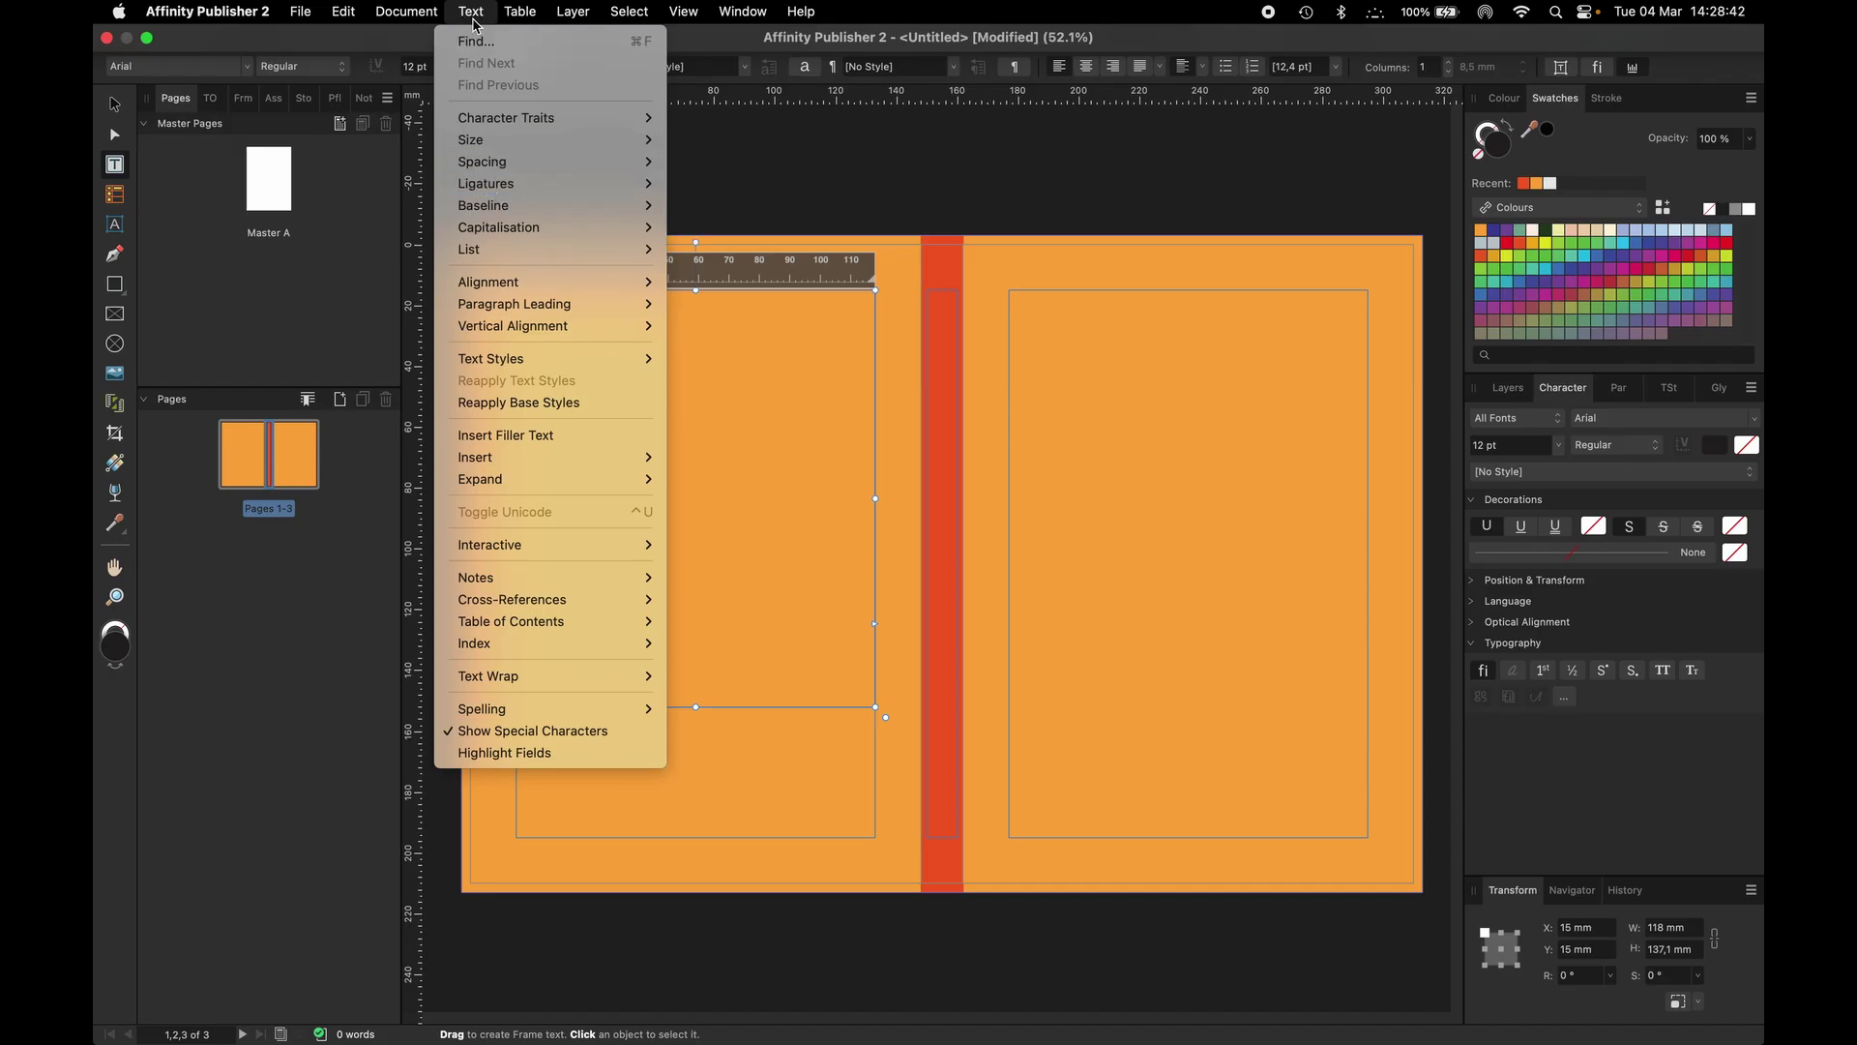
pyautogui.click(505, 435)
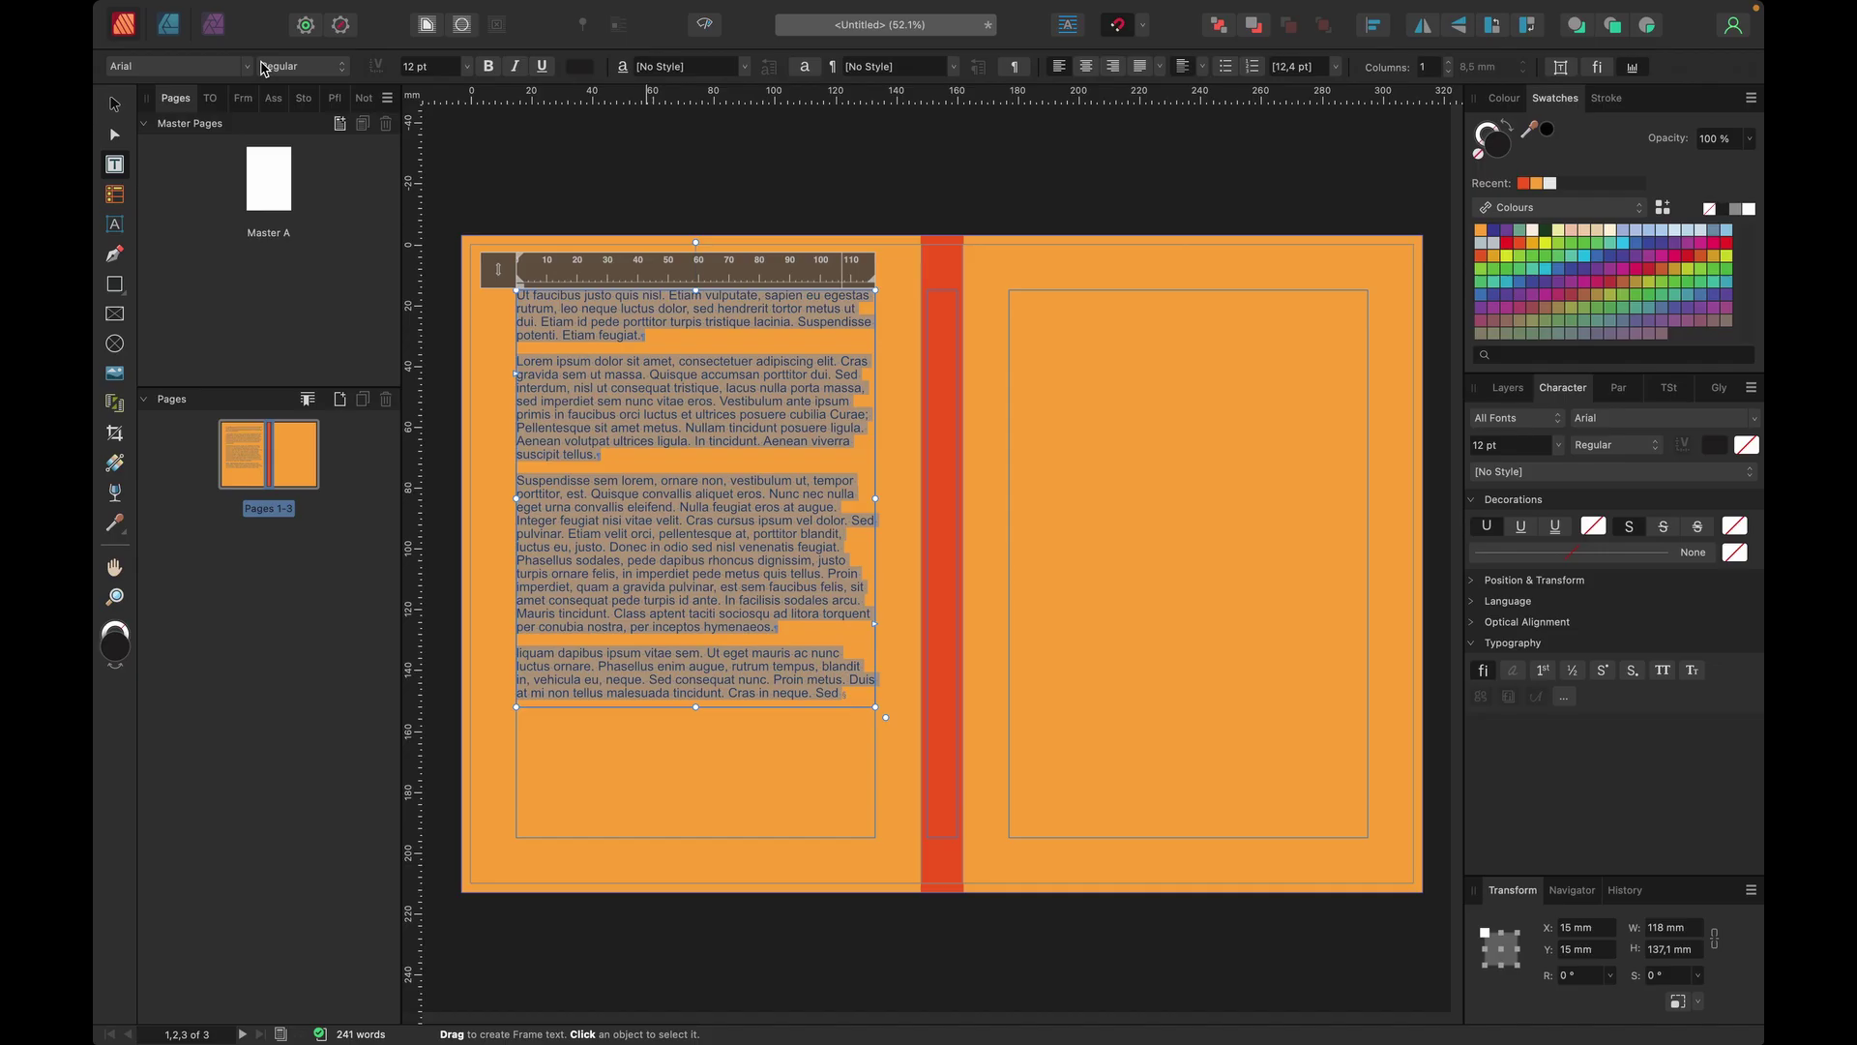
# Step: Justify the back-cover filler text, set it in Avenir Next, then deselect the frame
pyautogui.click(1143, 68)
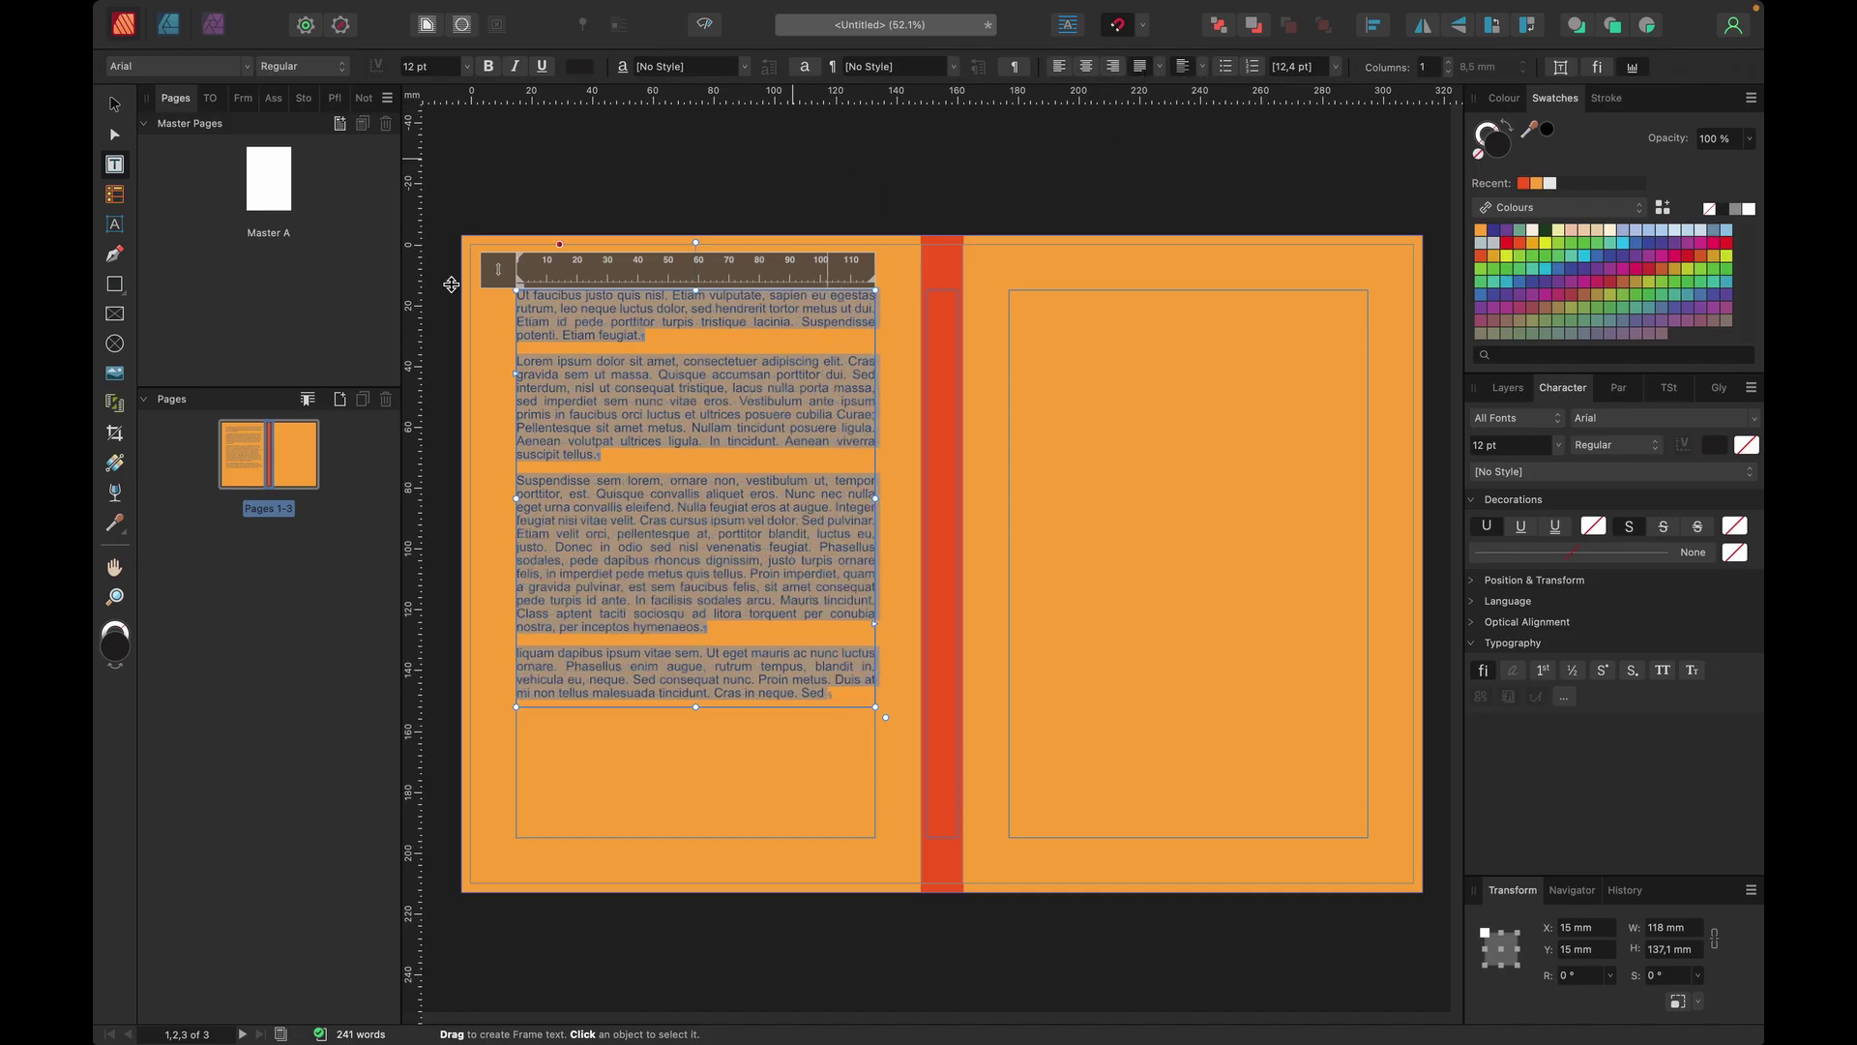
pyautogui.click(250, 70)
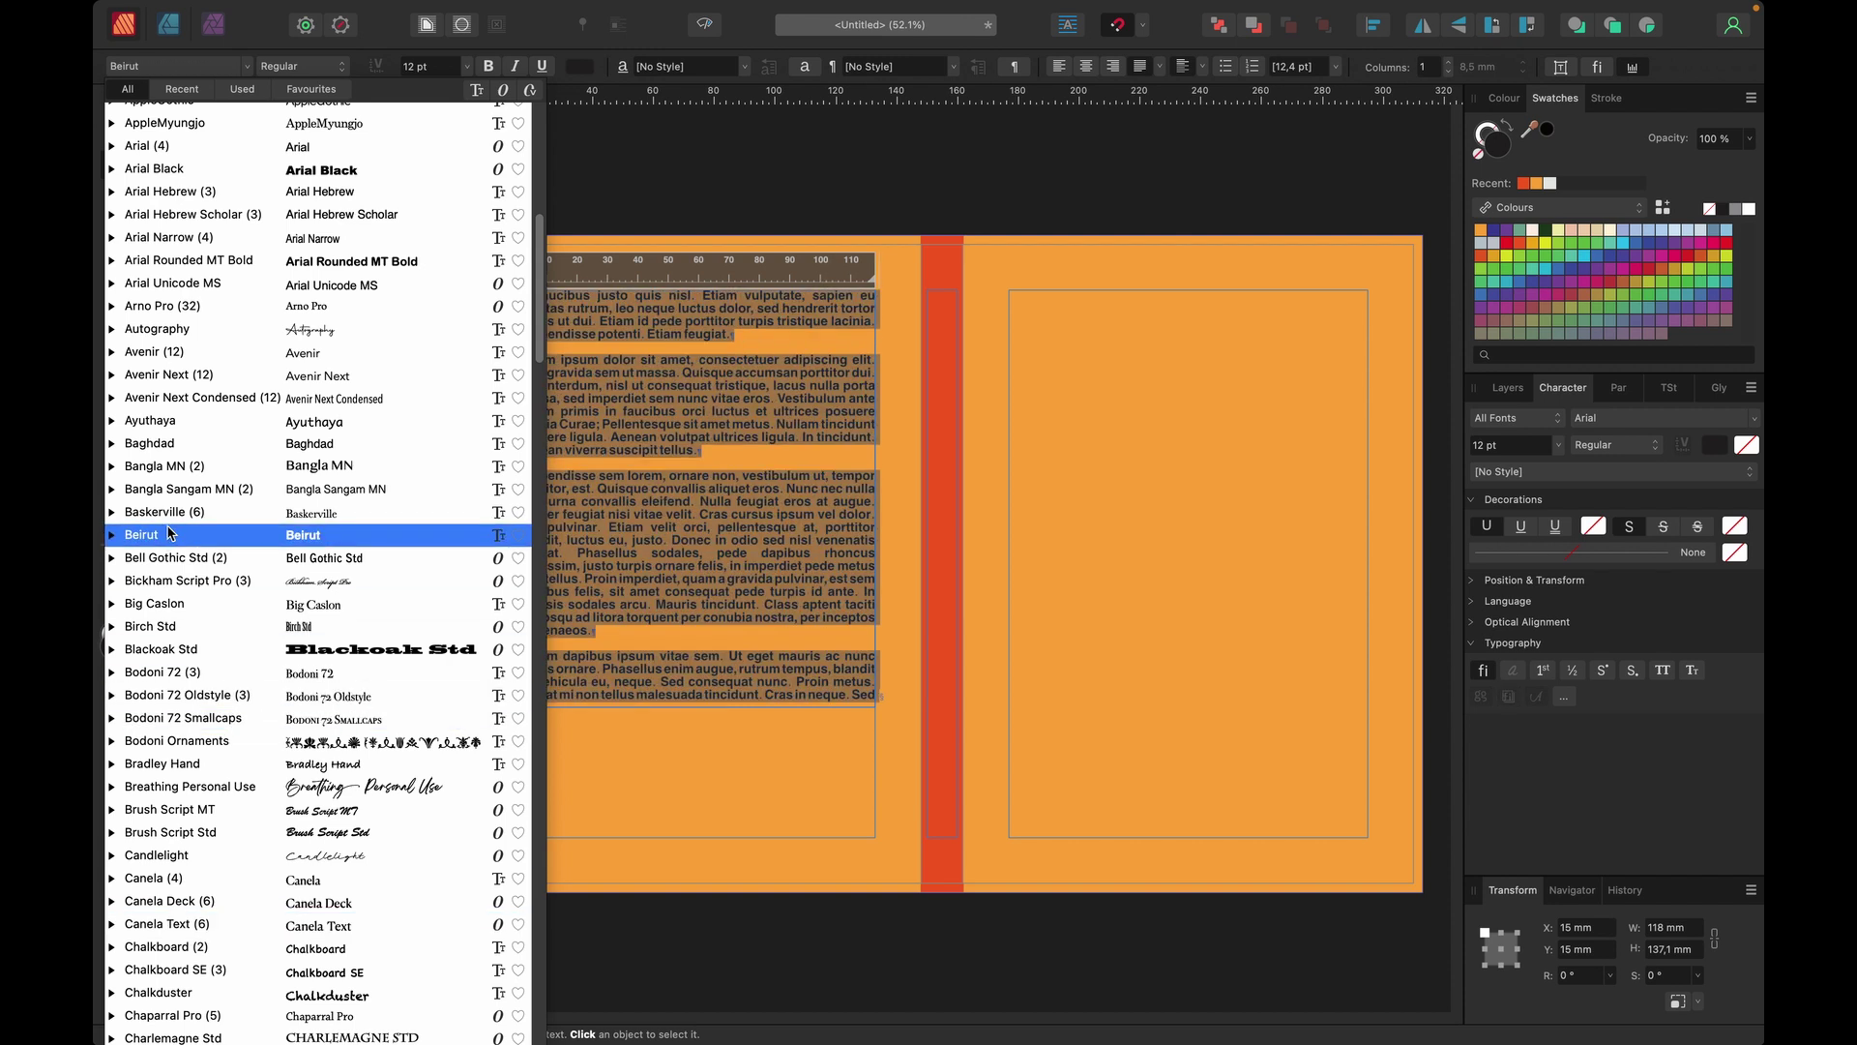
pyautogui.scroll(-10, 169, 533)
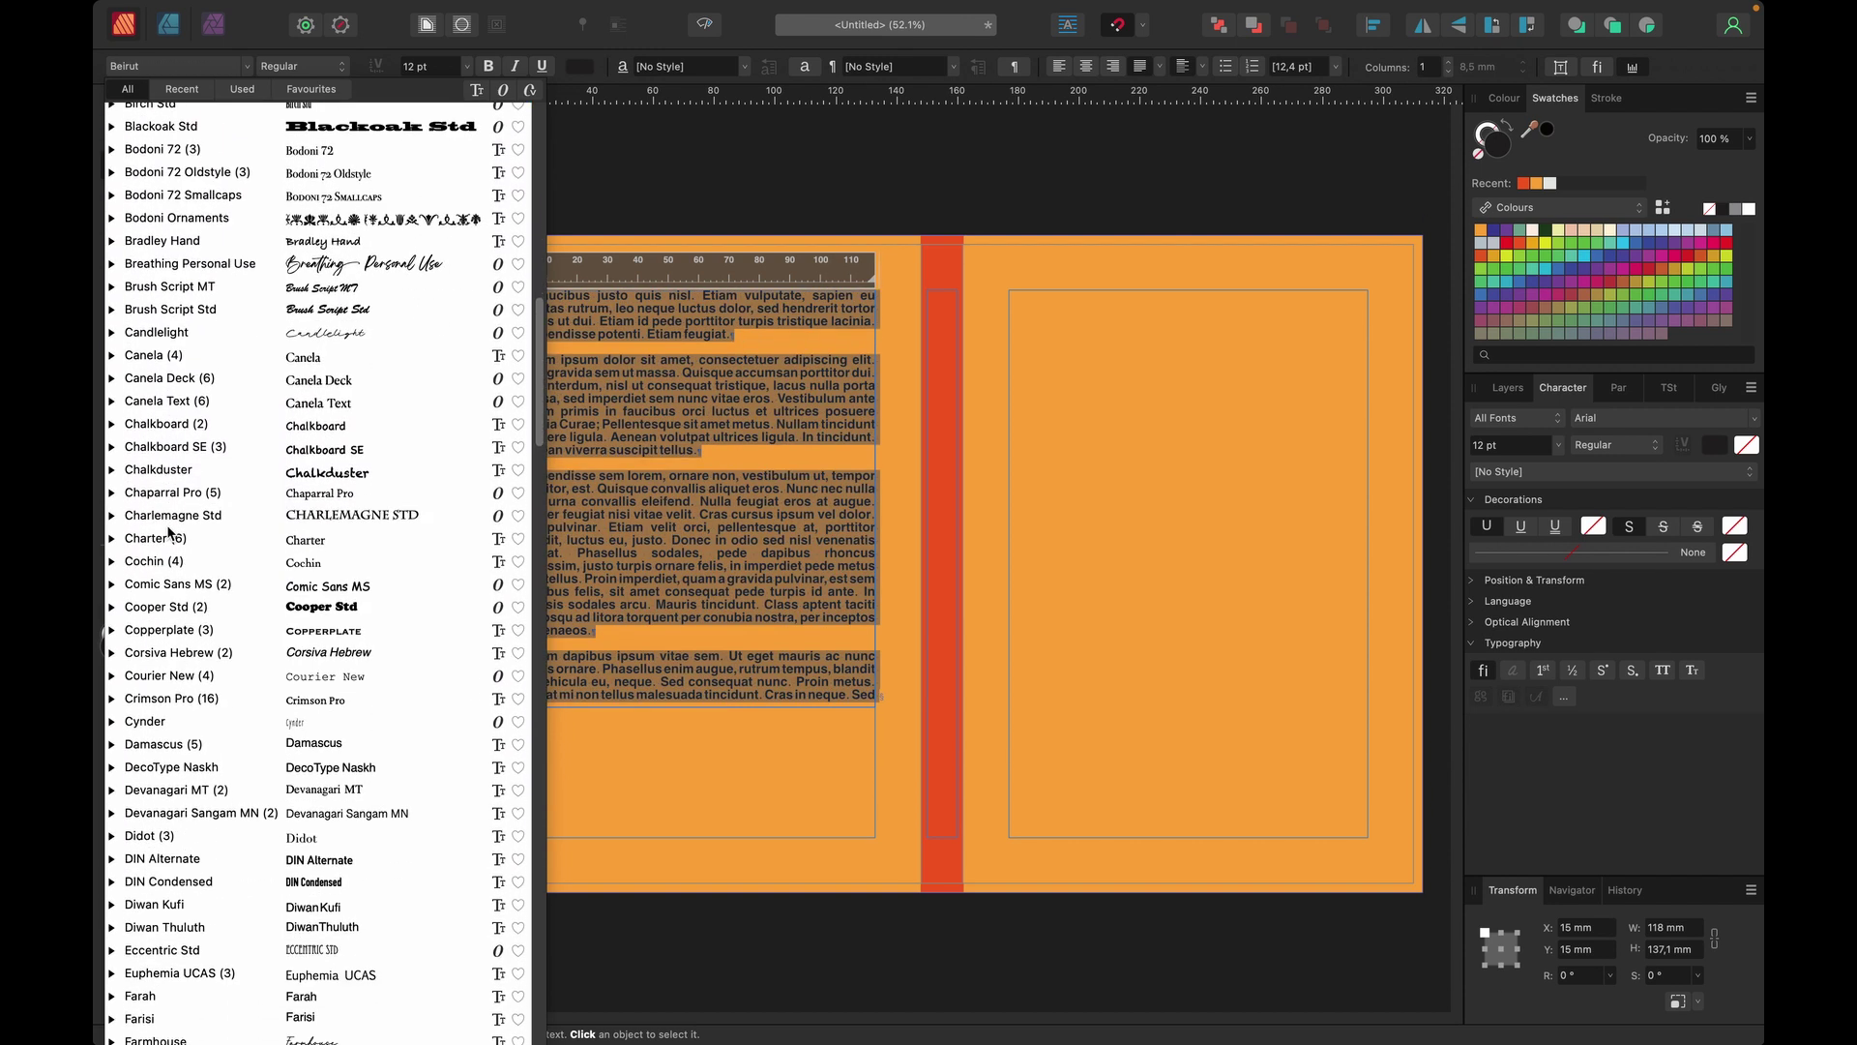
pyautogui.scroll(-10, 168, 533)
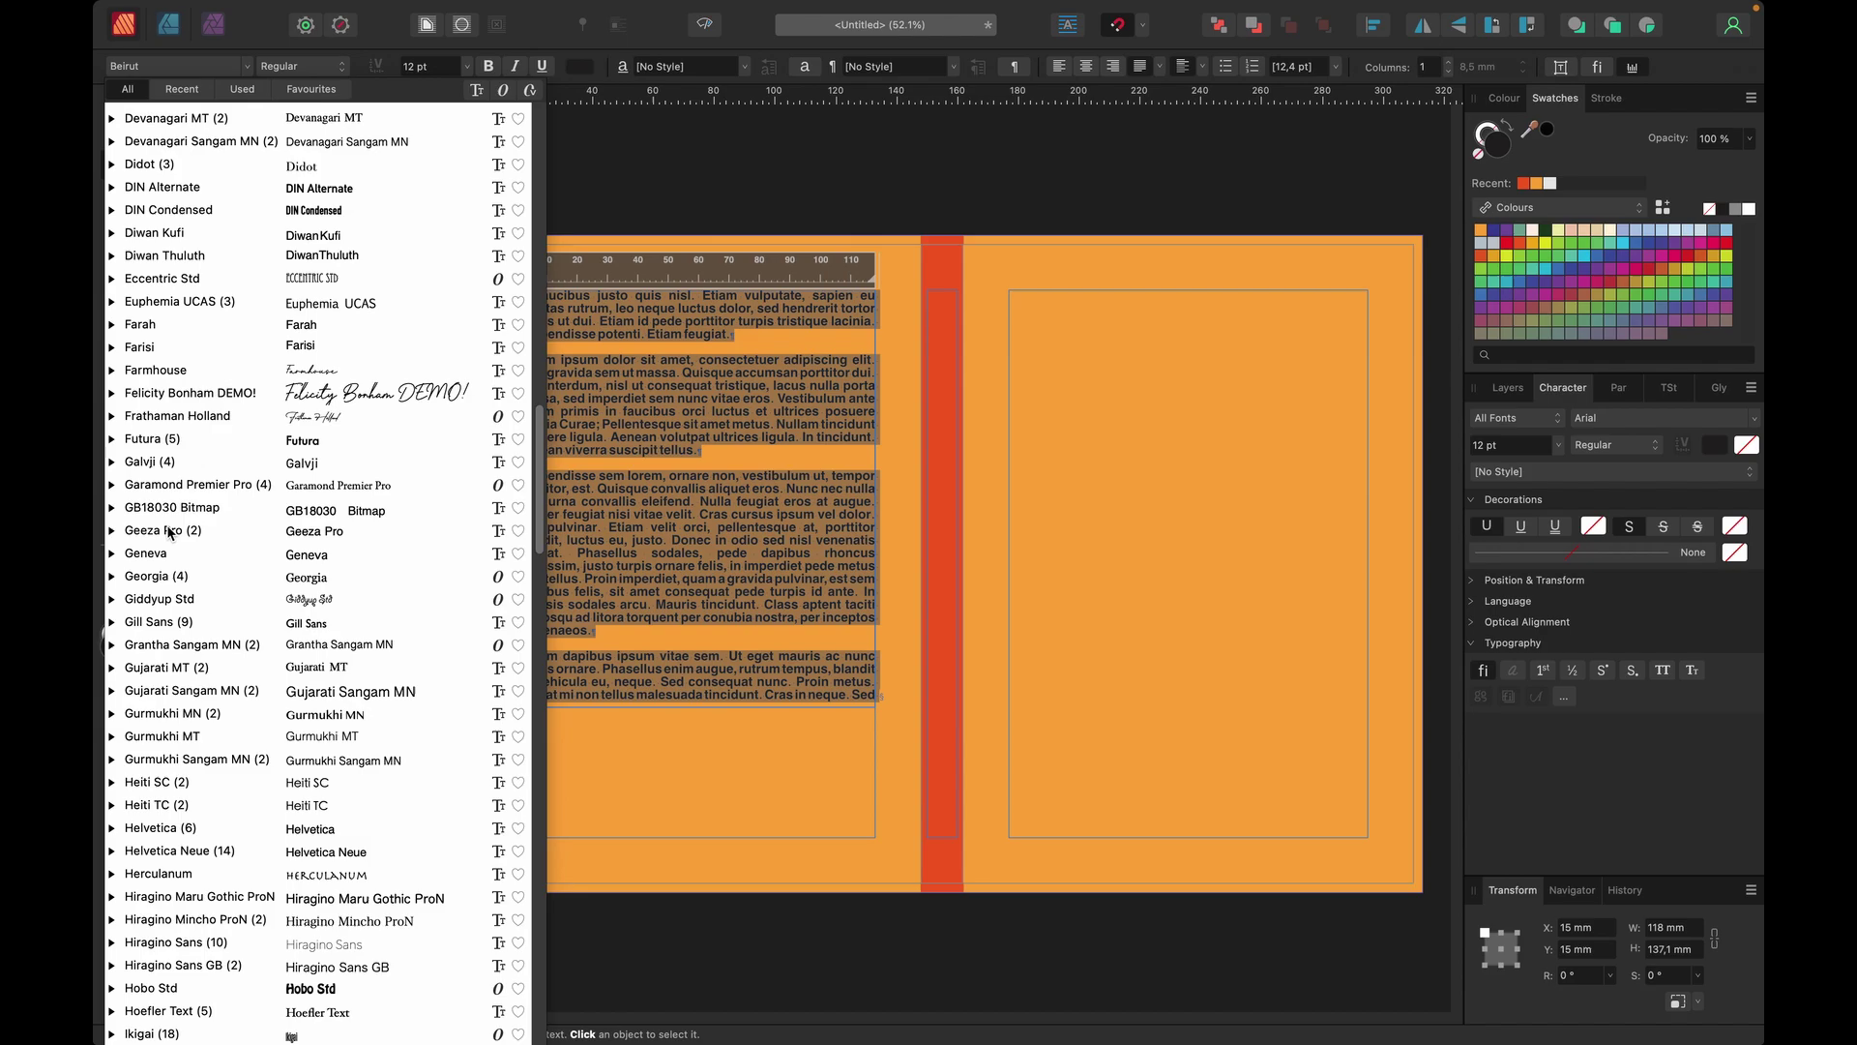
pyautogui.scroll(-3, 168, 533)
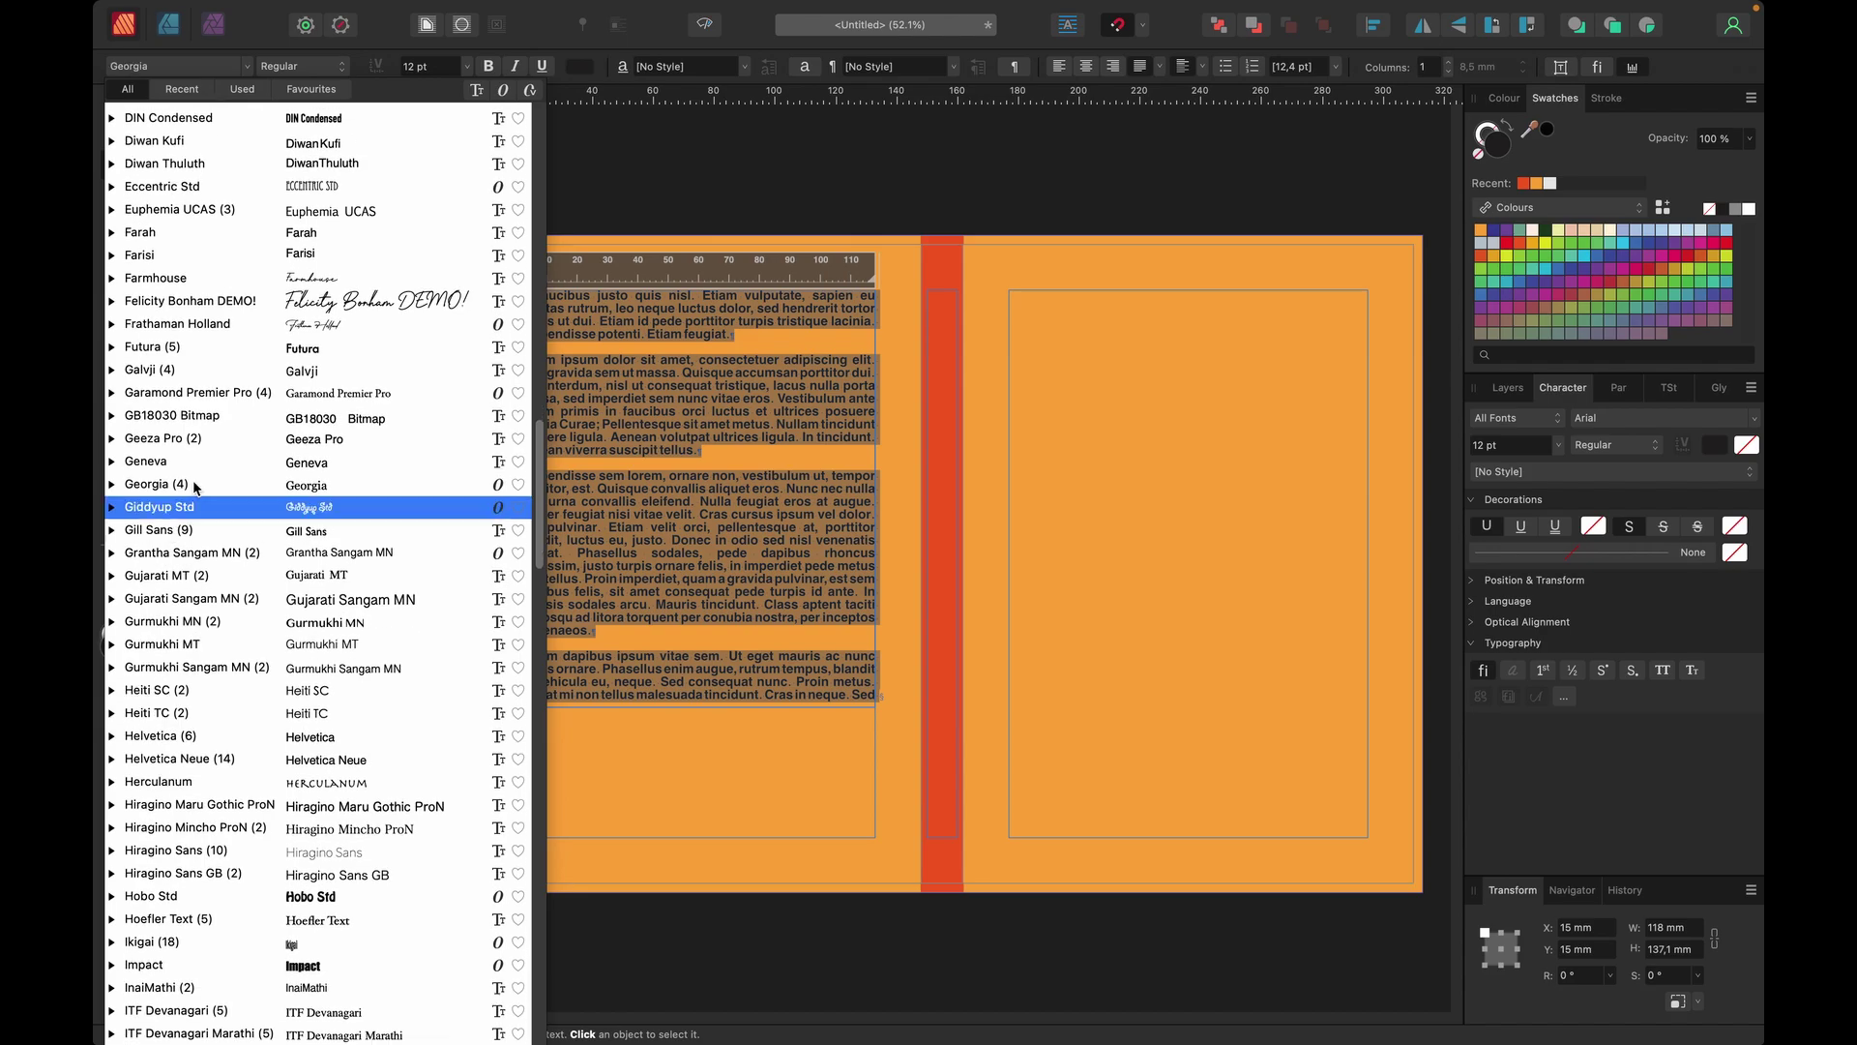
pyautogui.click(232, 213)
pyautogui.scroll(20, 232, 221)
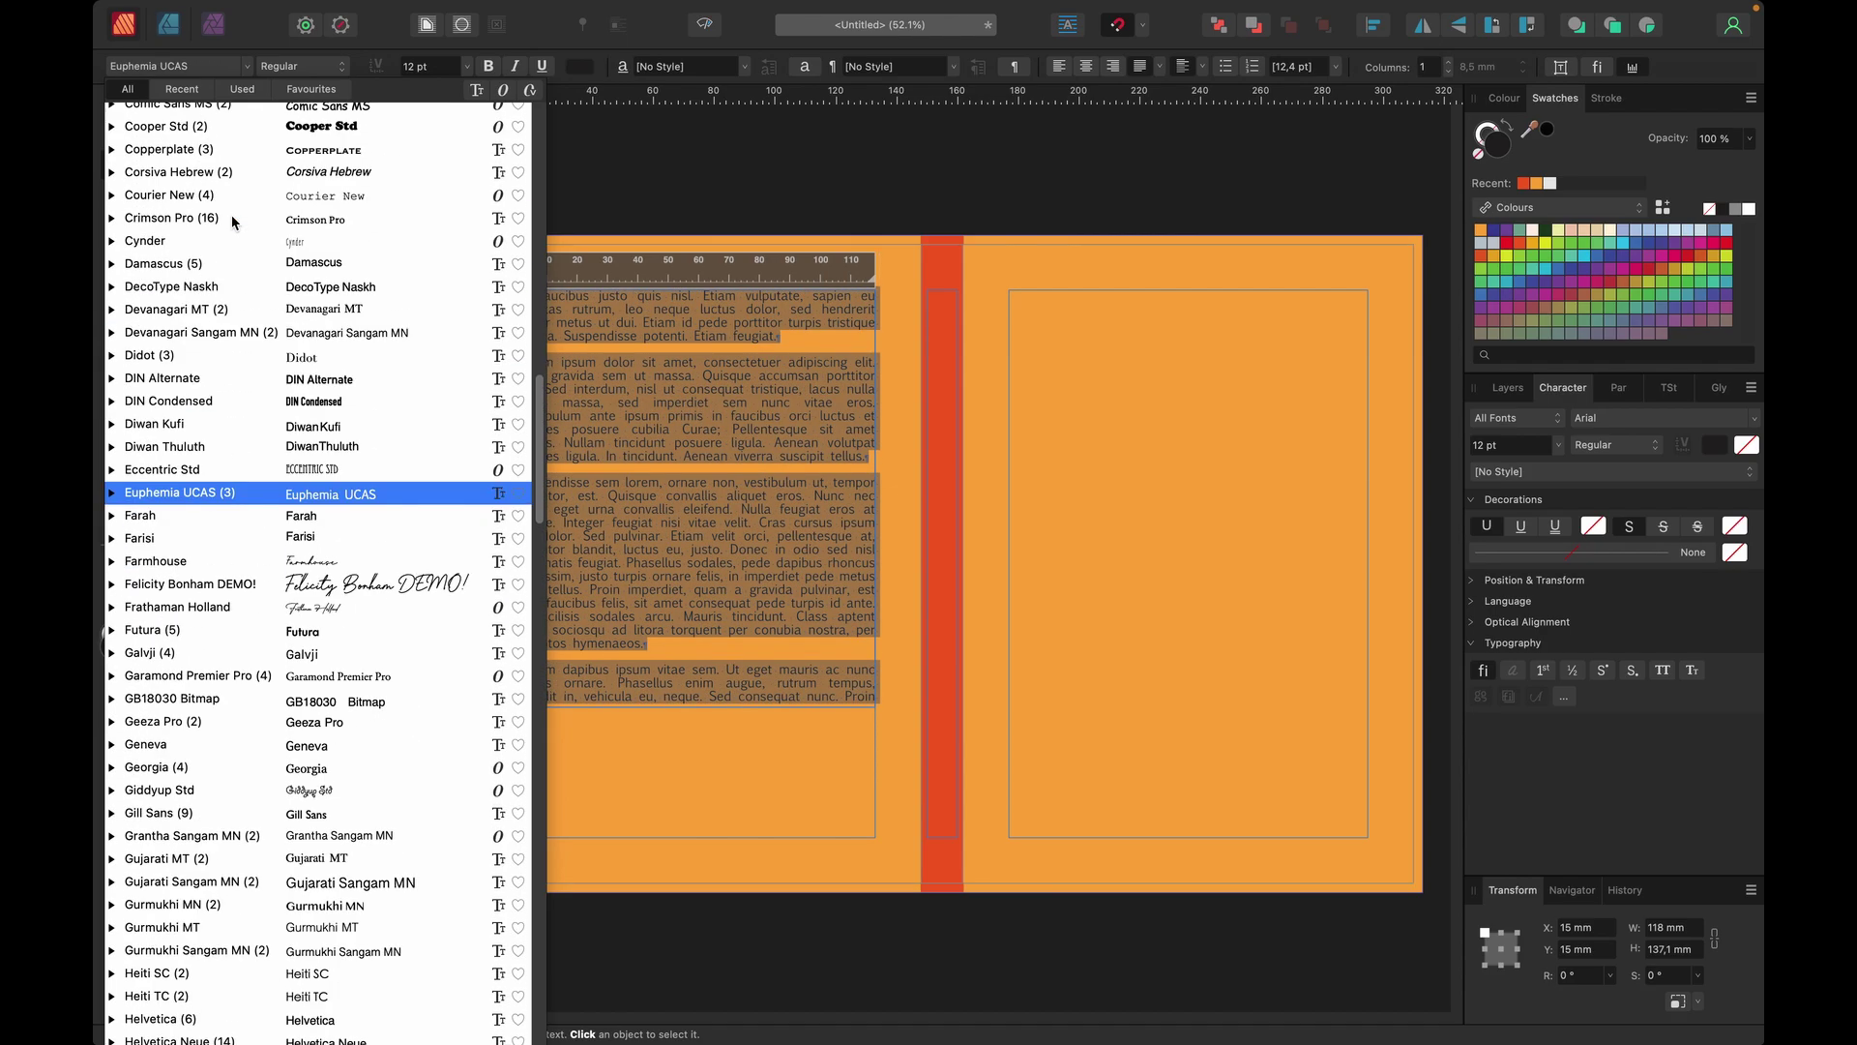
pyautogui.scroll(2, 232, 221)
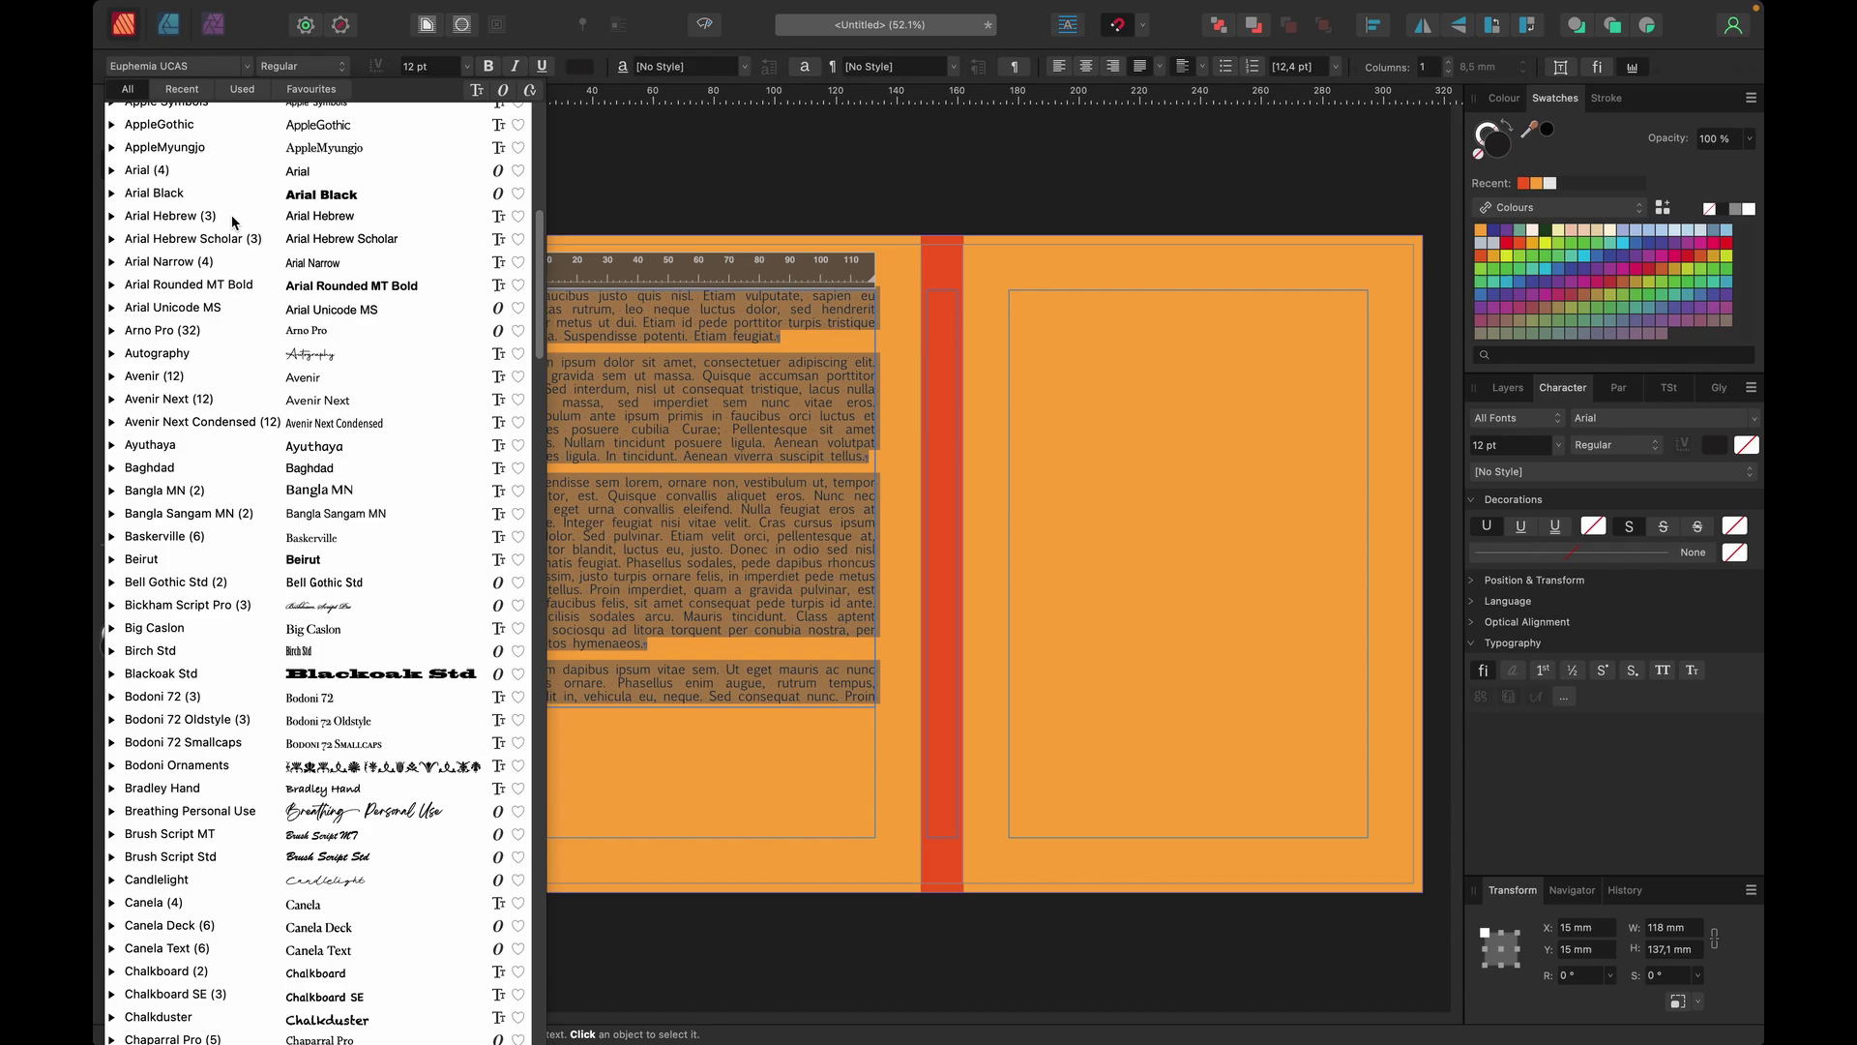
pyautogui.click(165, 400)
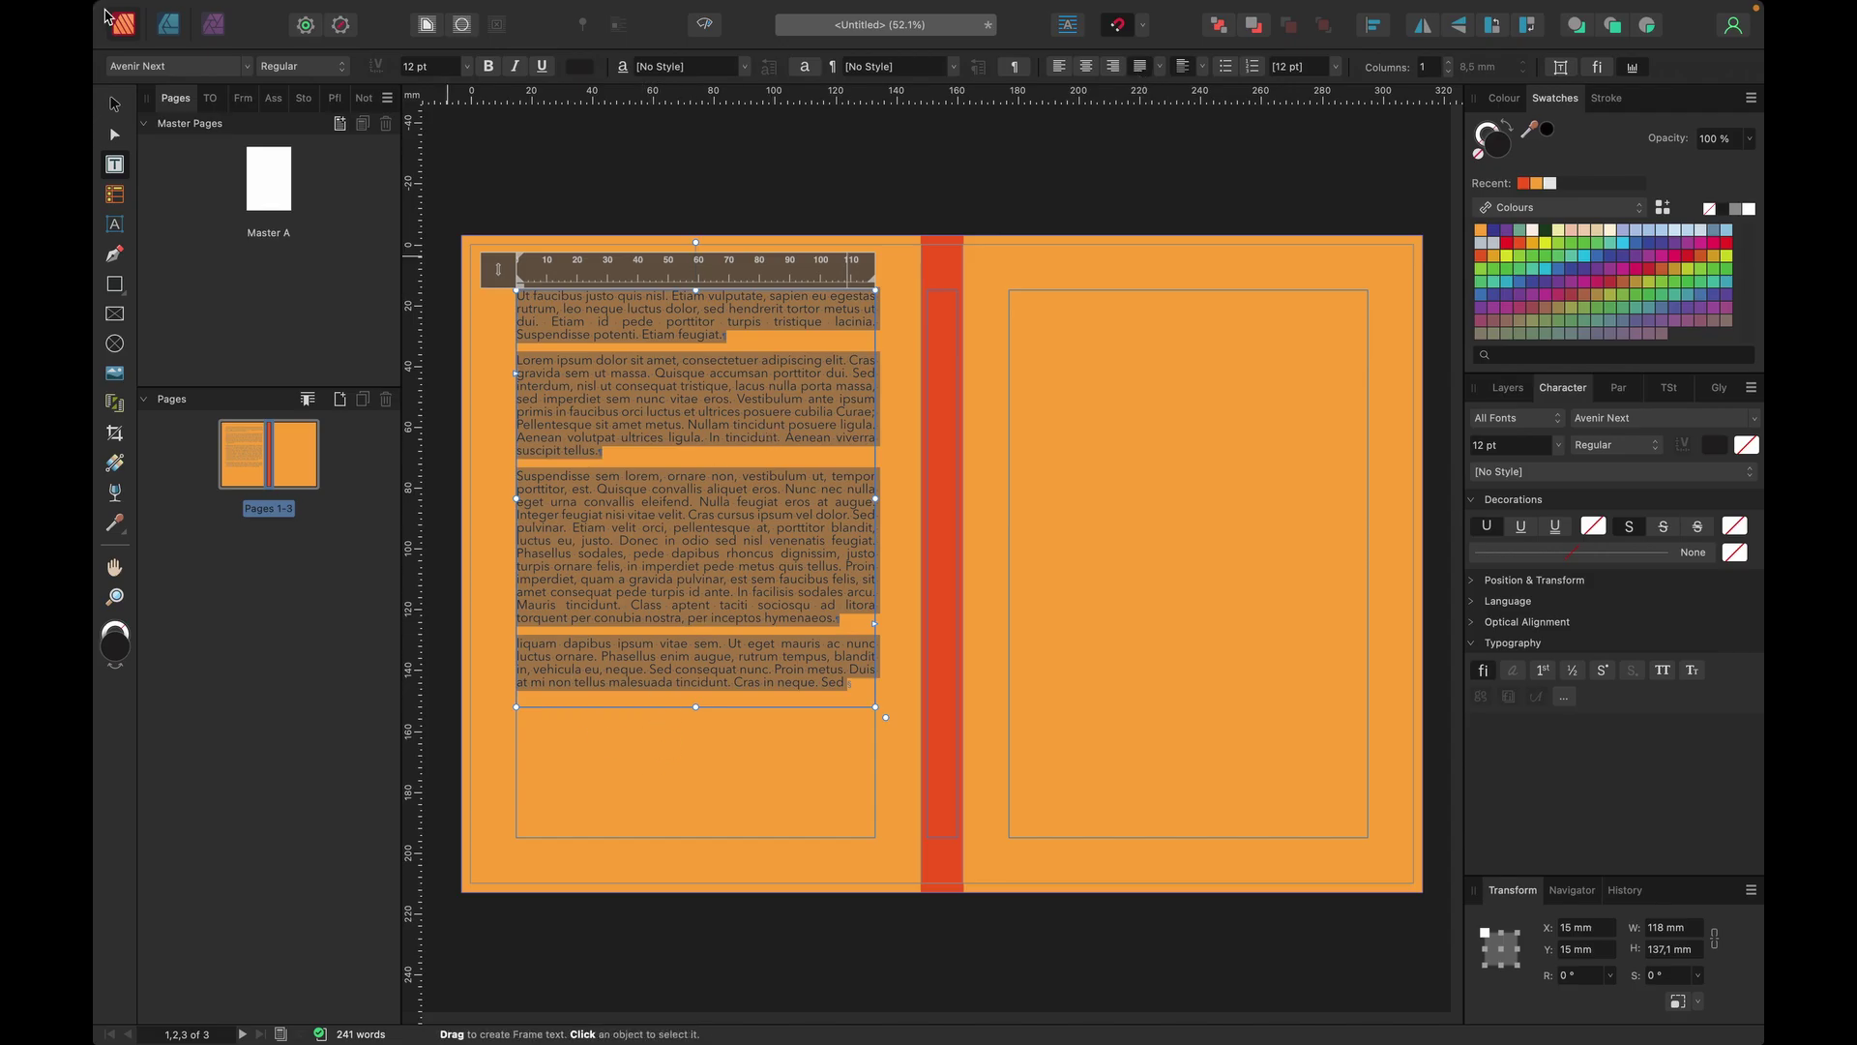
pyautogui.click(114, 103)
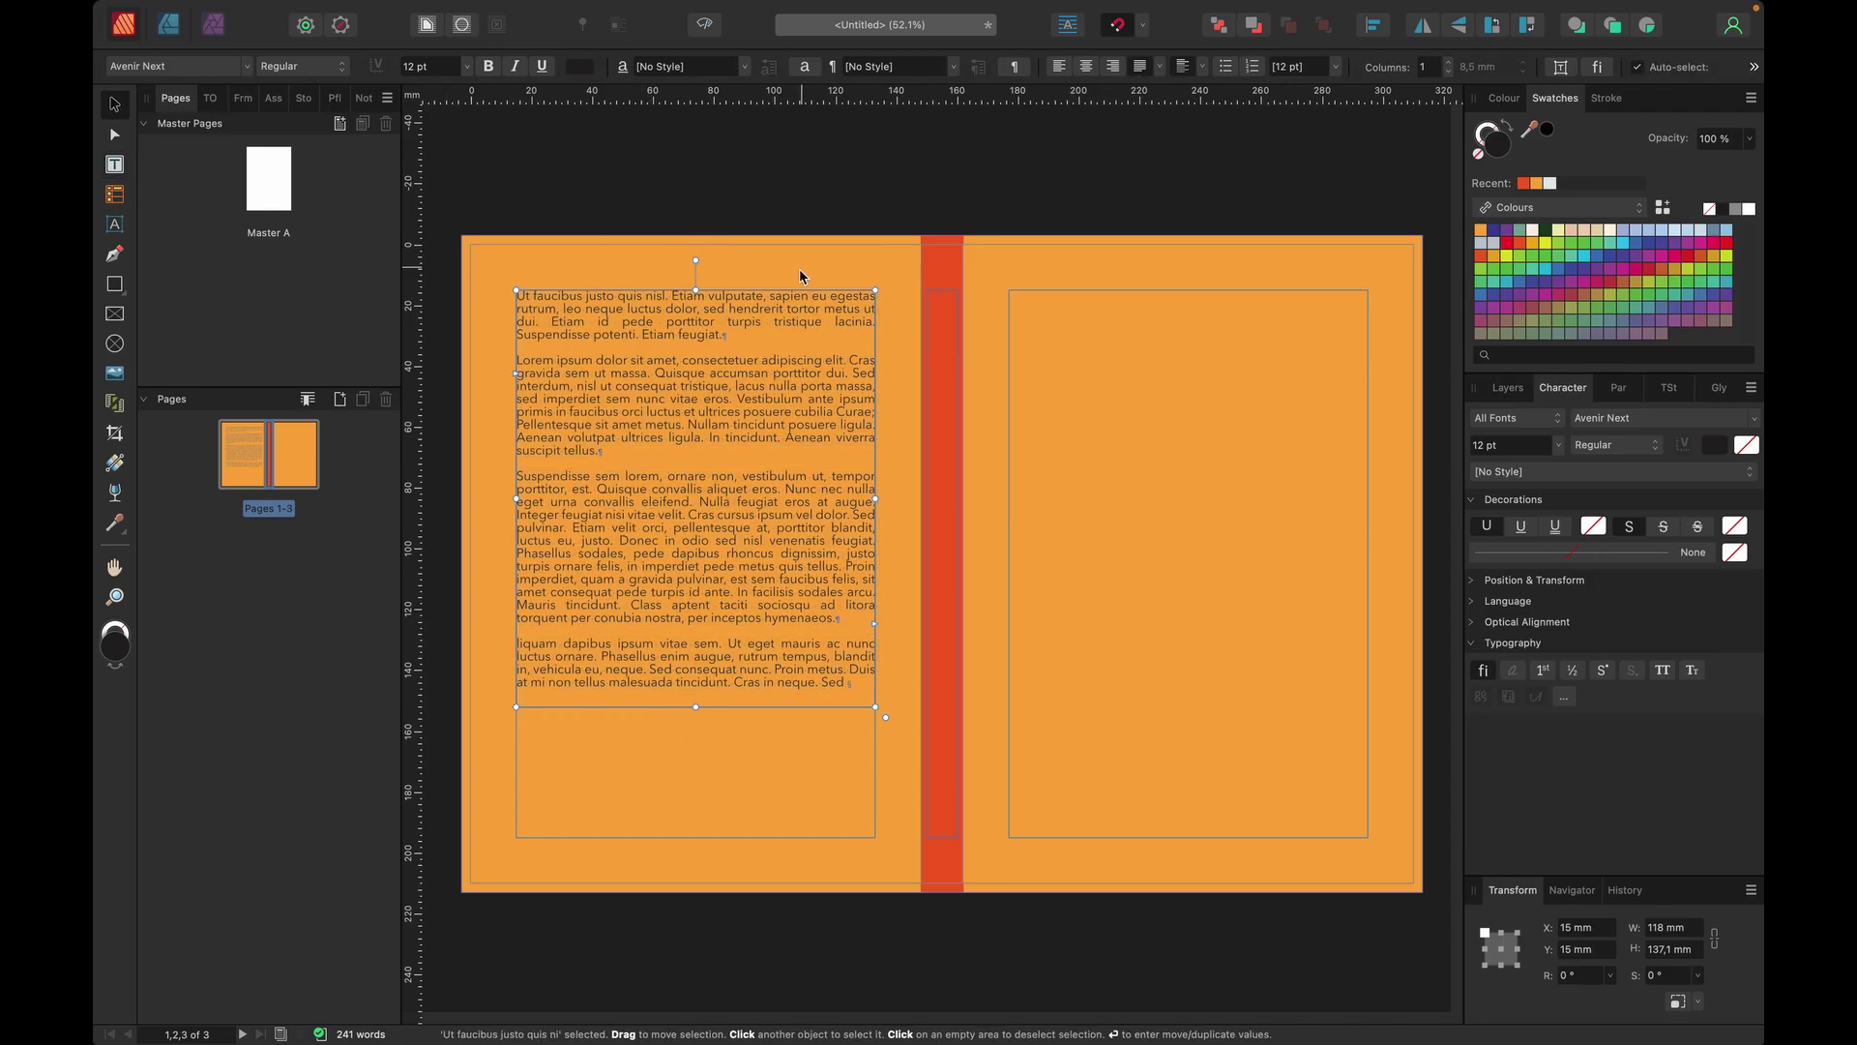
pyautogui.click(747, 187)
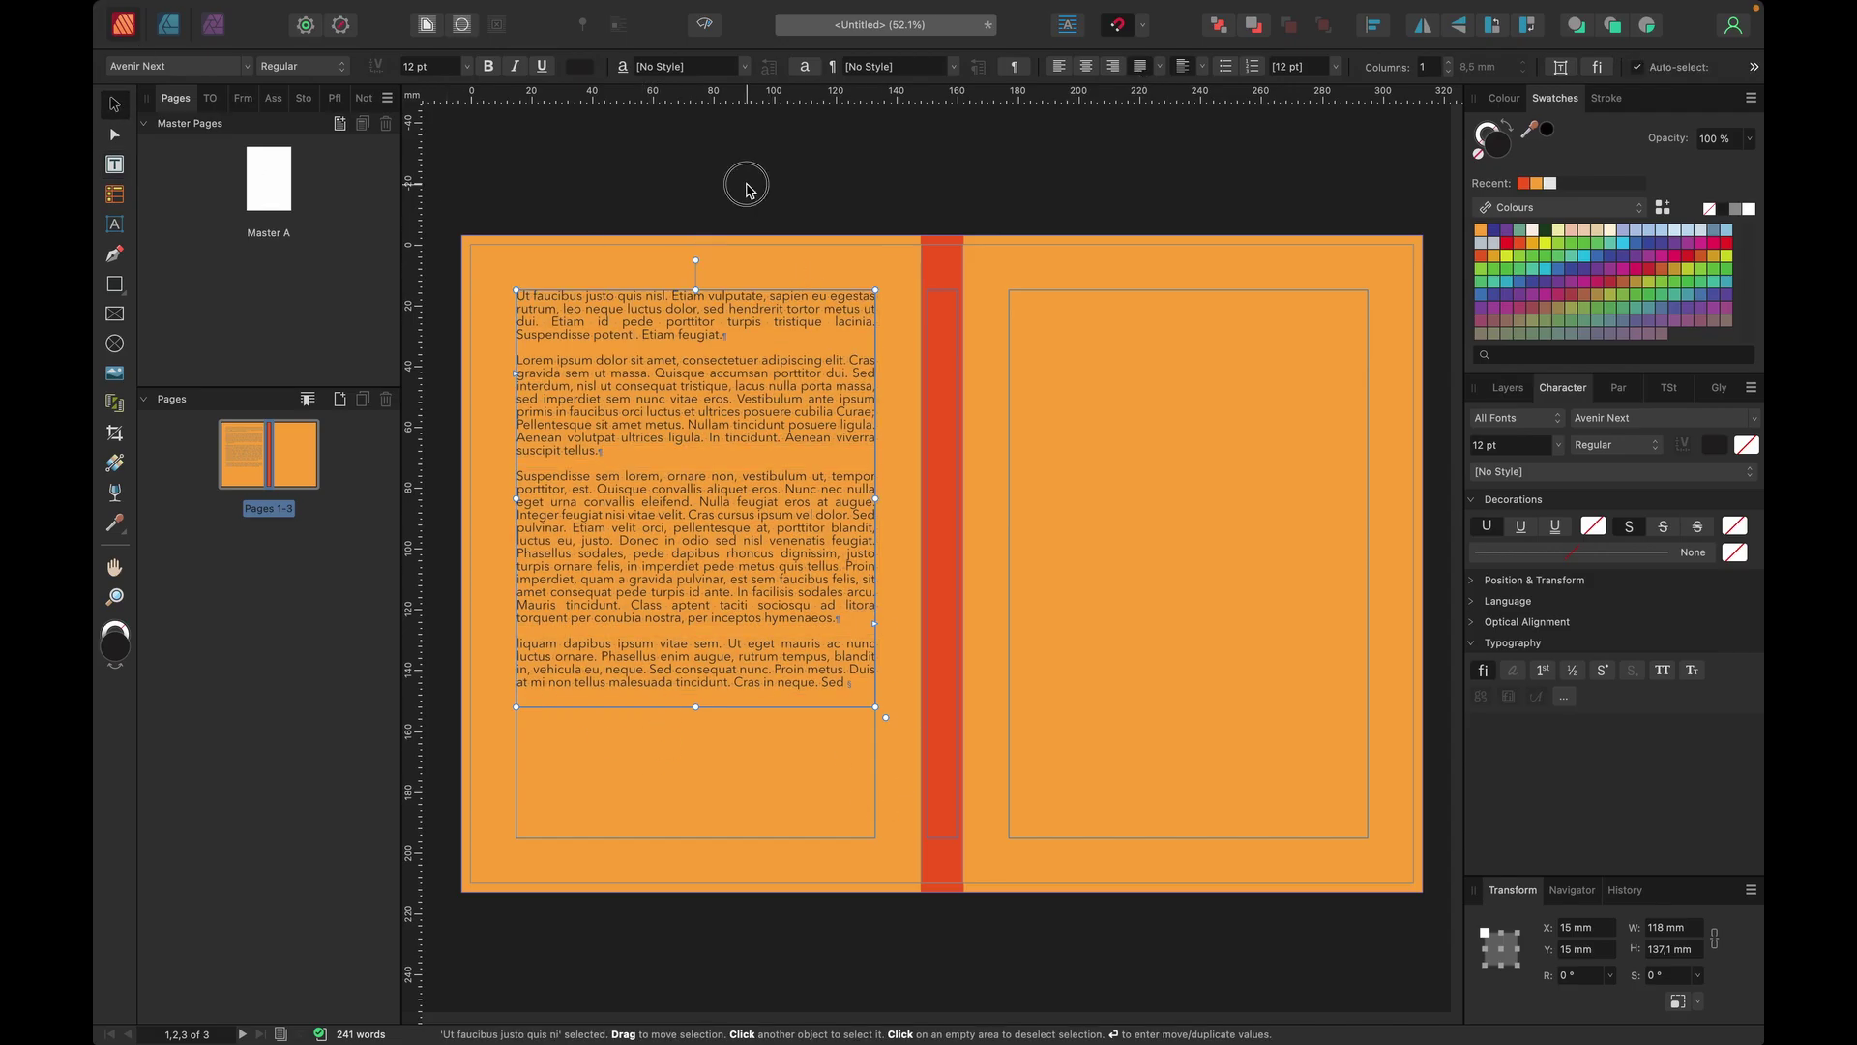
# Step: Add a white 32.4 × 19.2 mm rectangle snapped to the text column's lower-right corner
pyautogui.click(114, 285)
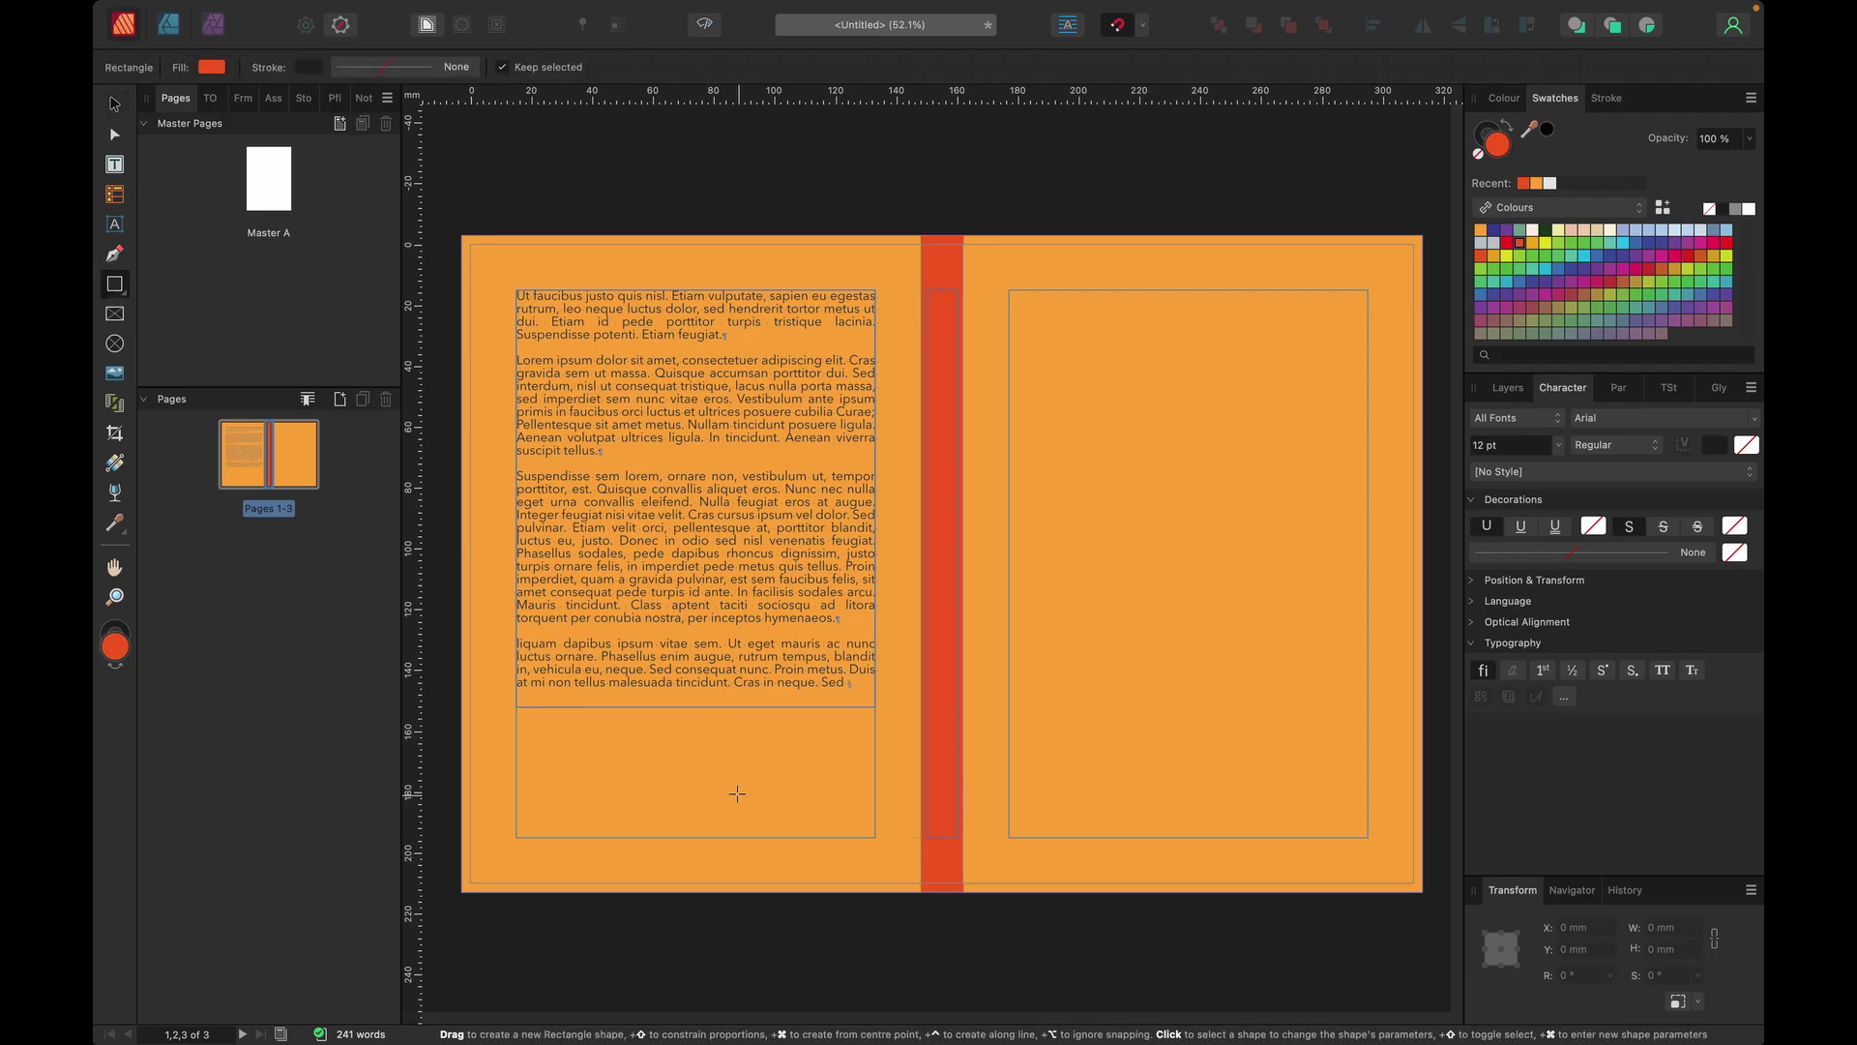
pyautogui.moveTo(762, 765); pyautogui.dragTo(861, 824)
pyautogui.click(115, 106)
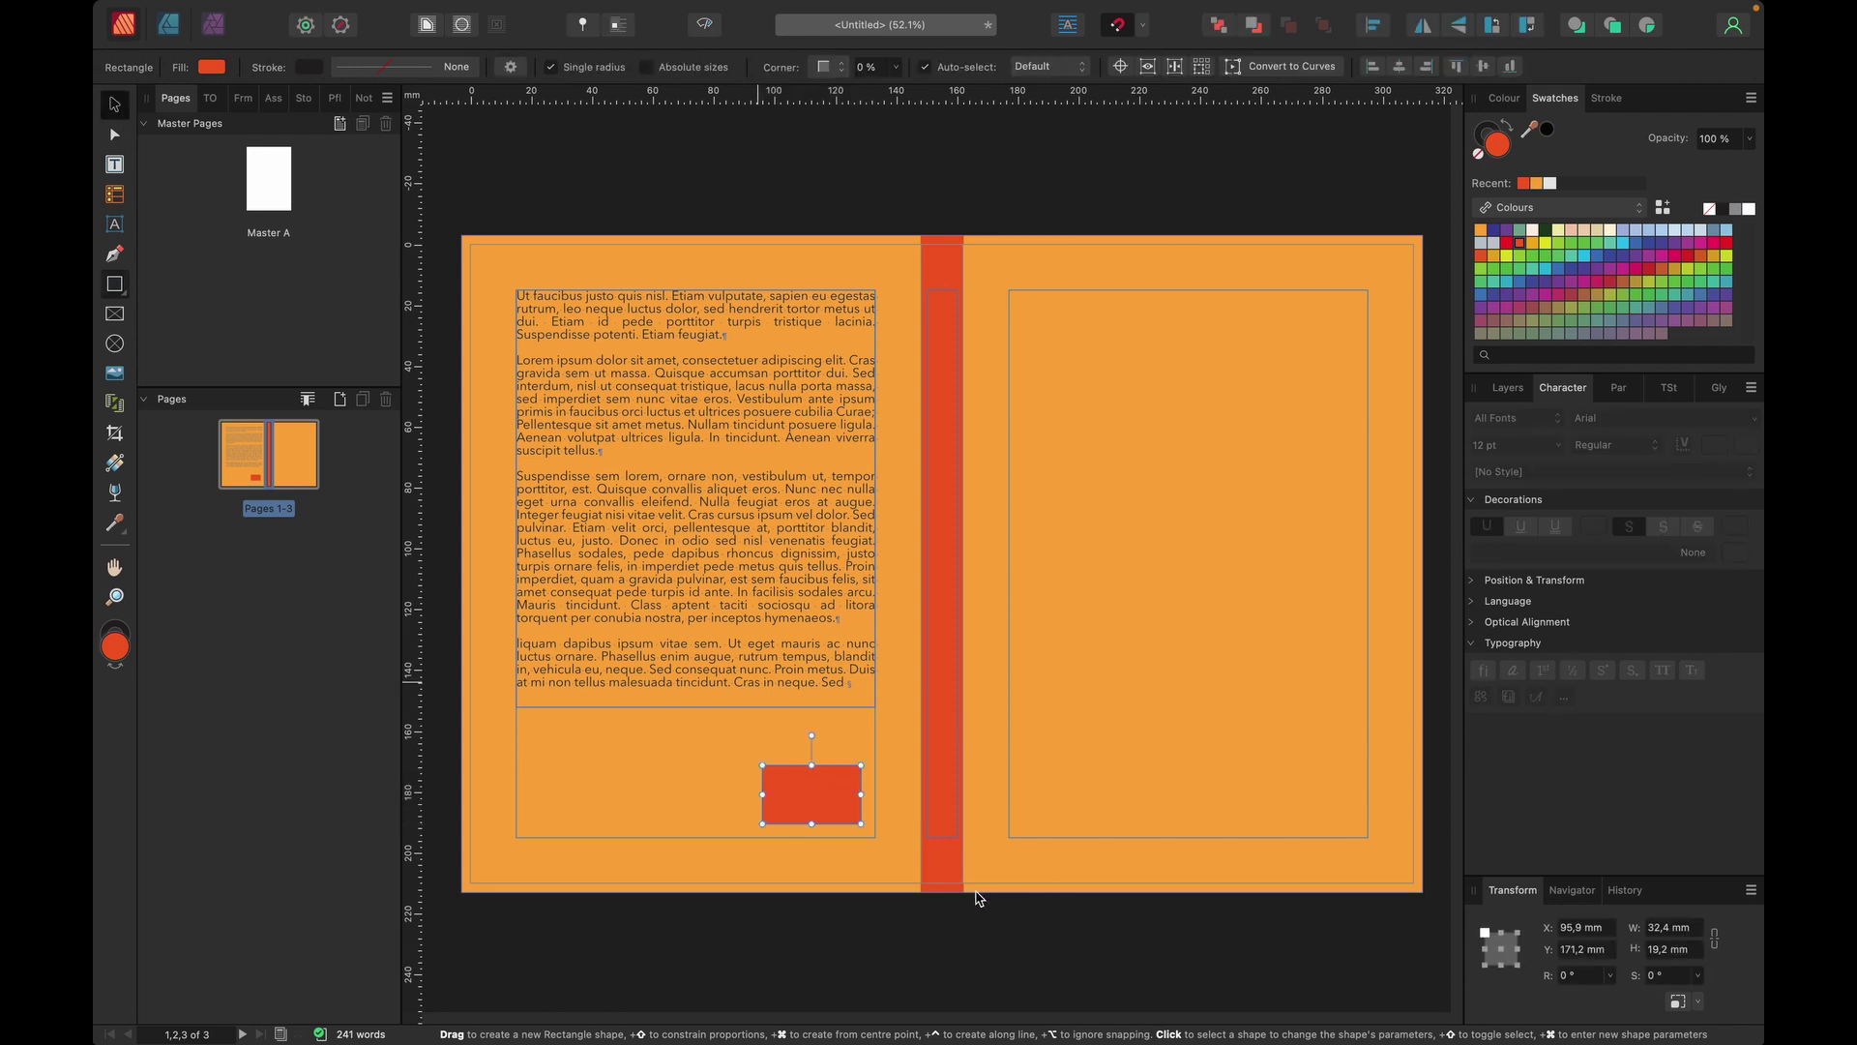
pyautogui.click(209, 68)
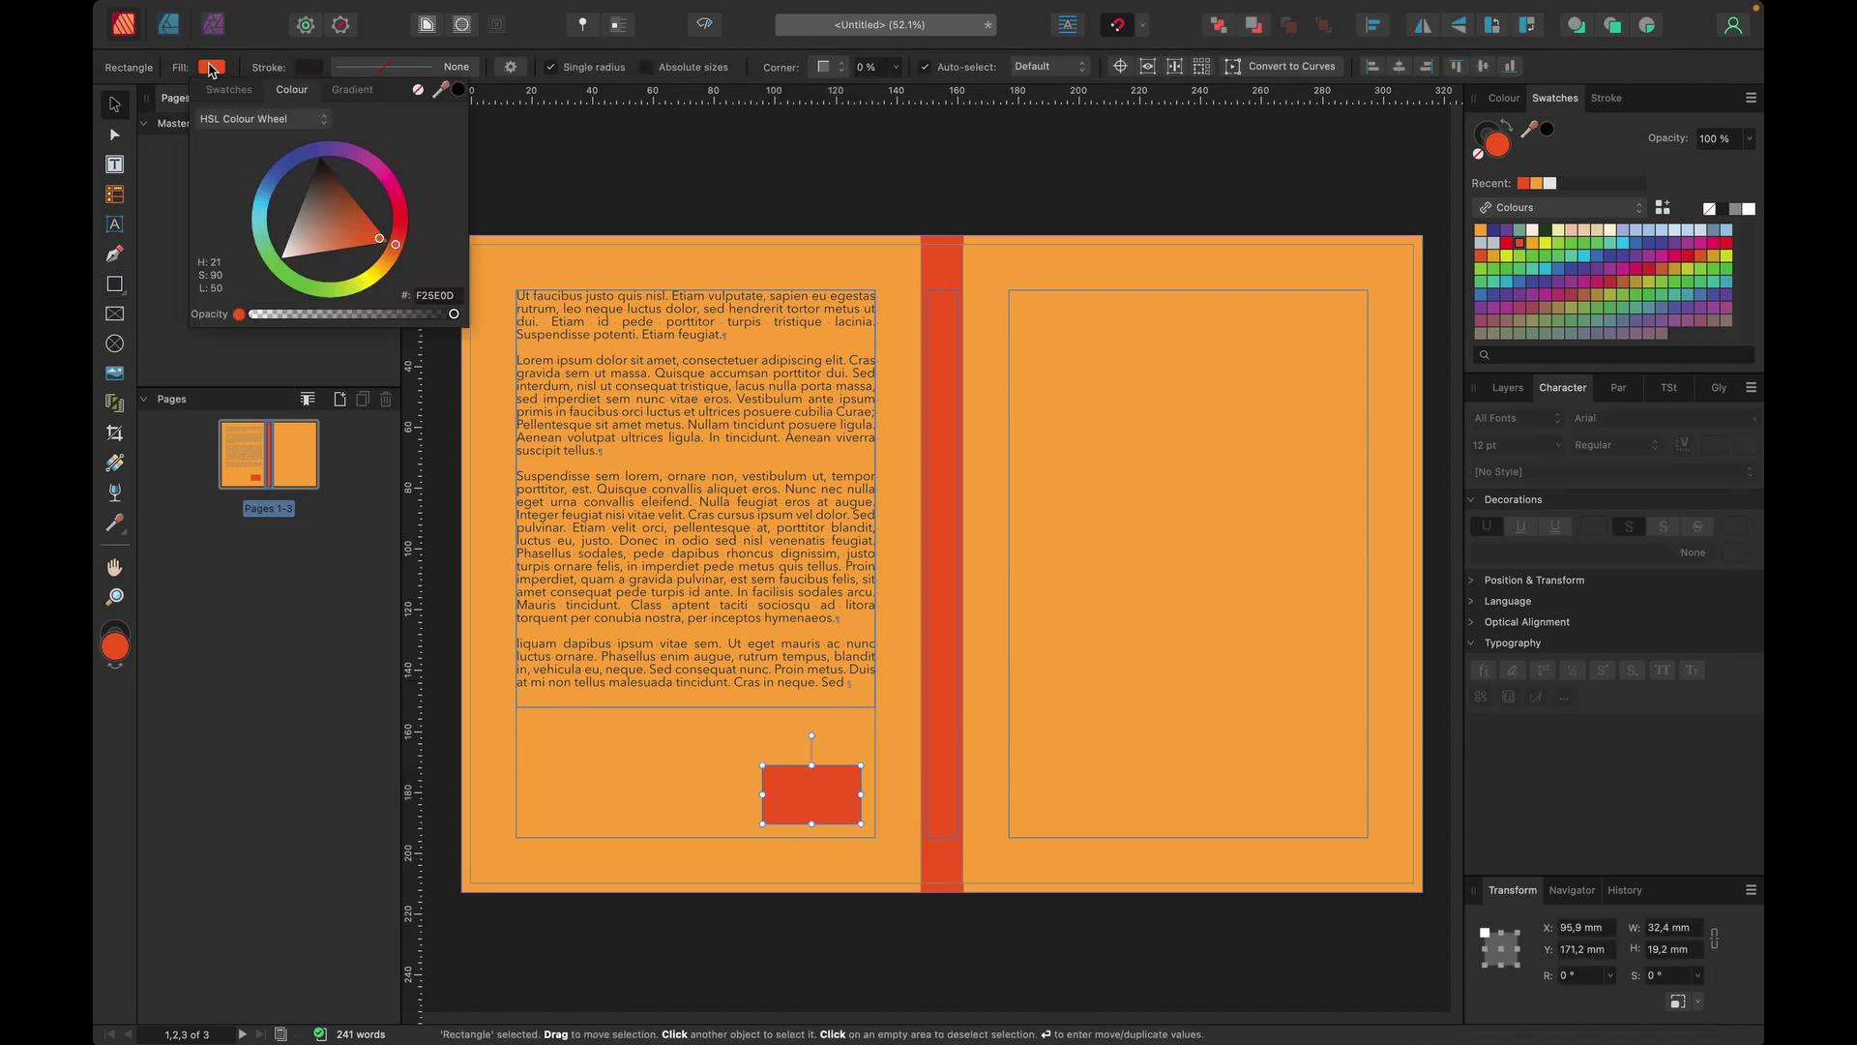
pyautogui.moveTo(386, 243); pyautogui.dragTo(140, 319)
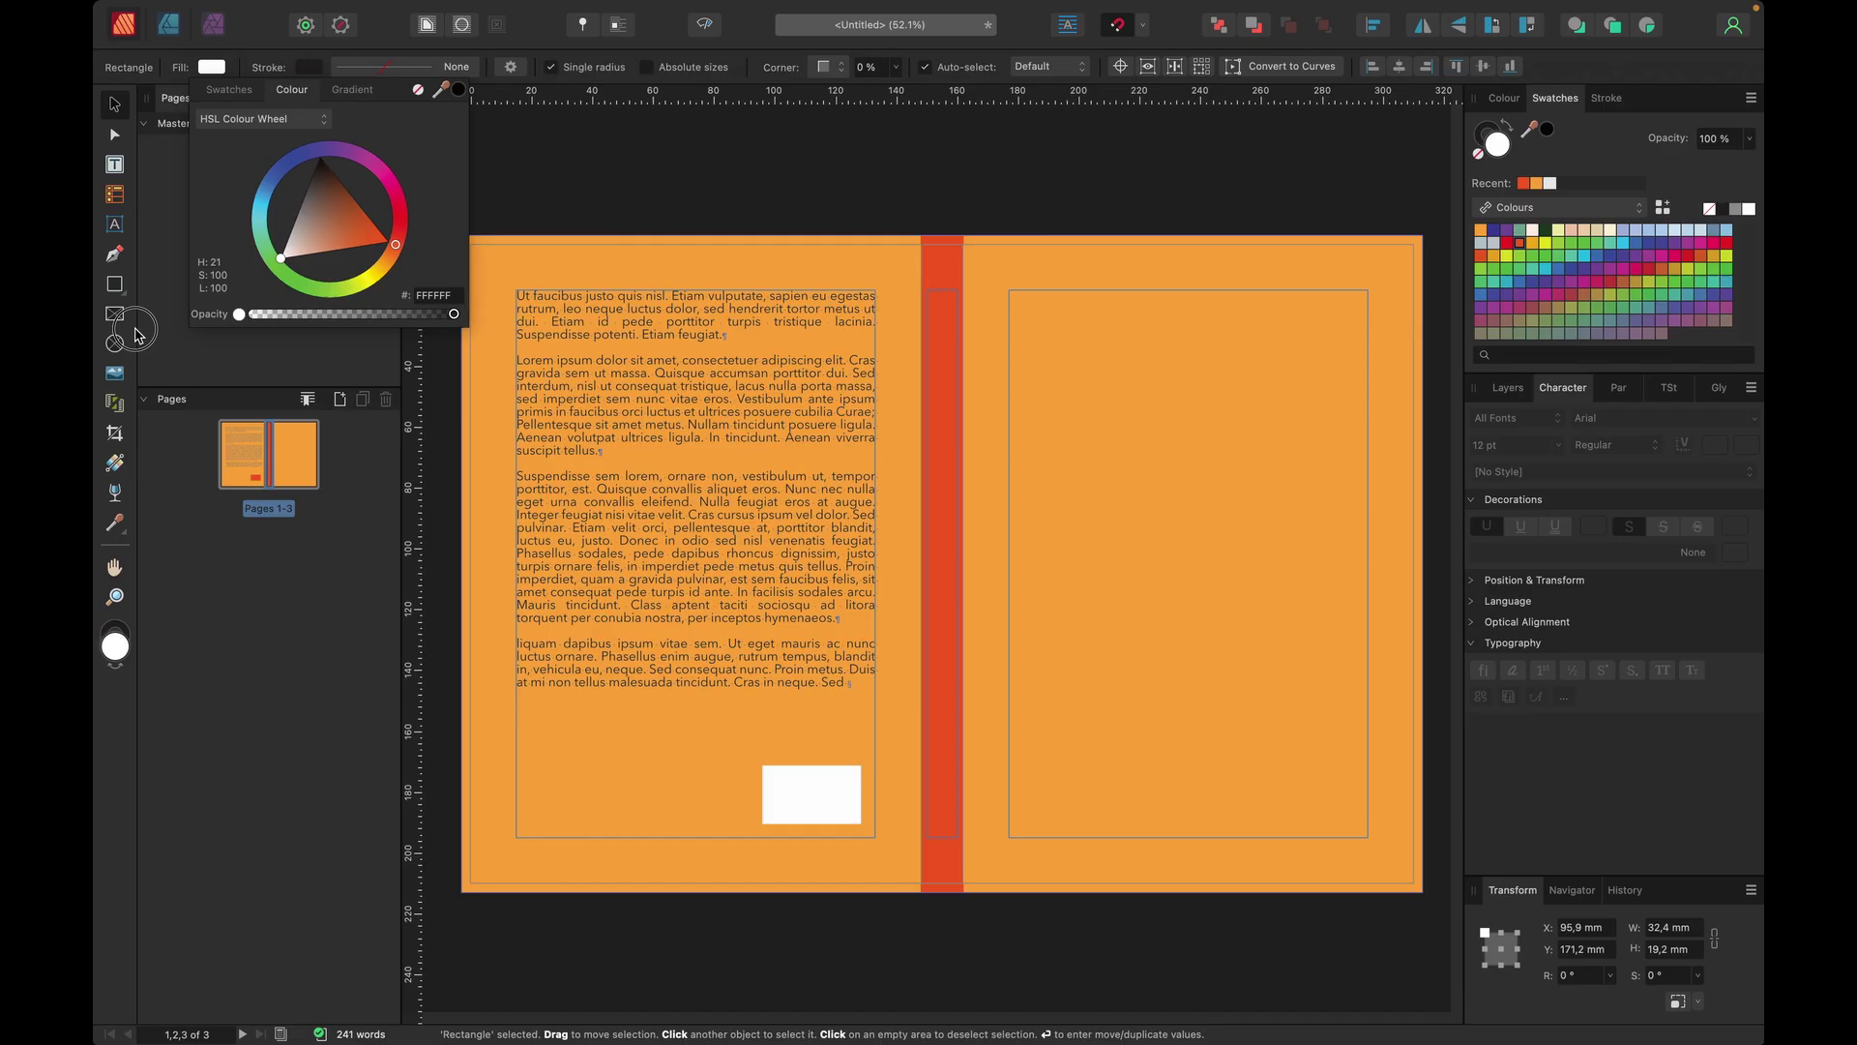
pyautogui.click(608, 165)
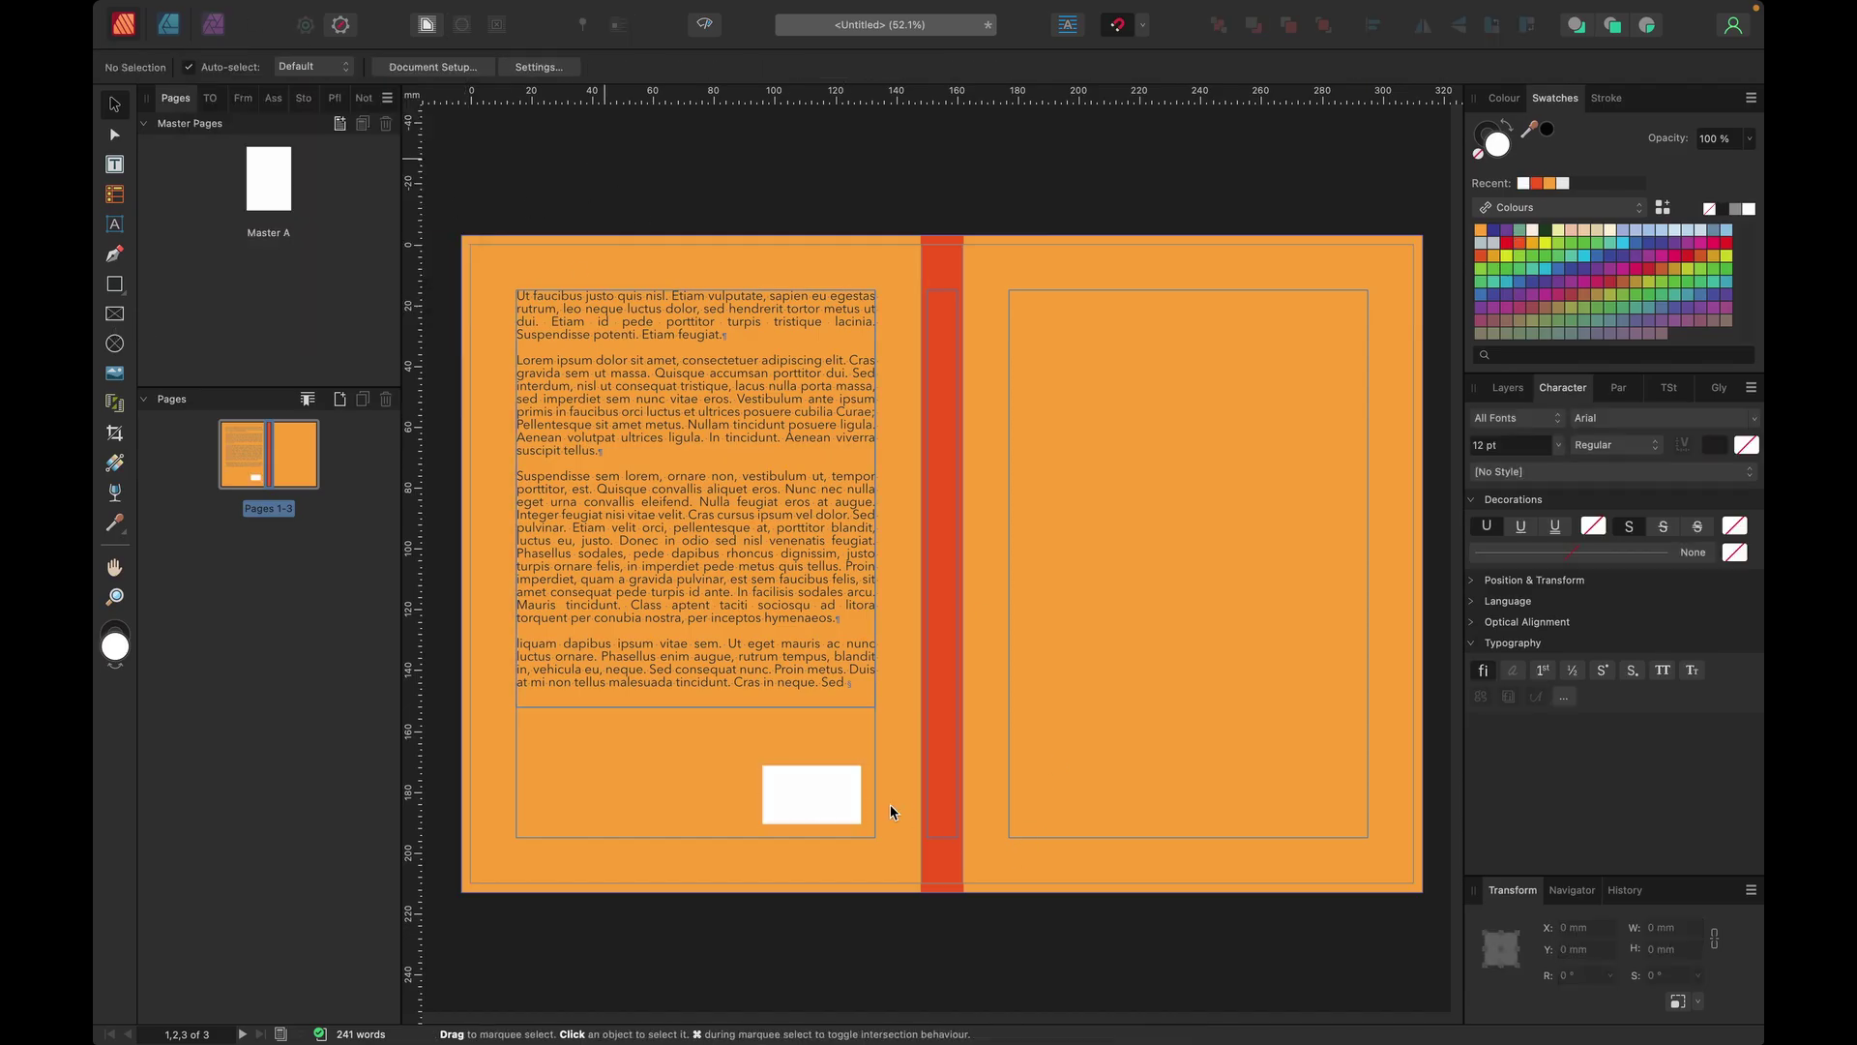
pyautogui.moveTo(822, 802); pyautogui.dragTo(836, 816)
pyautogui.click(813, 194)
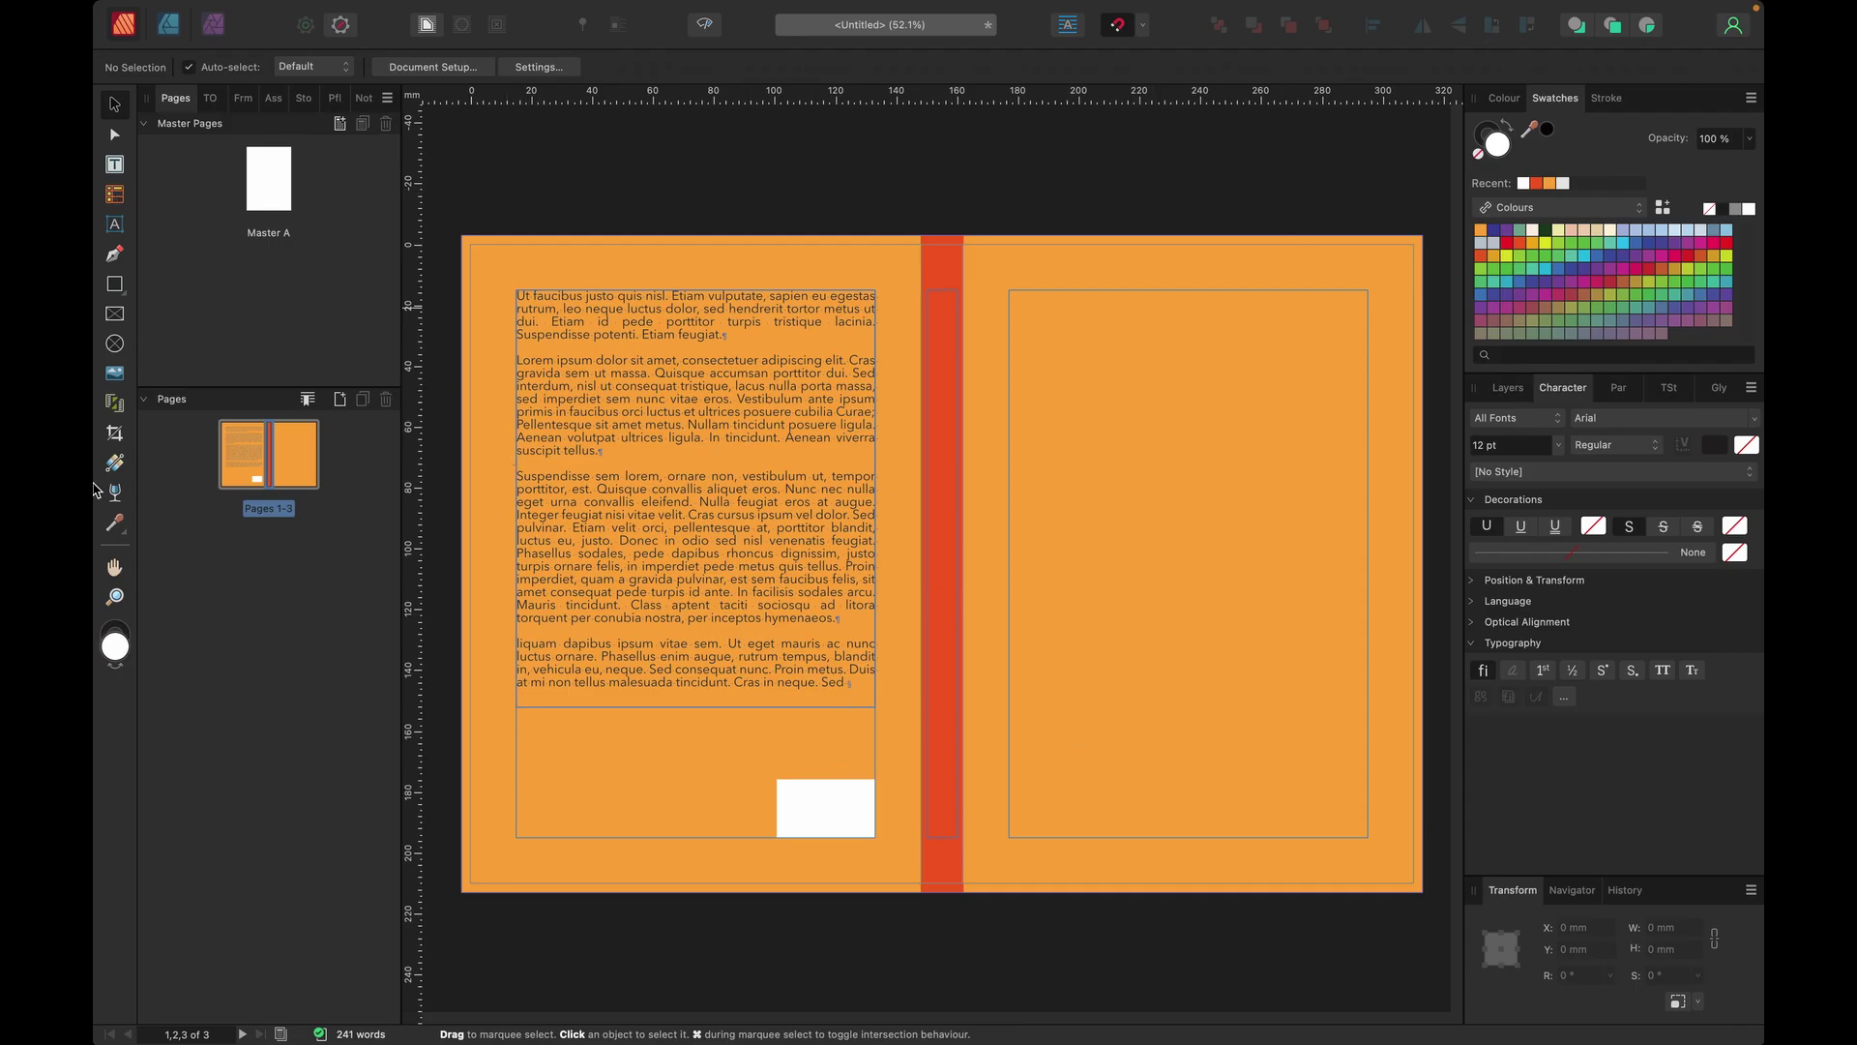
# Step: Draw a small picture frame at the top-left of the back-cover text and fill it dark grey
pyautogui.click(114, 314)
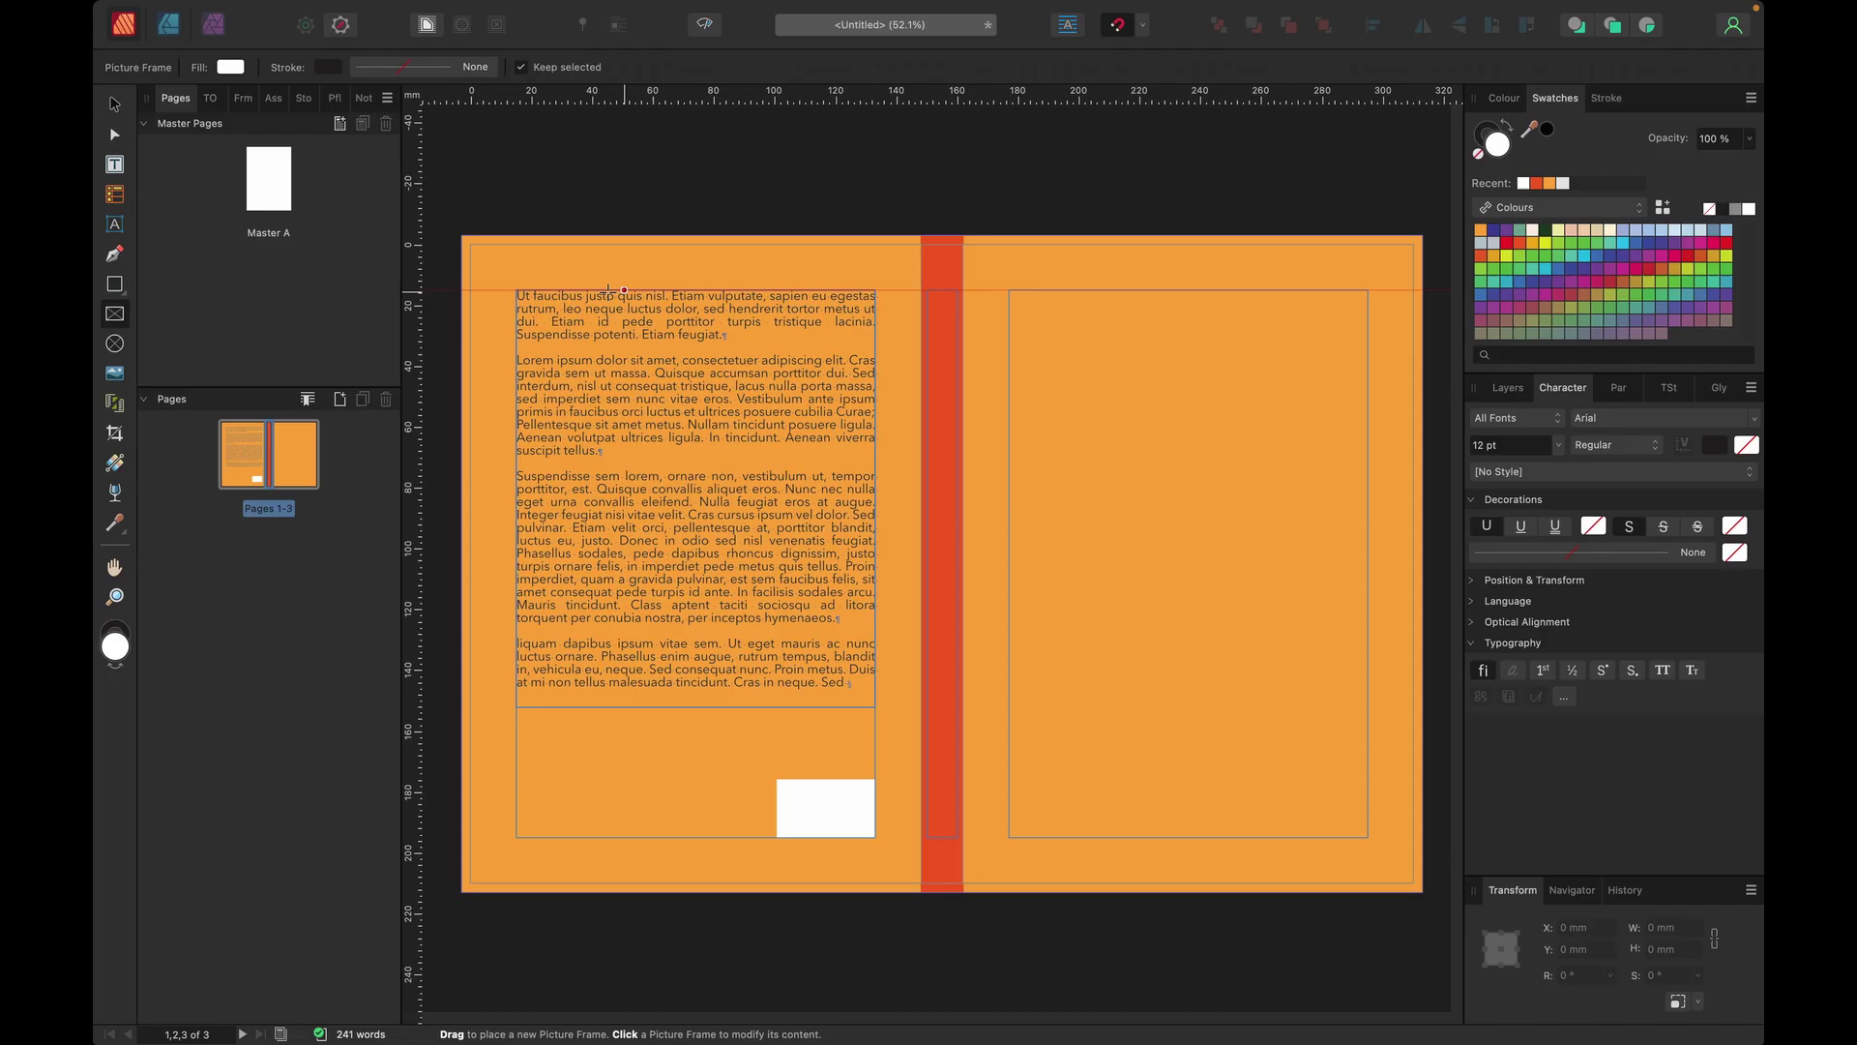
pyautogui.moveTo(549, 318)
pyautogui.mouseDown()
pyautogui.moveTo(623, 426)
pyautogui.moveTo(556, 336)
pyautogui.mouseUp()
pyautogui.click(114, 104)
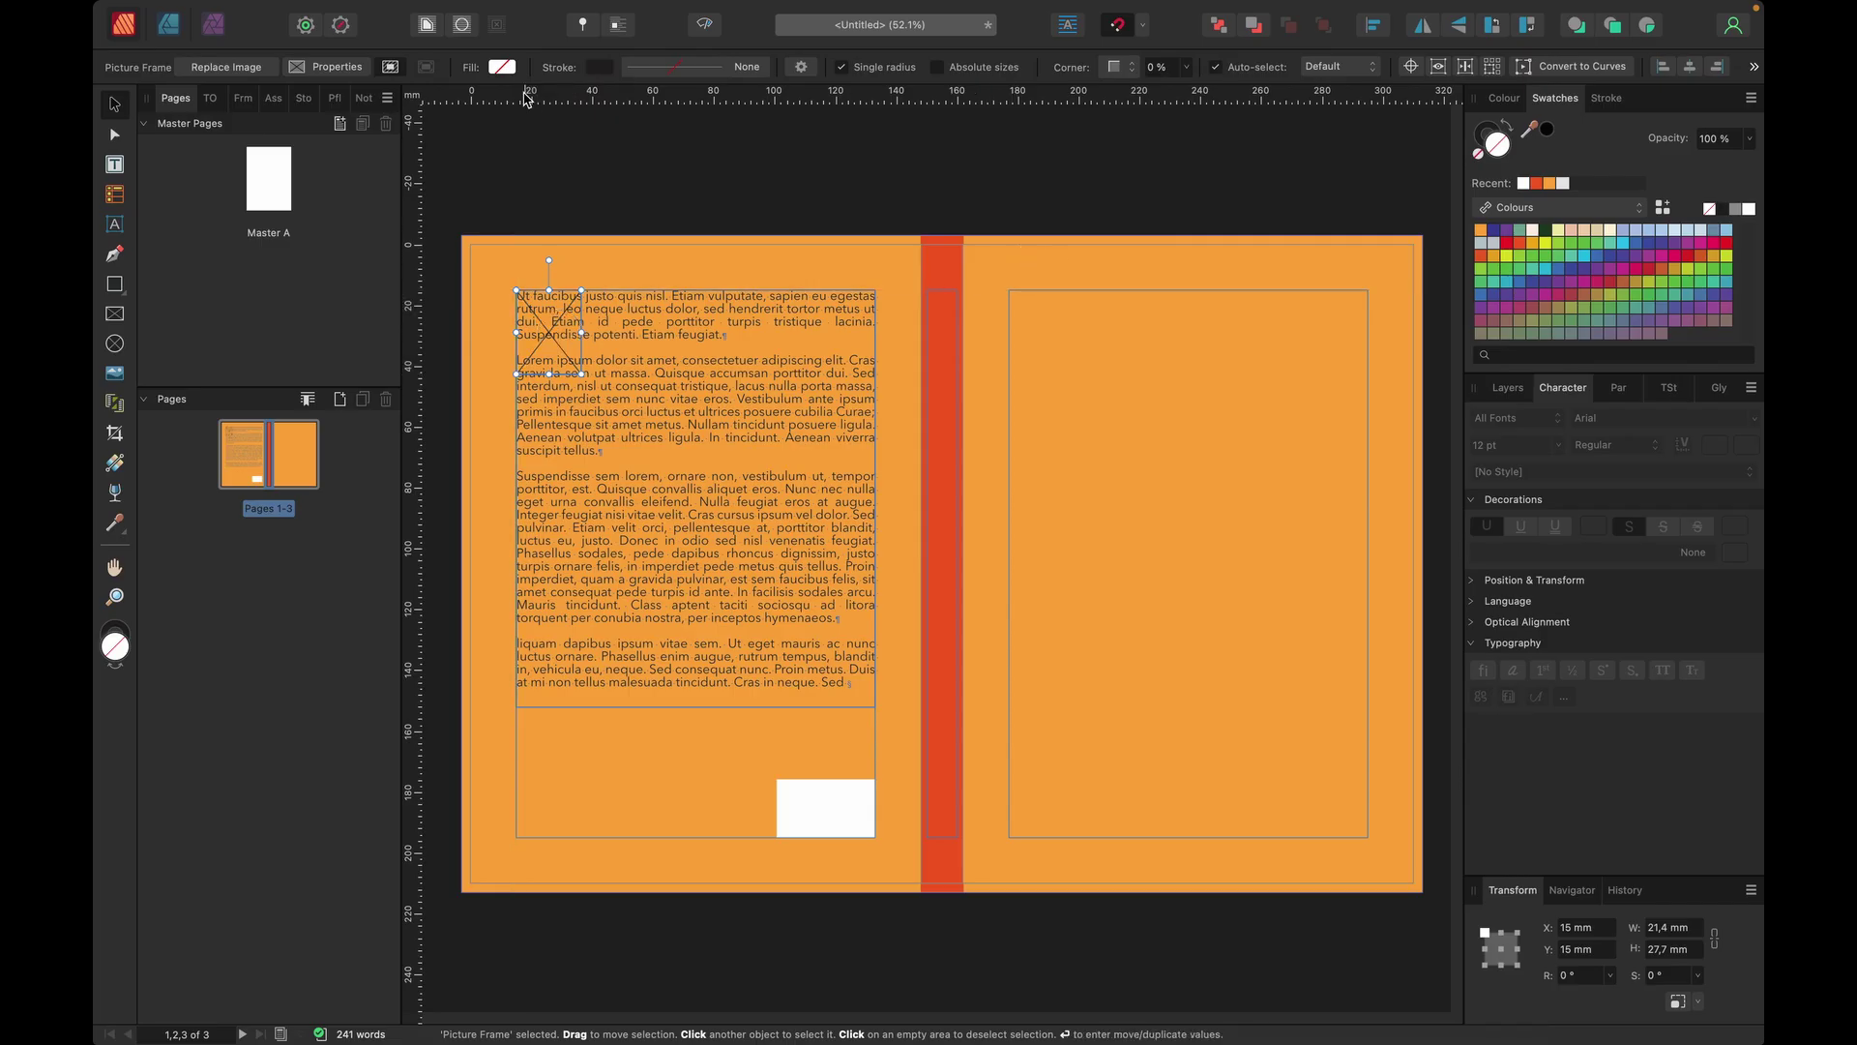
pyautogui.click(502, 68)
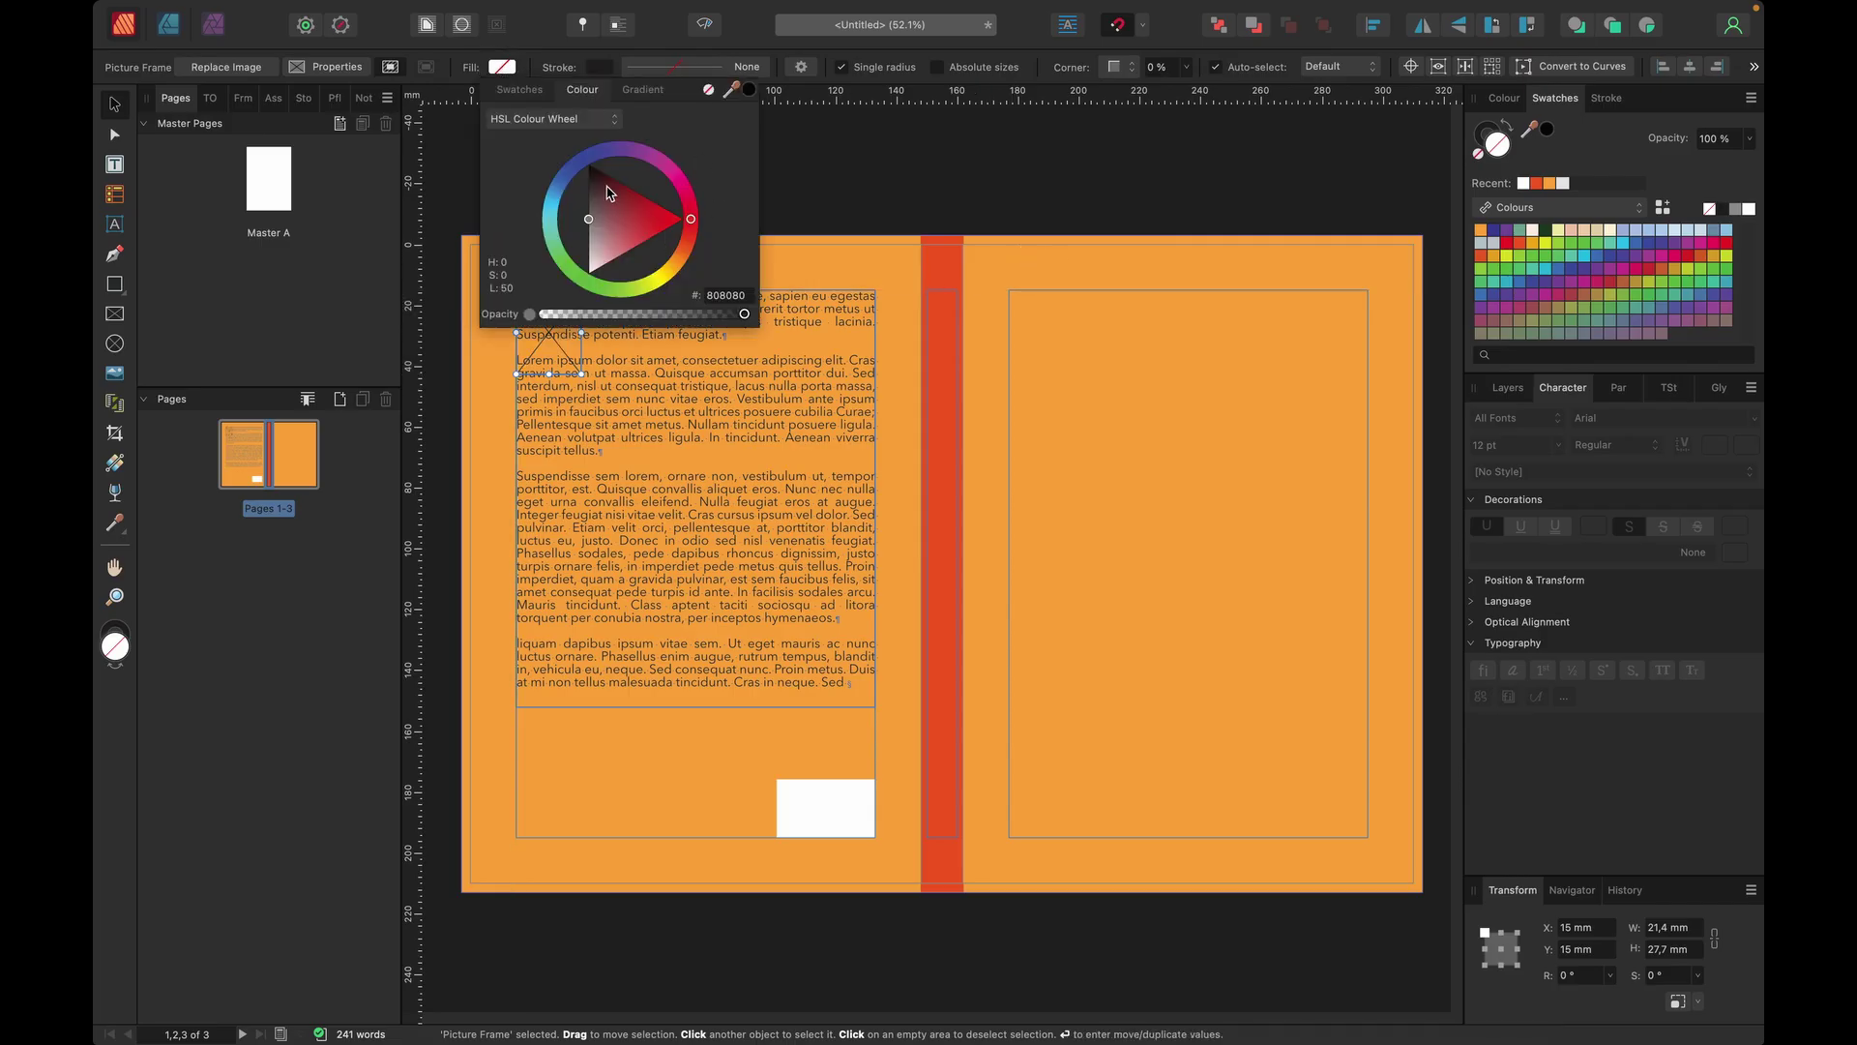
pyautogui.moveTo(593, 211); pyautogui.dragTo(578, 251)
# Step: Reselect the grey picture frame on the left page and bring up its Text Wrap settings
pyautogui.click(860, 143)
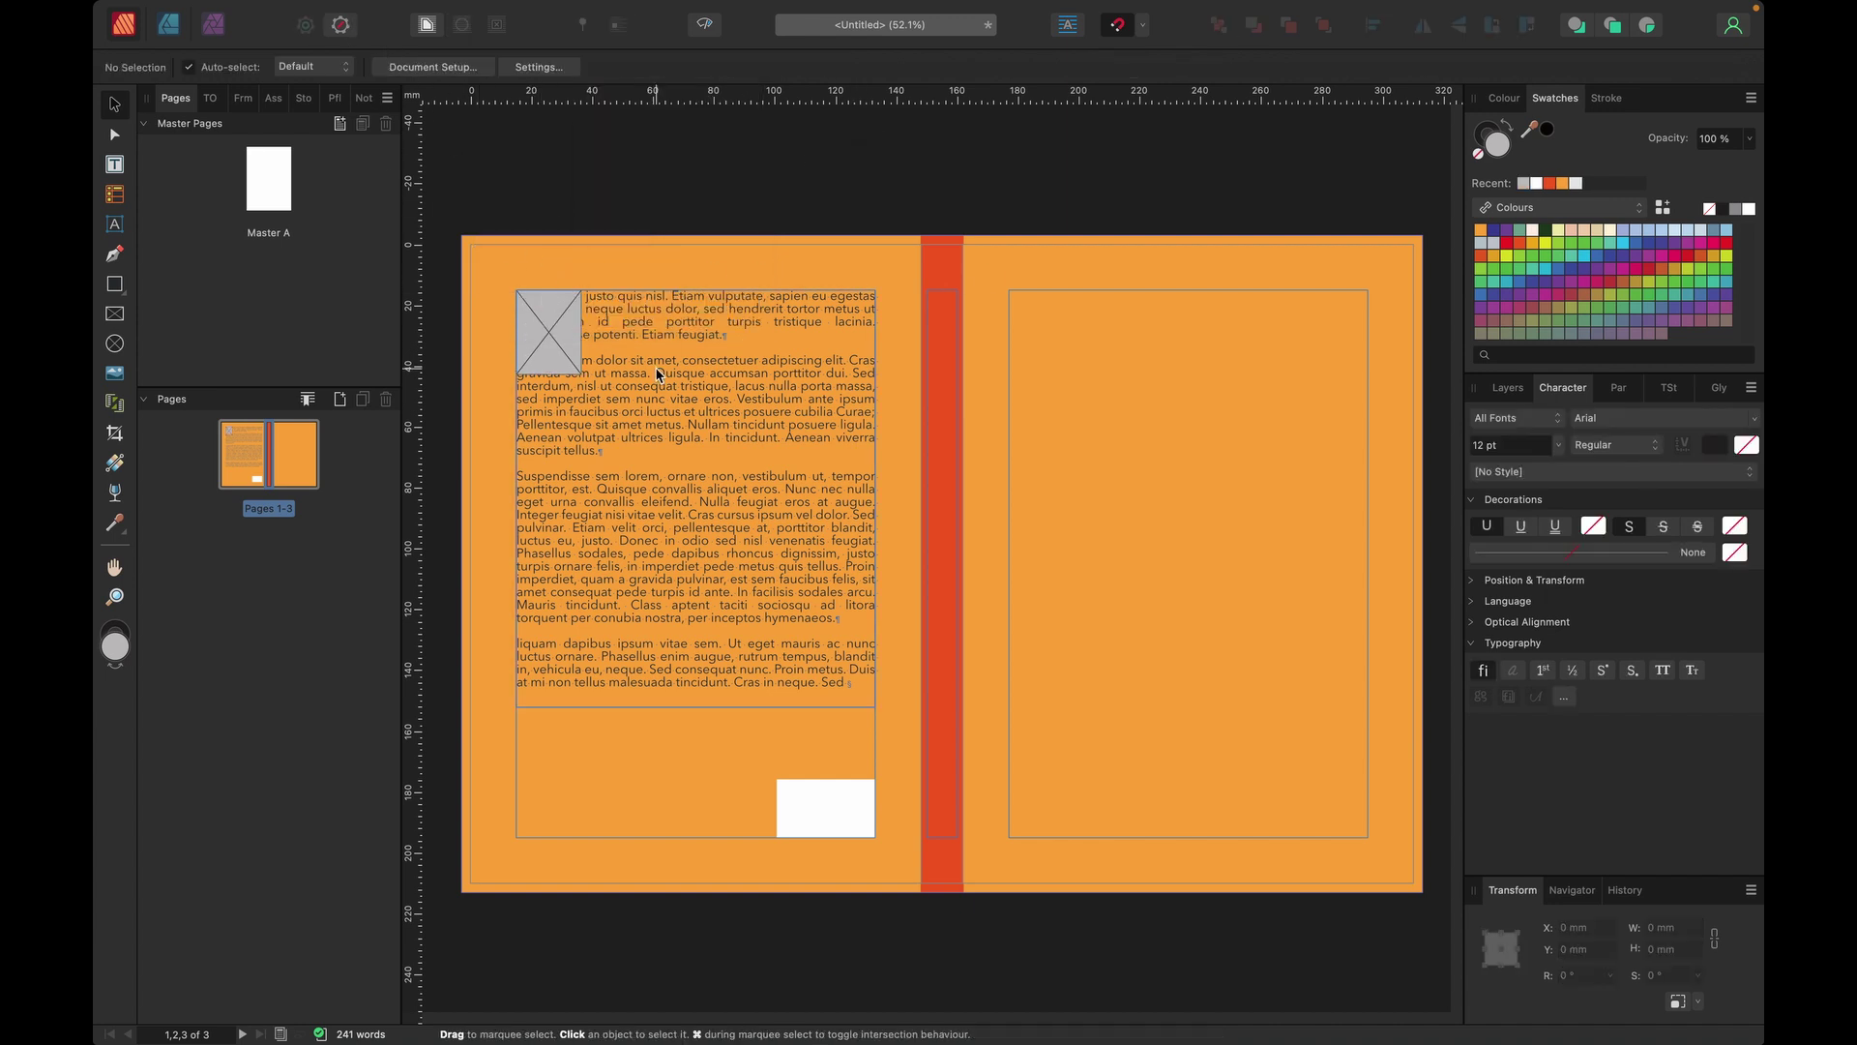
pyautogui.click(557, 337)
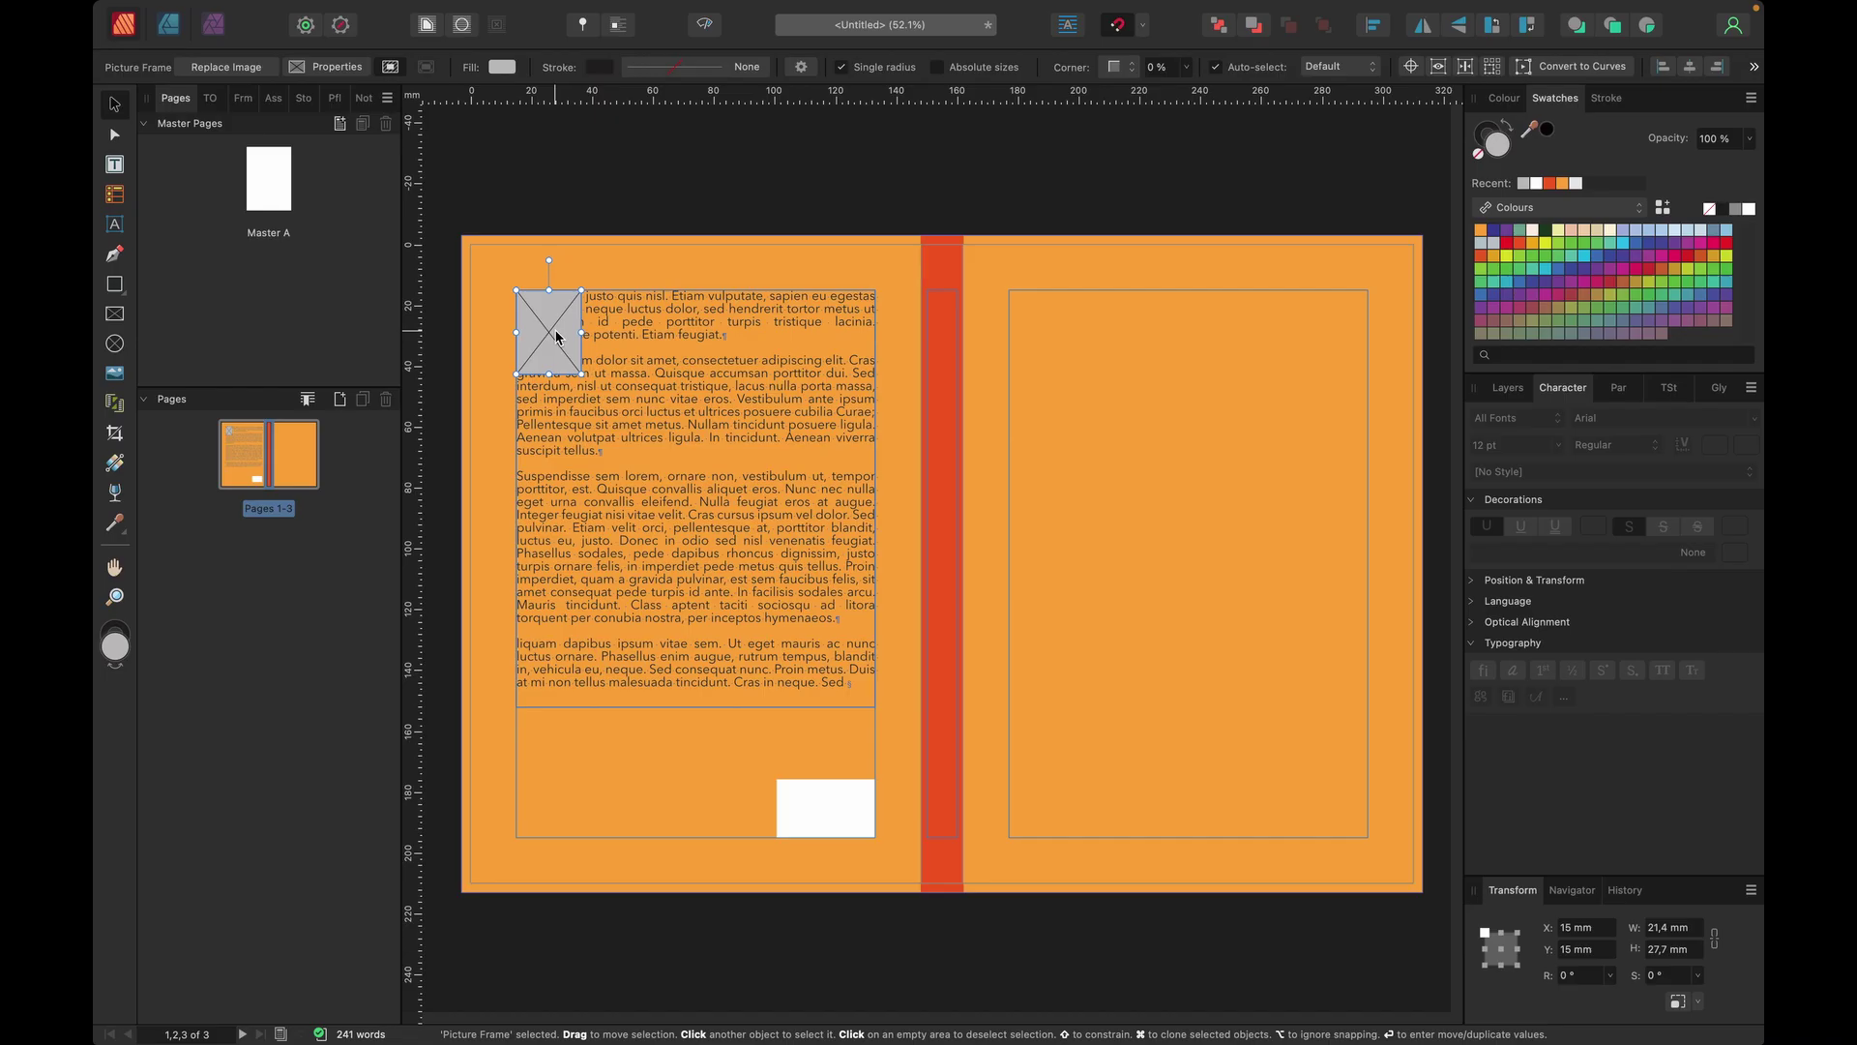
pyautogui.click(427, 27)
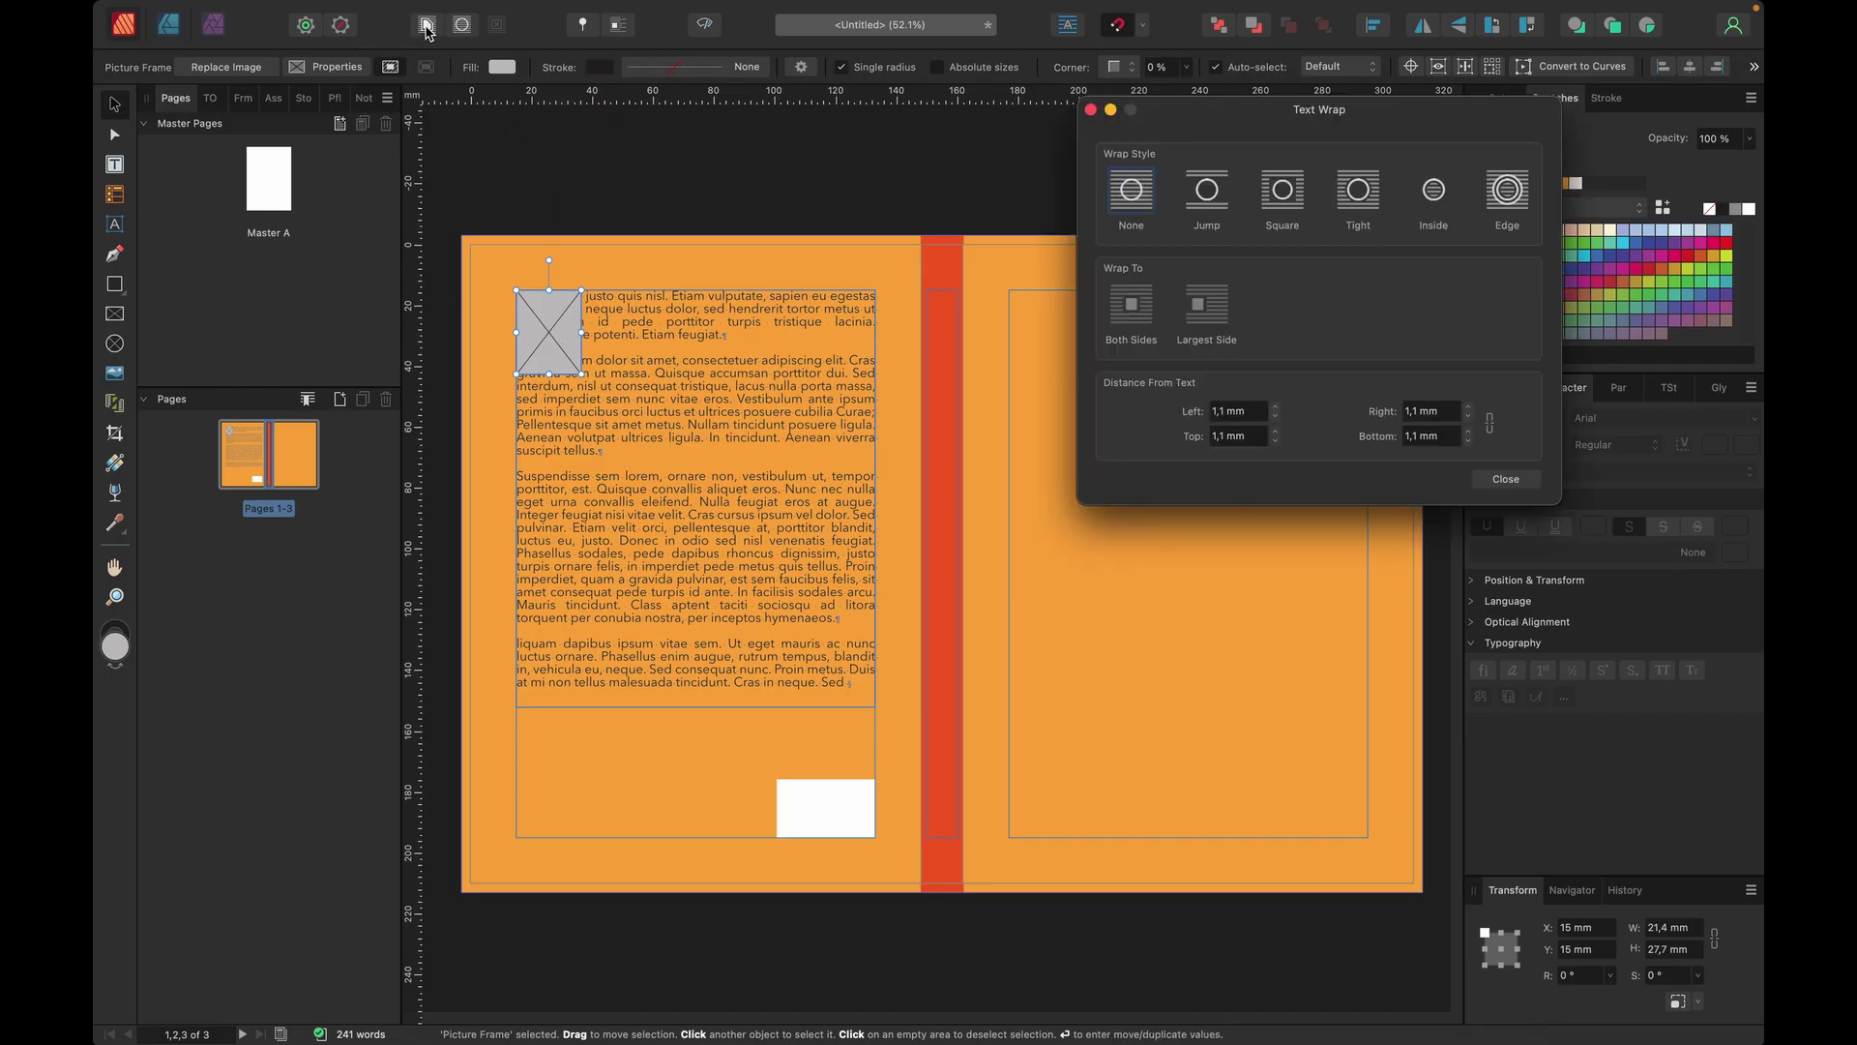
# Step: Apply a Square, both-sides wrap around the grey frame, test it by dragging, then close
pyautogui.click(1284, 199)
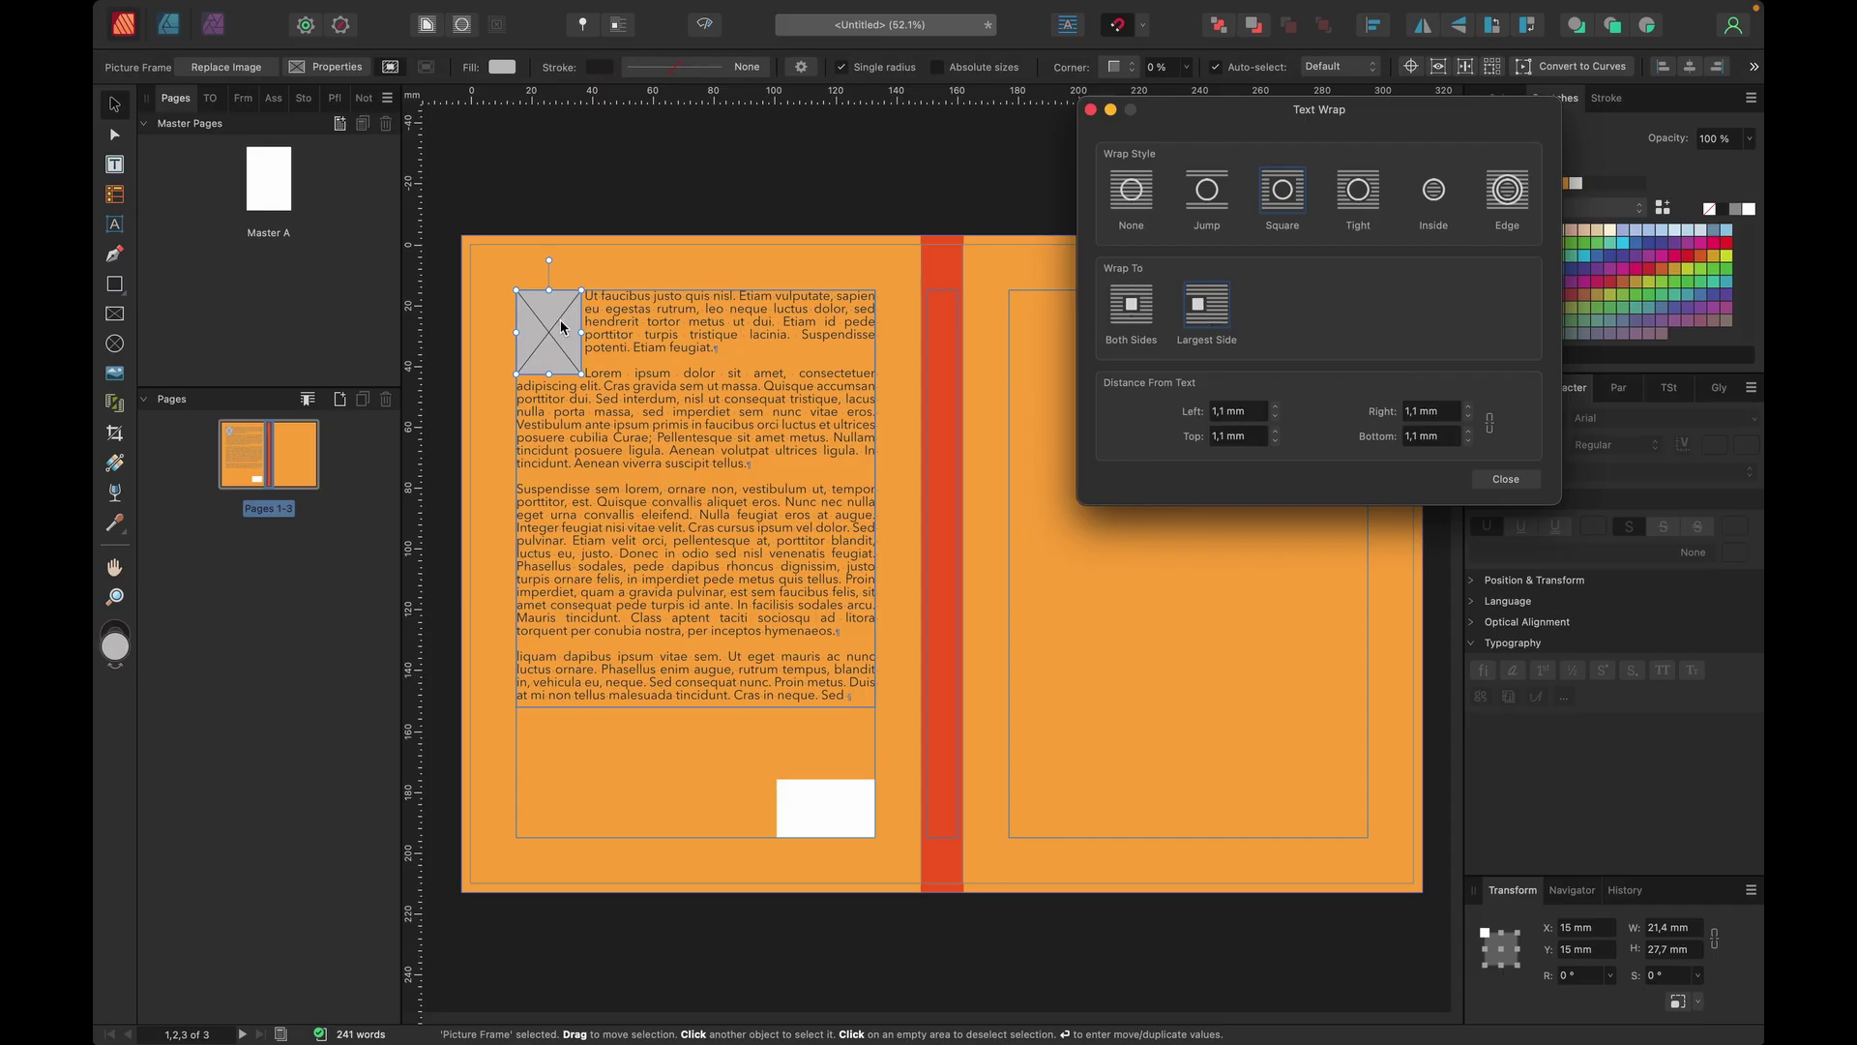
pyautogui.moveTo(561, 326)
pyautogui.mouseDown()
pyautogui.moveTo(600, 328)
pyautogui.moveTo(561, 326)
pyautogui.mouseUp()
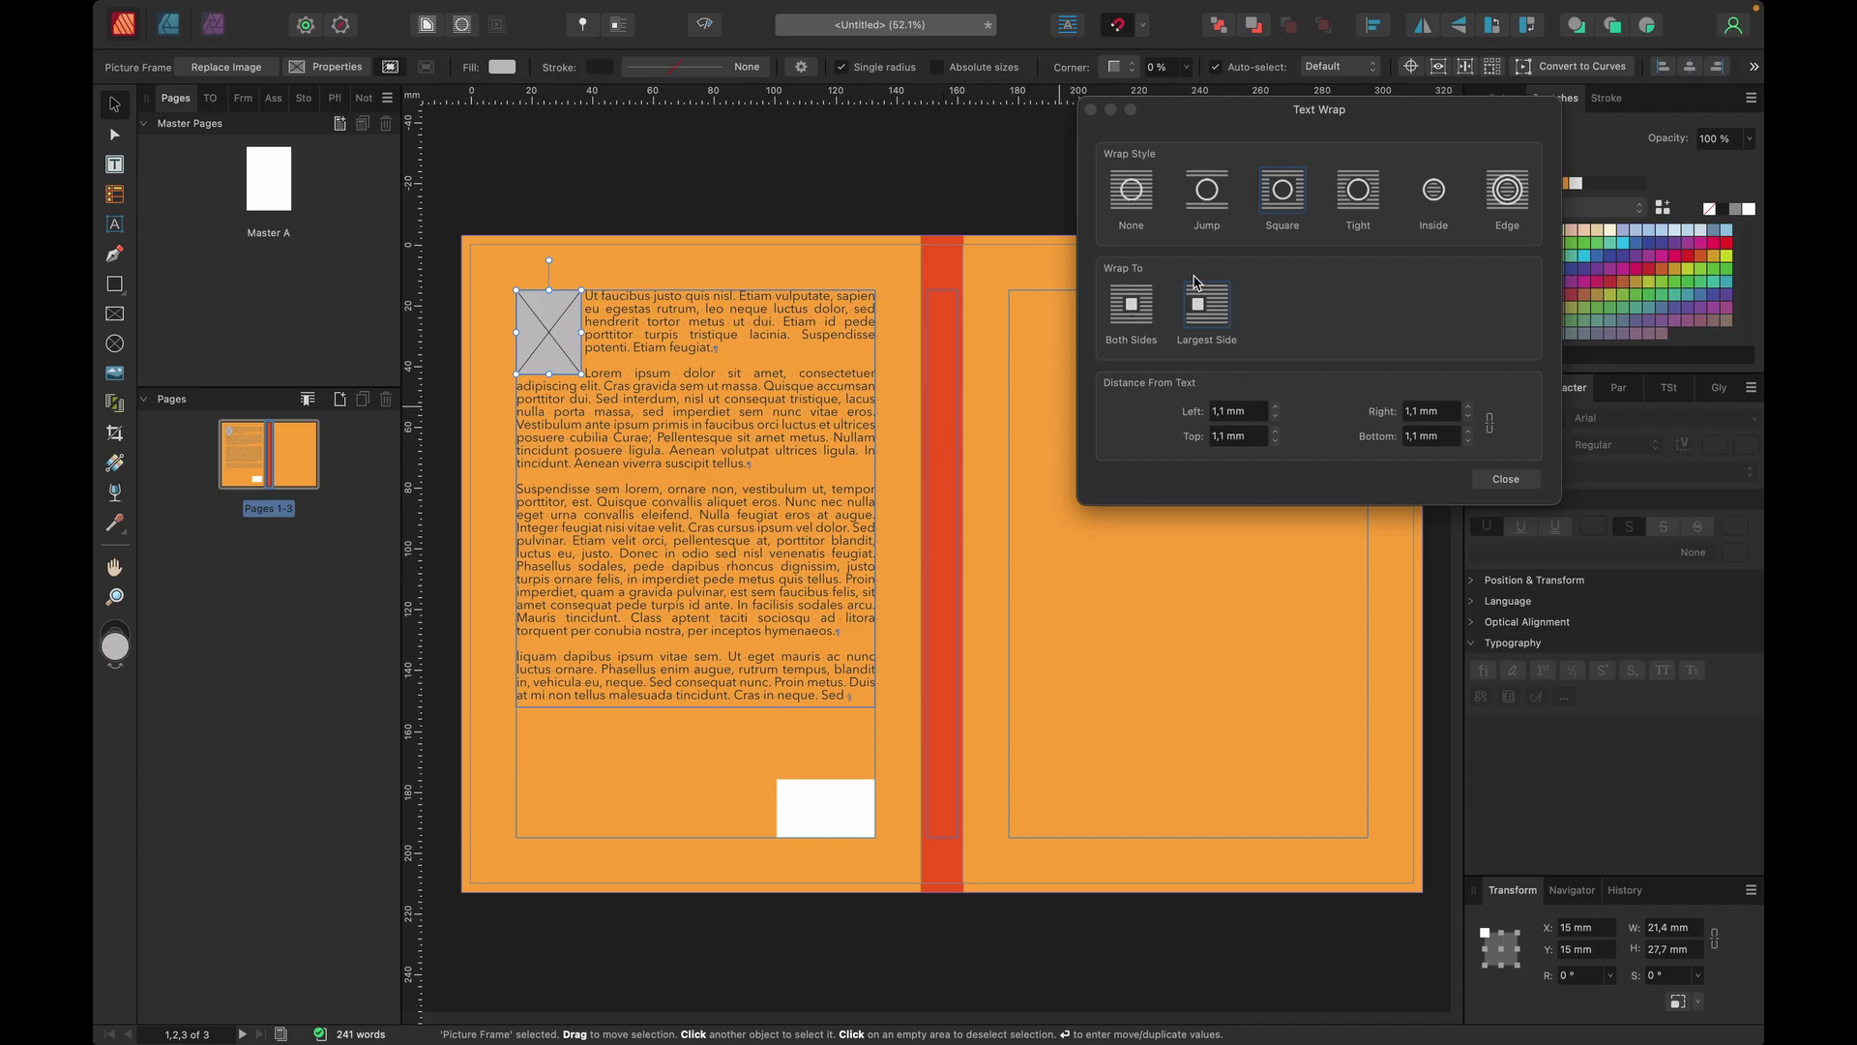
pyautogui.click(1505, 479)
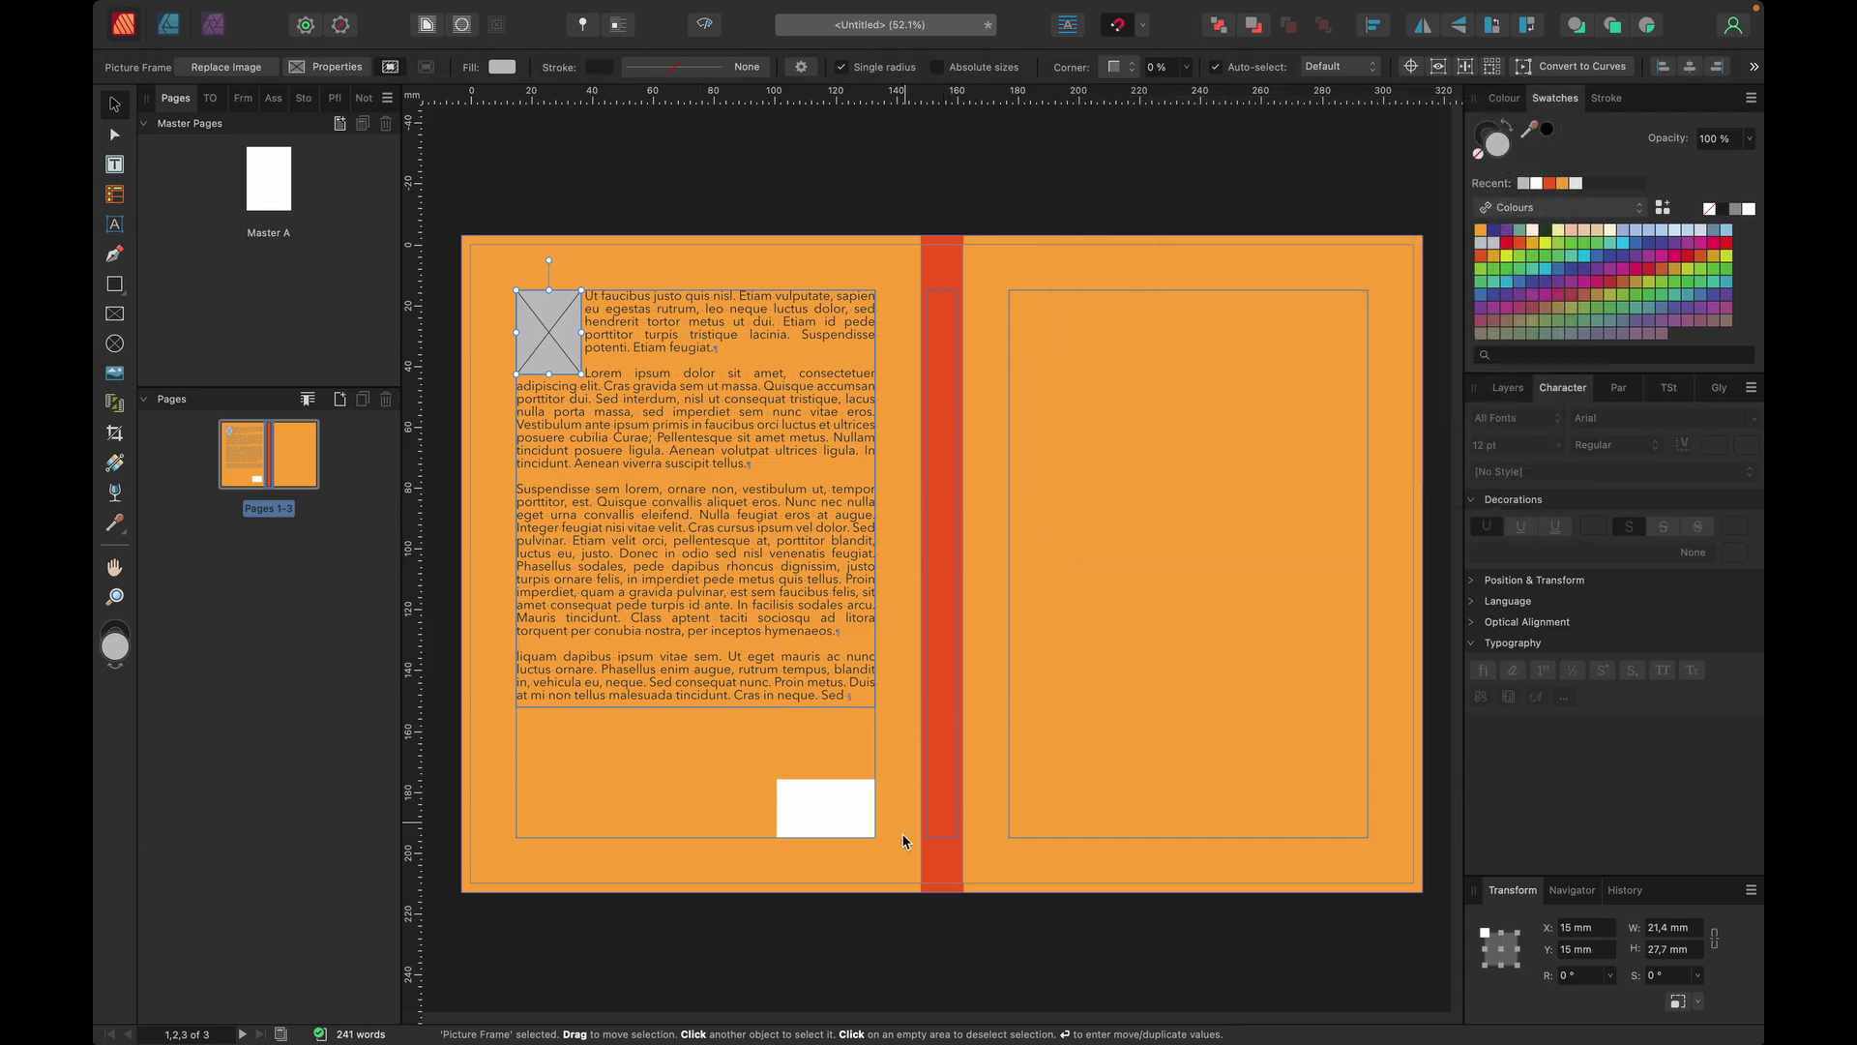
# Step: Select all four body paragraphs and reduce their Space After to 0 pt
pyautogui.doubleClick(858, 695)
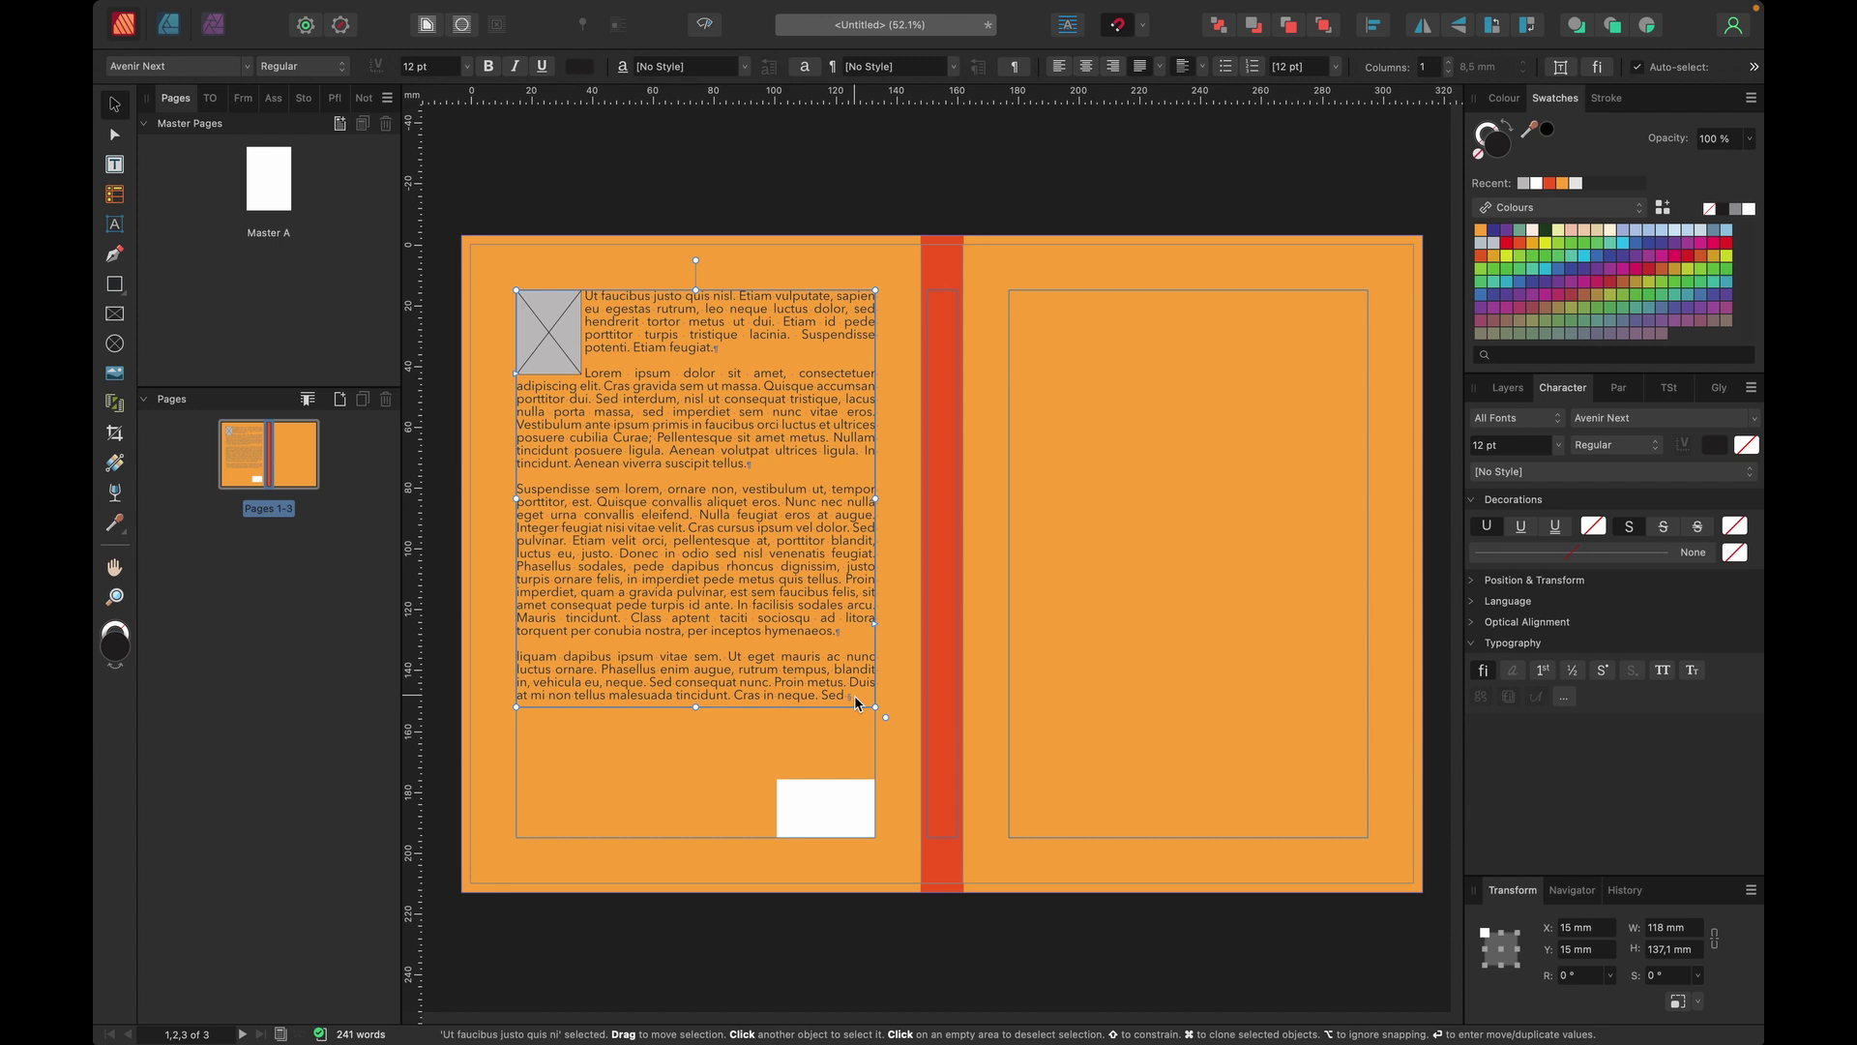
pyautogui.moveTo(858, 694); pyautogui.dragTo(562, 265)
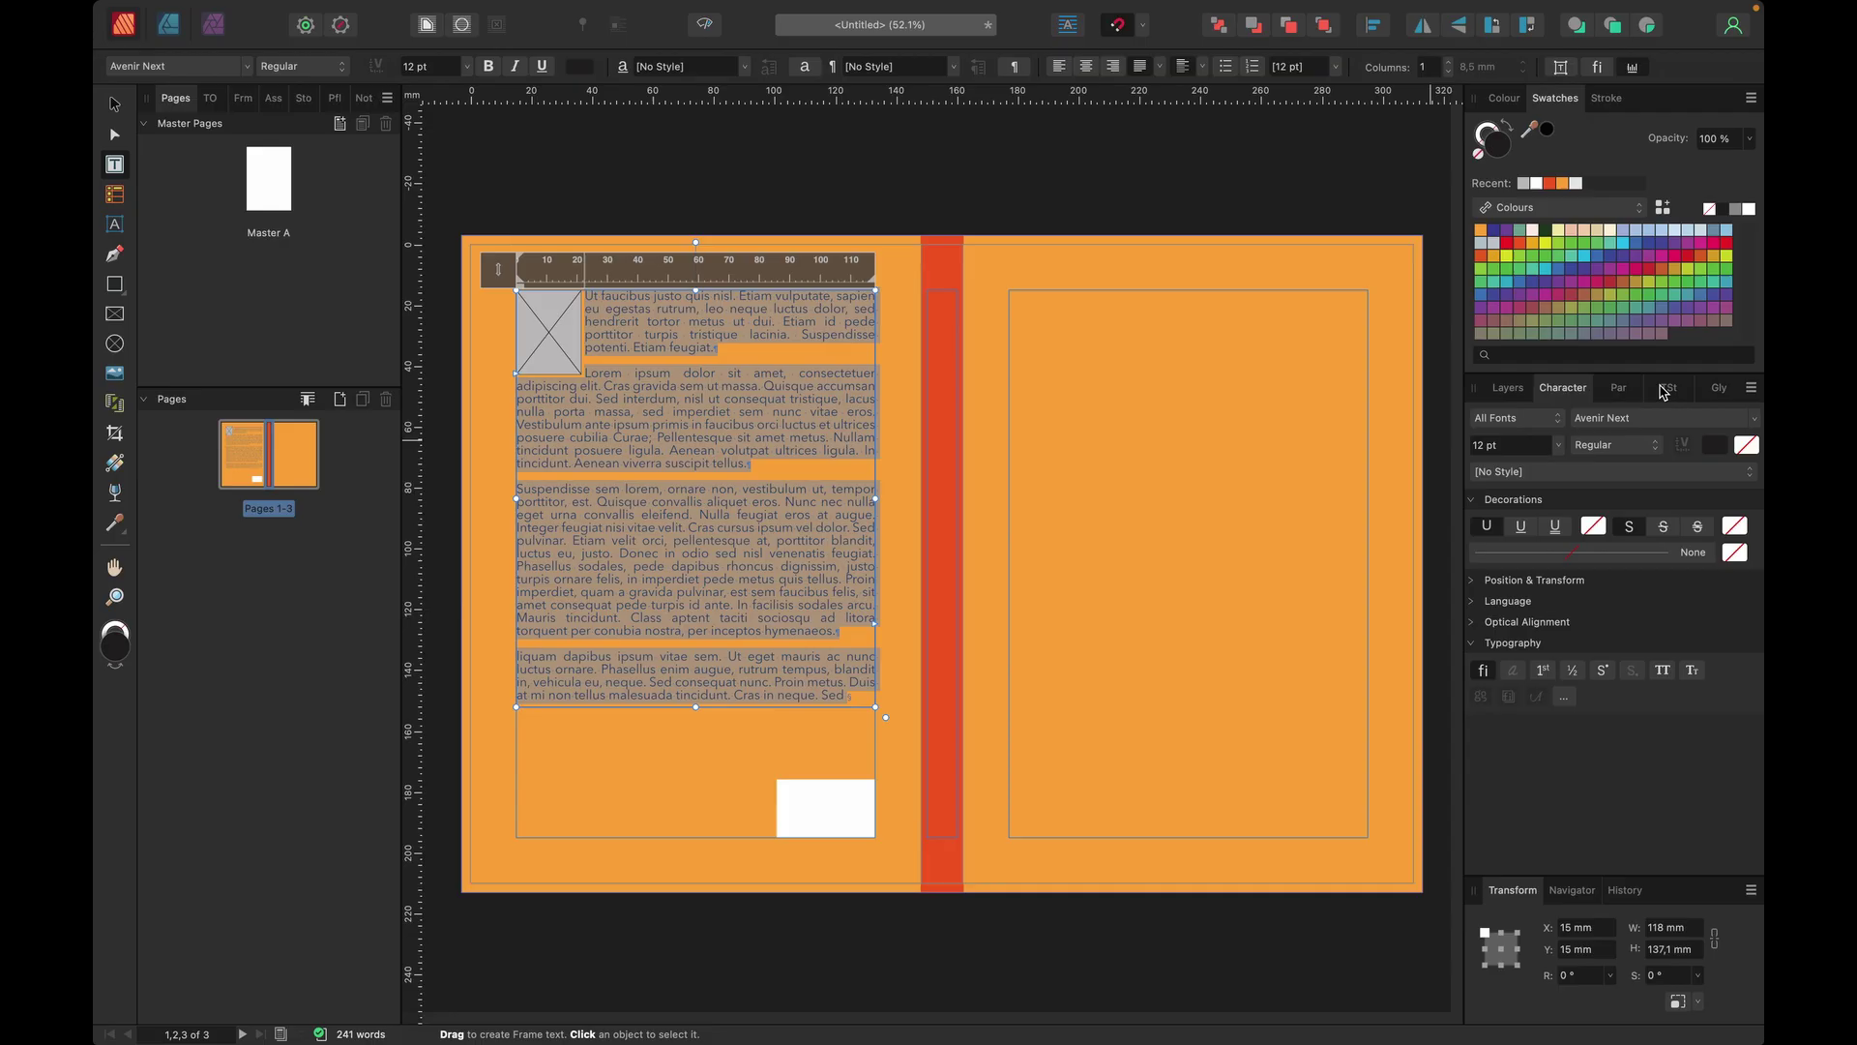
pyautogui.click(1622, 388)
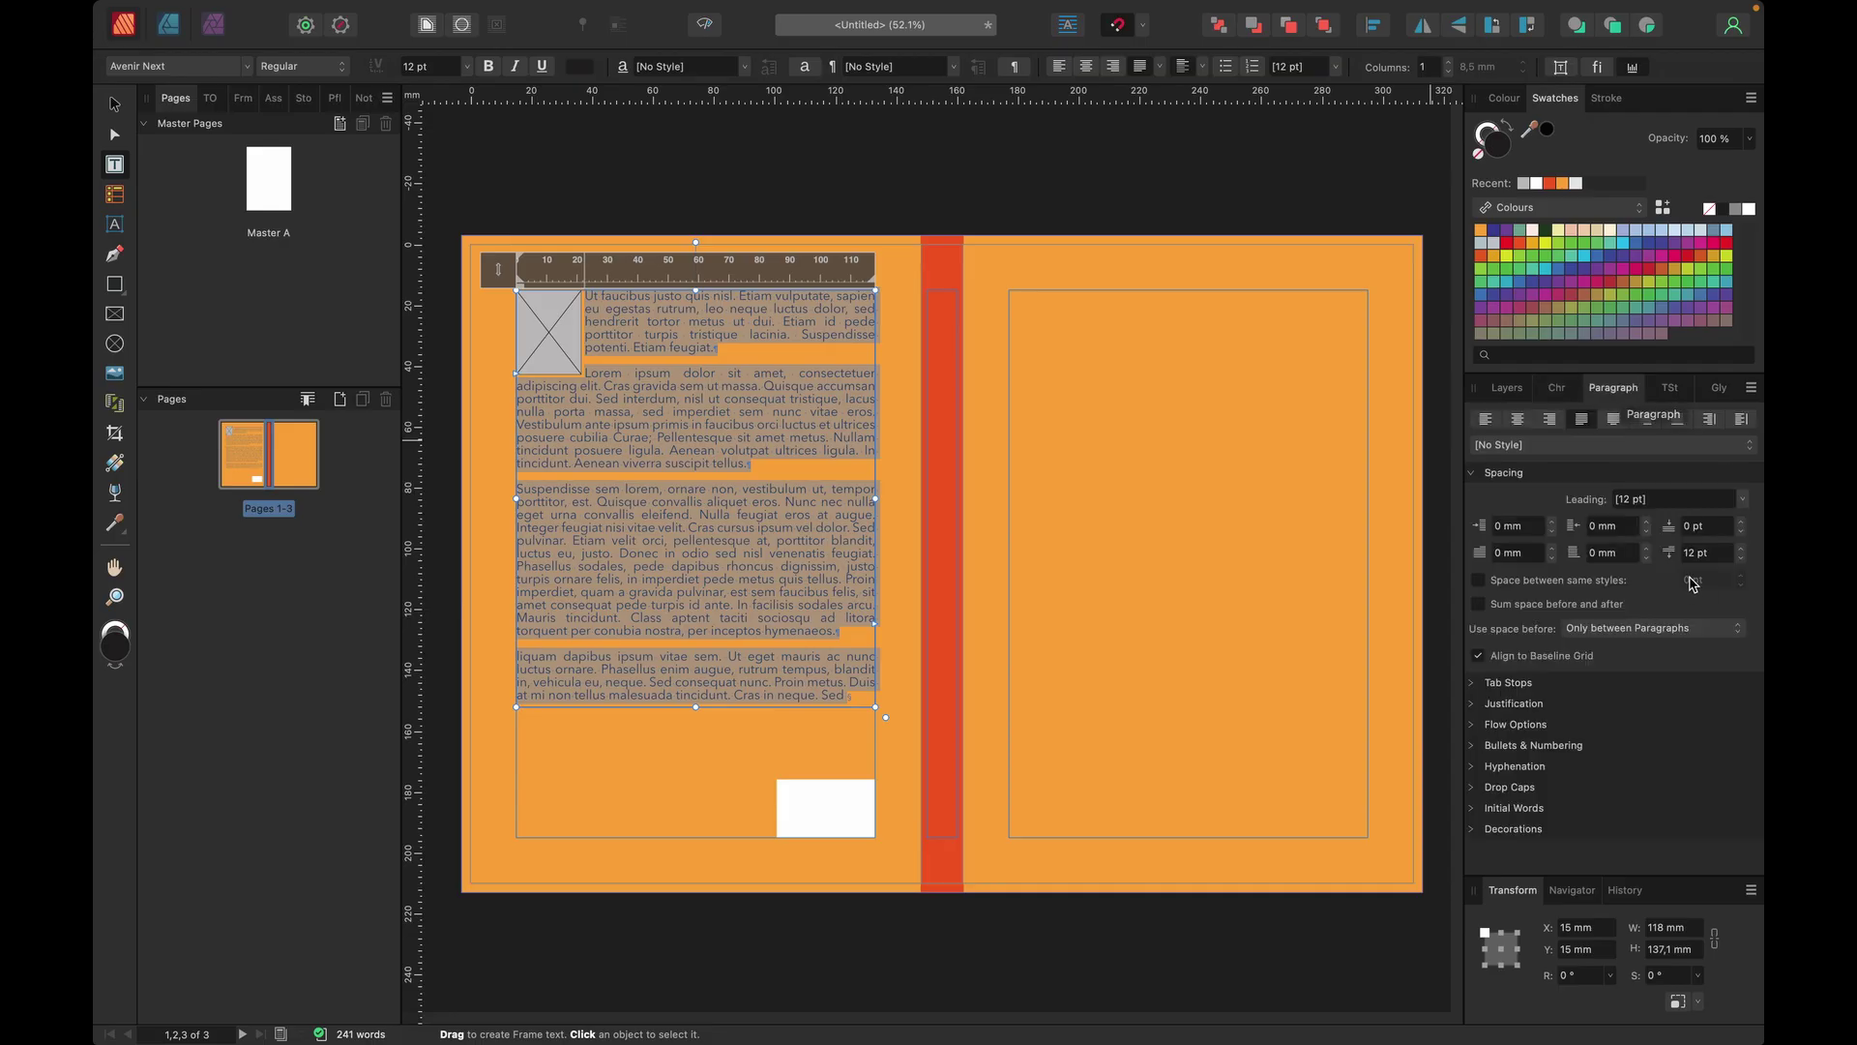
pyautogui.click(1742, 559)
pyautogui.click(1742, 559)
pyautogui.click(1742, 559)
pyautogui.click(1742, 559)
pyautogui.click(1742, 559)
pyautogui.click(1742, 559)
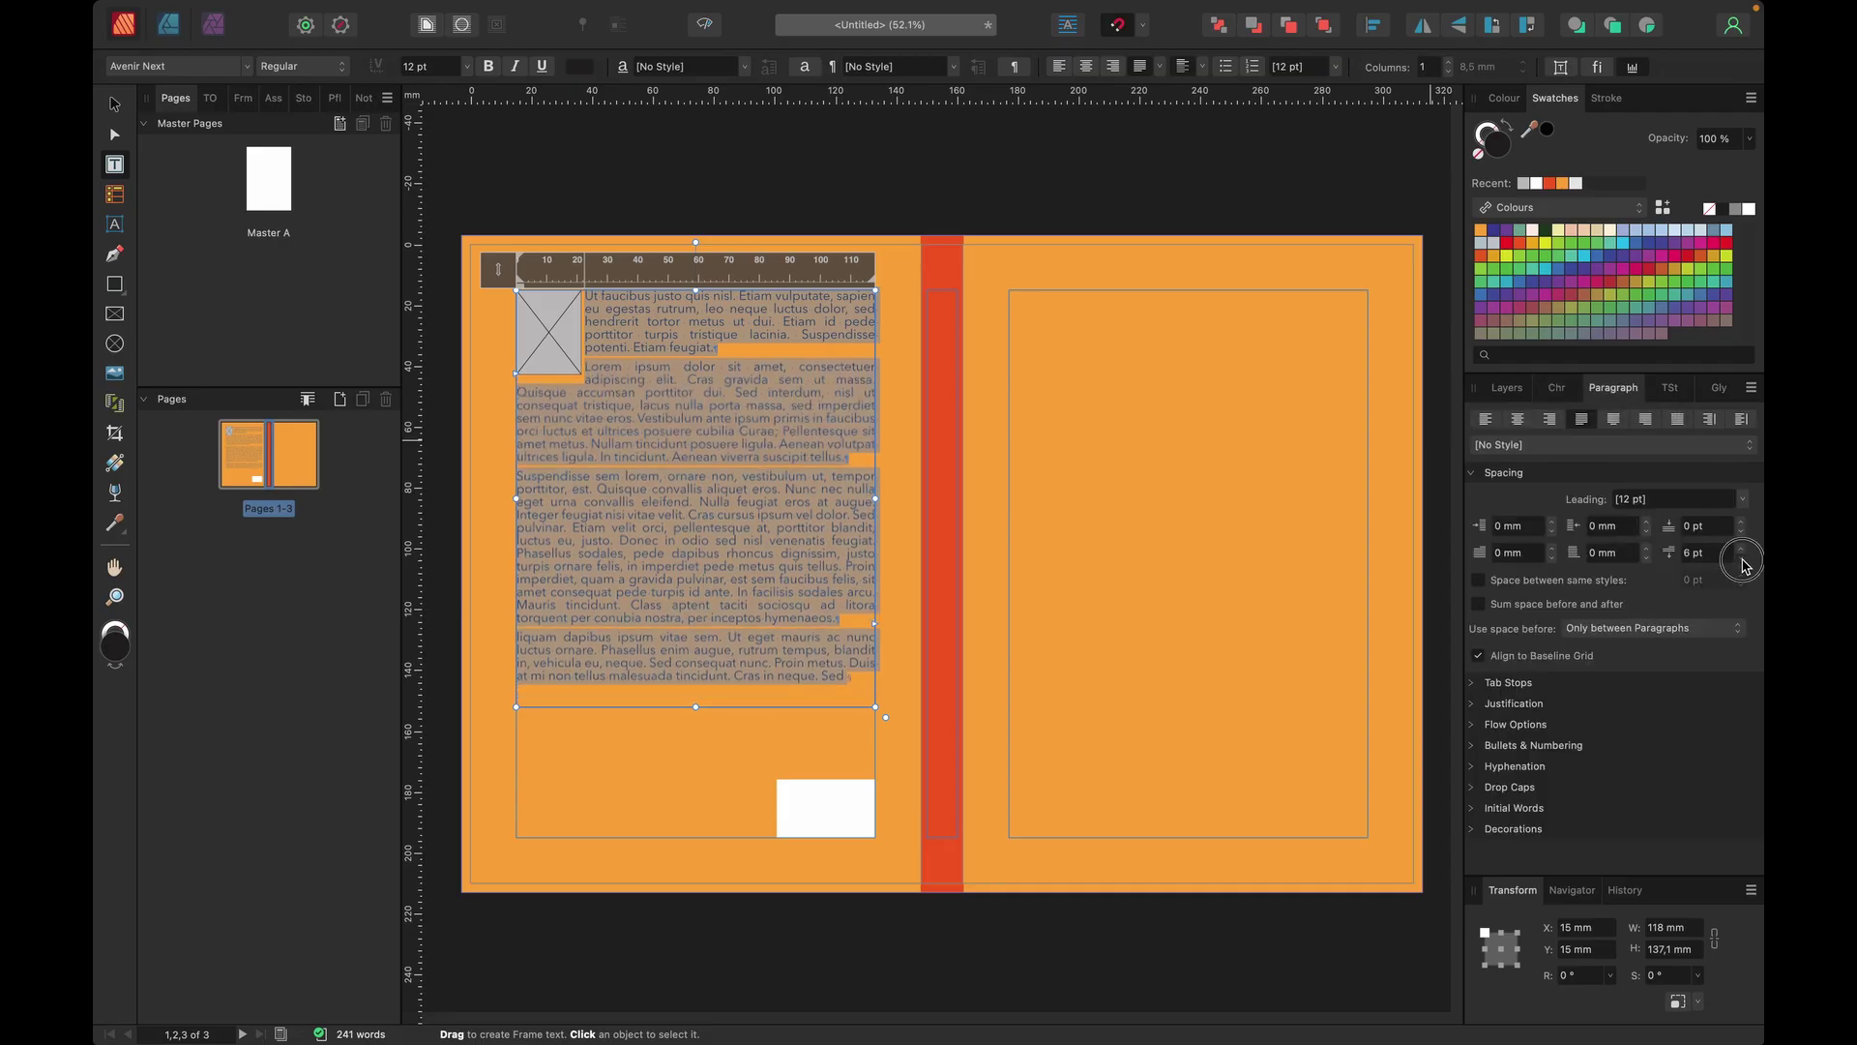
pyautogui.click(1742, 559)
pyautogui.click(1742, 559)
pyautogui.click(1742, 559)
pyautogui.click(1742, 559)
pyautogui.click(1742, 559)
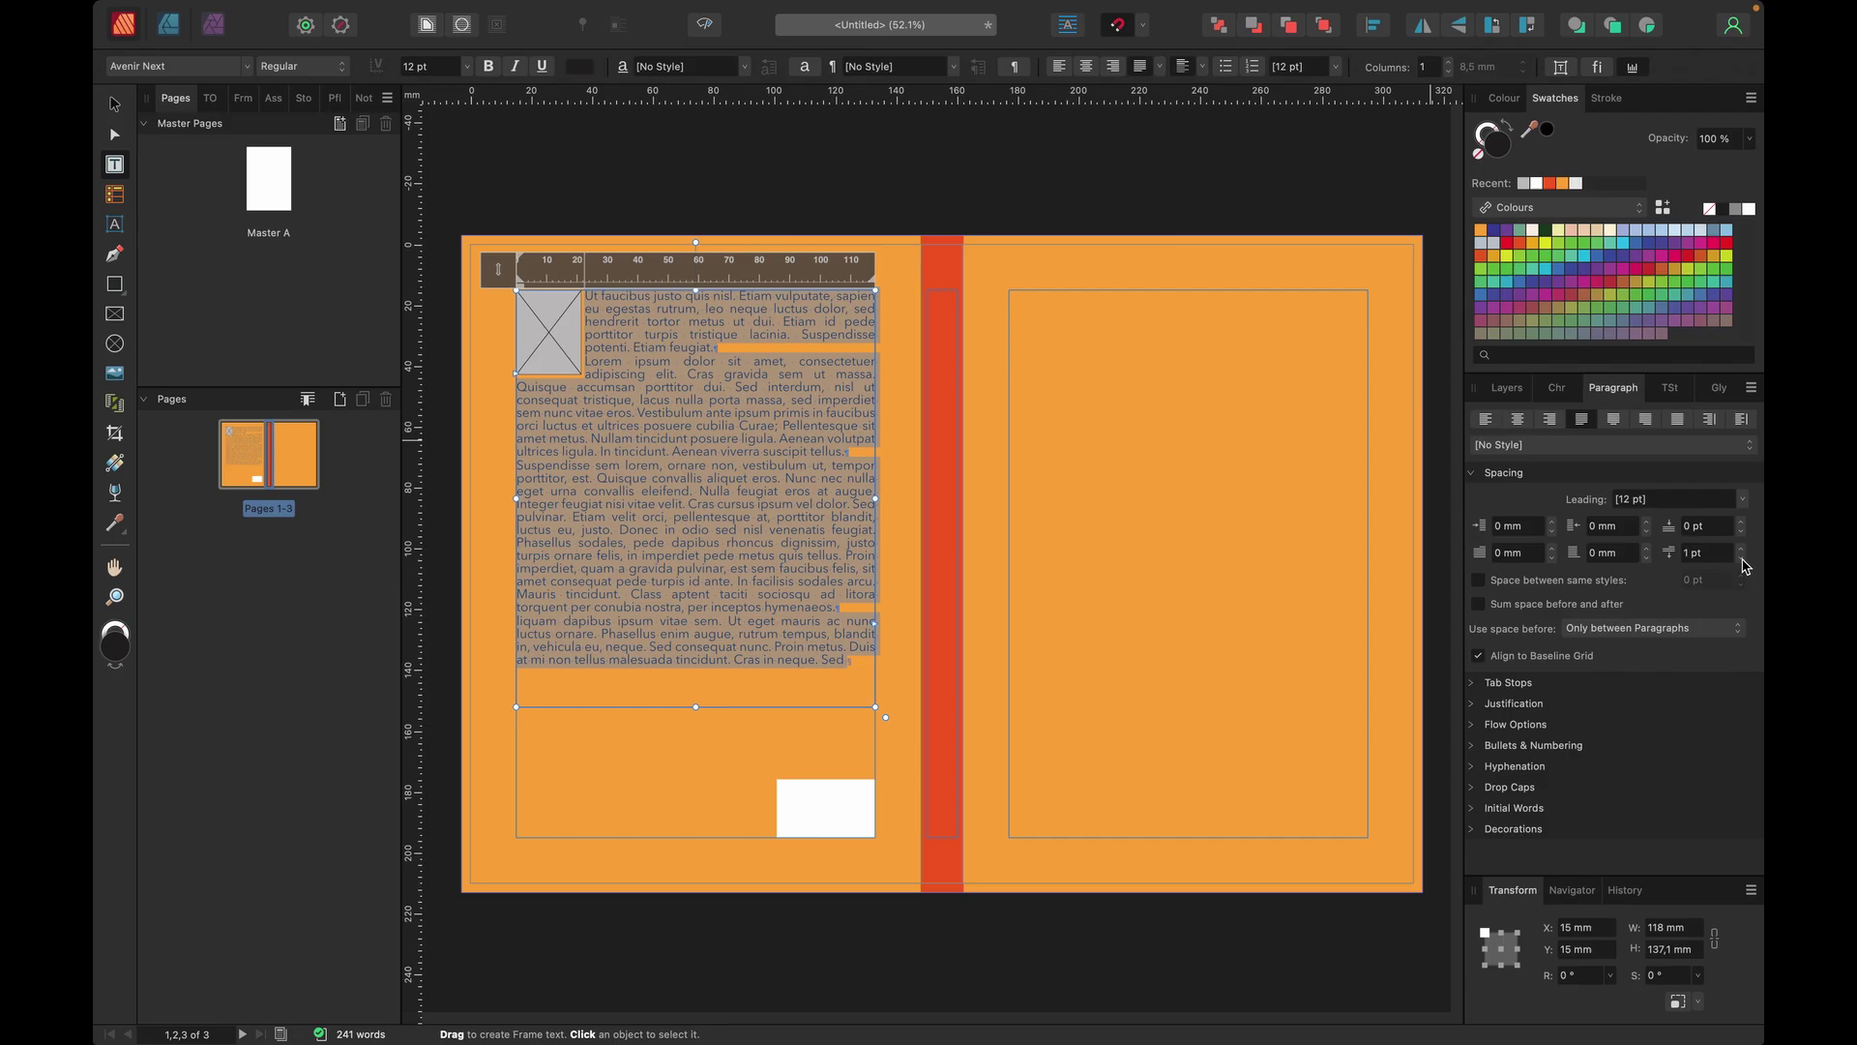
pyautogui.click(1742, 559)
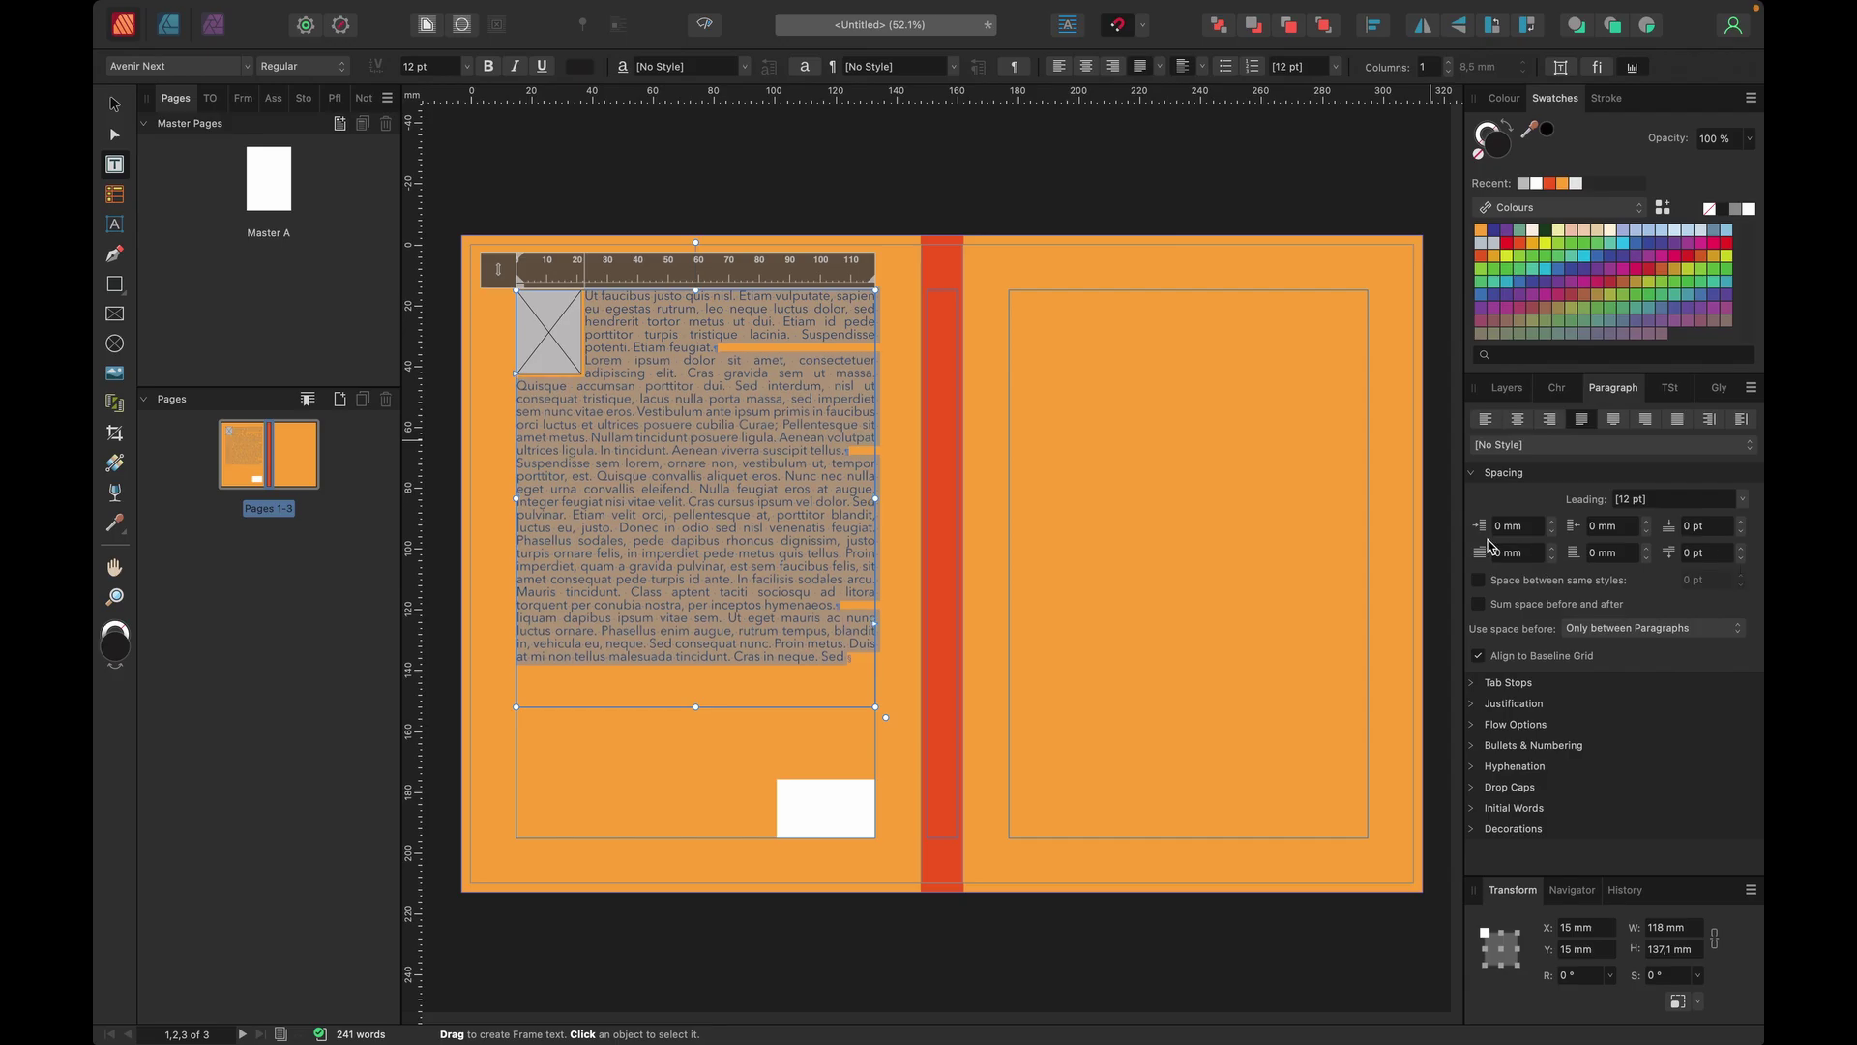
# Step: Give the body paragraphs an 8 mm first-line indent
pyautogui.click(1554, 549)
pyautogui.click(1553, 549)
pyautogui.click(1553, 550)
pyautogui.click(1554, 549)
pyautogui.click(1554, 549)
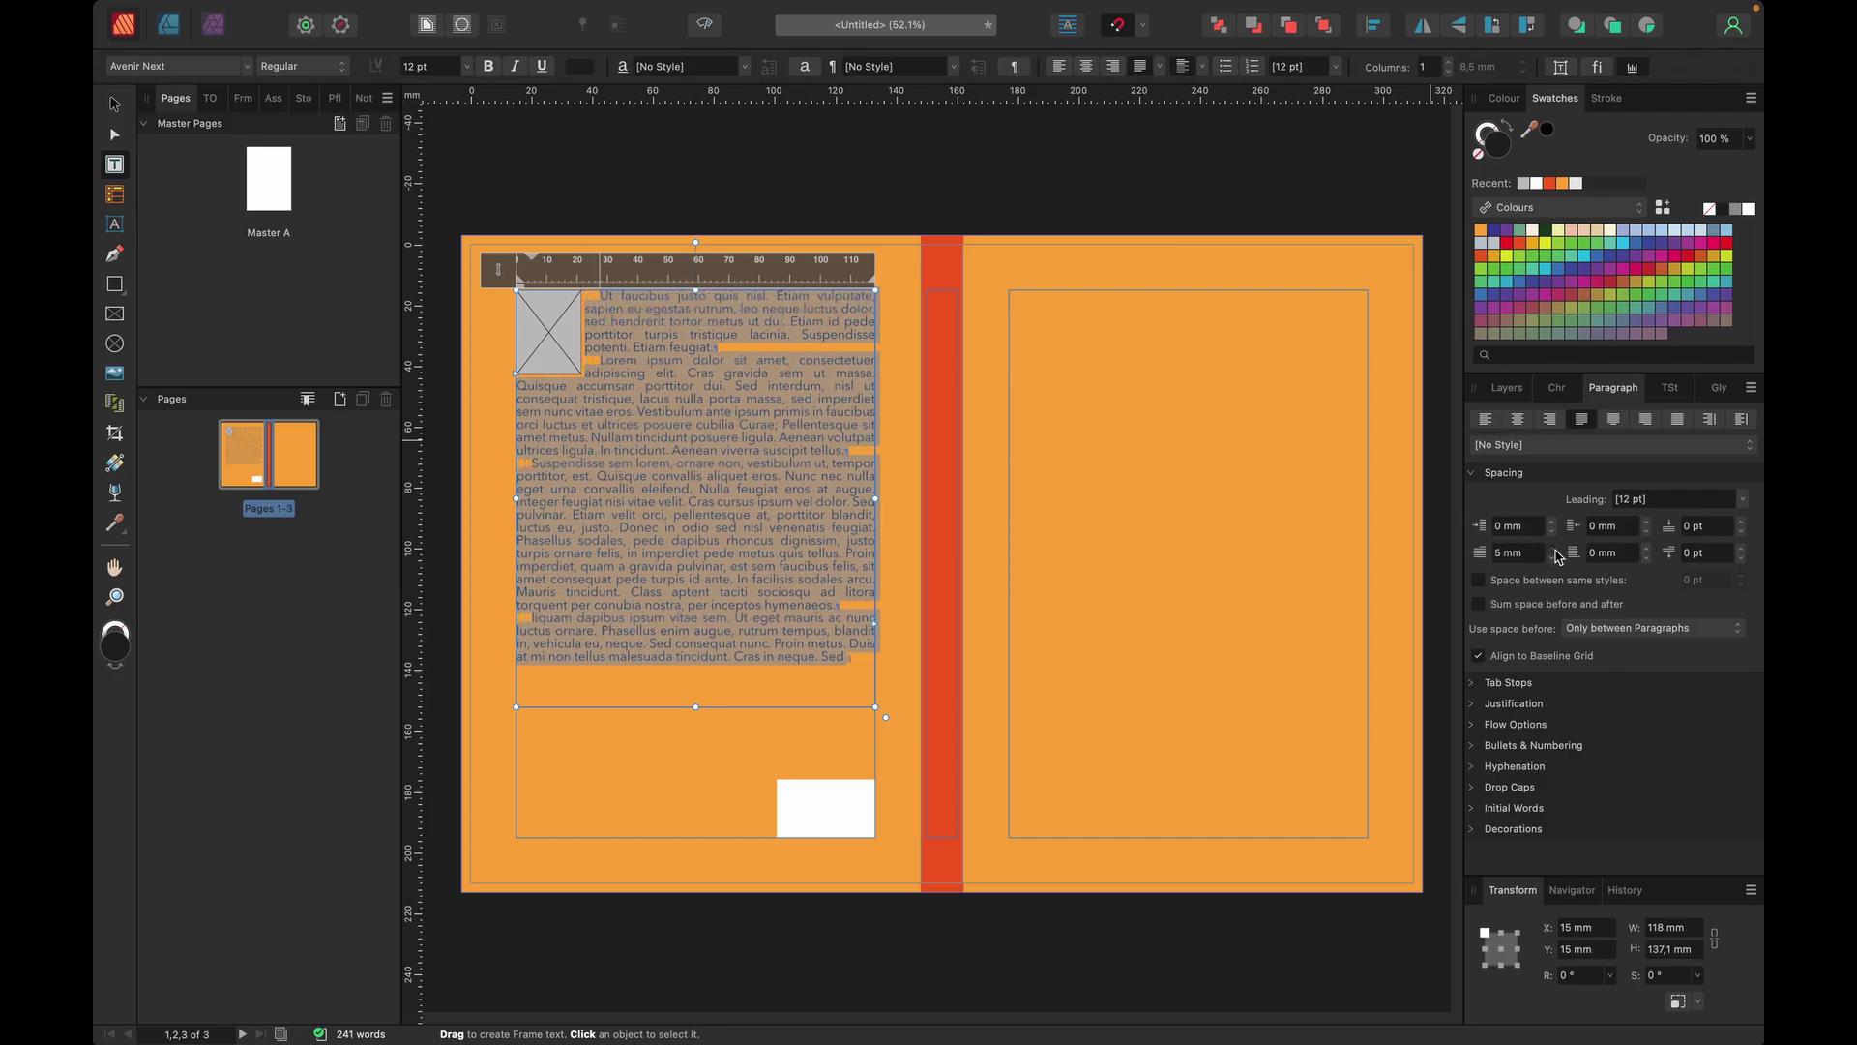
pyautogui.click(1553, 549)
pyautogui.click(1553, 549)
pyautogui.click(1555, 550)
pyautogui.click(1554, 550)
pyautogui.click(1555, 550)
pyautogui.click(1554, 549)
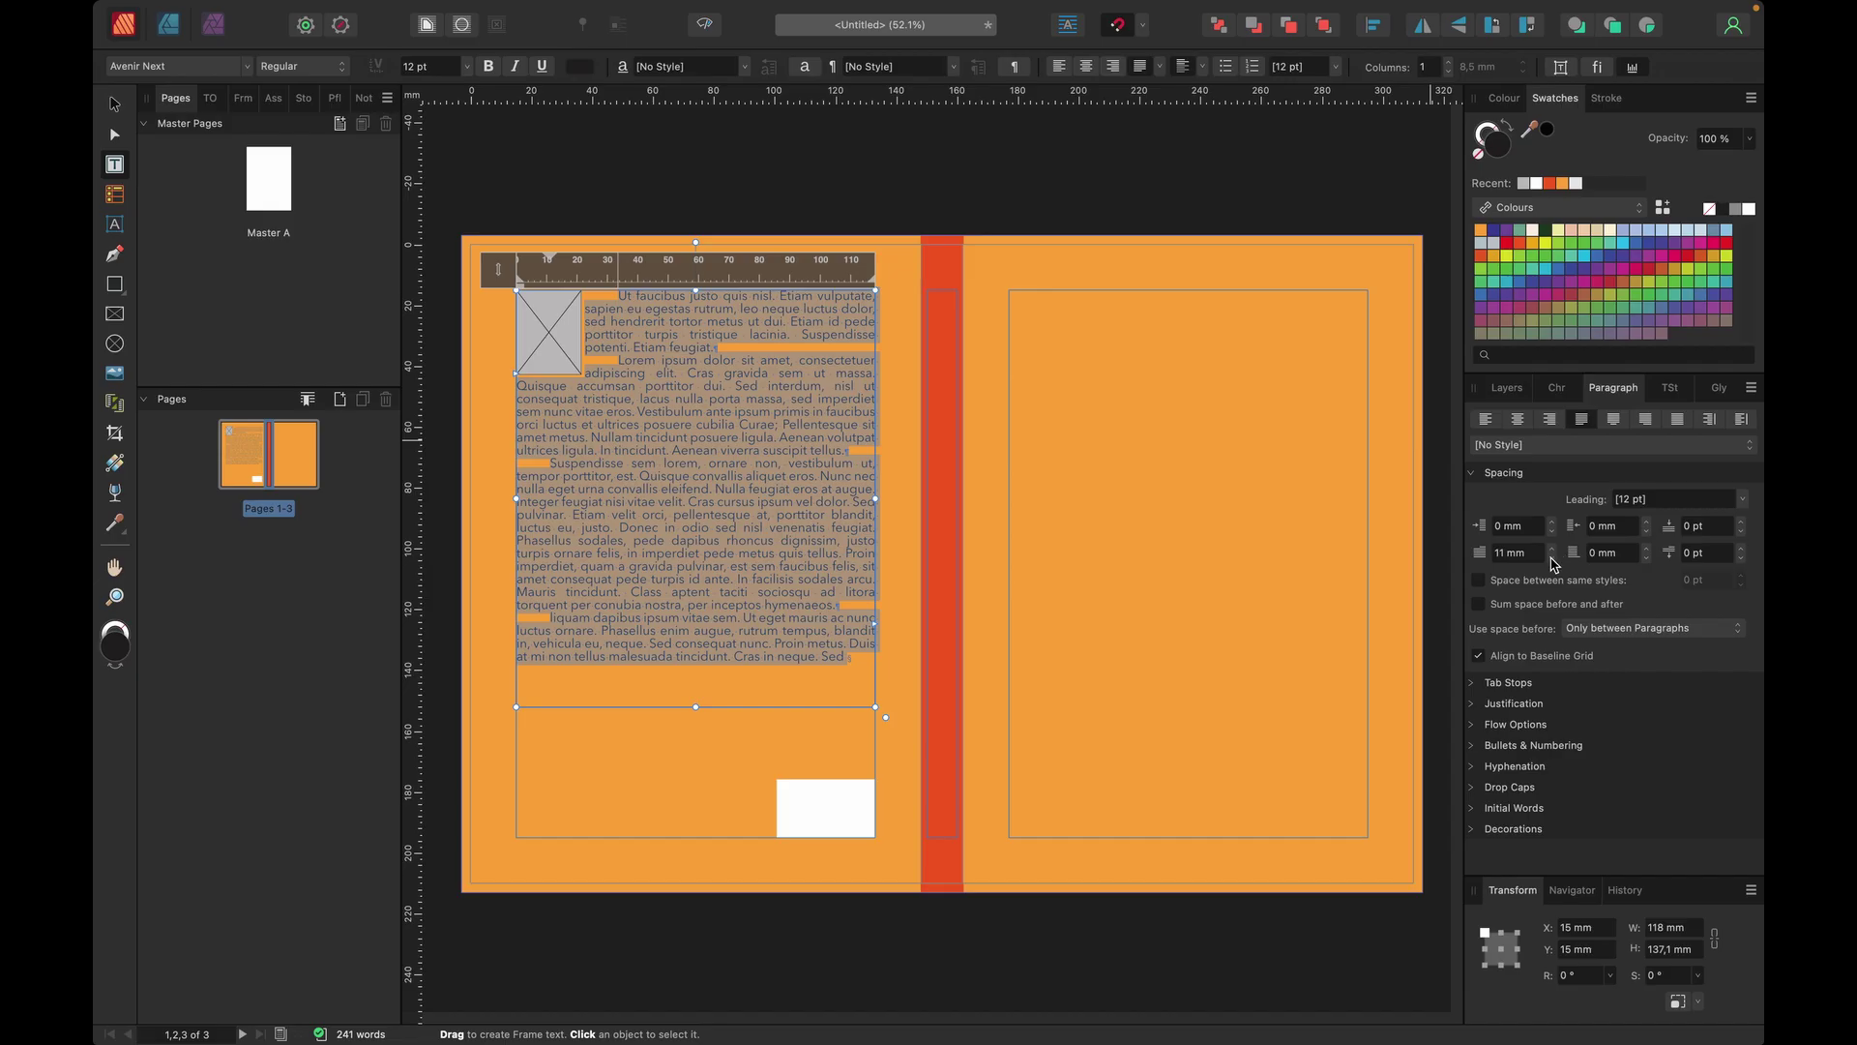
pyautogui.click(1552, 558)
pyautogui.click(1552, 558)
pyautogui.click(1551, 558)
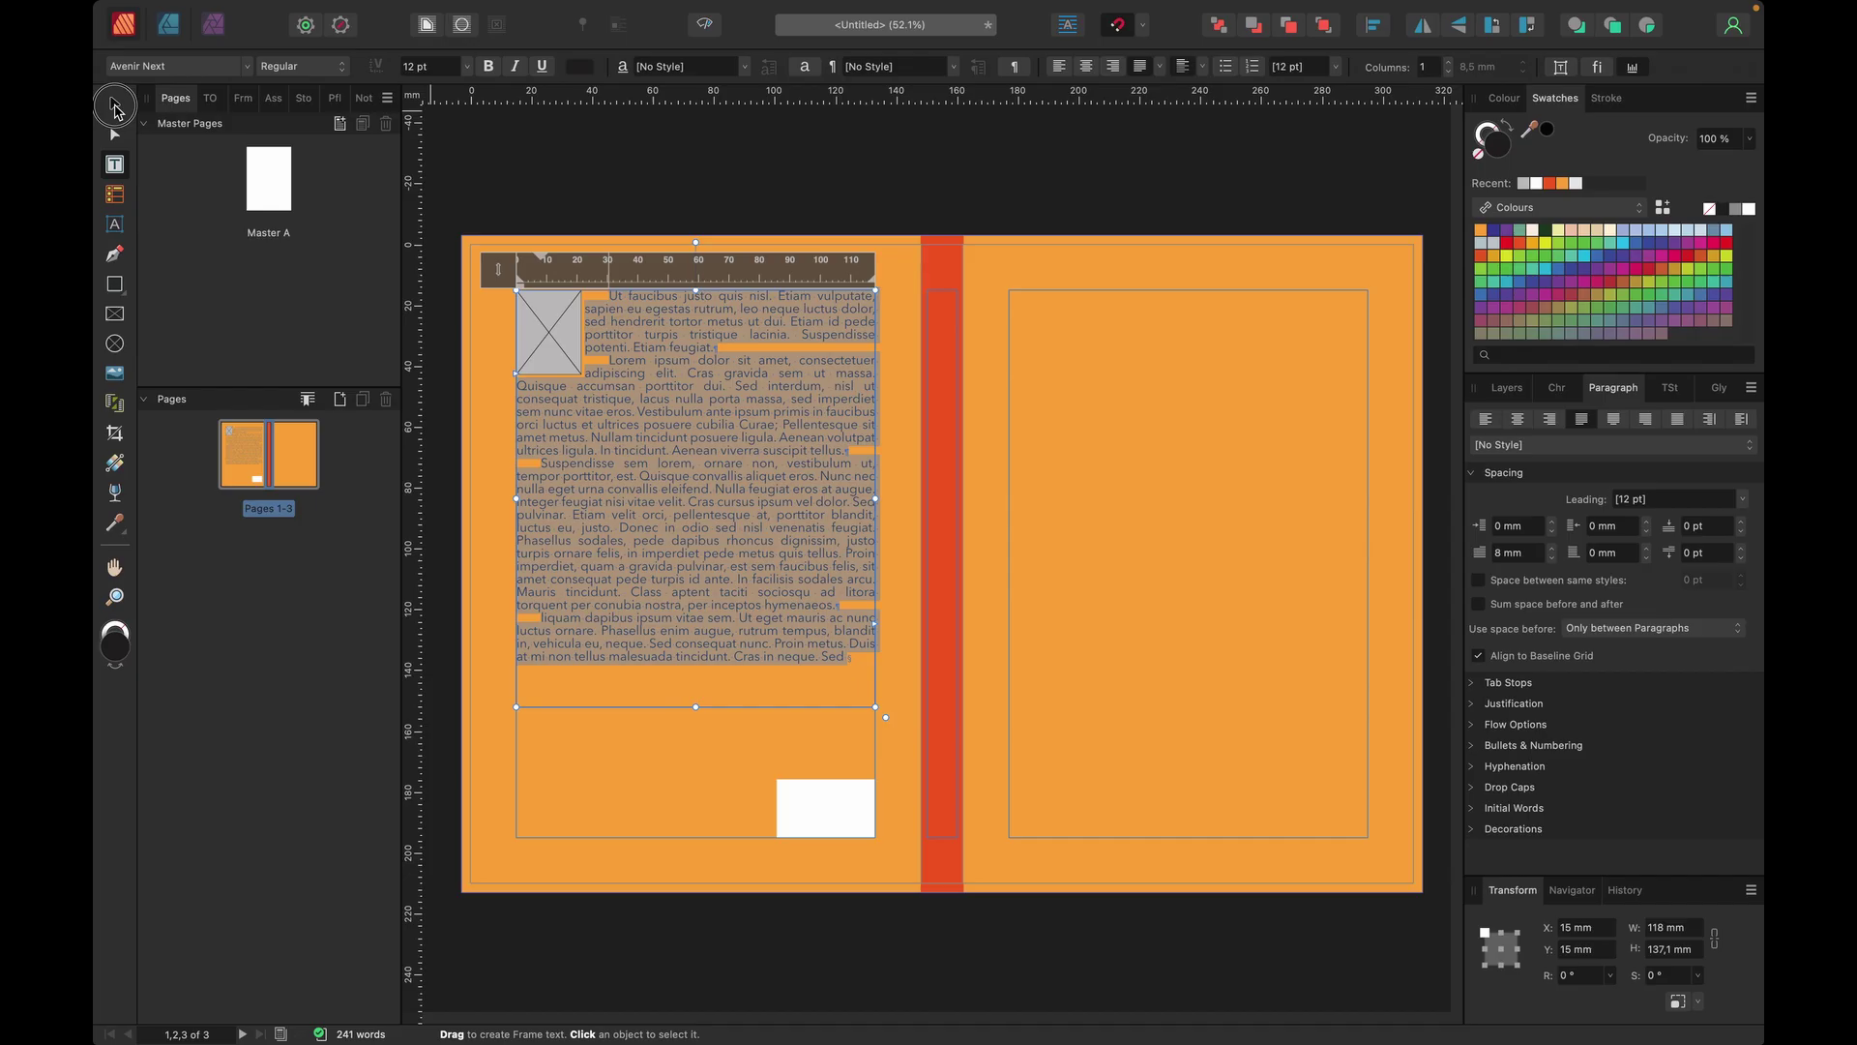
# Step: Select the back-cover body text and colour it pure black (000000)
pyautogui.click(114, 109)
pyautogui.click(783, 155)
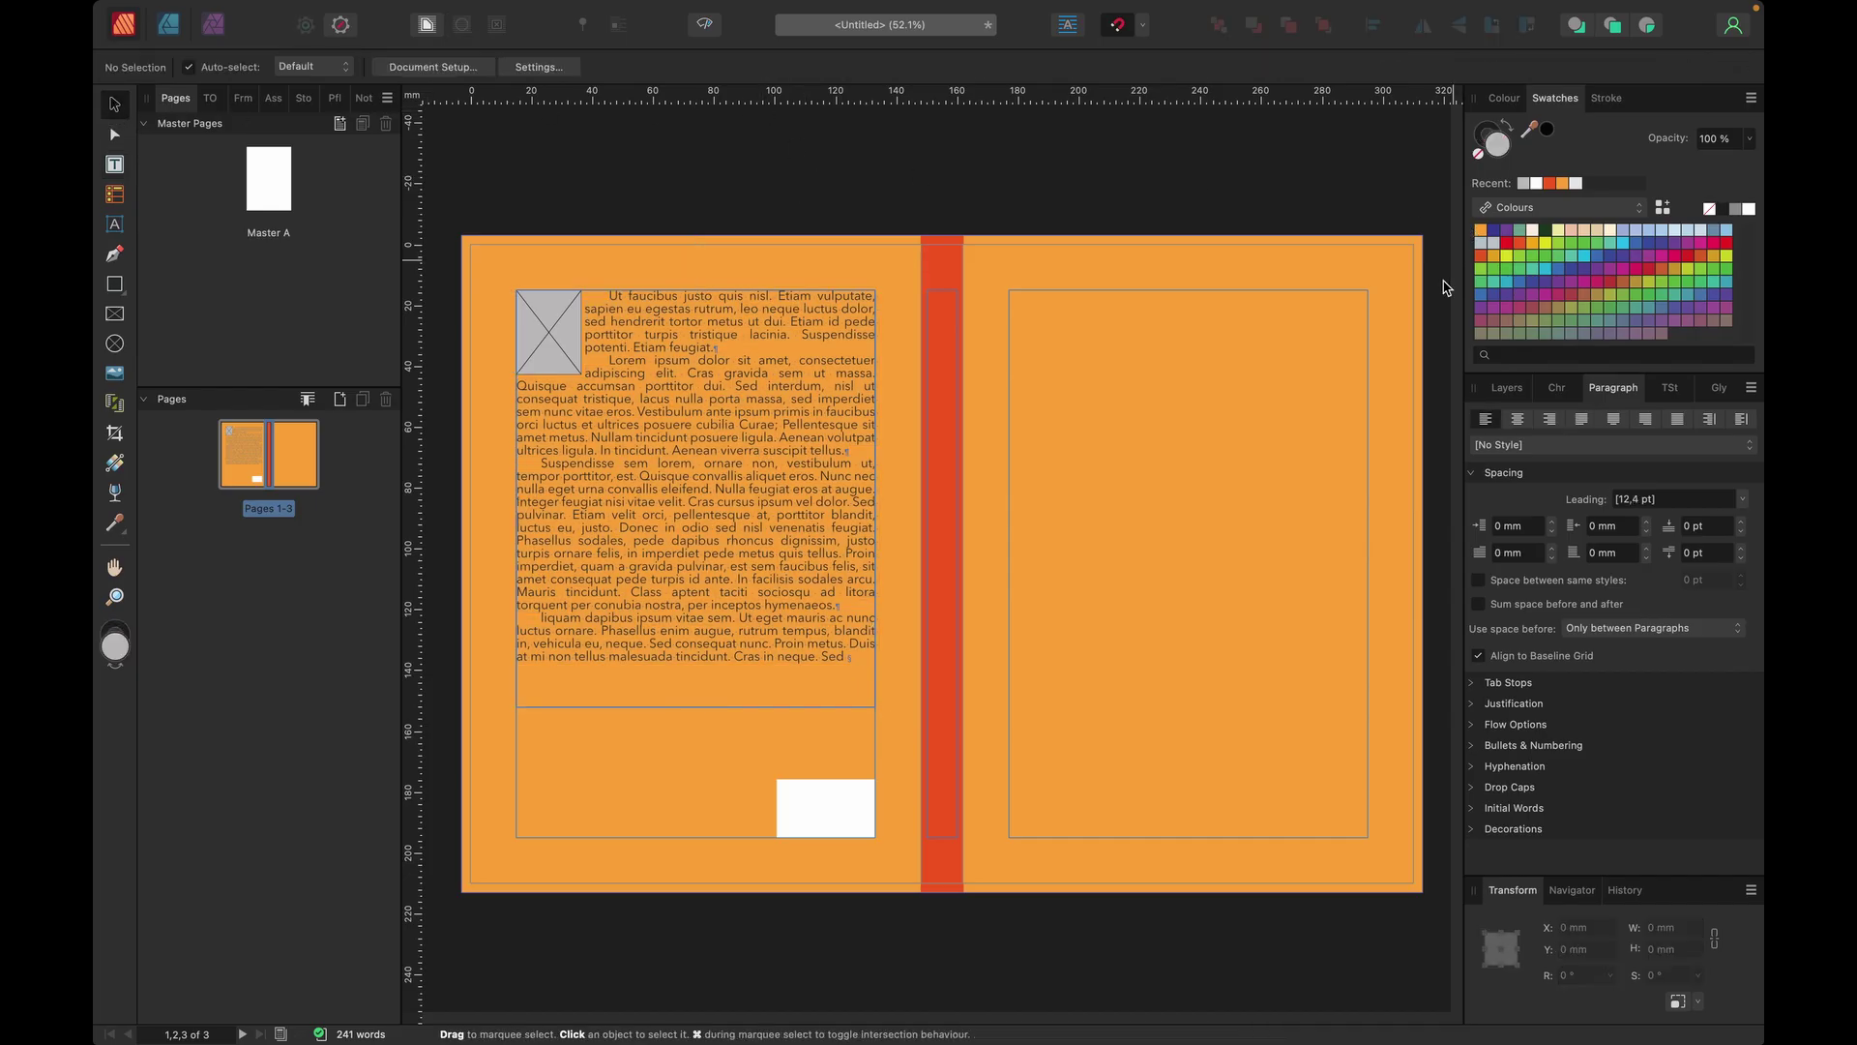
pyautogui.doubleClick(855, 657)
pyautogui.moveTo(855, 657); pyautogui.dragTo(592, 286)
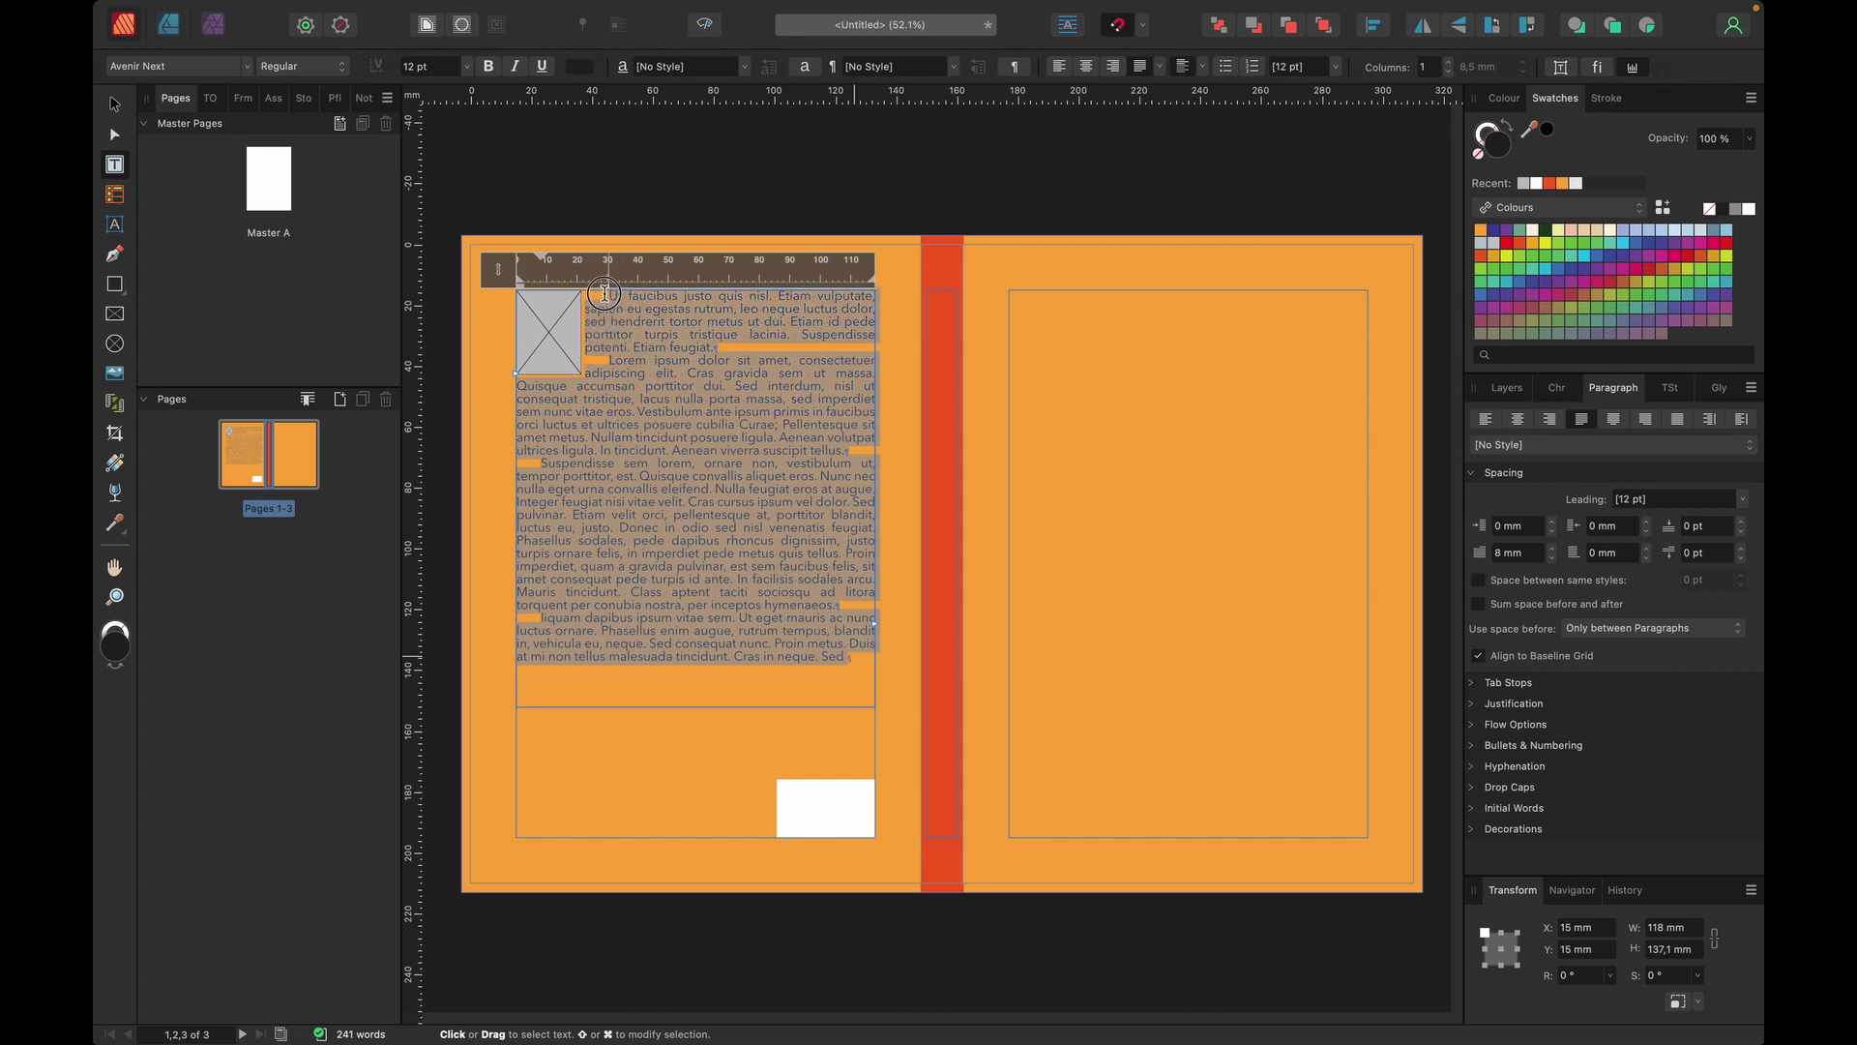
pyautogui.click(580, 66)
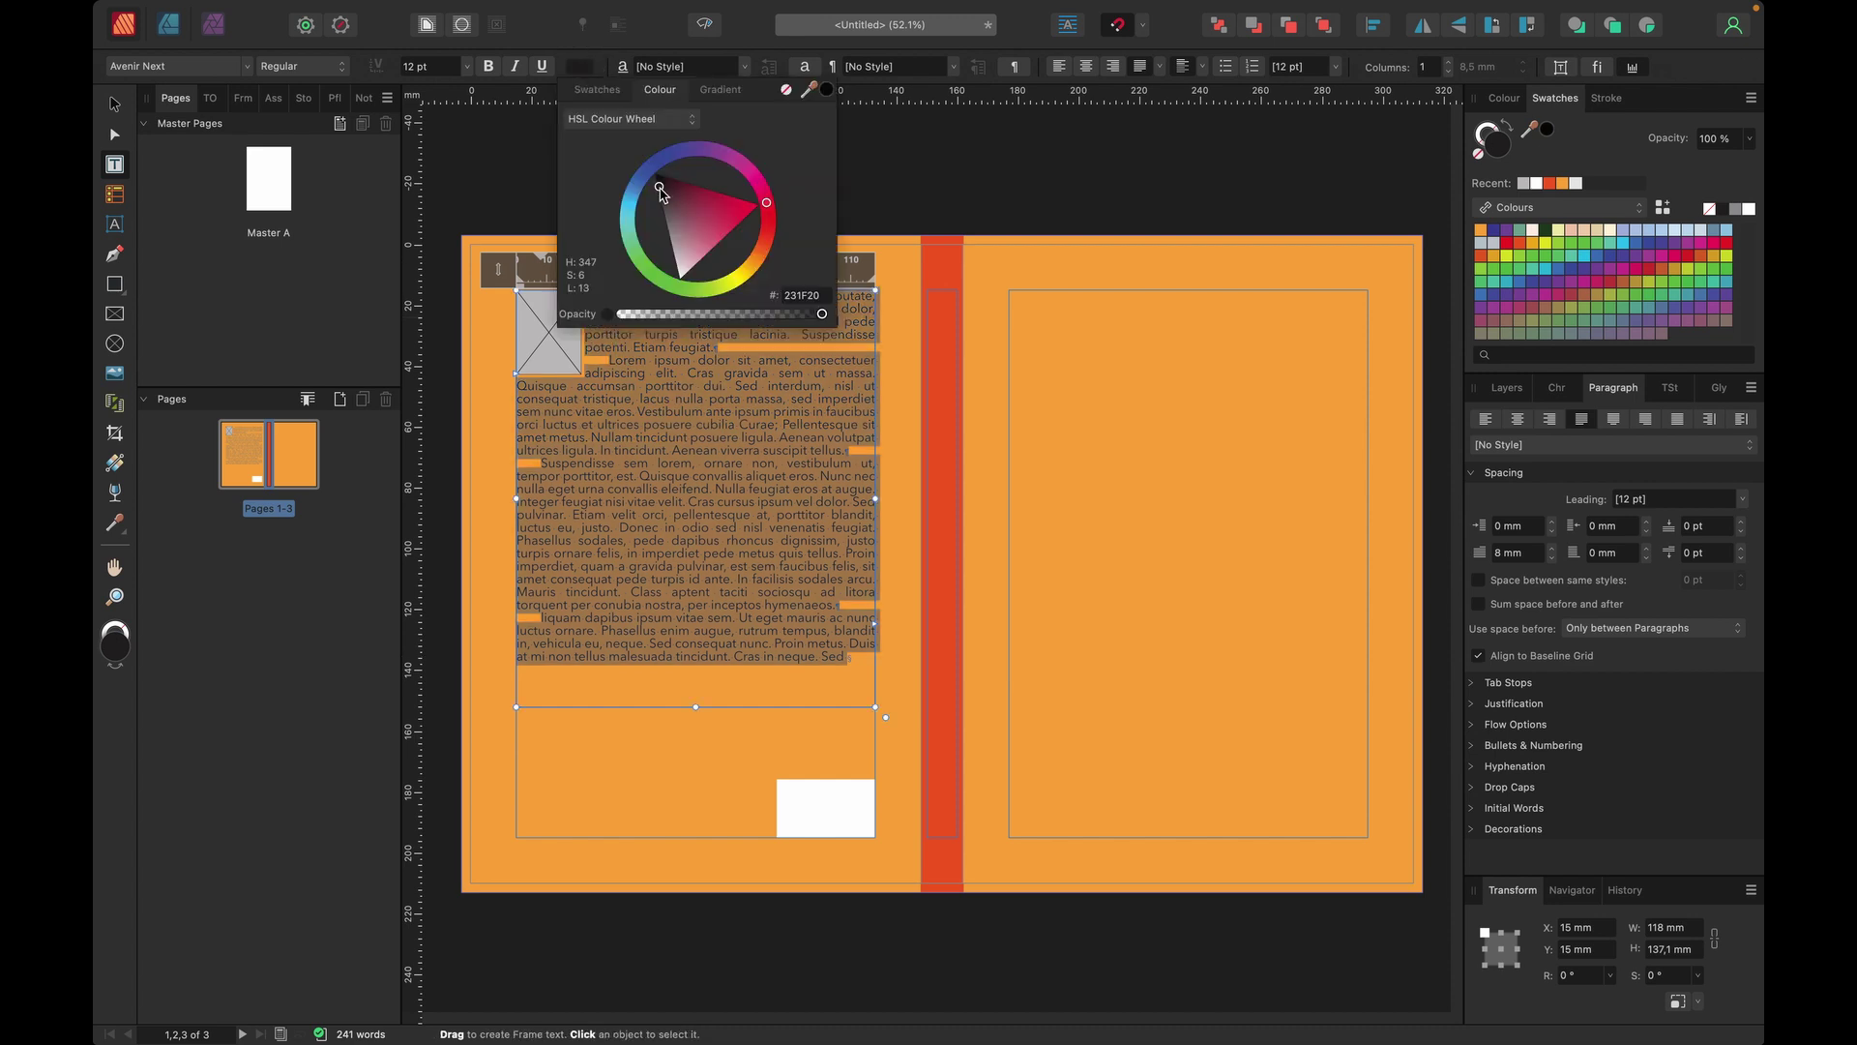
pyautogui.moveTo(638, 151); pyautogui.dragTo(638, 152)
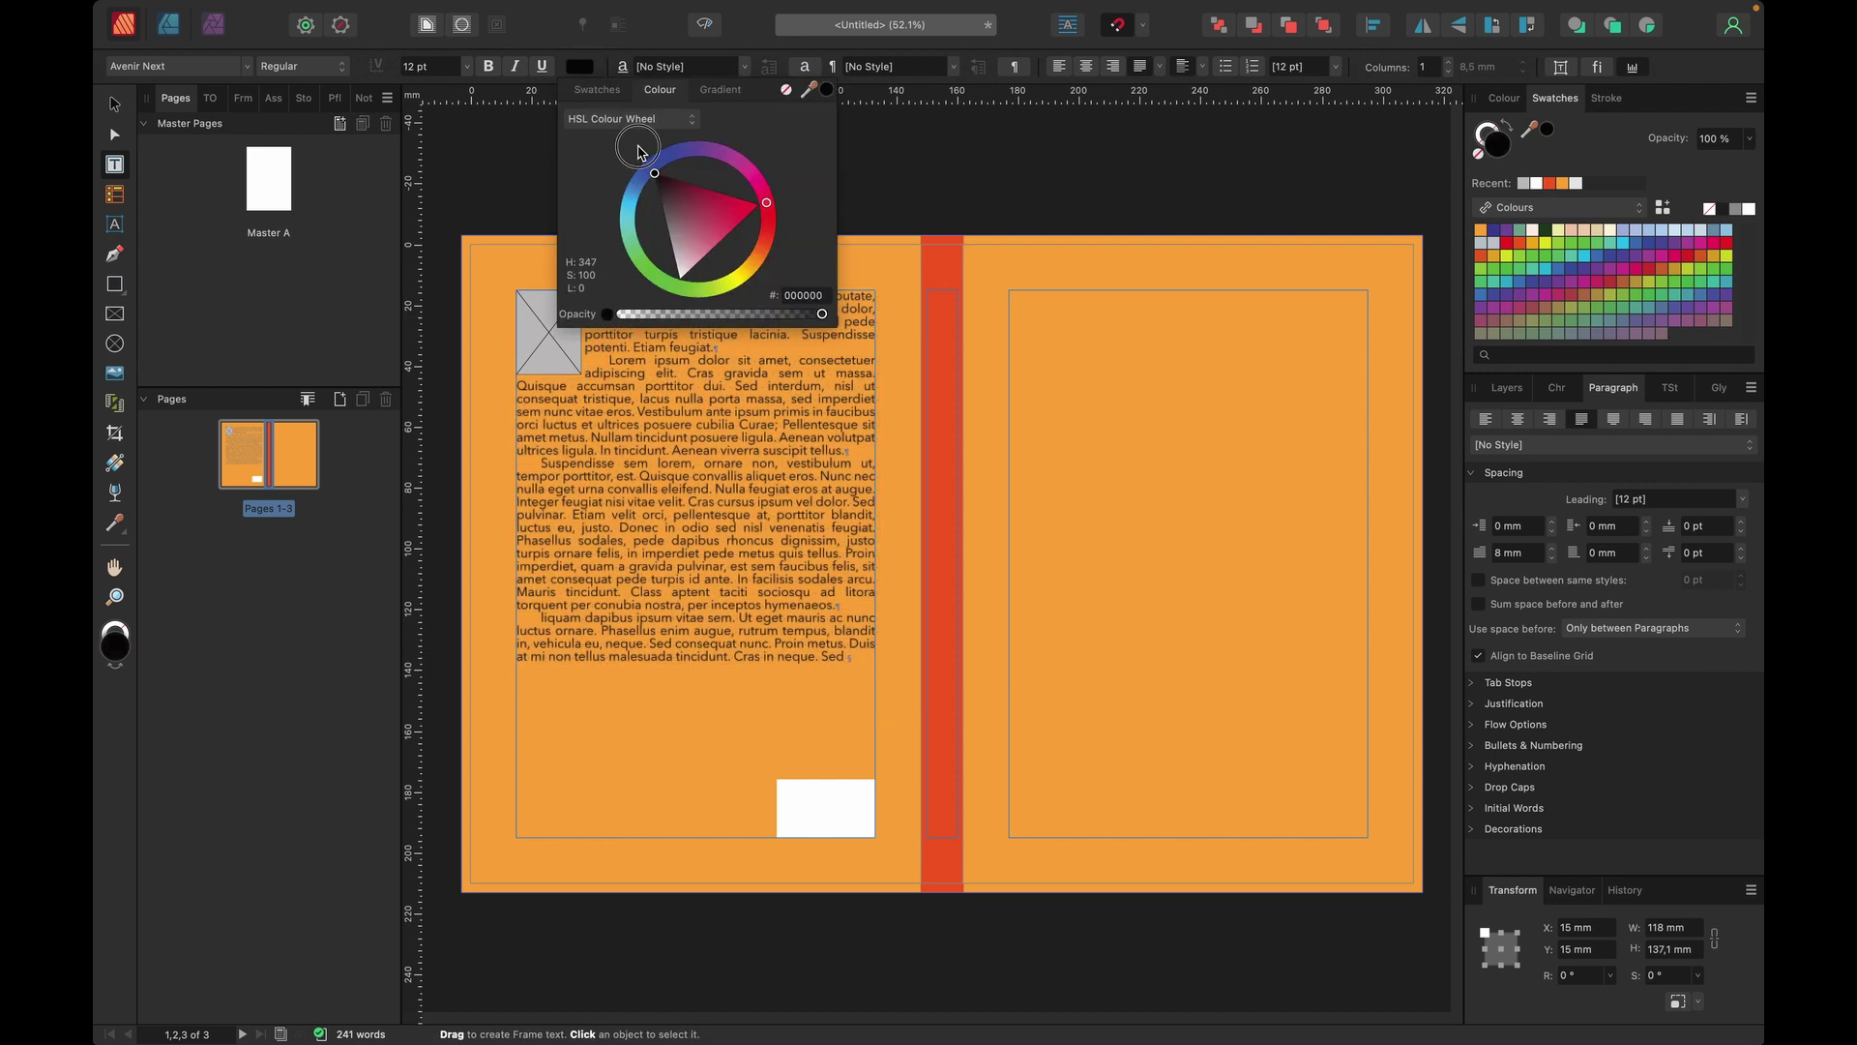
# Step: Set the body text size to 14 pt and deselect the frame
pyautogui.click(468, 68)
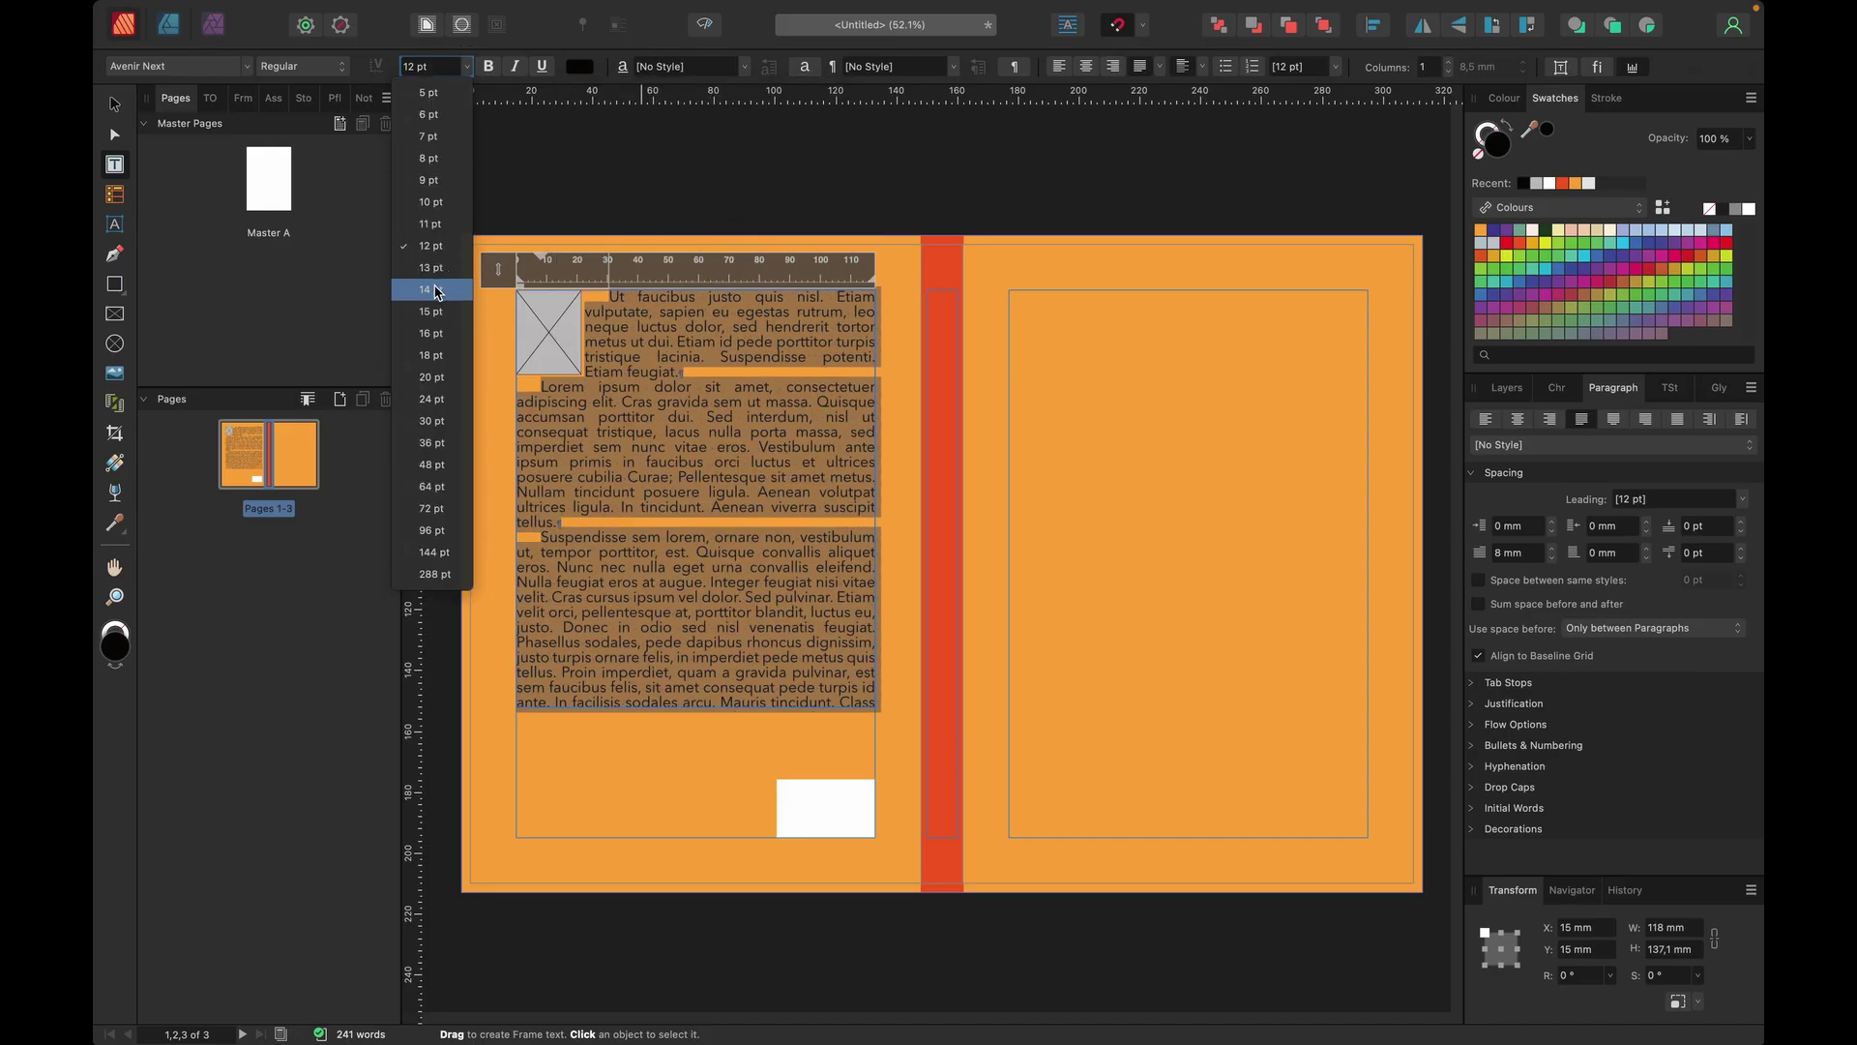
pyautogui.click(434, 291)
pyautogui.click(116, 105)
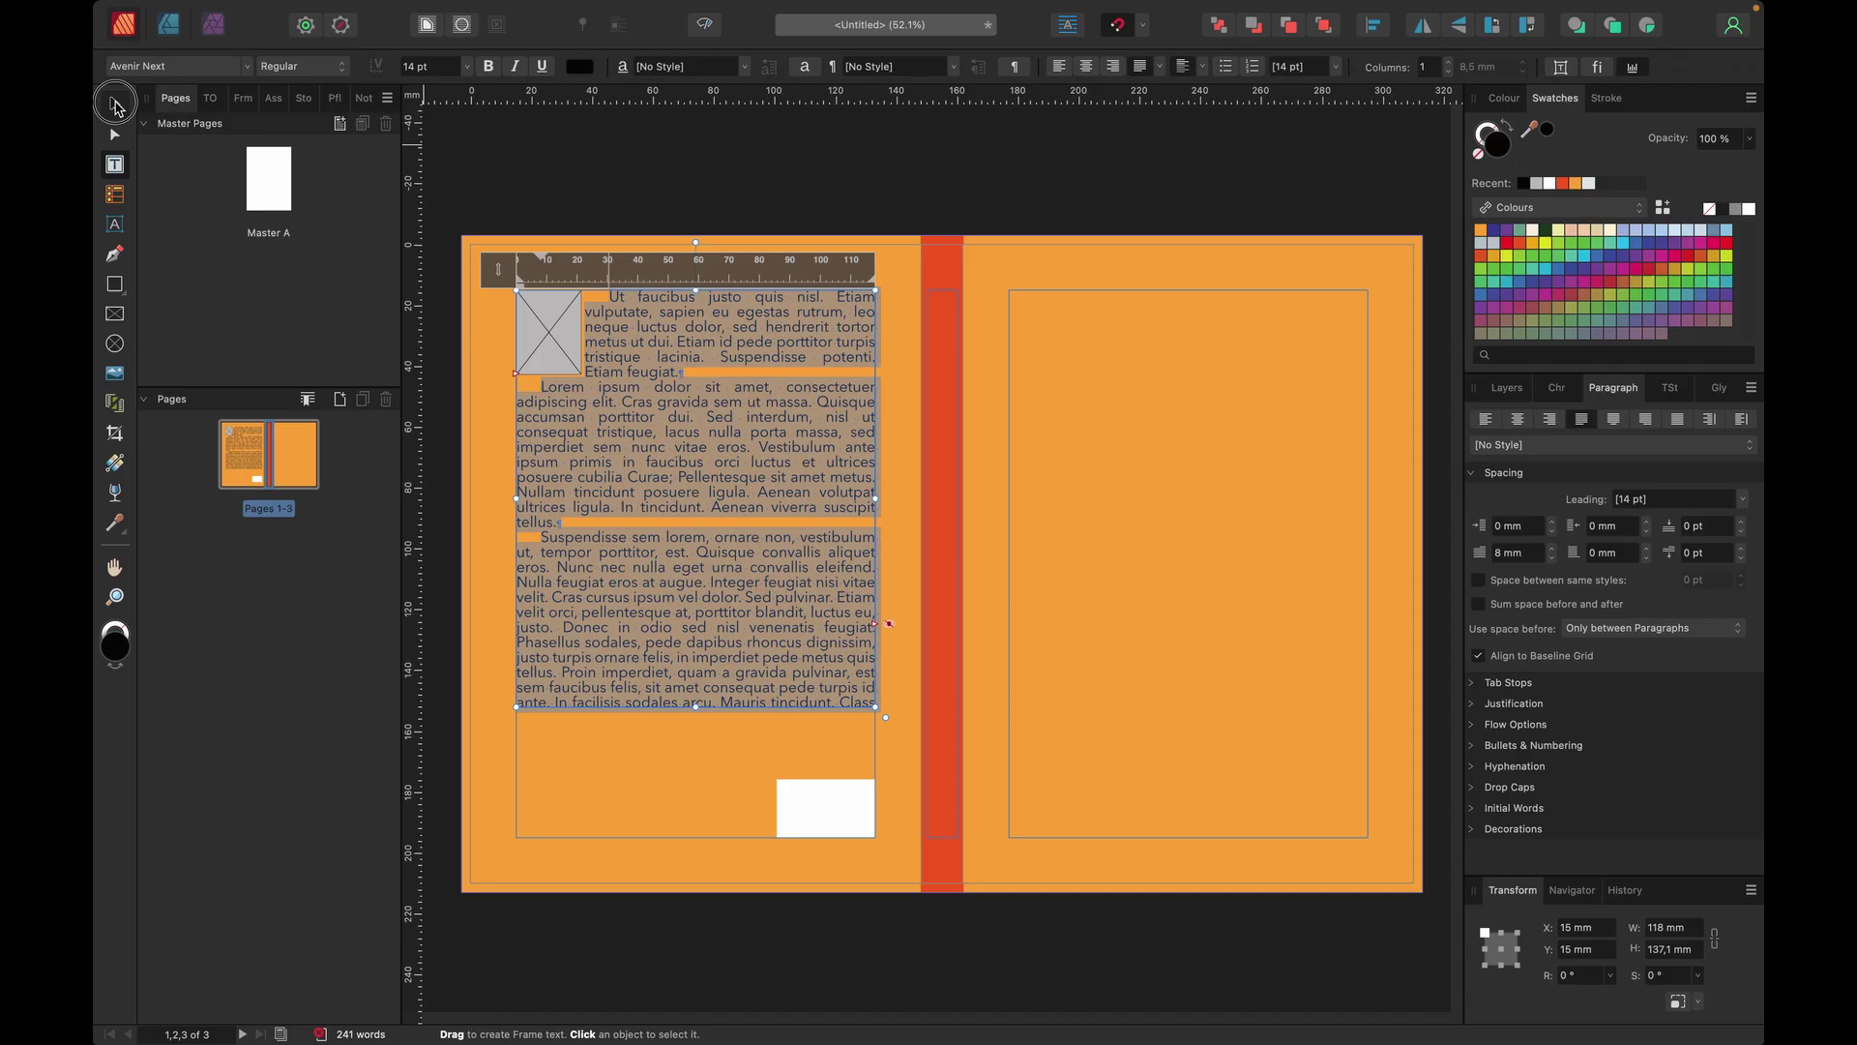
pyautogui.click(642, 154)
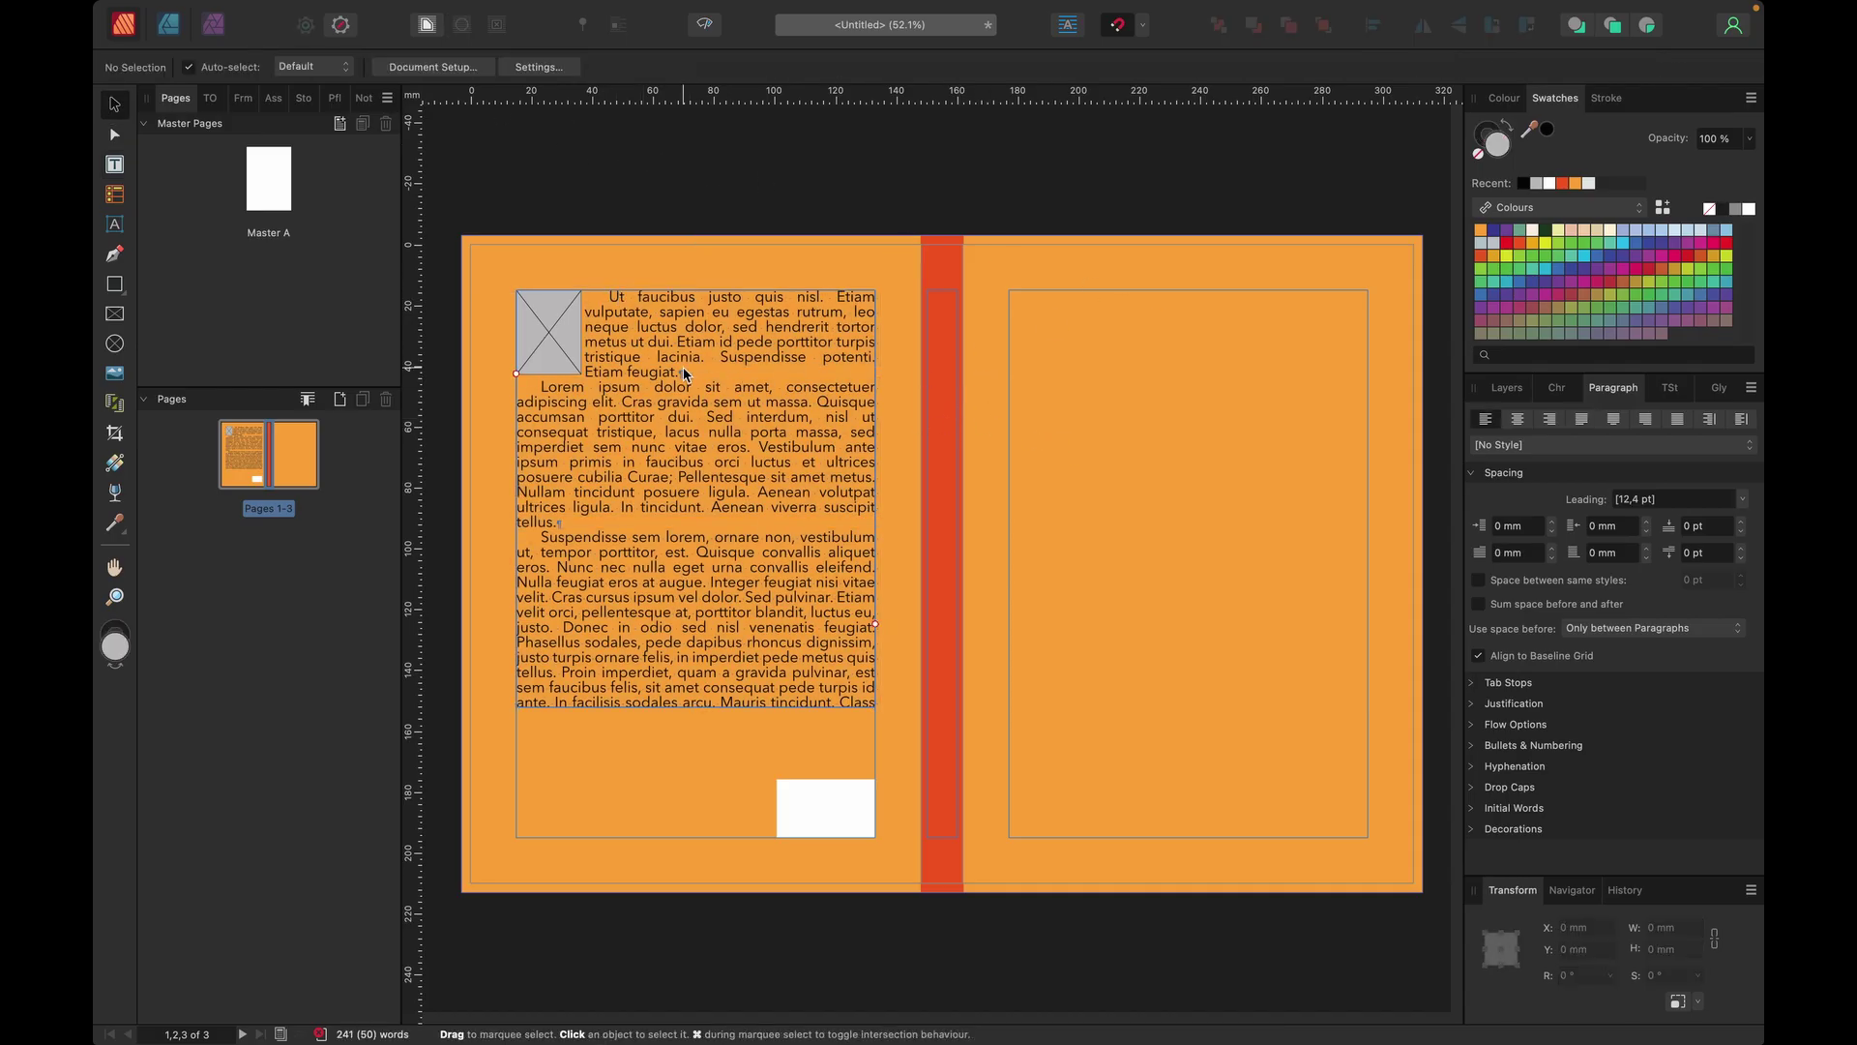
# Step: Set the first paragraph's first-line indent to 0 mm and enable a three-line 'U' drop cap
pyautogui.doubleClick(683, 371)
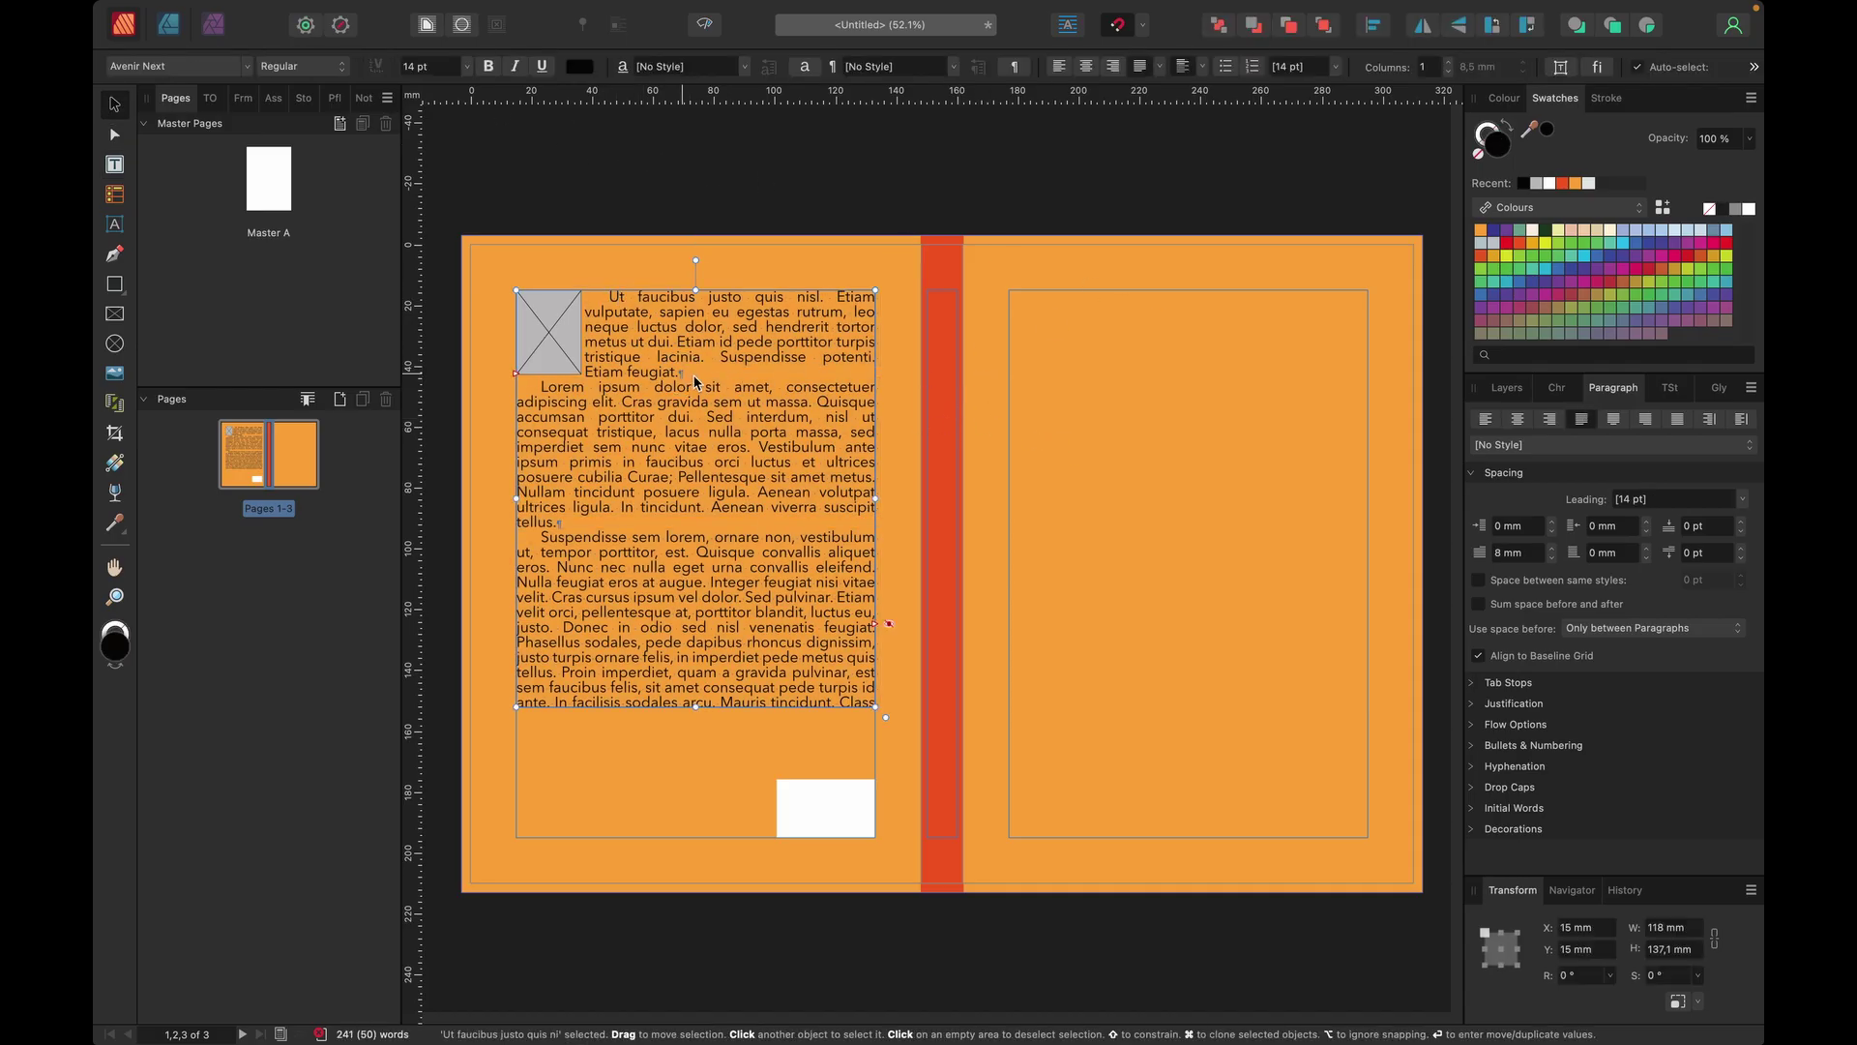
pyautogui.tripleClick(628, 334)
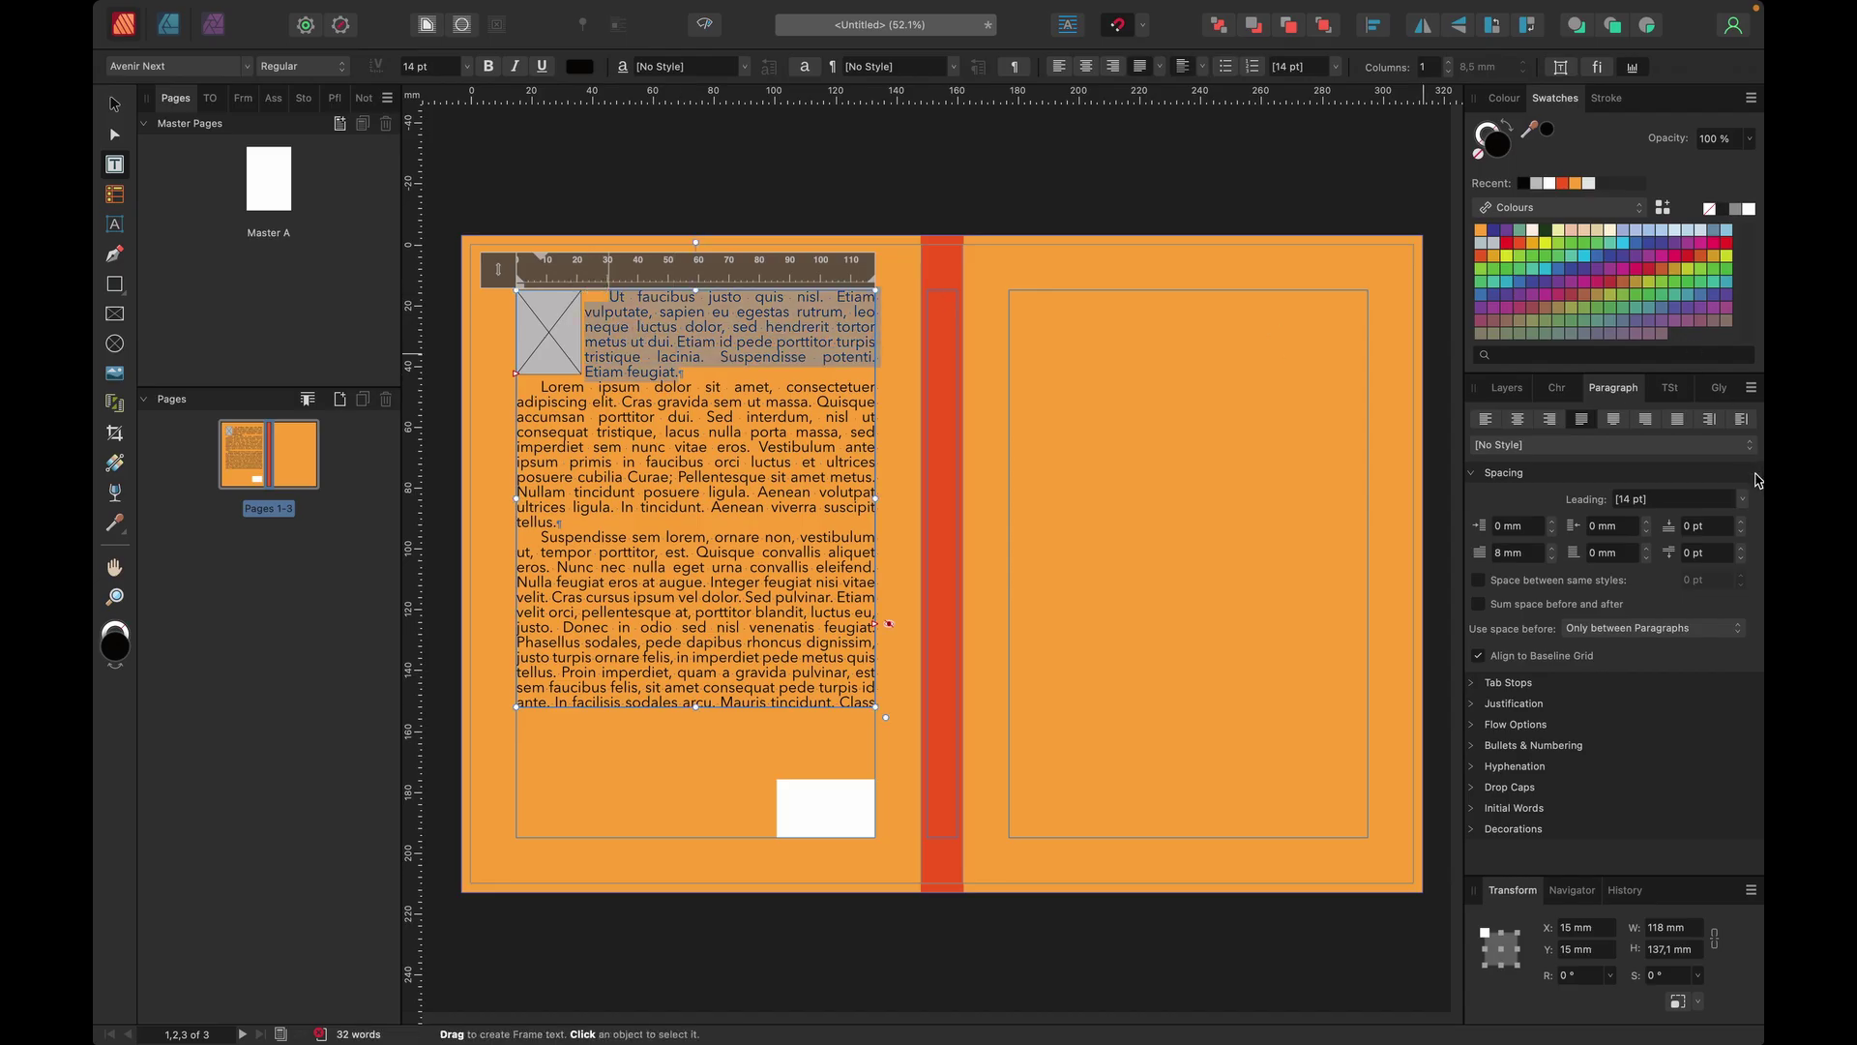
pyautogui.click(1554, 561)
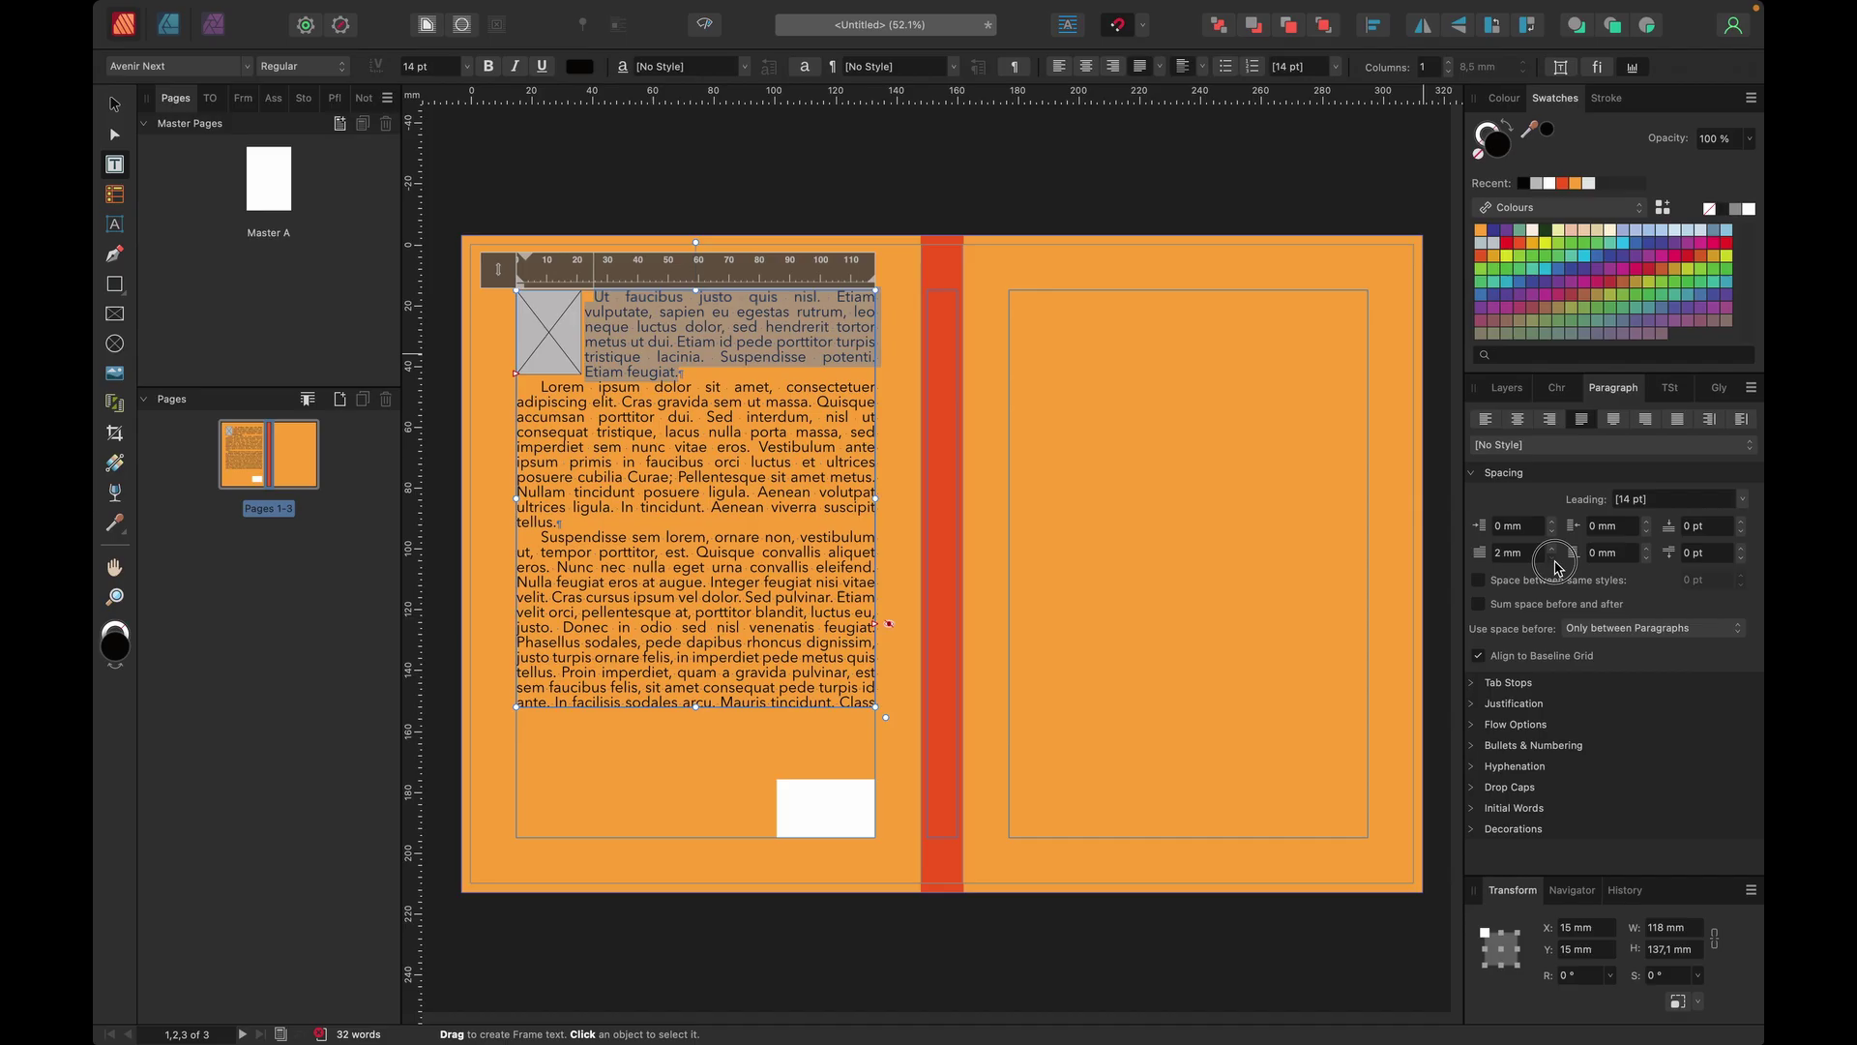
pyautogui.click(1554, 559)
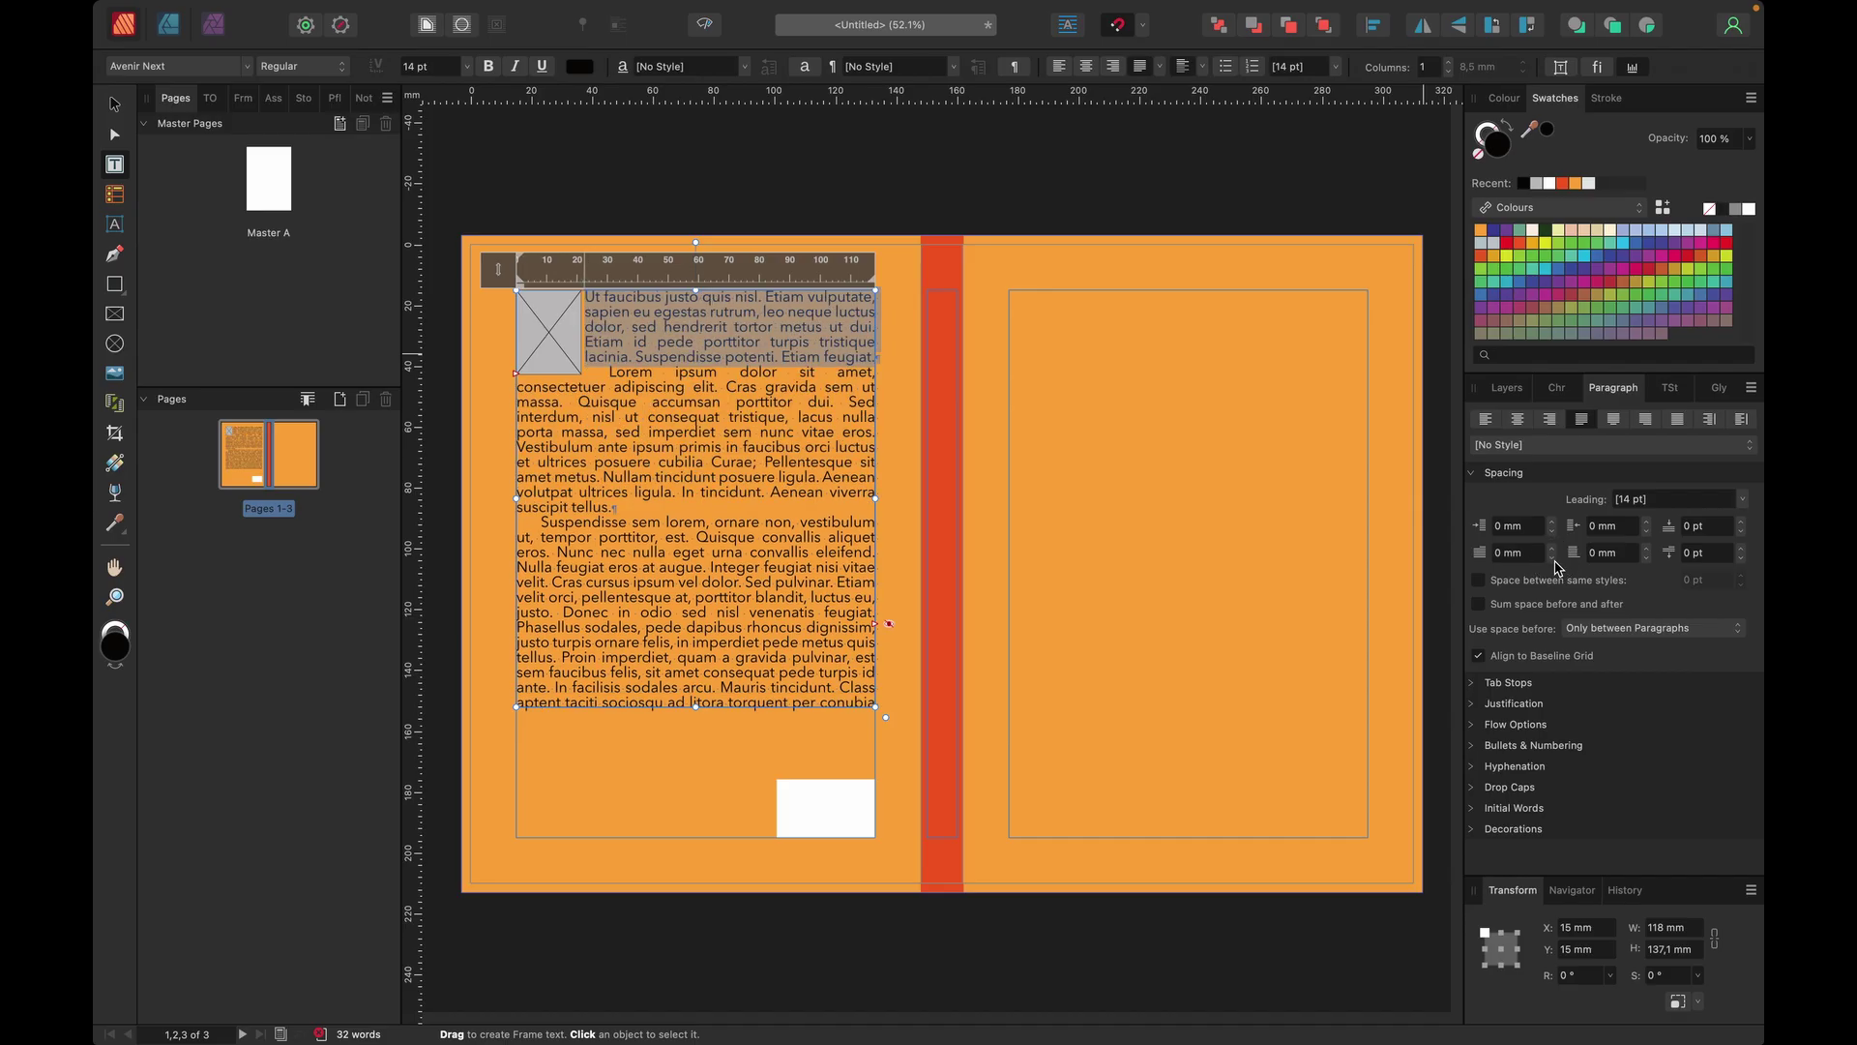
pyautogui.click(1471, 788)
pyautogui.click(1562, 812)
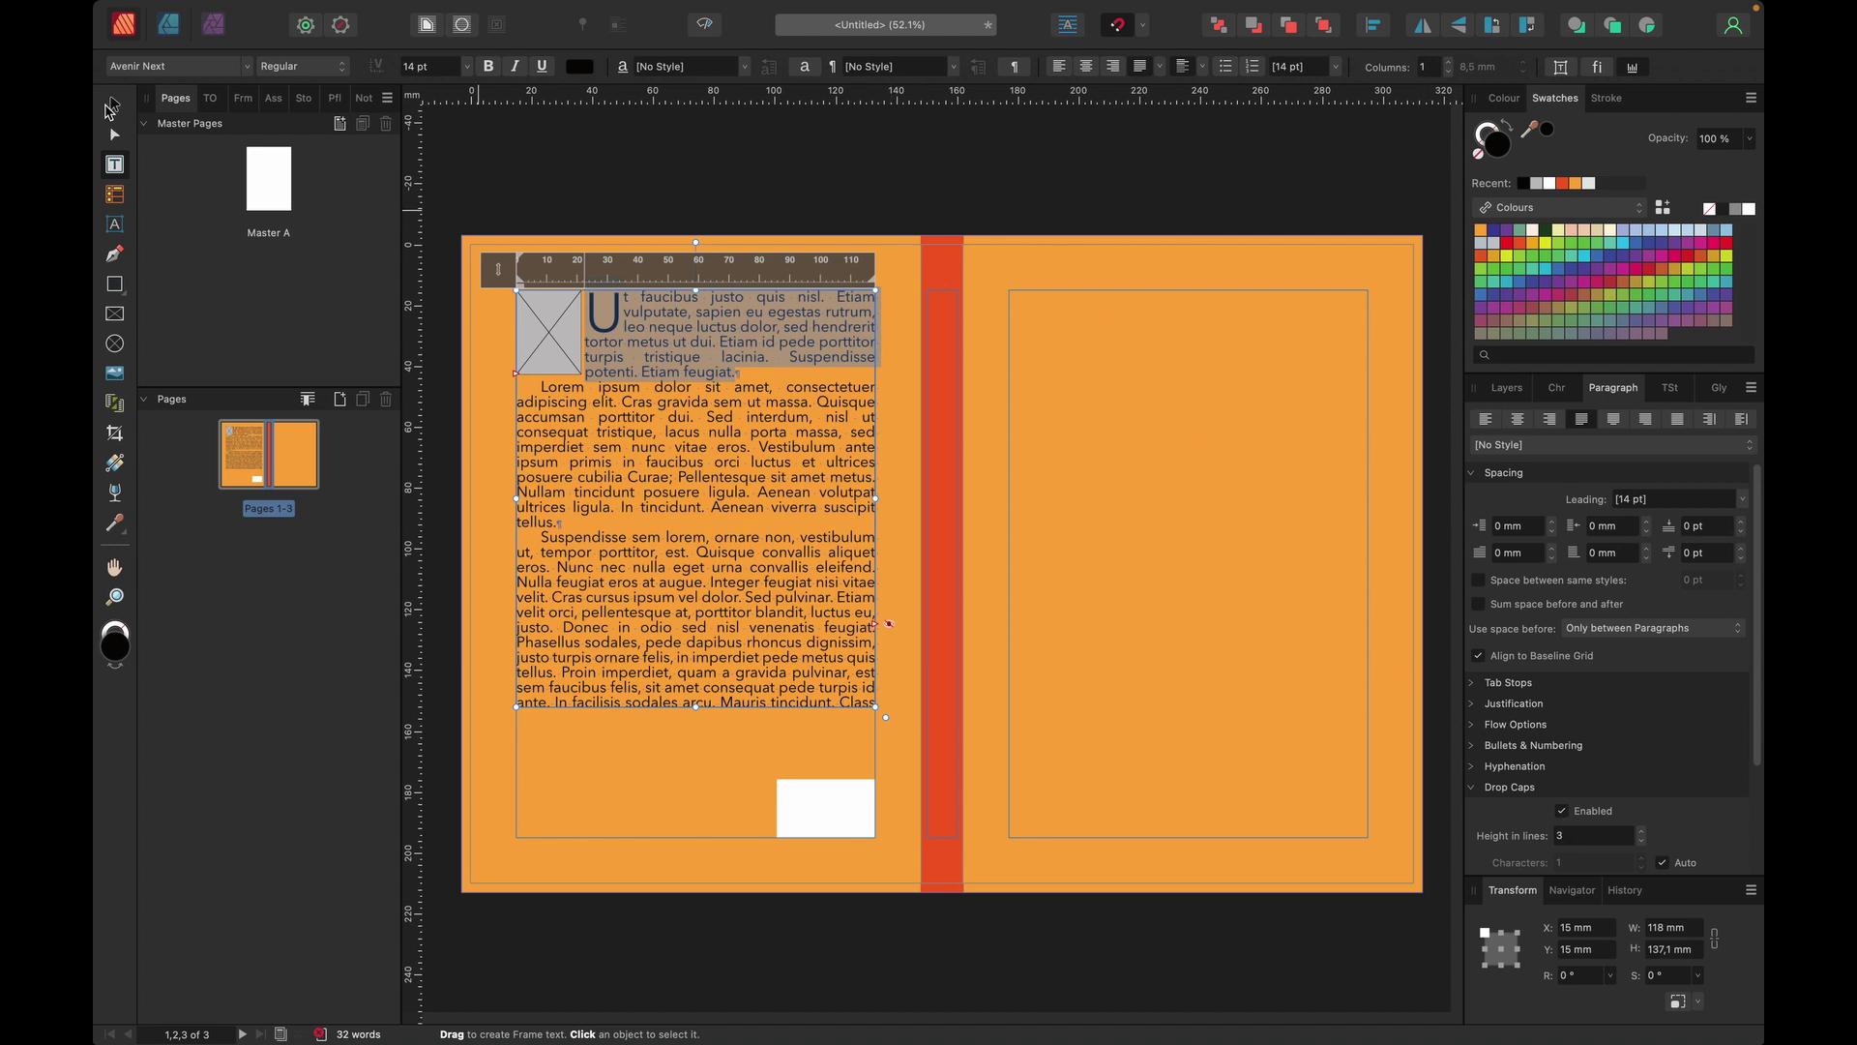
pyautogui.press('Escape')
pyautogui.press('Escape')
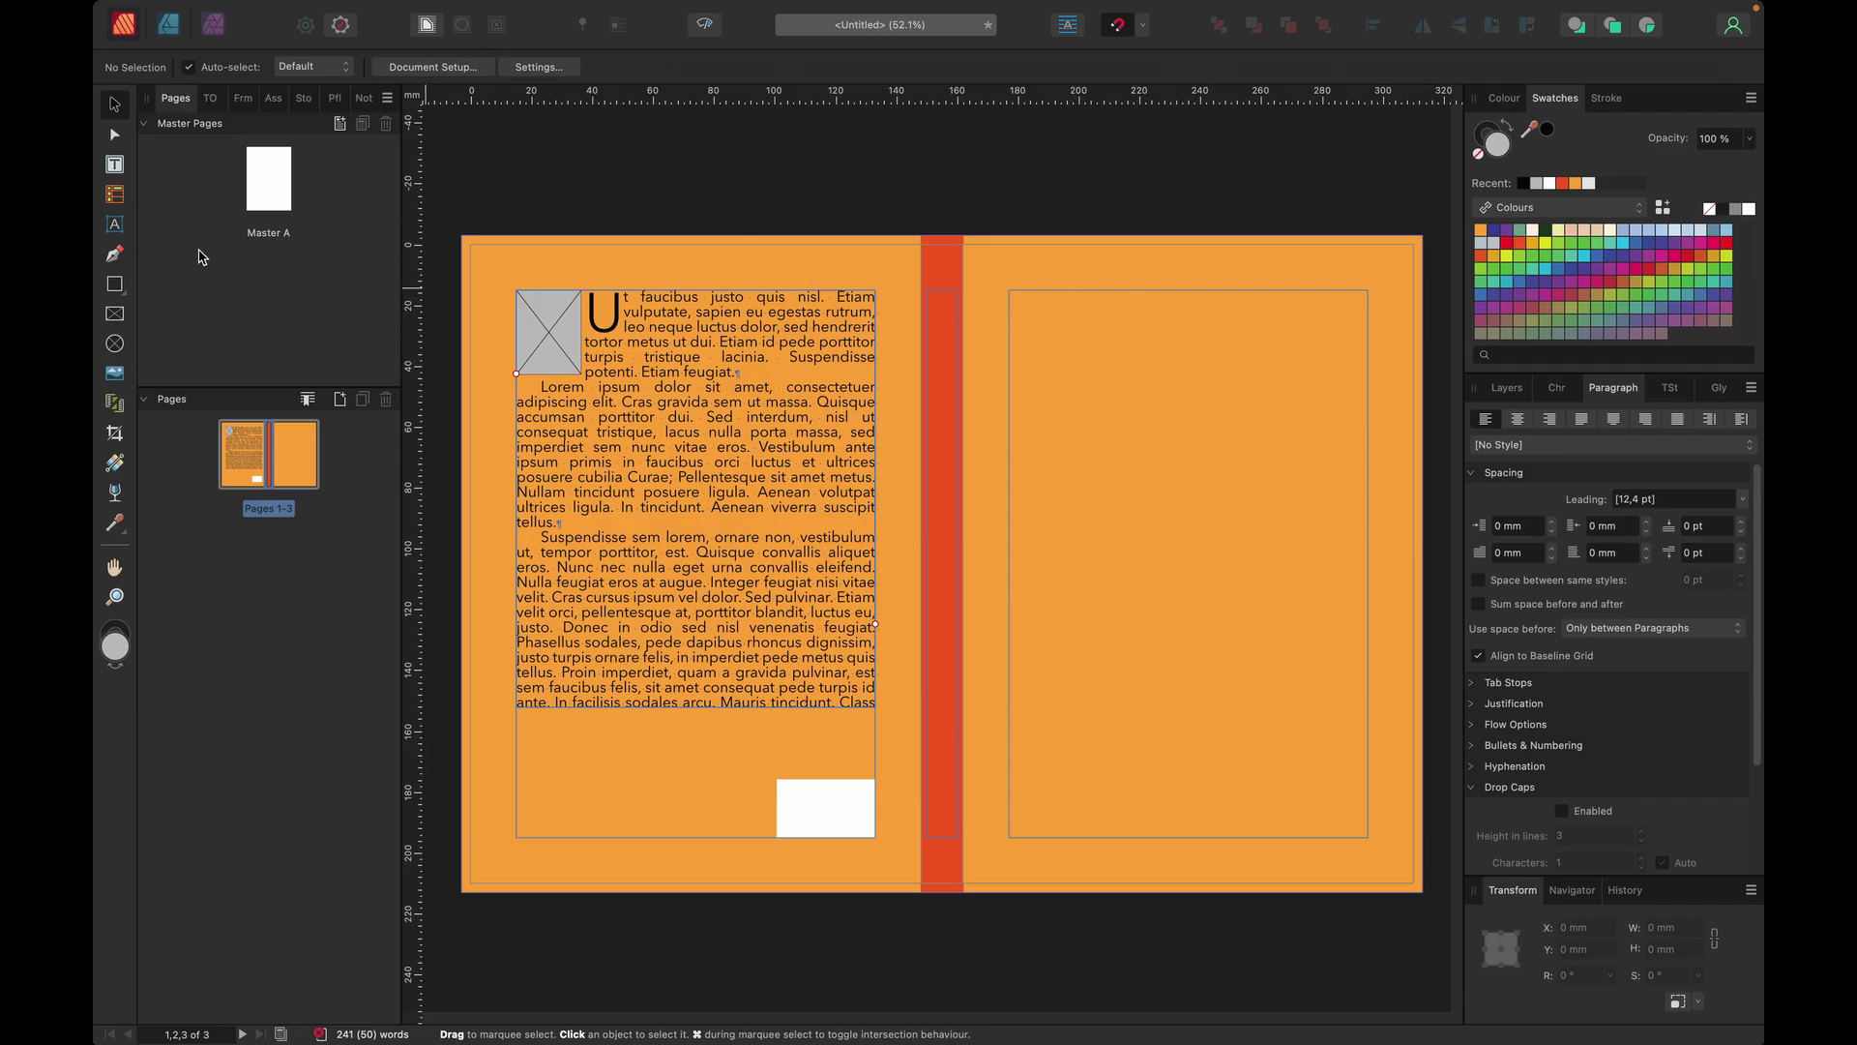
# Step: Add large 'Front Cove' art text near the top of the right page and reposition it
pyautogui.click(114, 225)
pyautogui.moveTo(1097, 315)
pyautogui.mouseDown()
pyautogui.moveTo(1177, 391)
pyautogui.moveTo(1156, 346)
pyautogui.moveTo(1167, 359)
pyautogui.mouseUp()
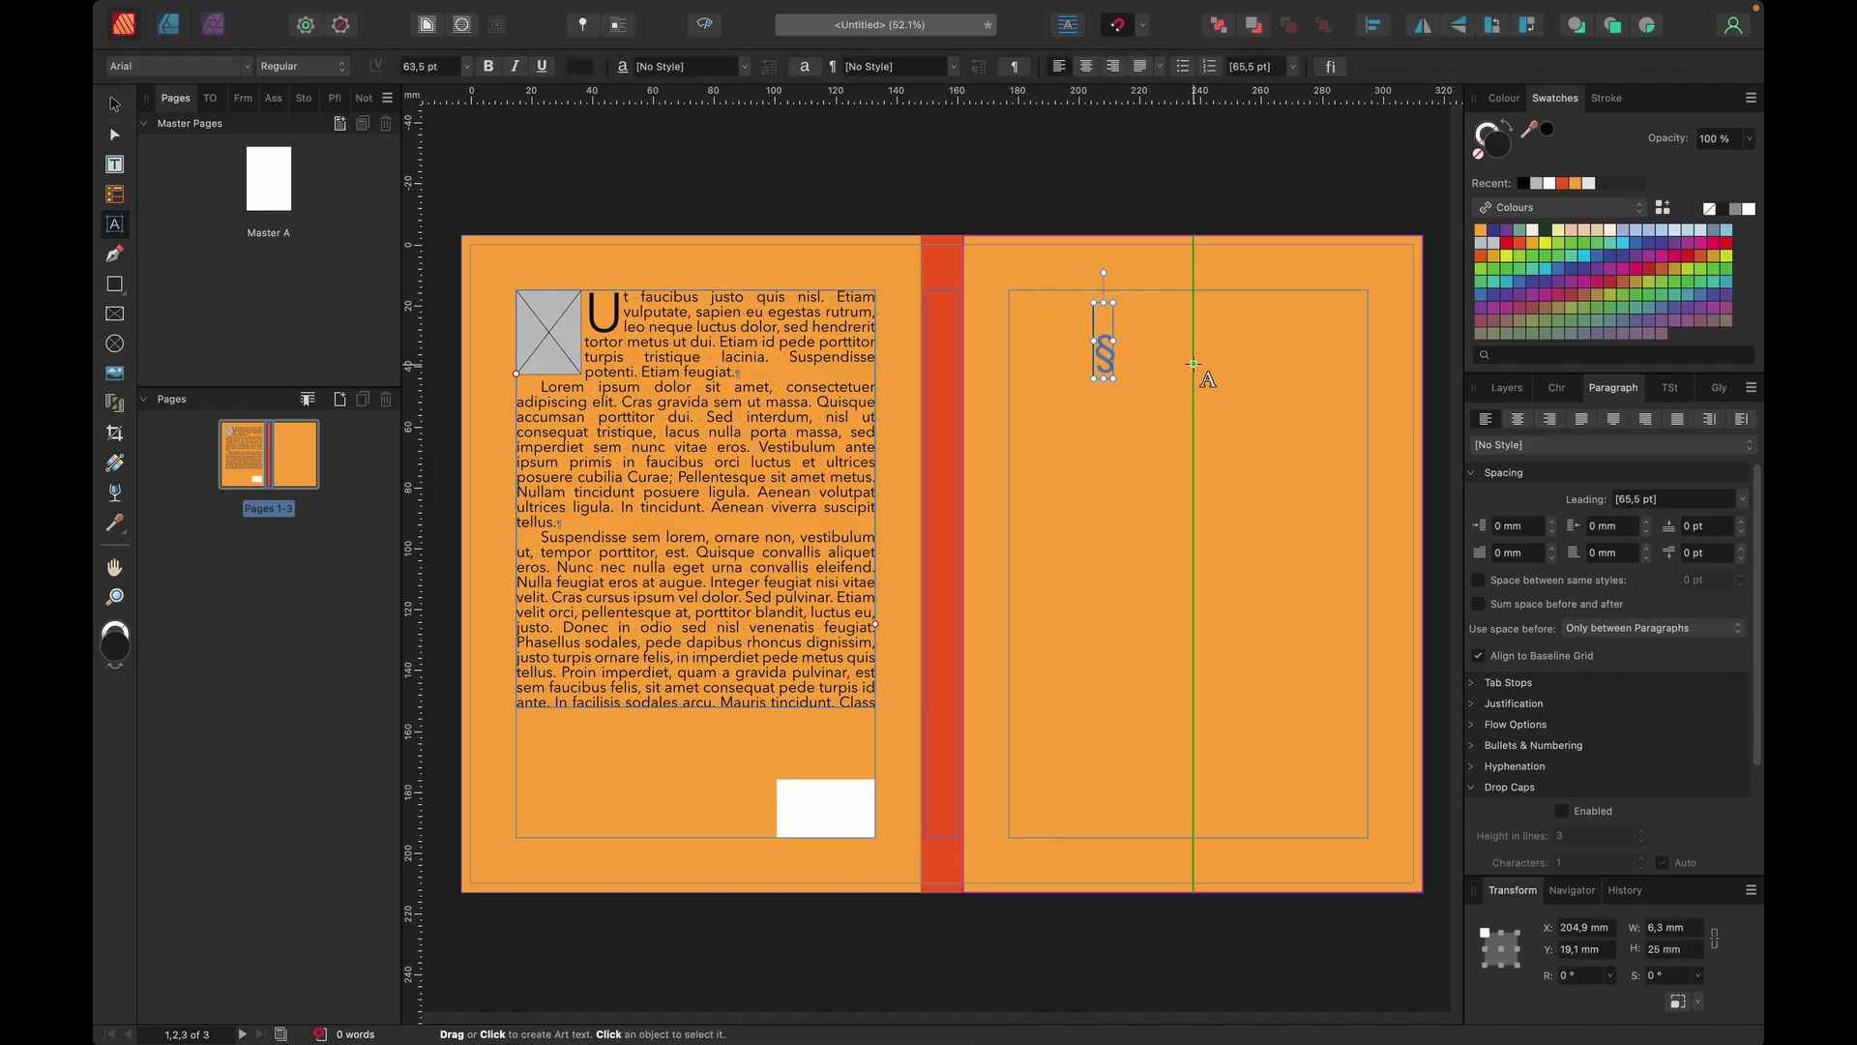
pyautogui.write('Front Cove')
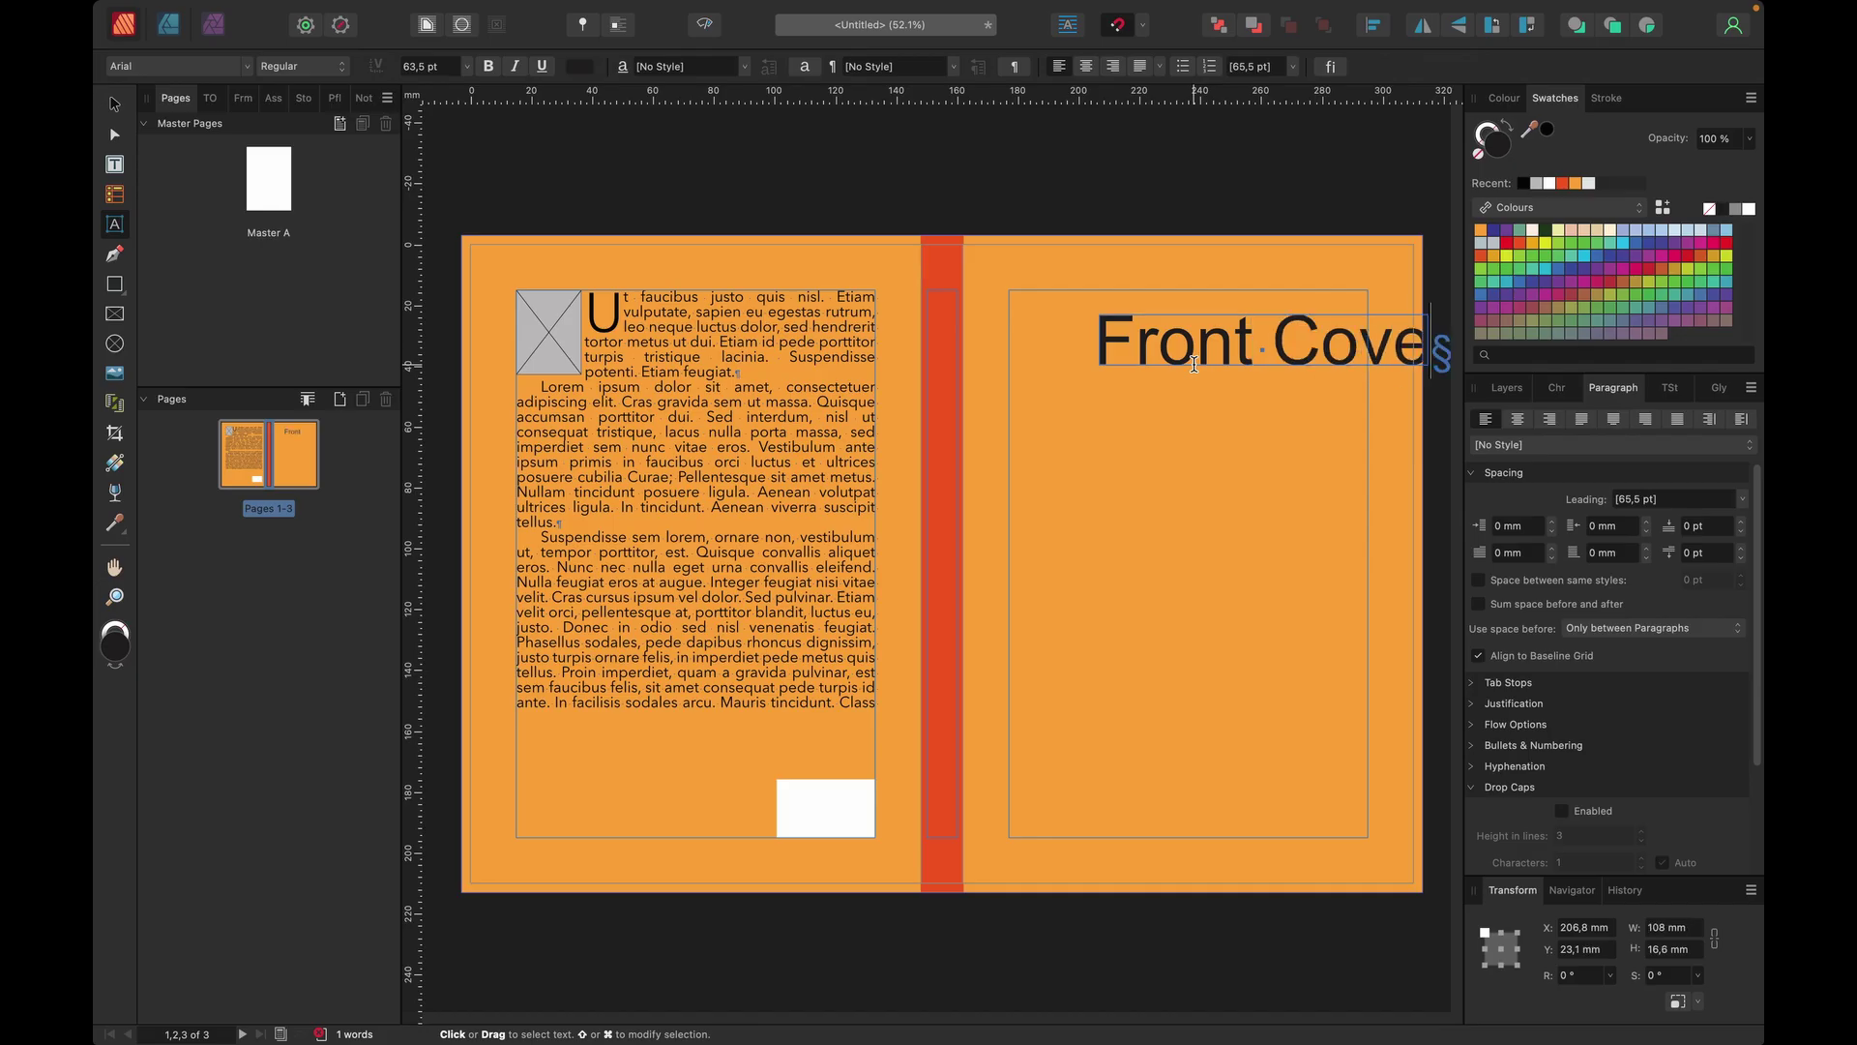
pyautogui.press('Escape')
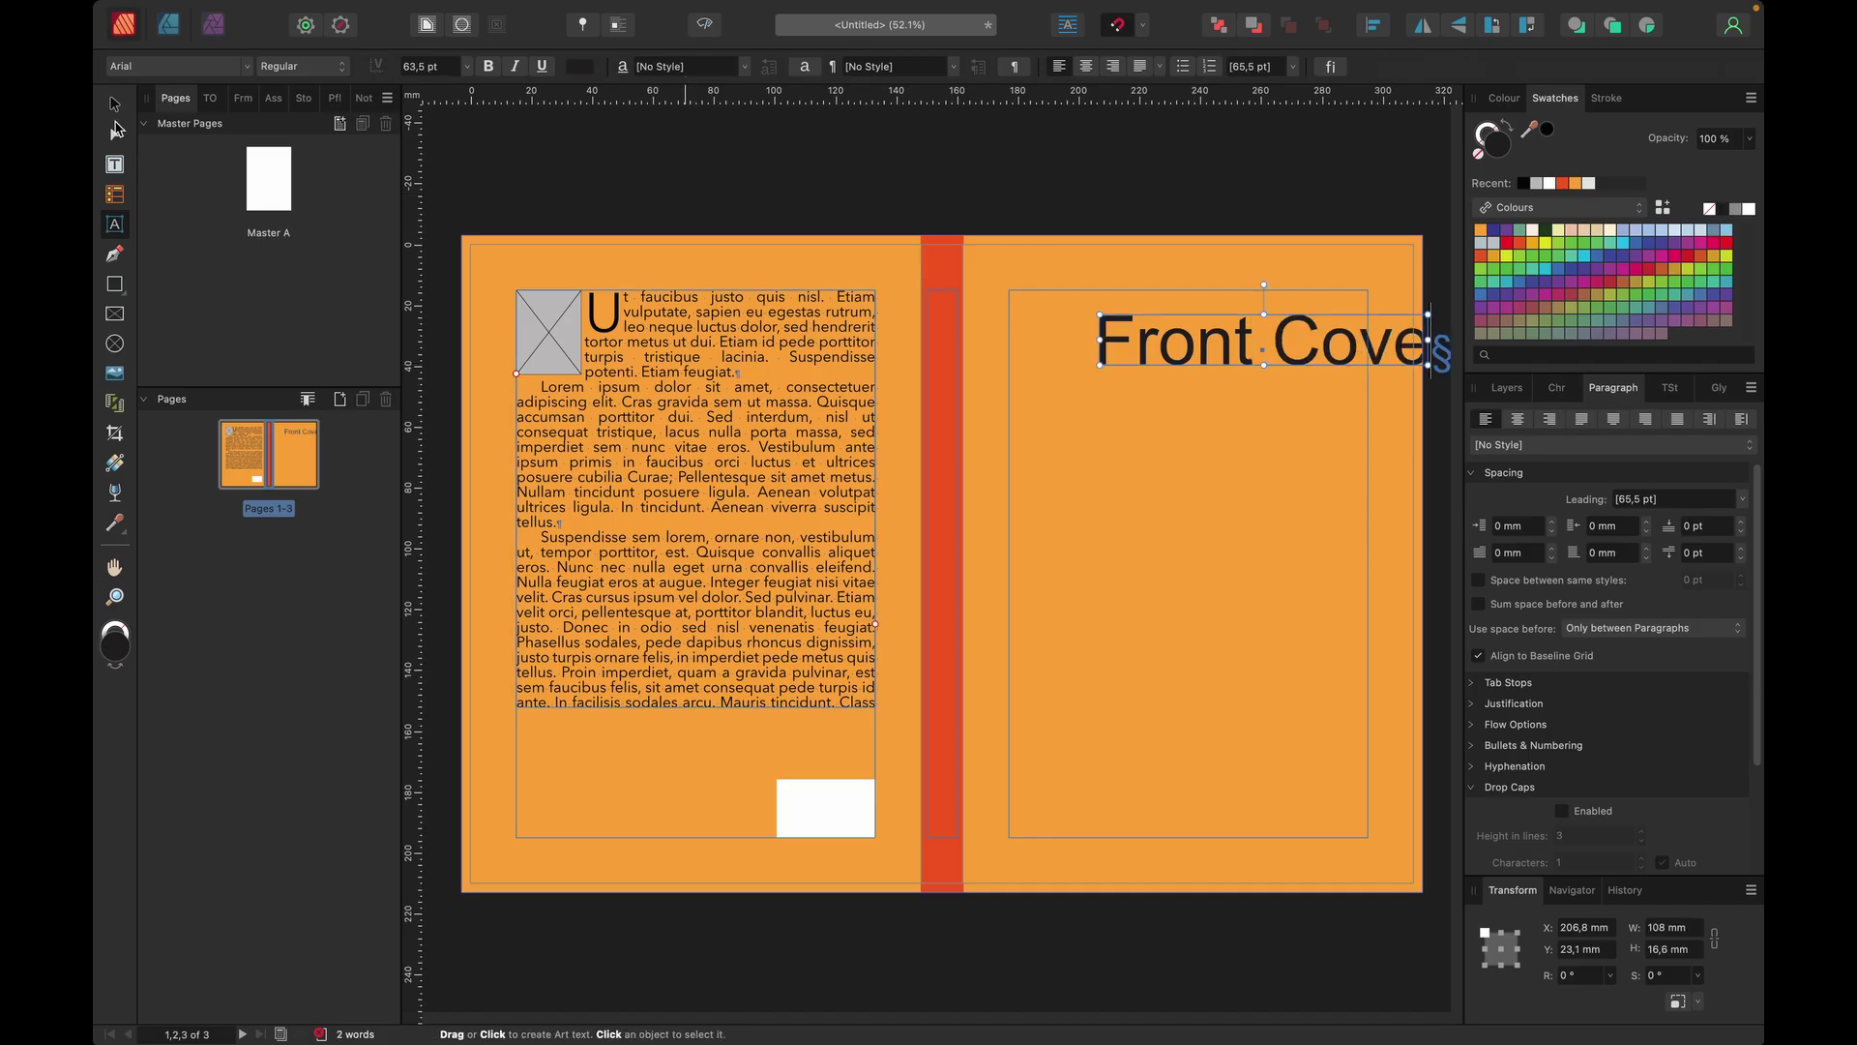
pyautogui.click(114, 104)
pyautogui.moveTo(1293, 358); pyautogui.dragTo(1234, 361)
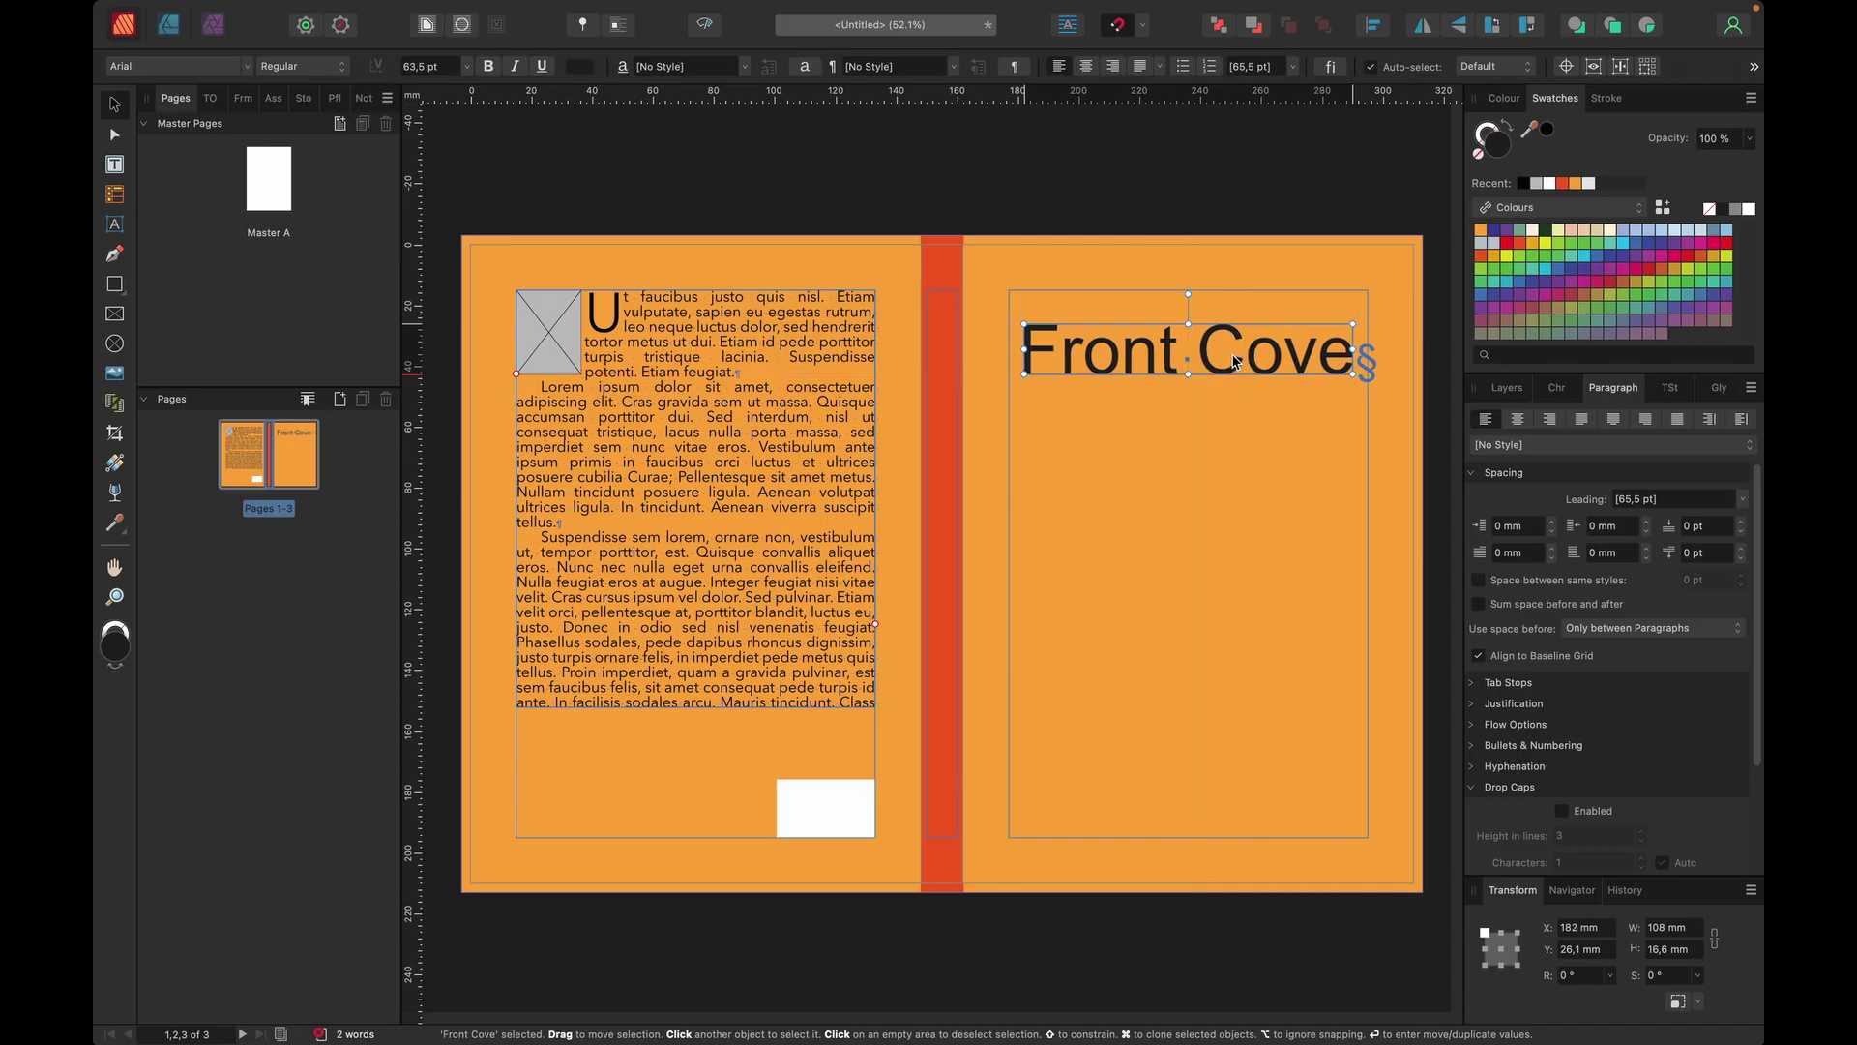
# Step: Clone the Front Cove title by dragging a copy down near the page bottom
pyautogui.click(1149, 160)
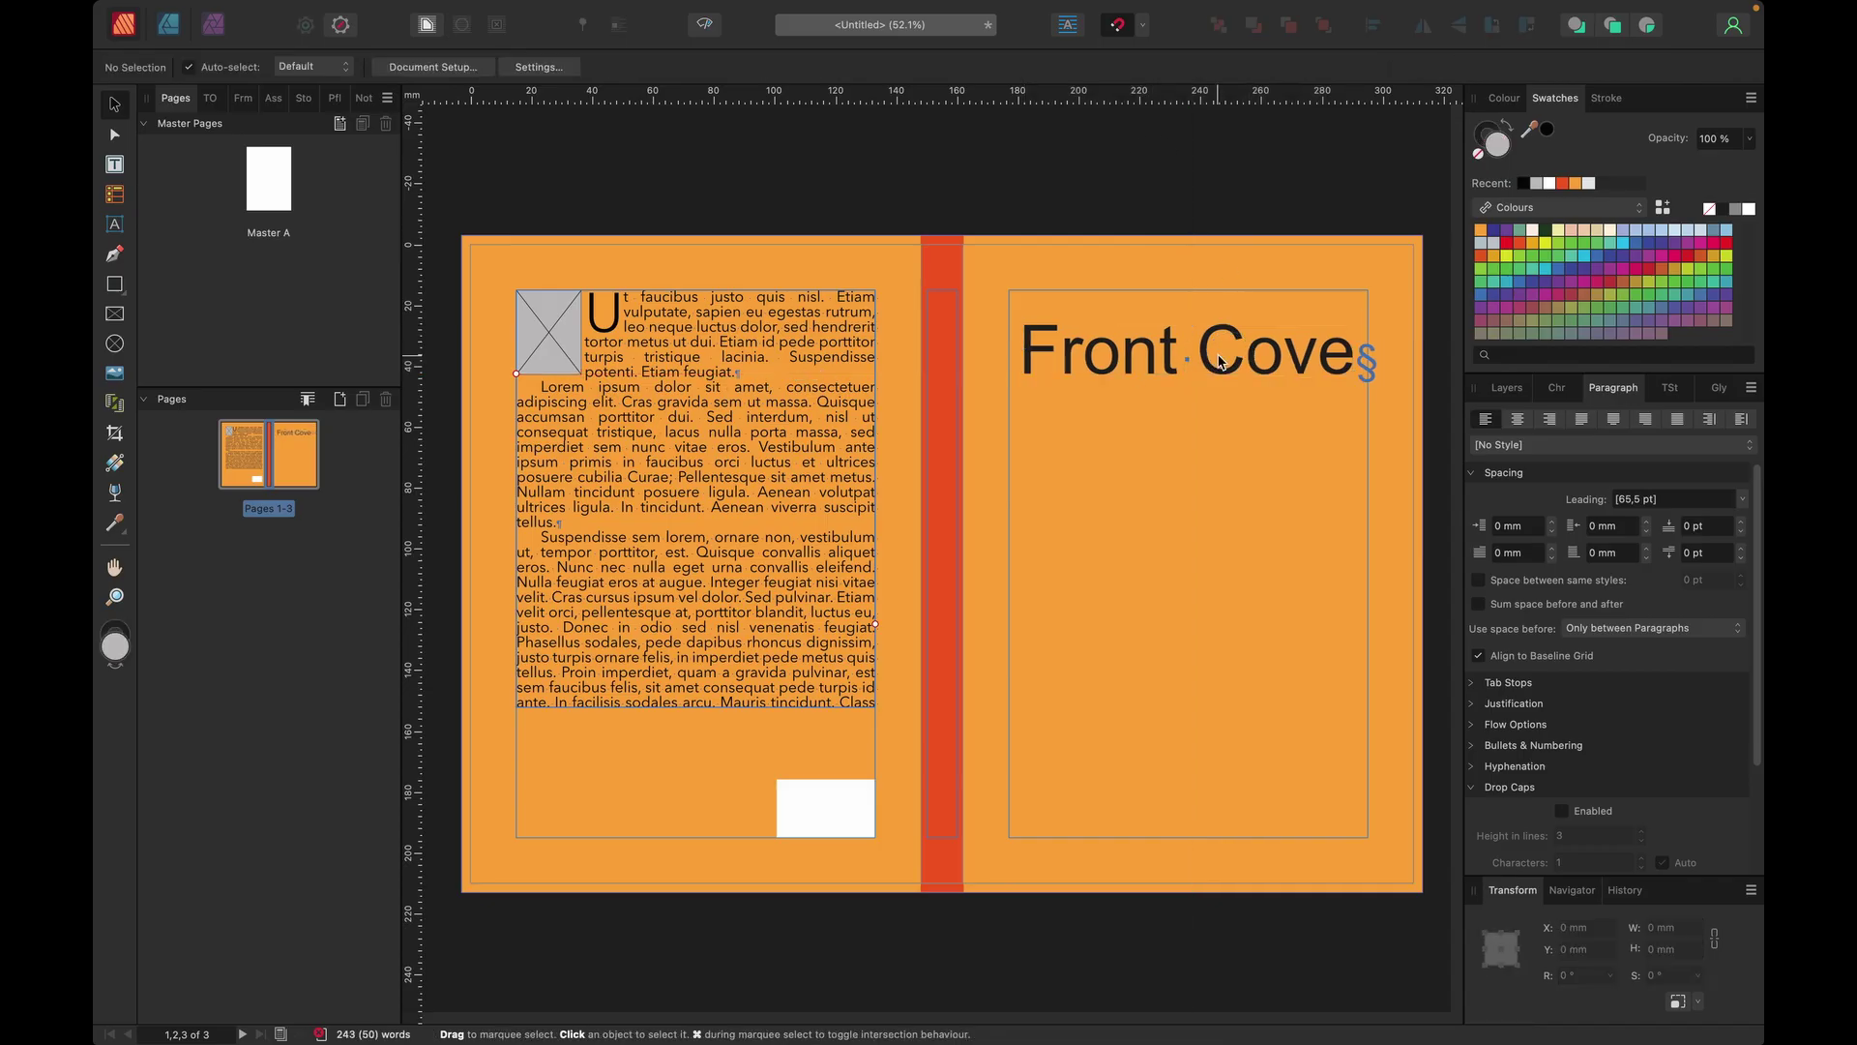
pyautogui.click(1222, 364)
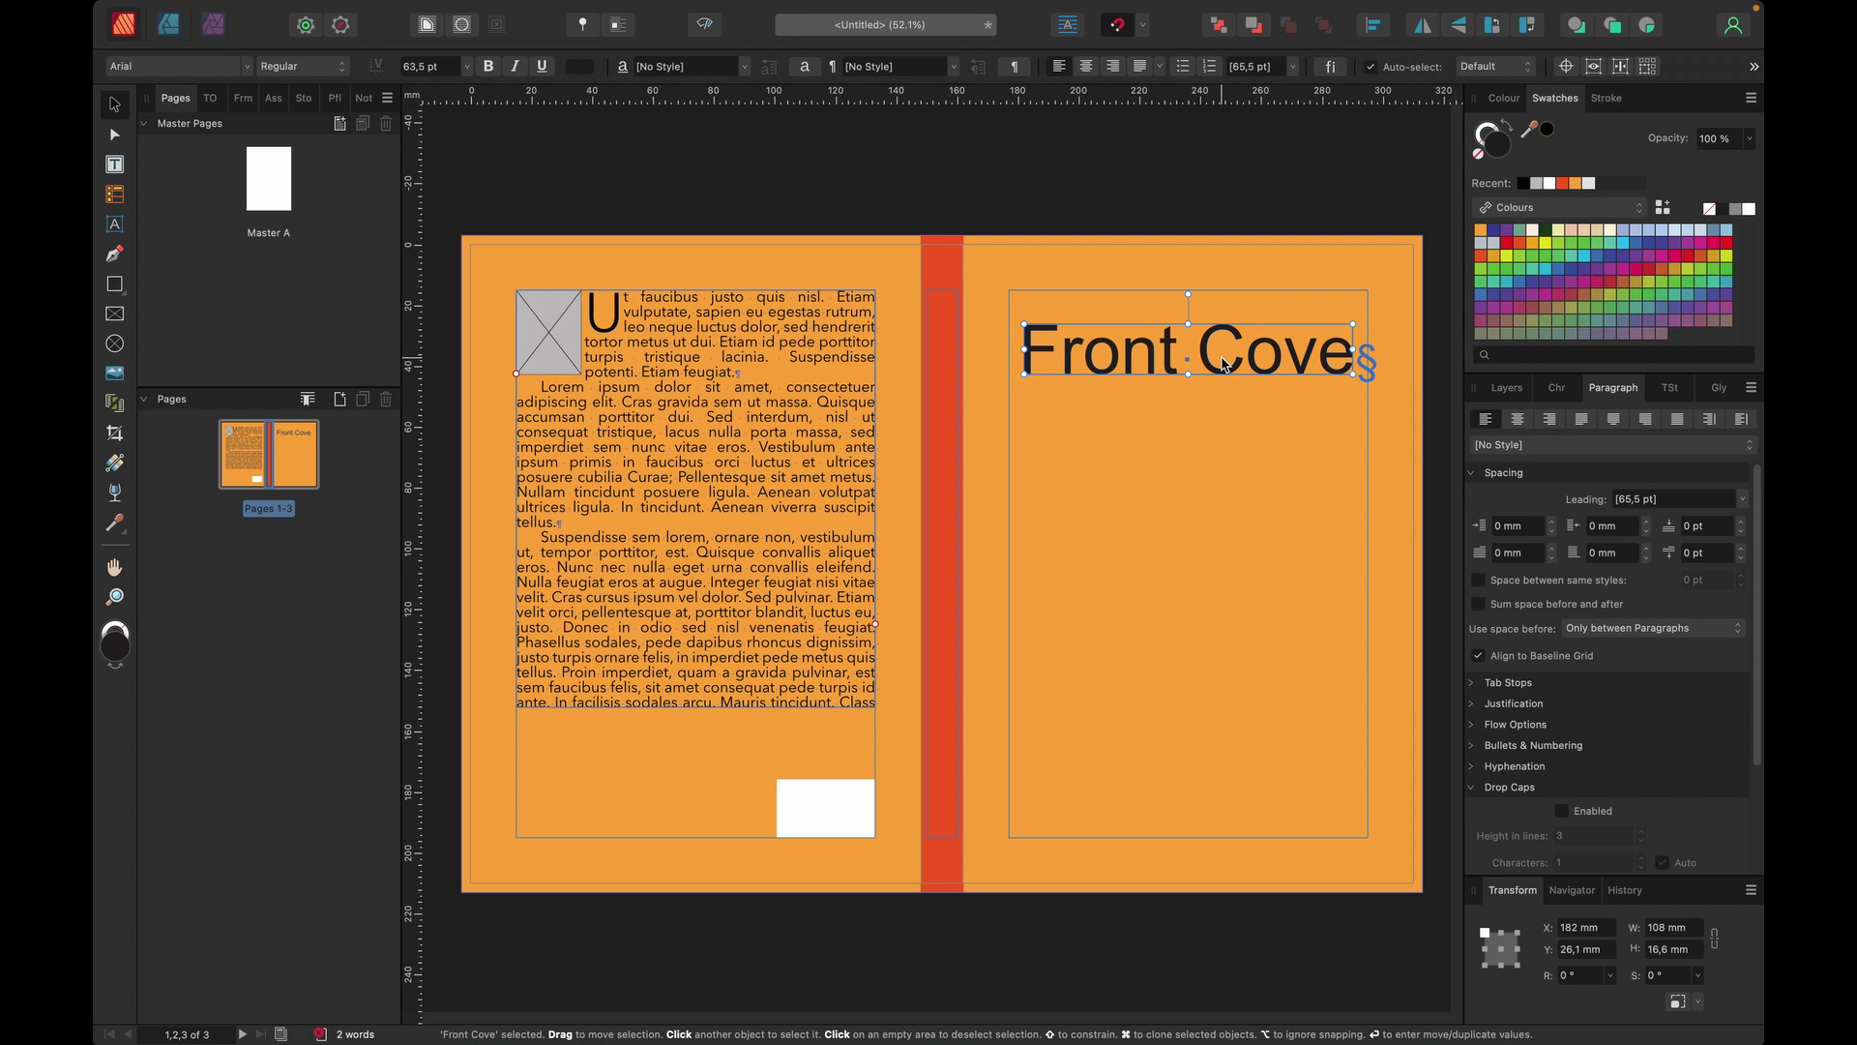
pyautogui.moveTo(1223, 363)
pyautogui.mouseDown()
pyautogui.moveTo(1210, 767)
pyautogui.moveTo(1231, 779)
pyautogui.mouseUp()
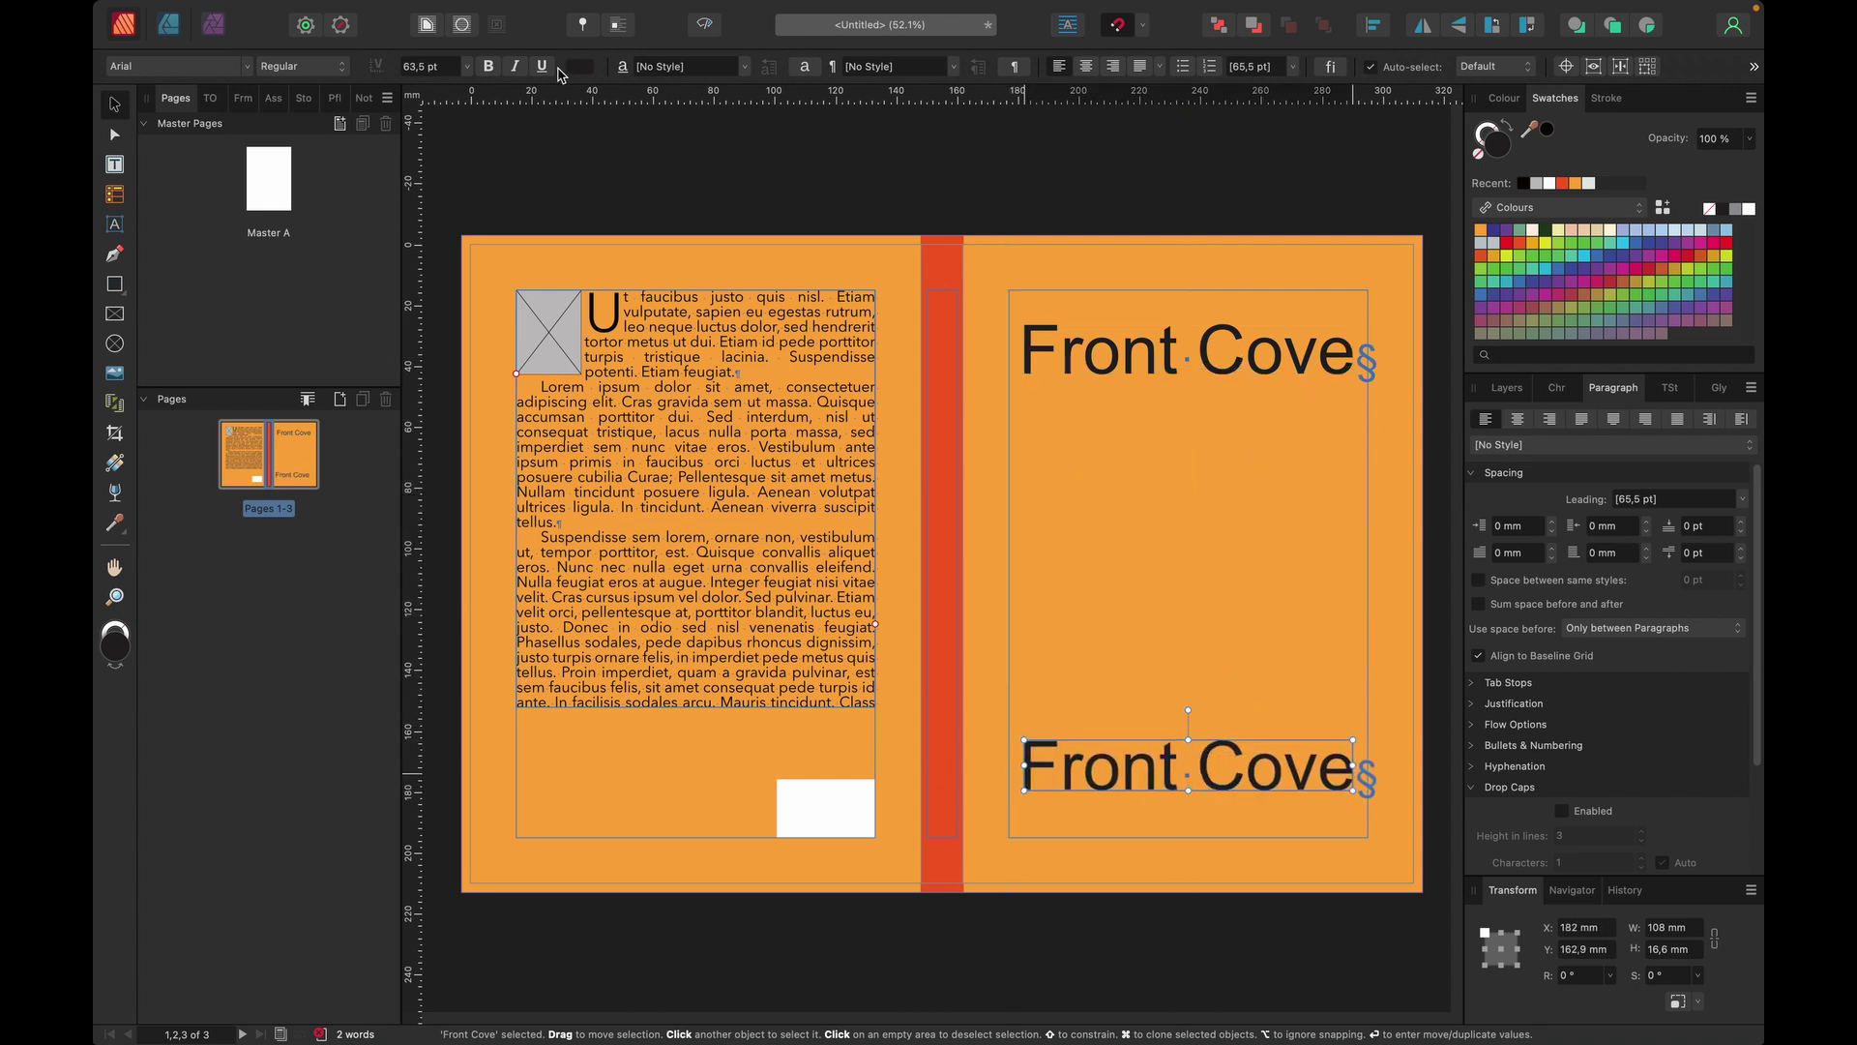
# Step: Resize the copied title to 48 pt and move it lower on the cover
pyautogui.click(466, 66)
pyautogui.click(448, 473)
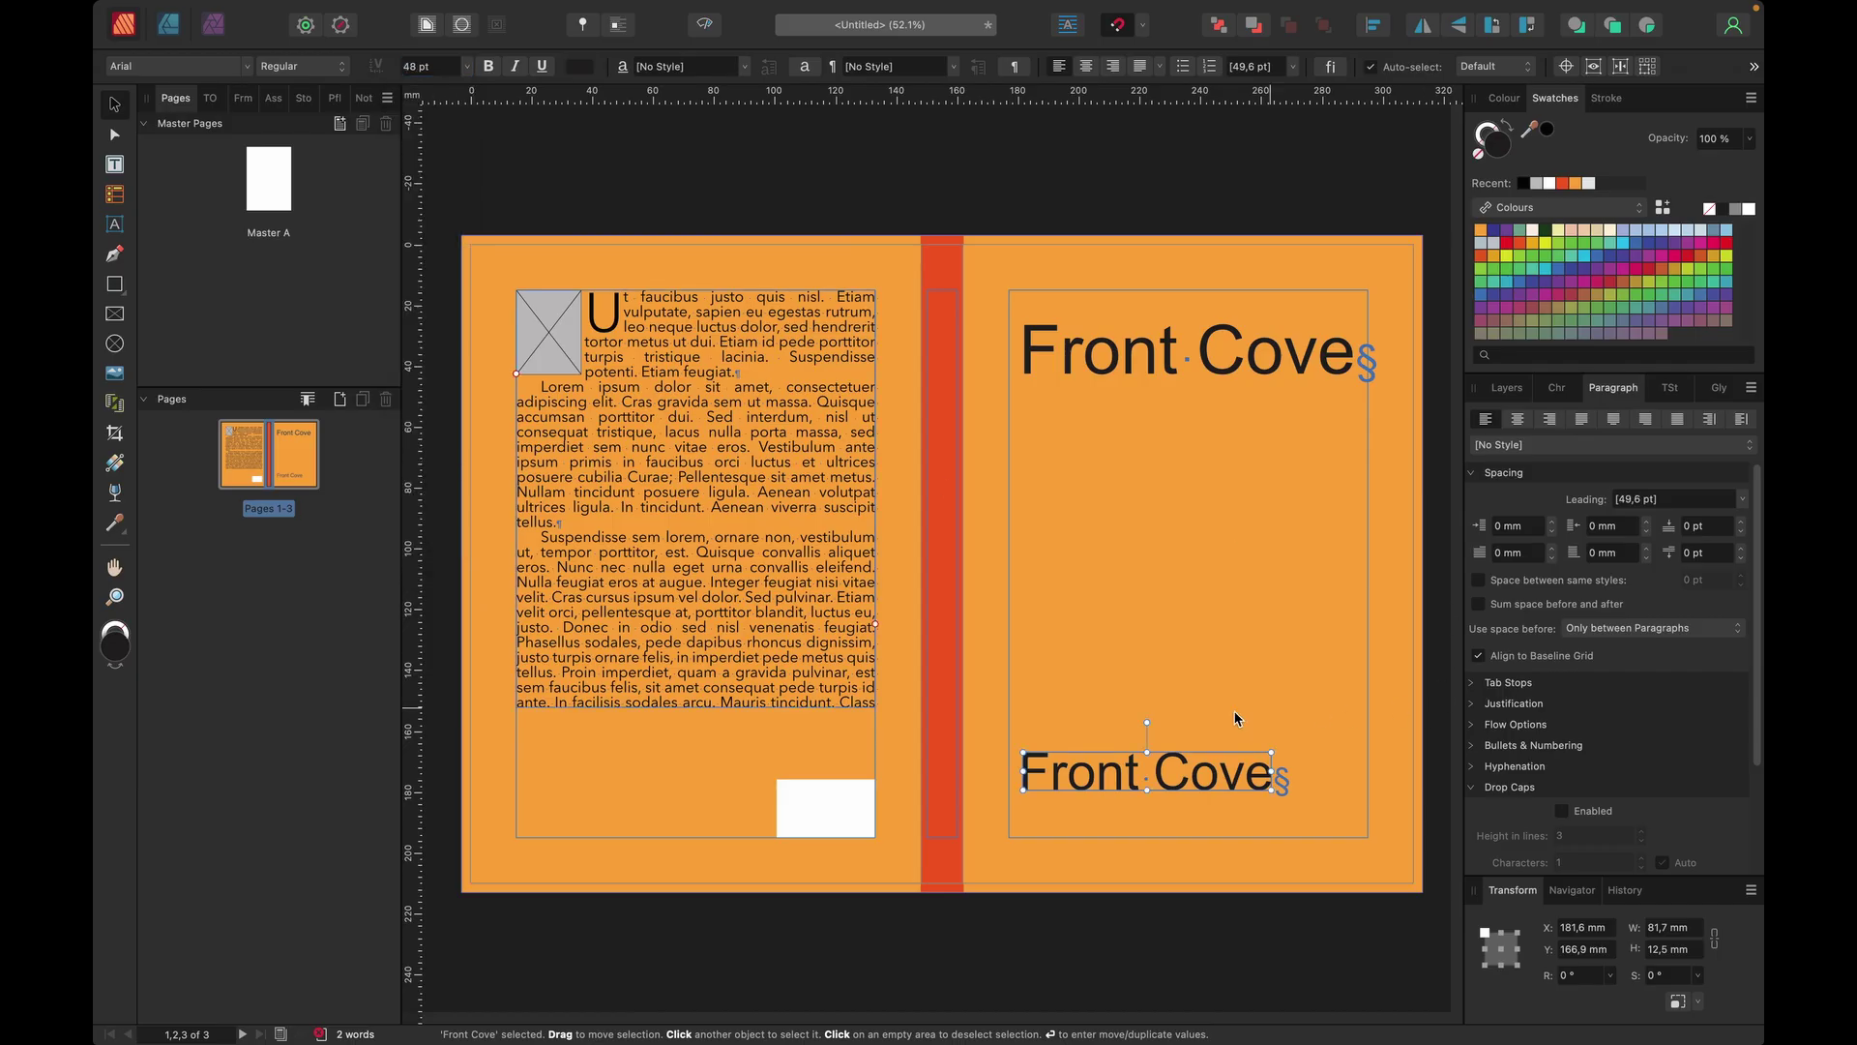
pyautogui.moveTo(1179, 777); pyautogui.dragTo(1223, 803)
# Step: Replace the copy's text with 'Author' and centre the line horizontally
pyautogui.tripleClick(1224, 803)
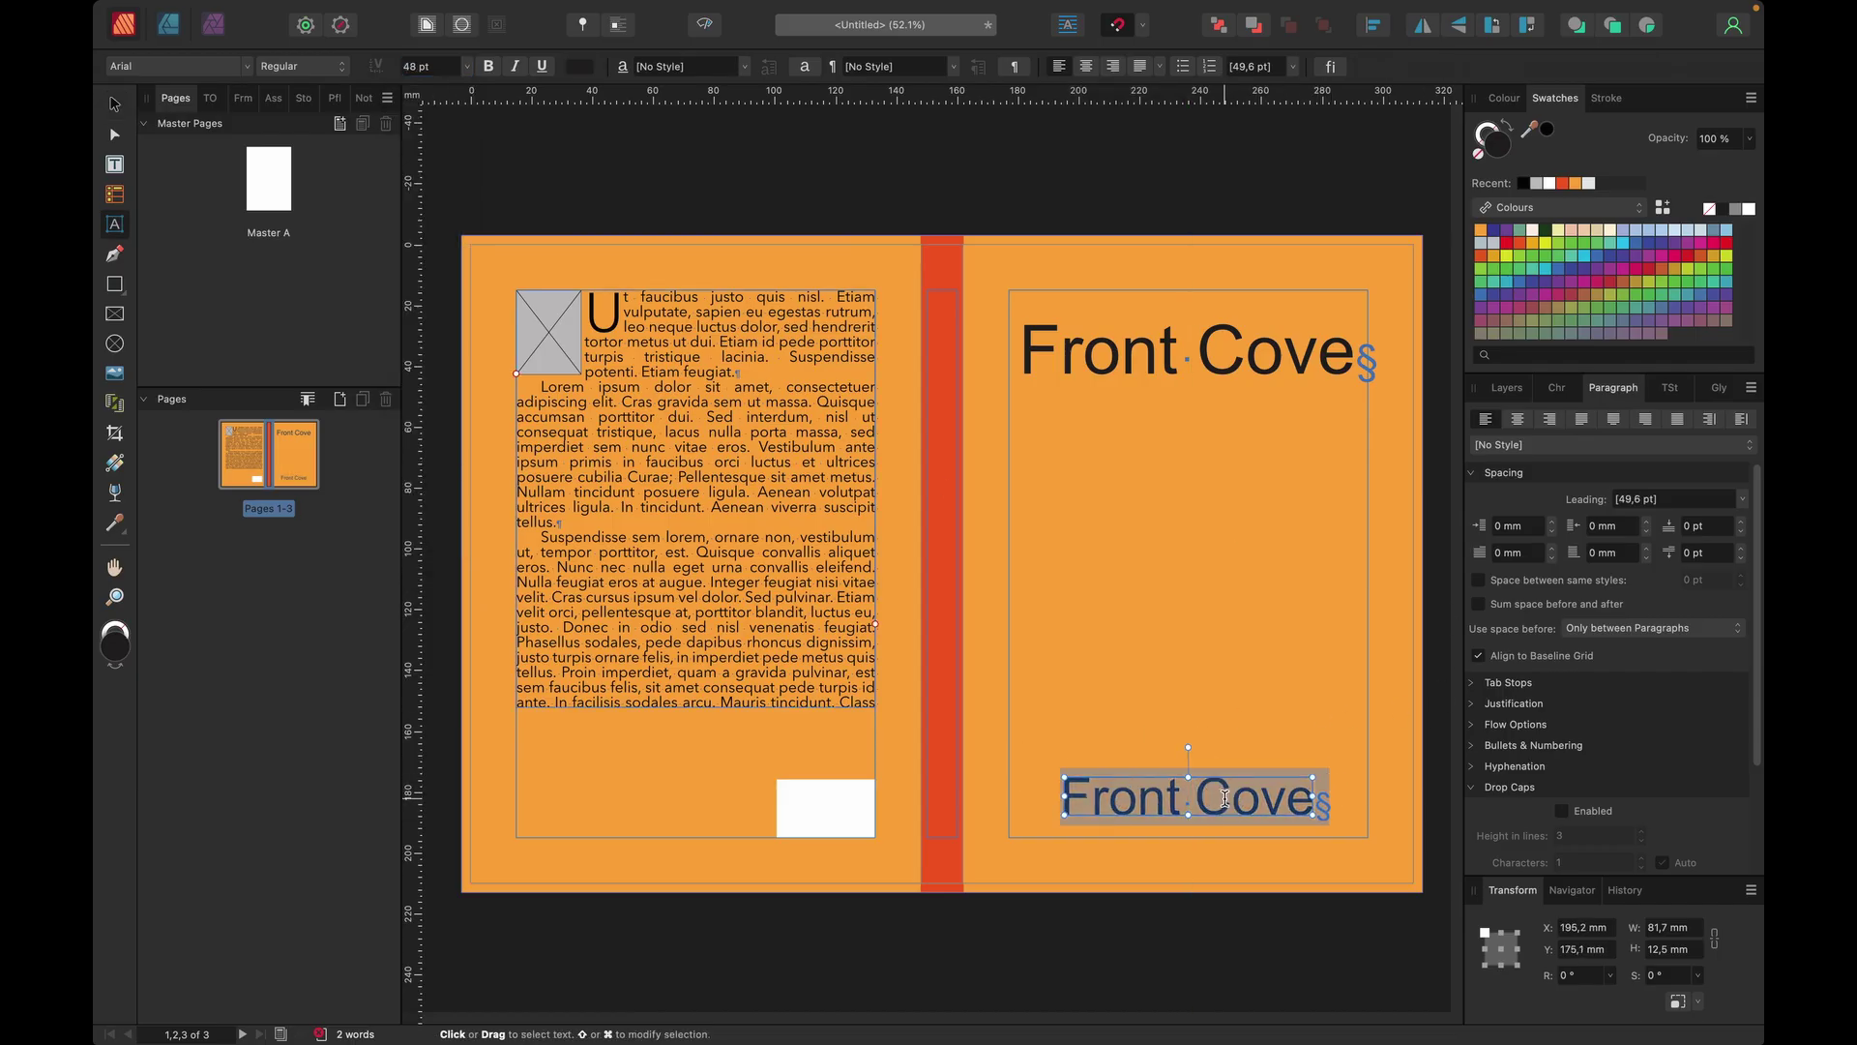
pyautogui.write('Author')
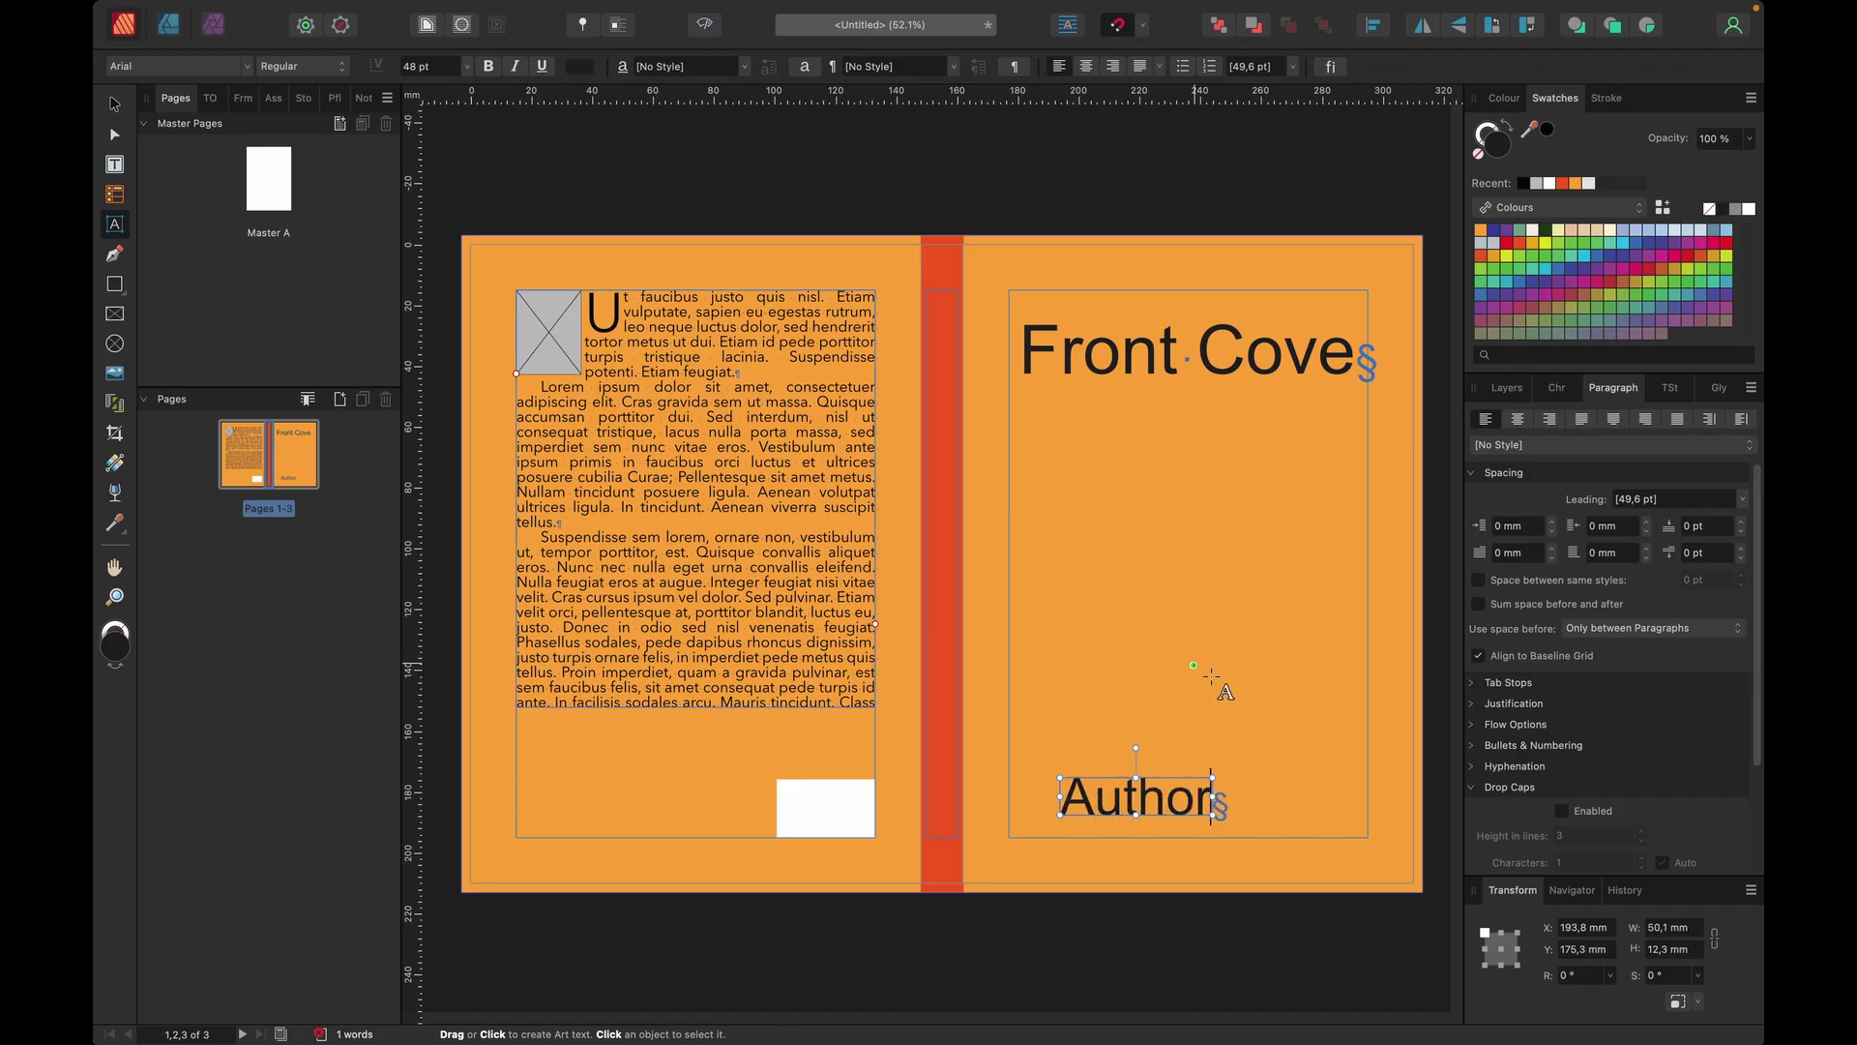
pyautogui.press('Escape')
pyautogui.click(114, 104)
pyautogui.moveTo(1165, 799); pyautogui.dragTo(1211, 794)
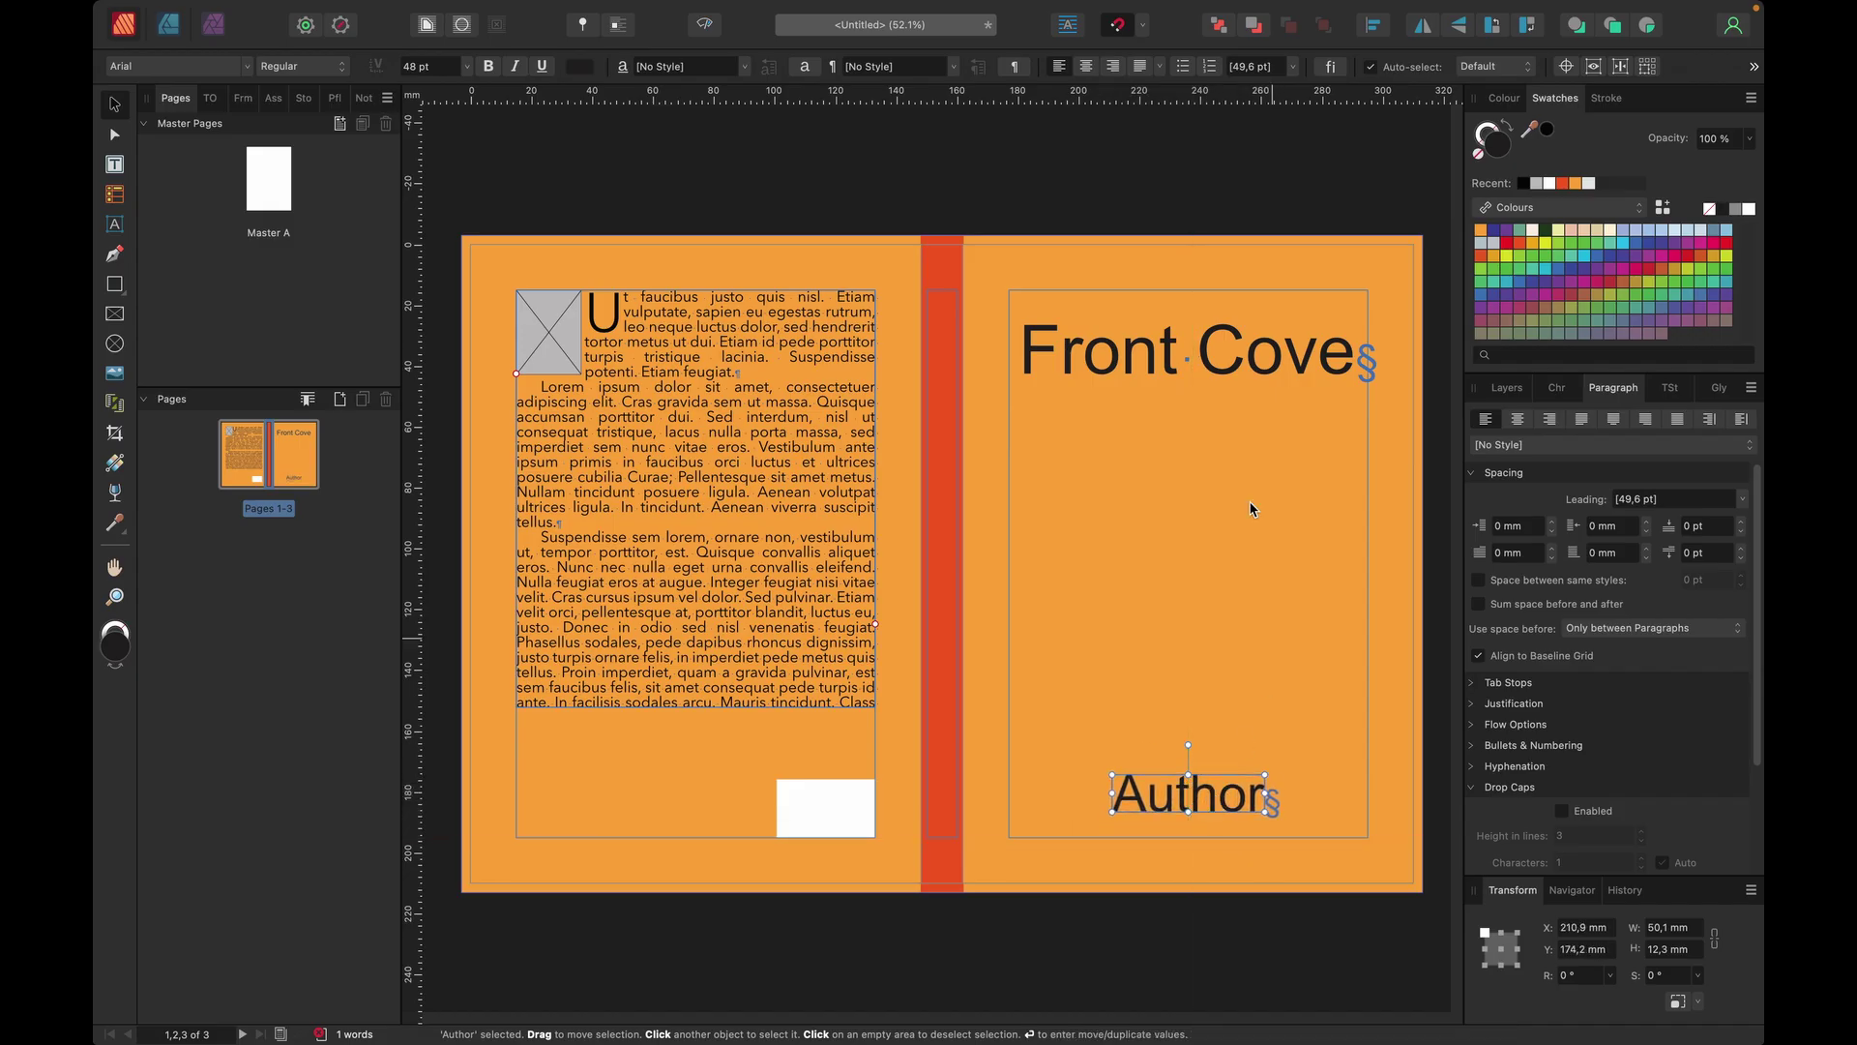
pyautogui.click(1334, 228)
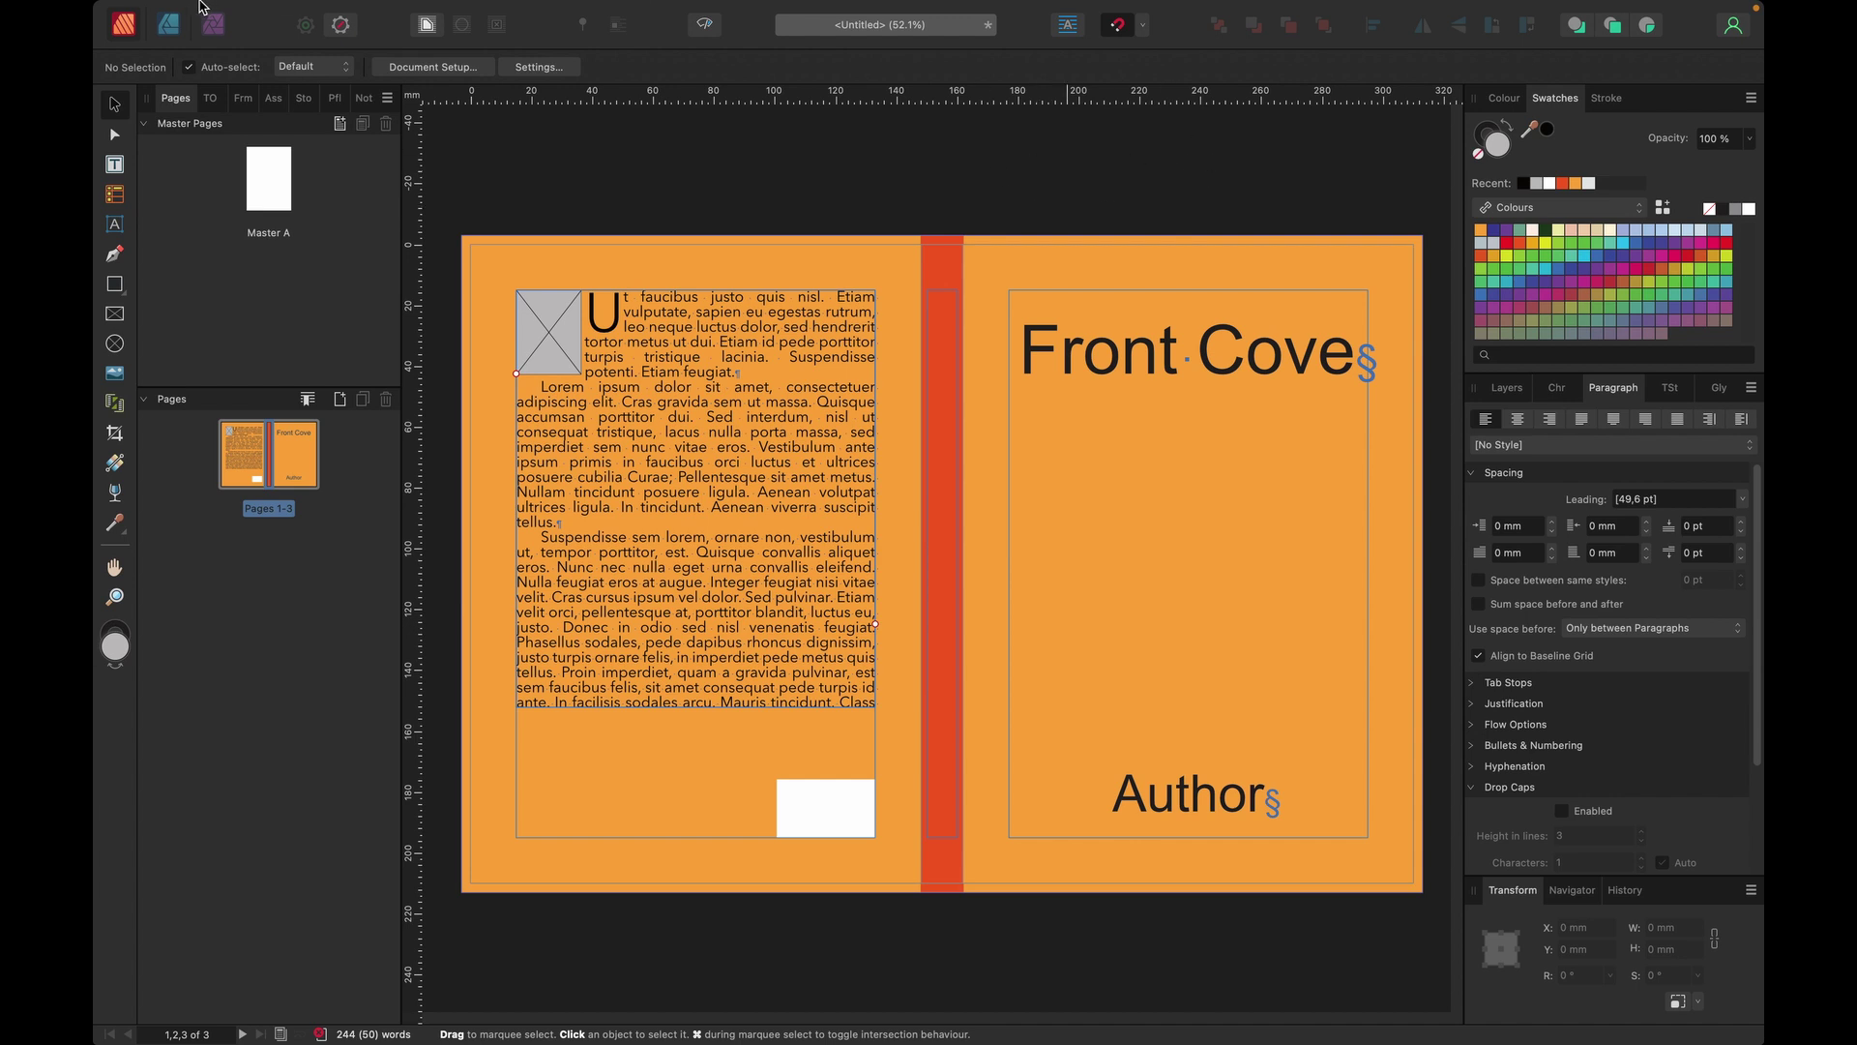
# Step: Start Export as Template and browse to Documents > My Documents
pyautogui.moveTo(242, 8)
pyautogui.click(306, 13)
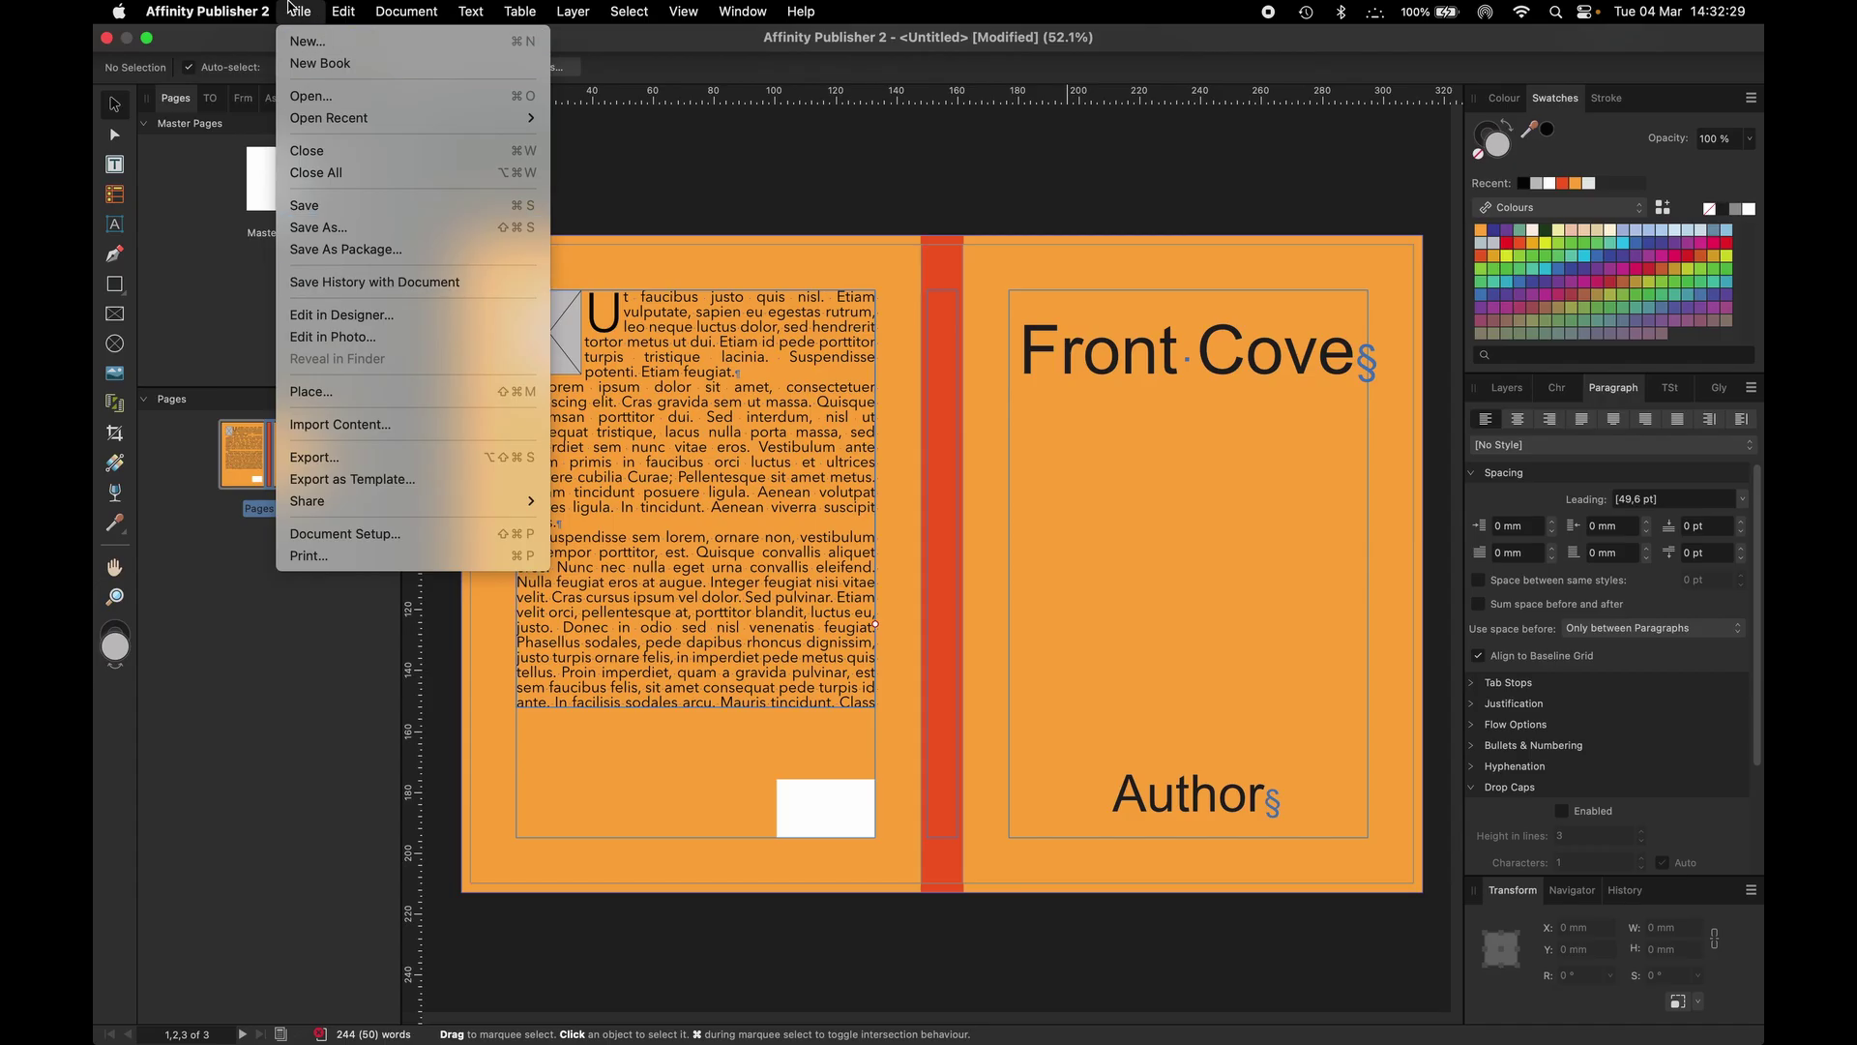
pyautogui.moveTo(330, 27)
pyautogui.click(340, 489)
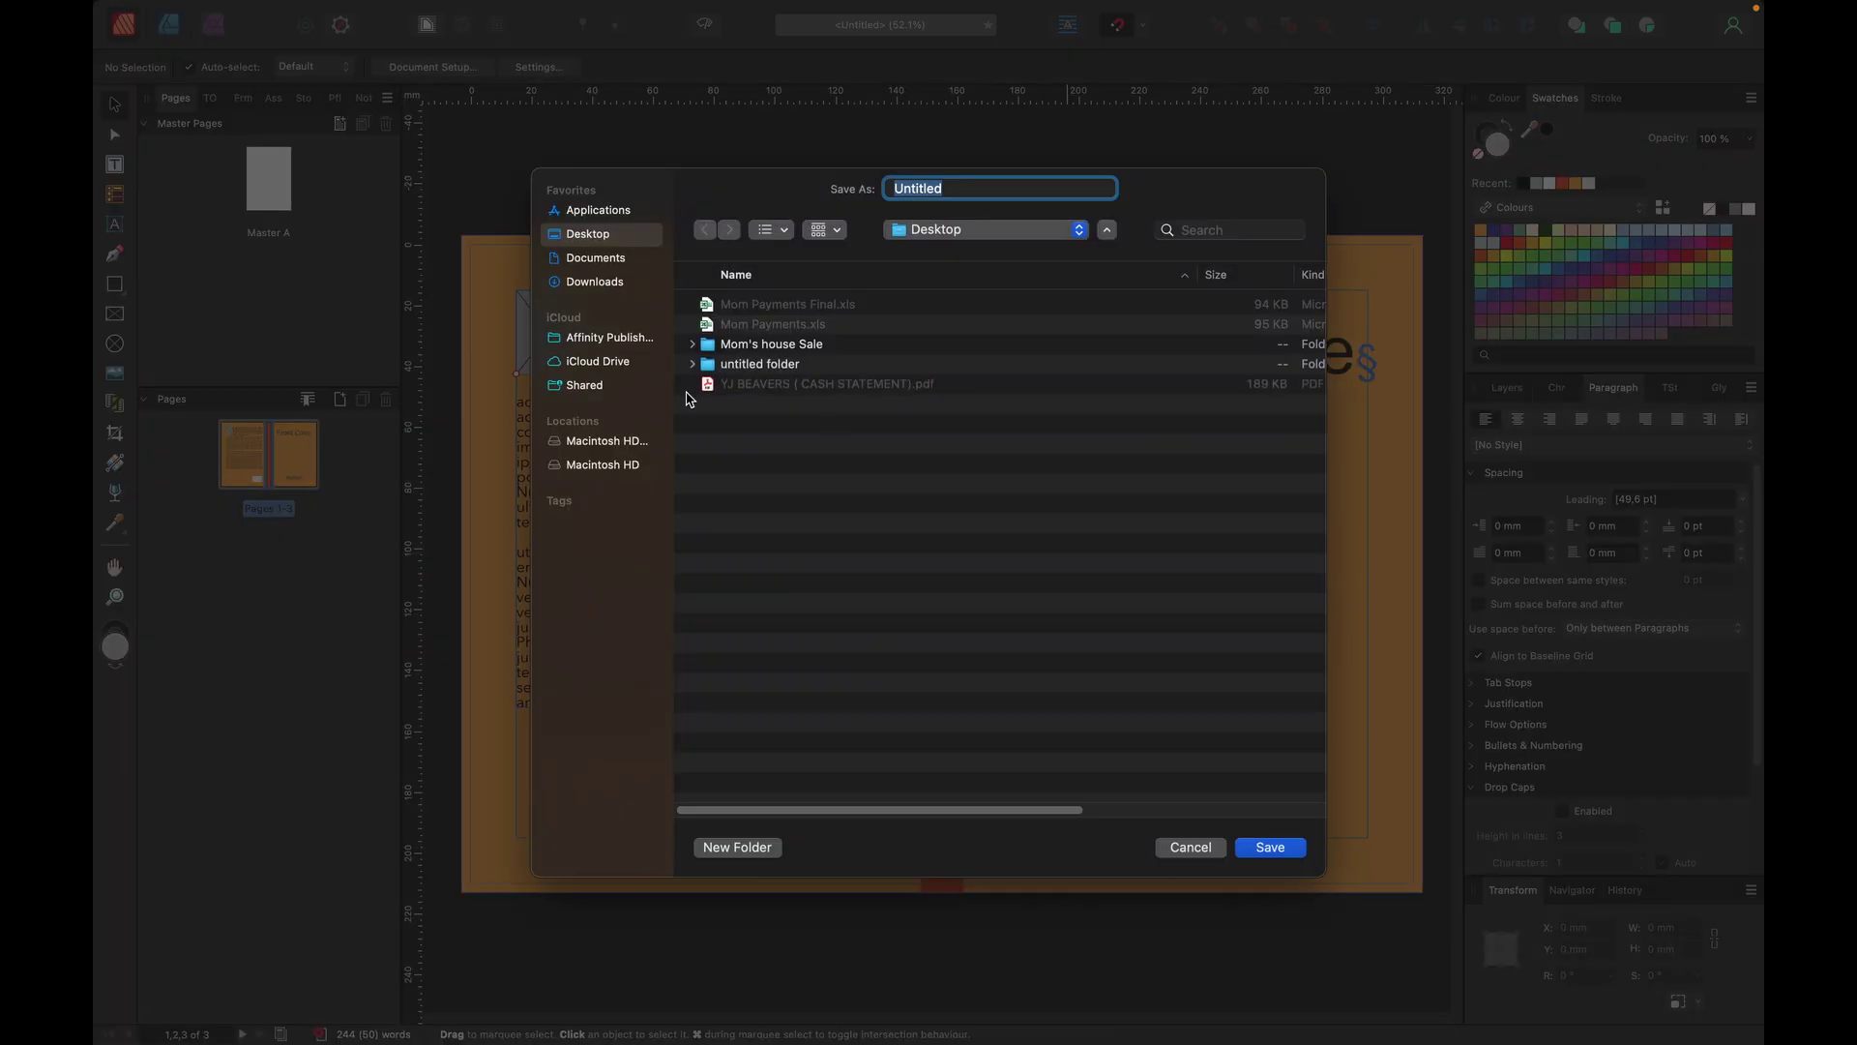
pyautogui.click(596, 261)
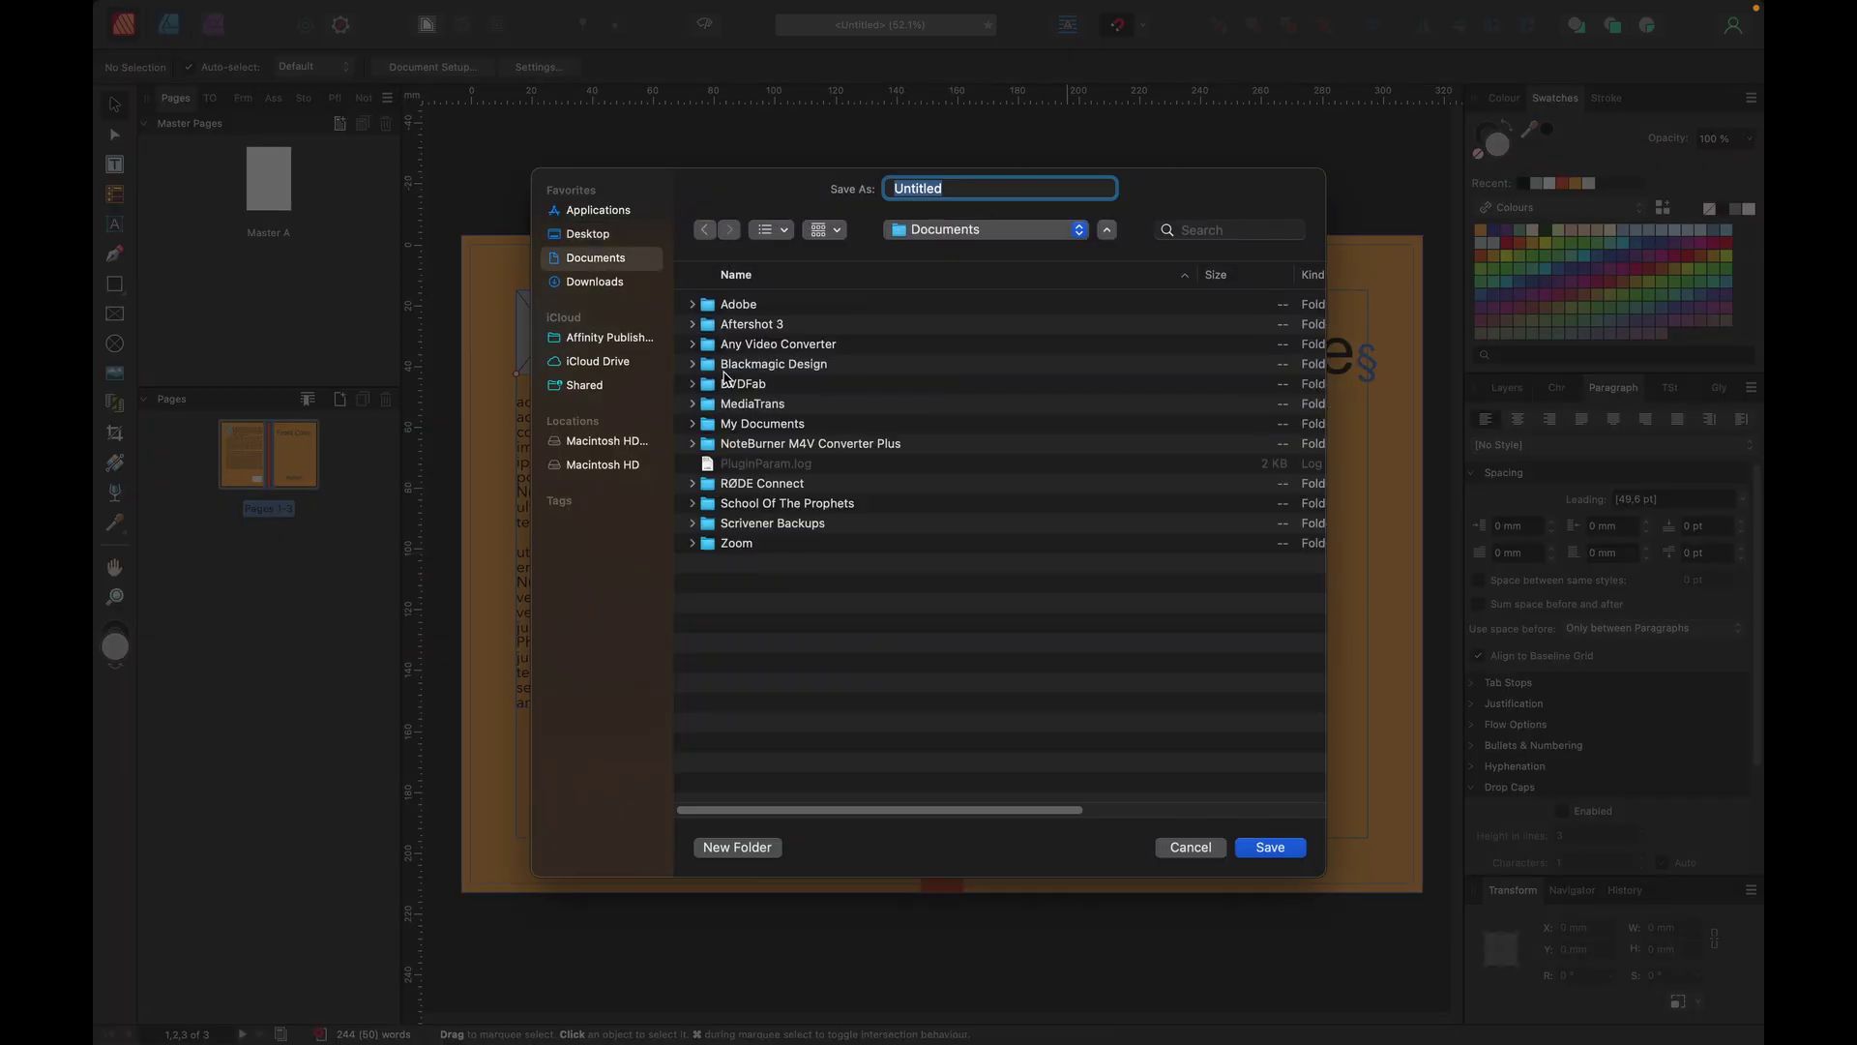
pyautogui.click(717, 430)
pyautogui.doubleClick(716, 429)
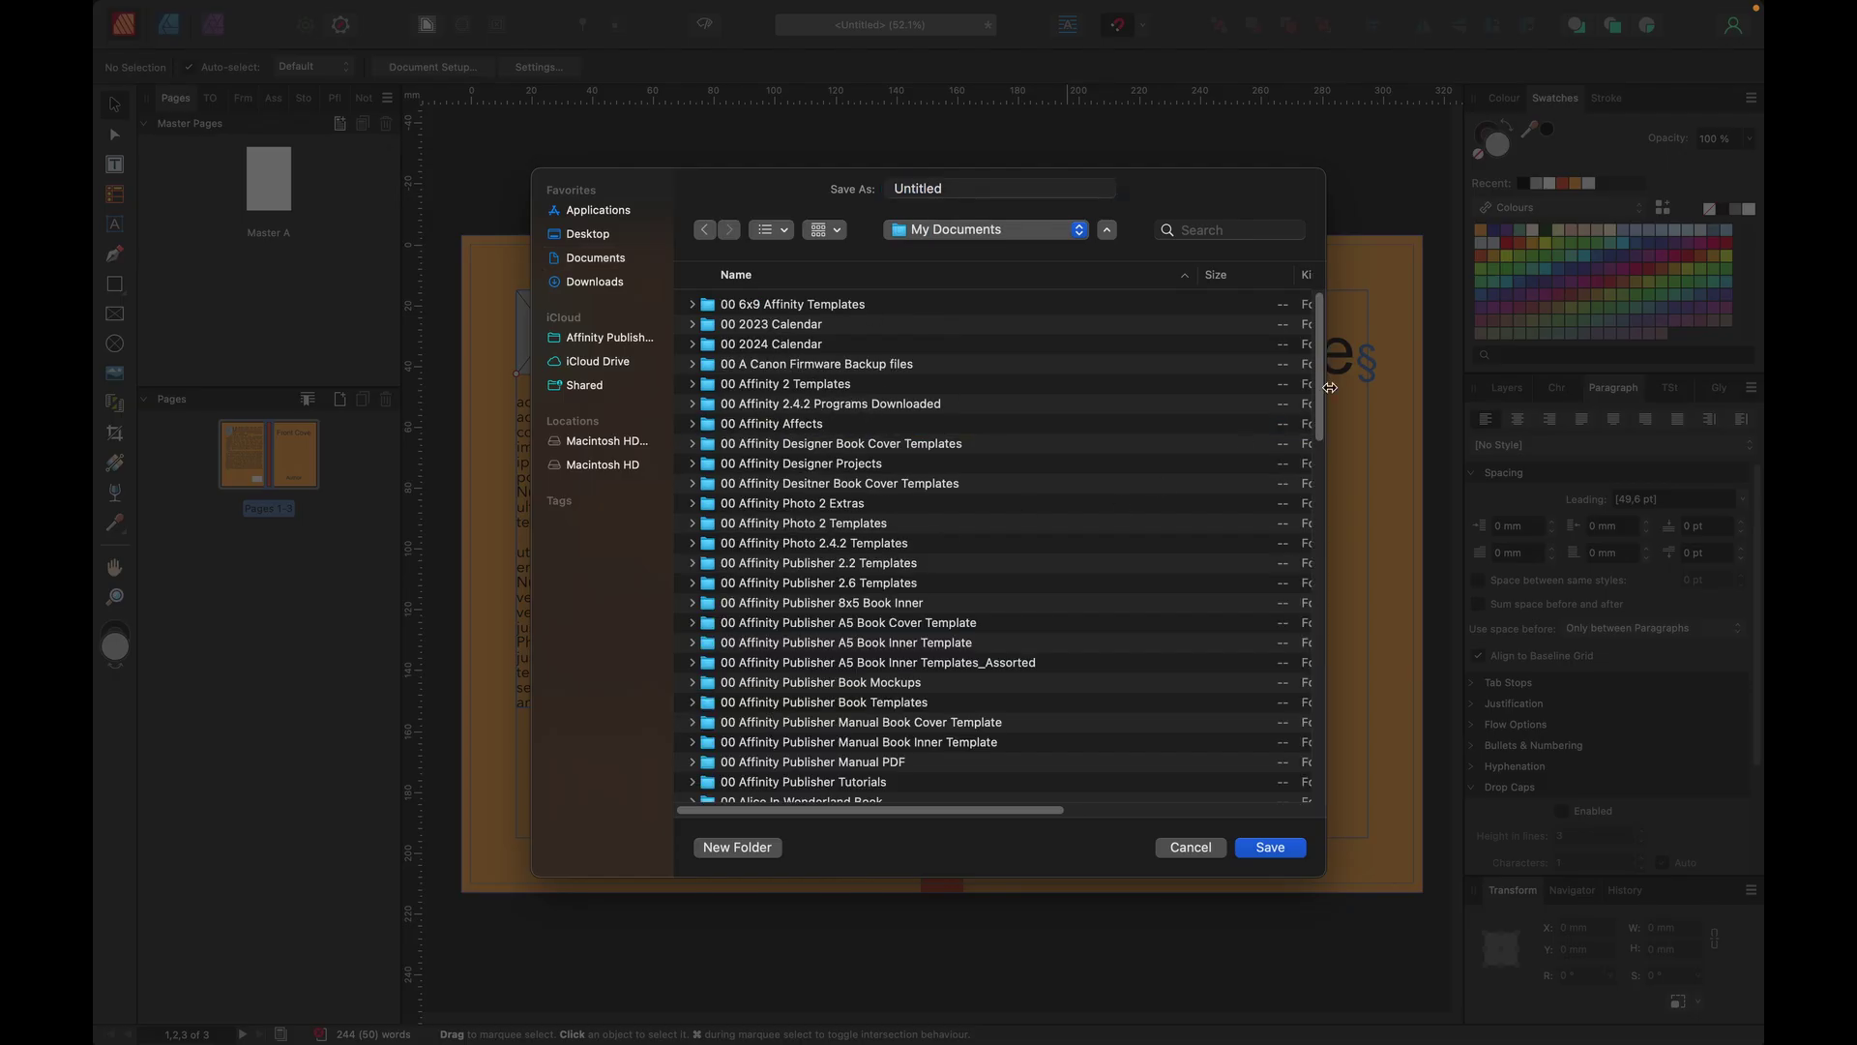
# Step: Save the template as 'A5 Book Cover with Spne_3' in 00 Affinity Publisher 2.6 Templates
pyautogui.click(1321, 331)
pyautogui.scroll(-1, 1325, 335)
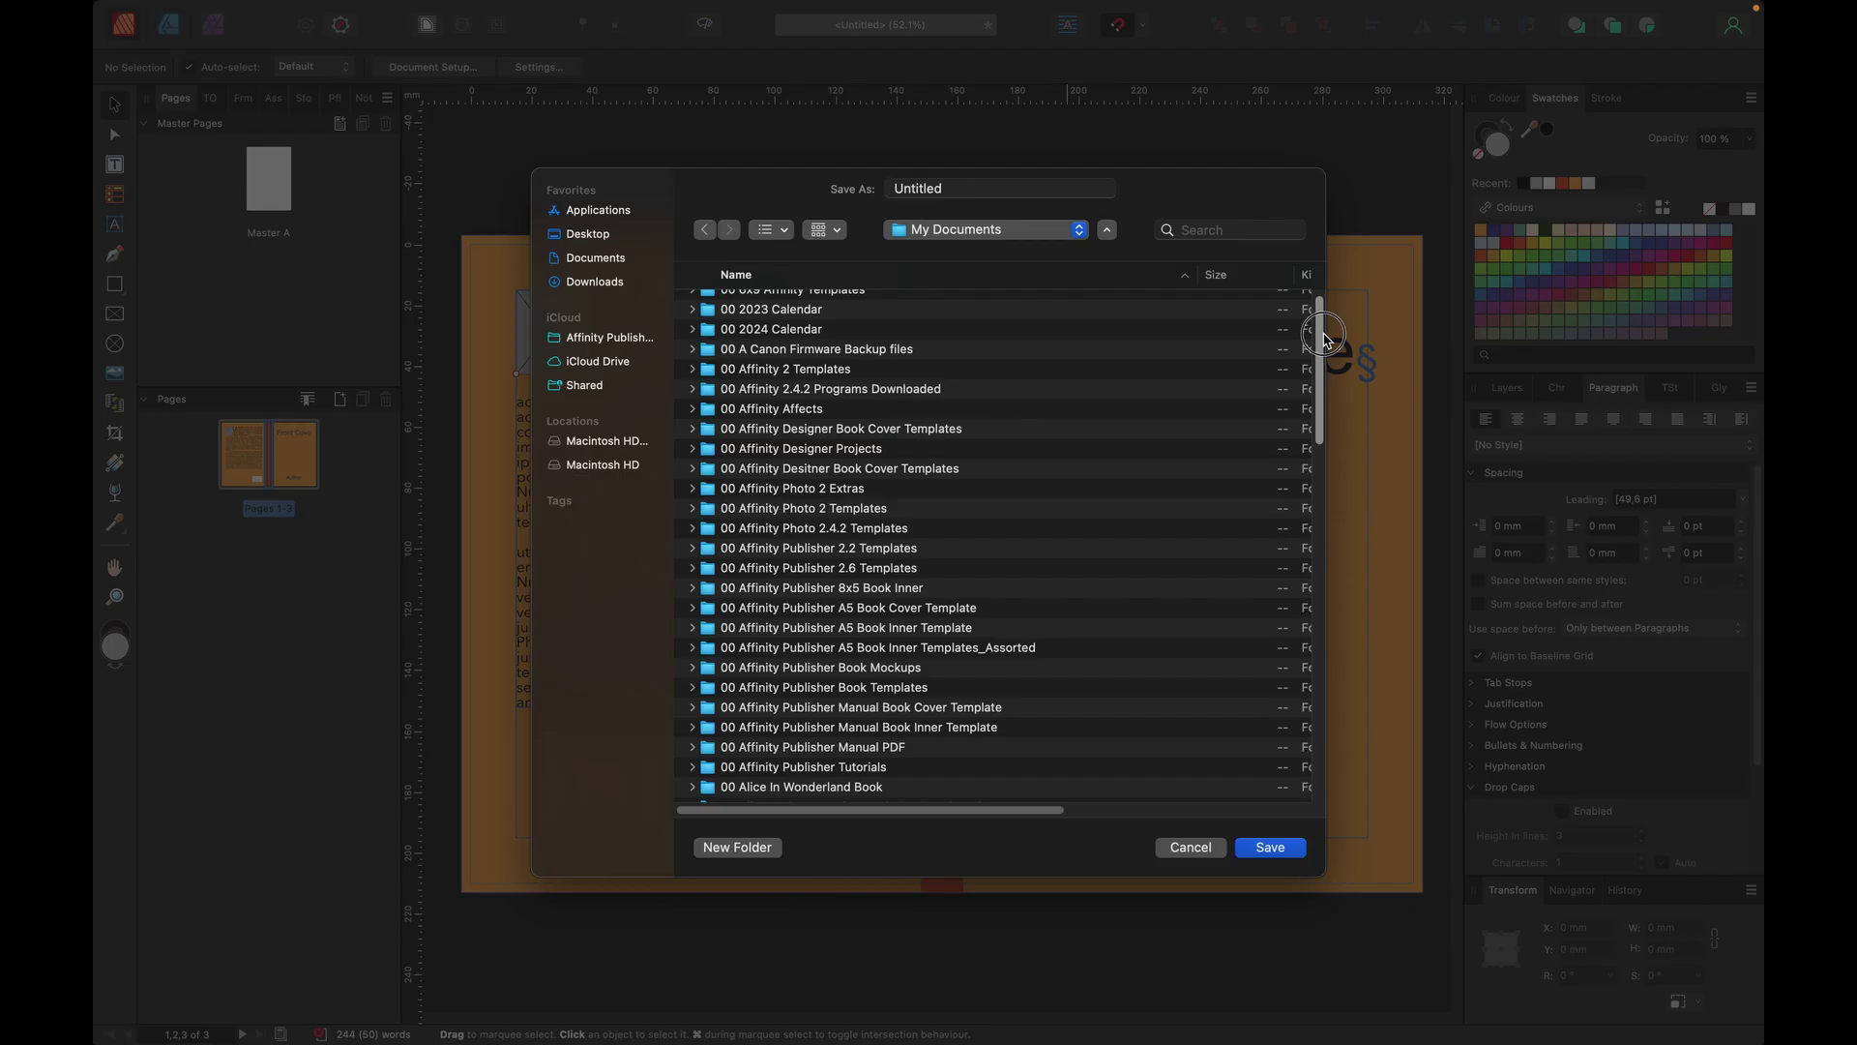
pyautogui.scroll(1, 1324, 336)
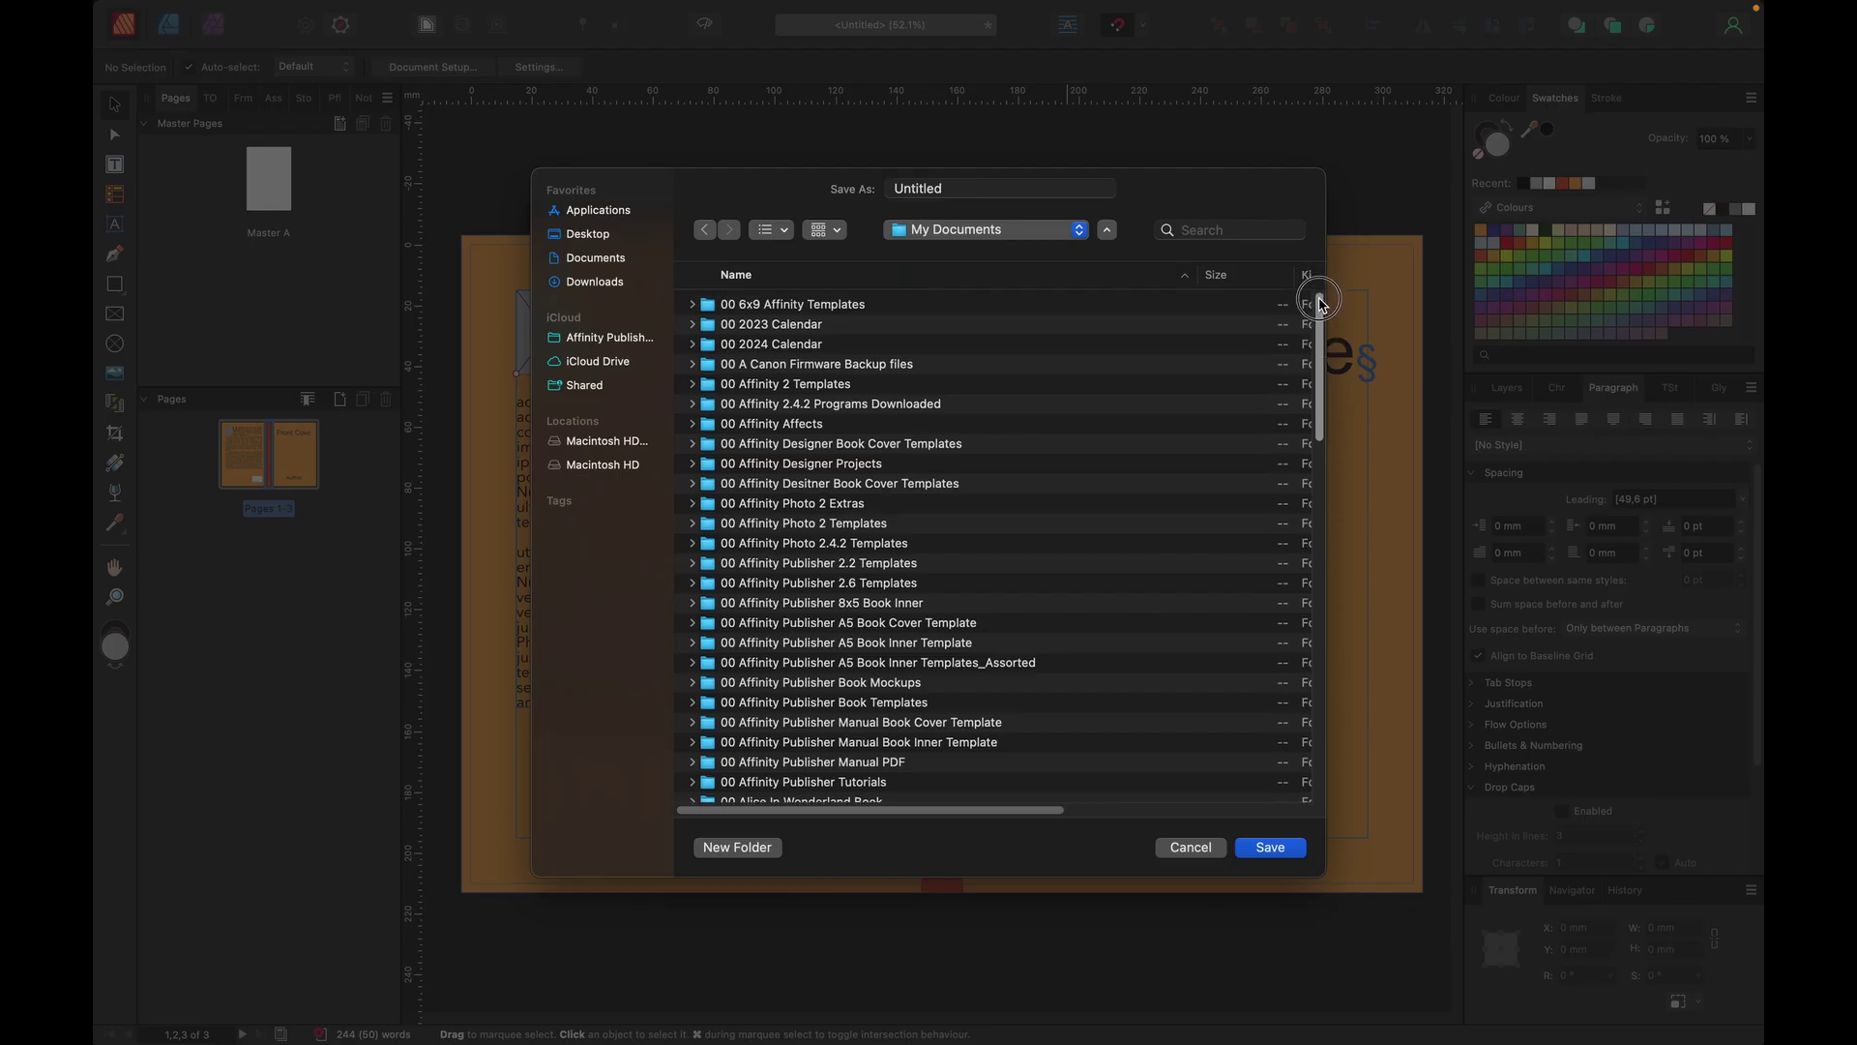
pyautogui.doubleClick(756, 583)
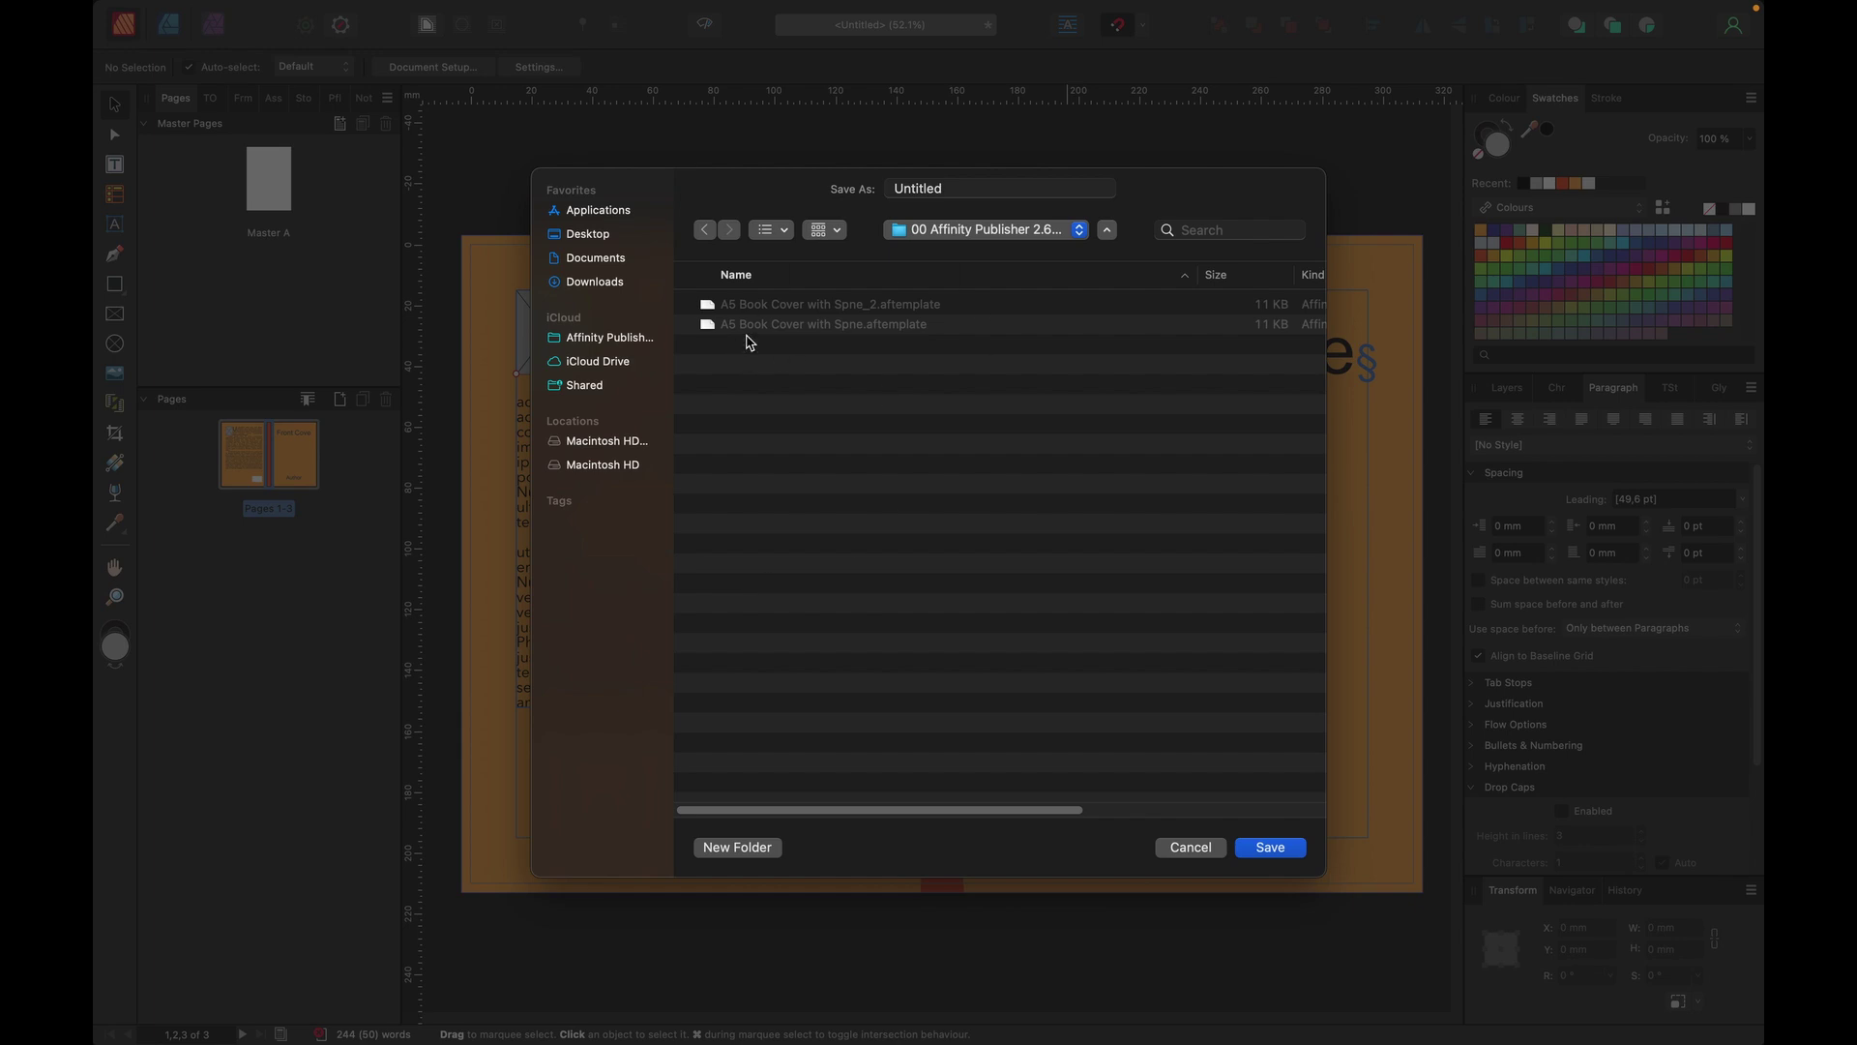
pyautogui.click(707, 305)
pyautogui.click(1070, 187)
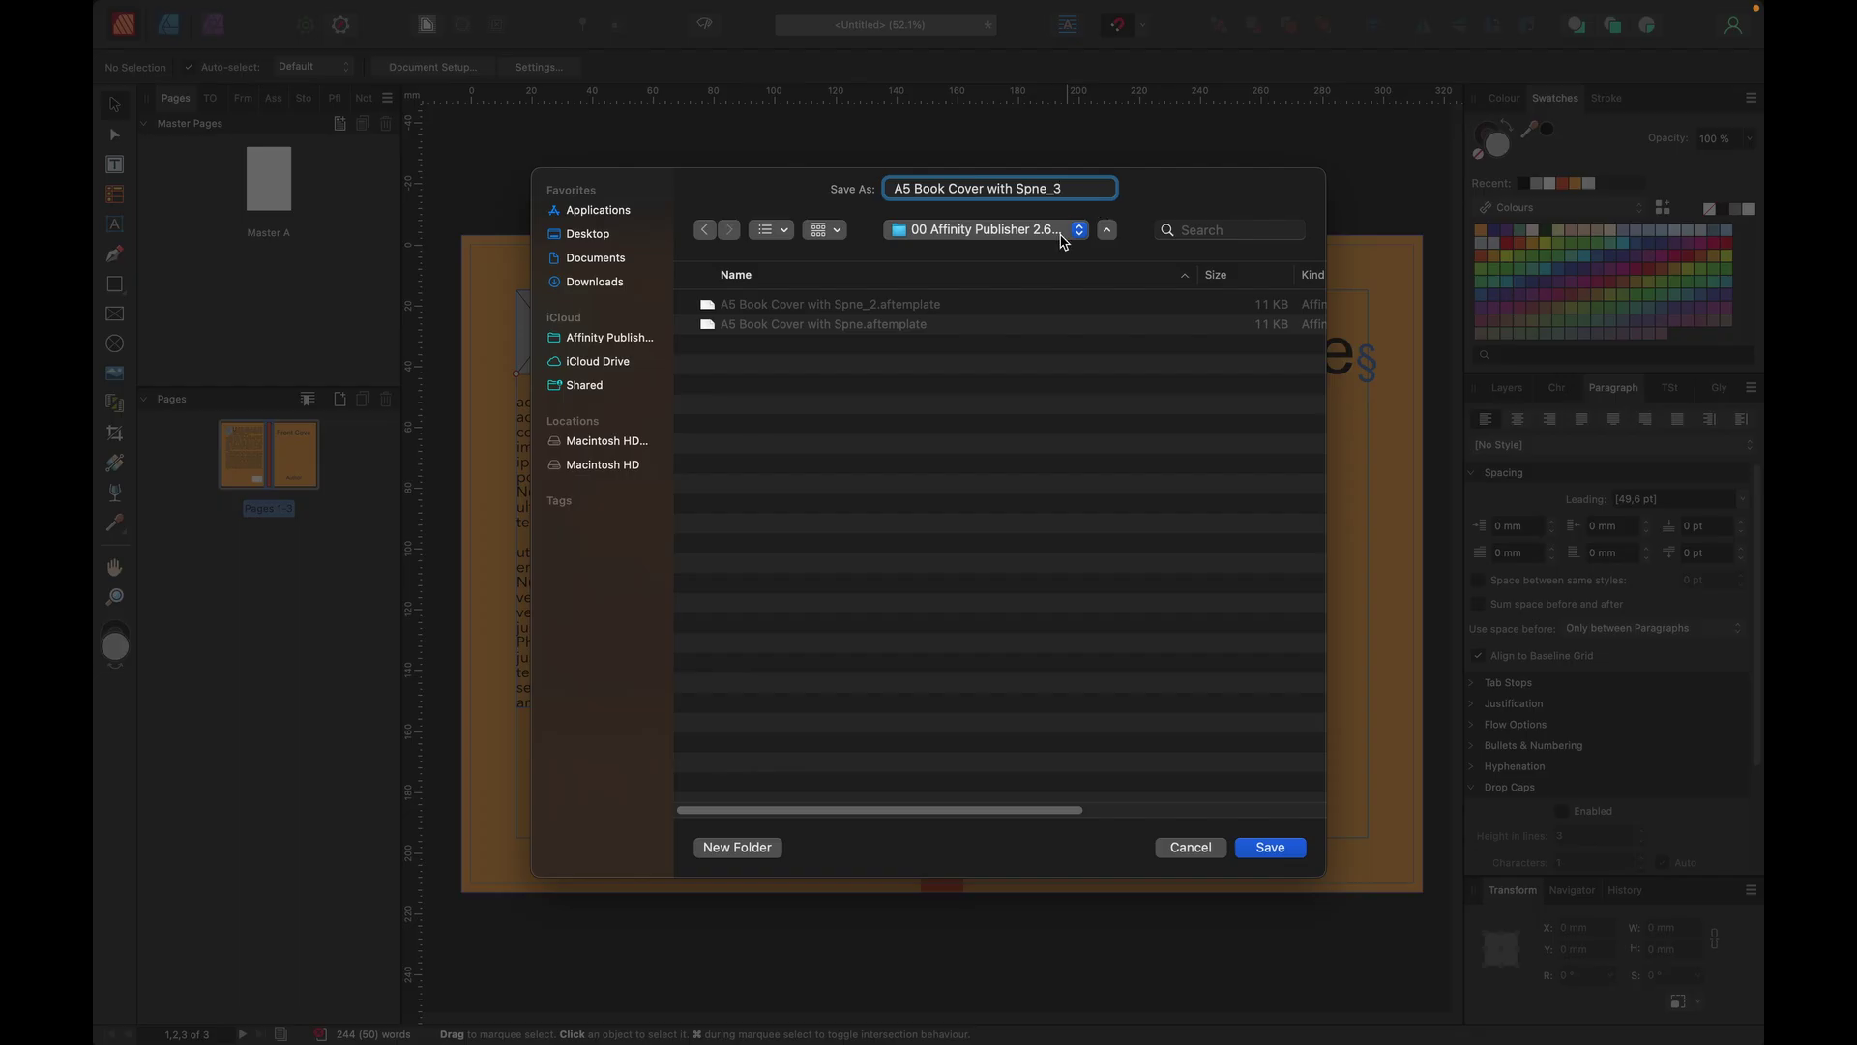
pyautogui.click(1290, 857)
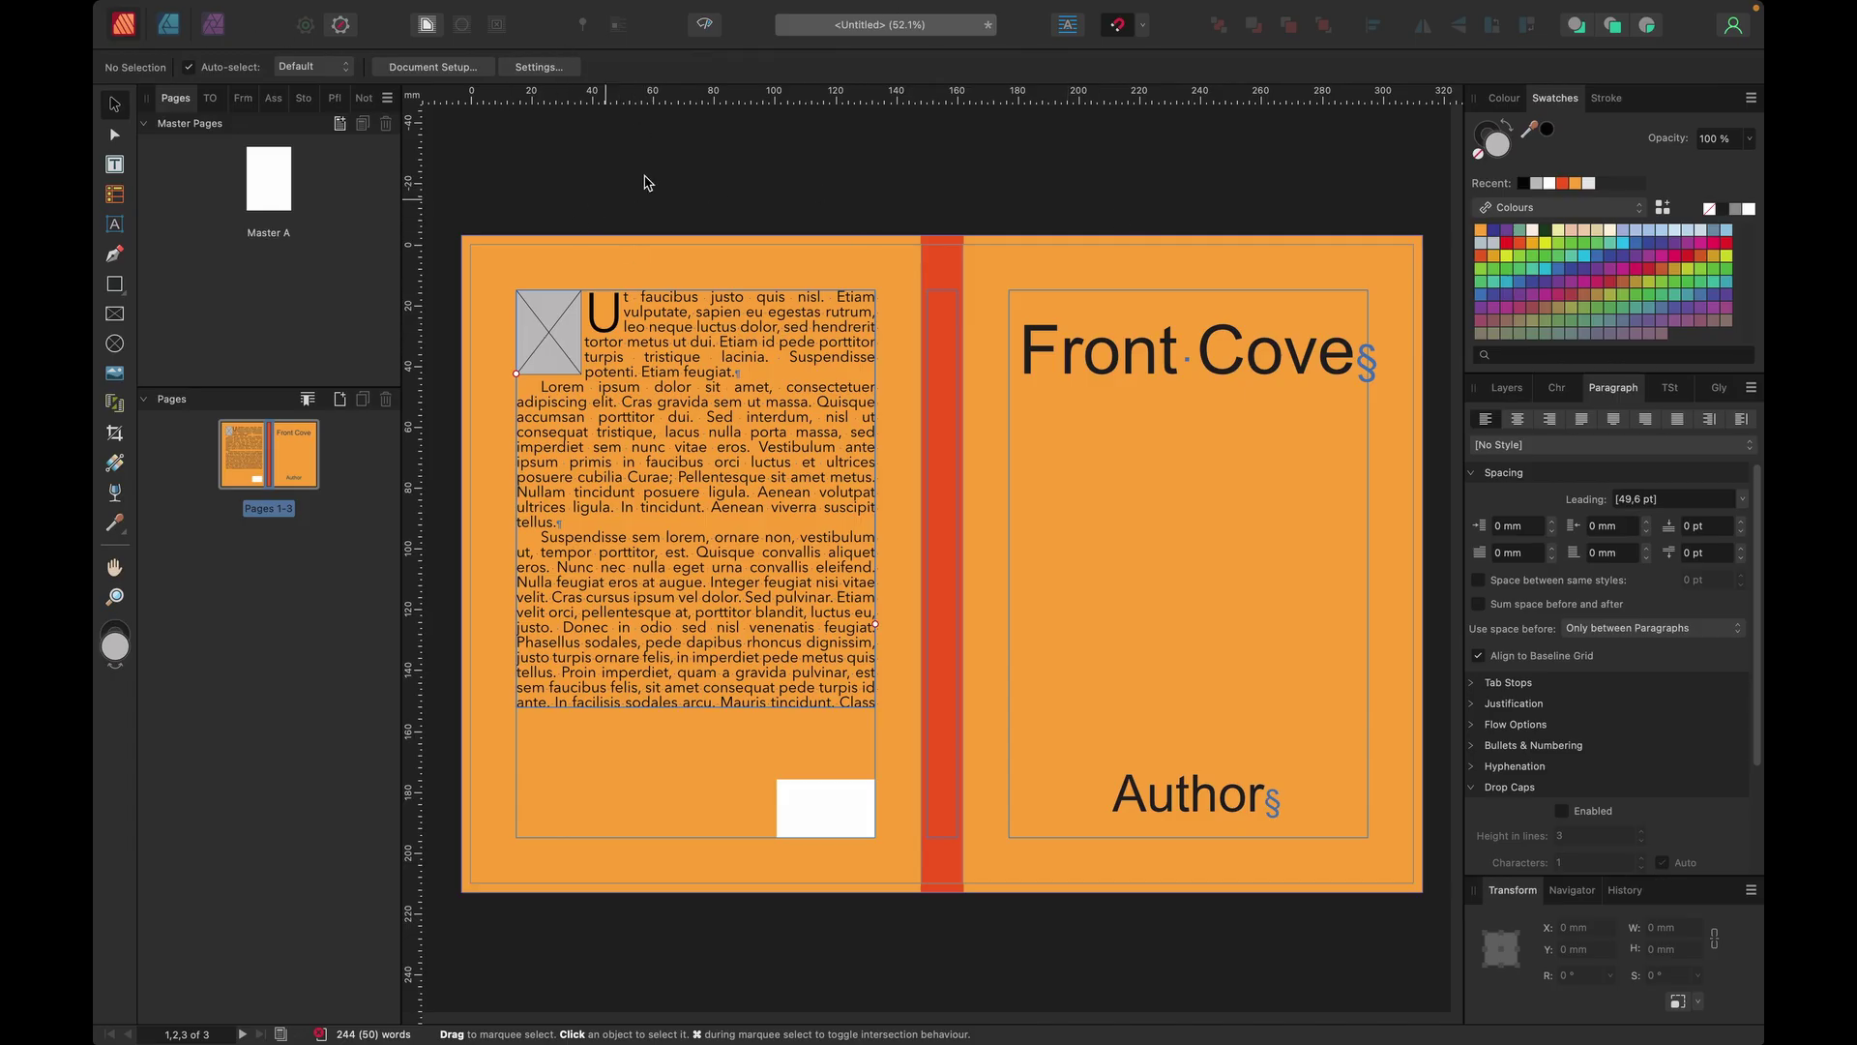
# Step: Begin a PDF export past the preflight warnings, using the PDF (press ready) preset with bleed included
pyautogui.click(305, 11)
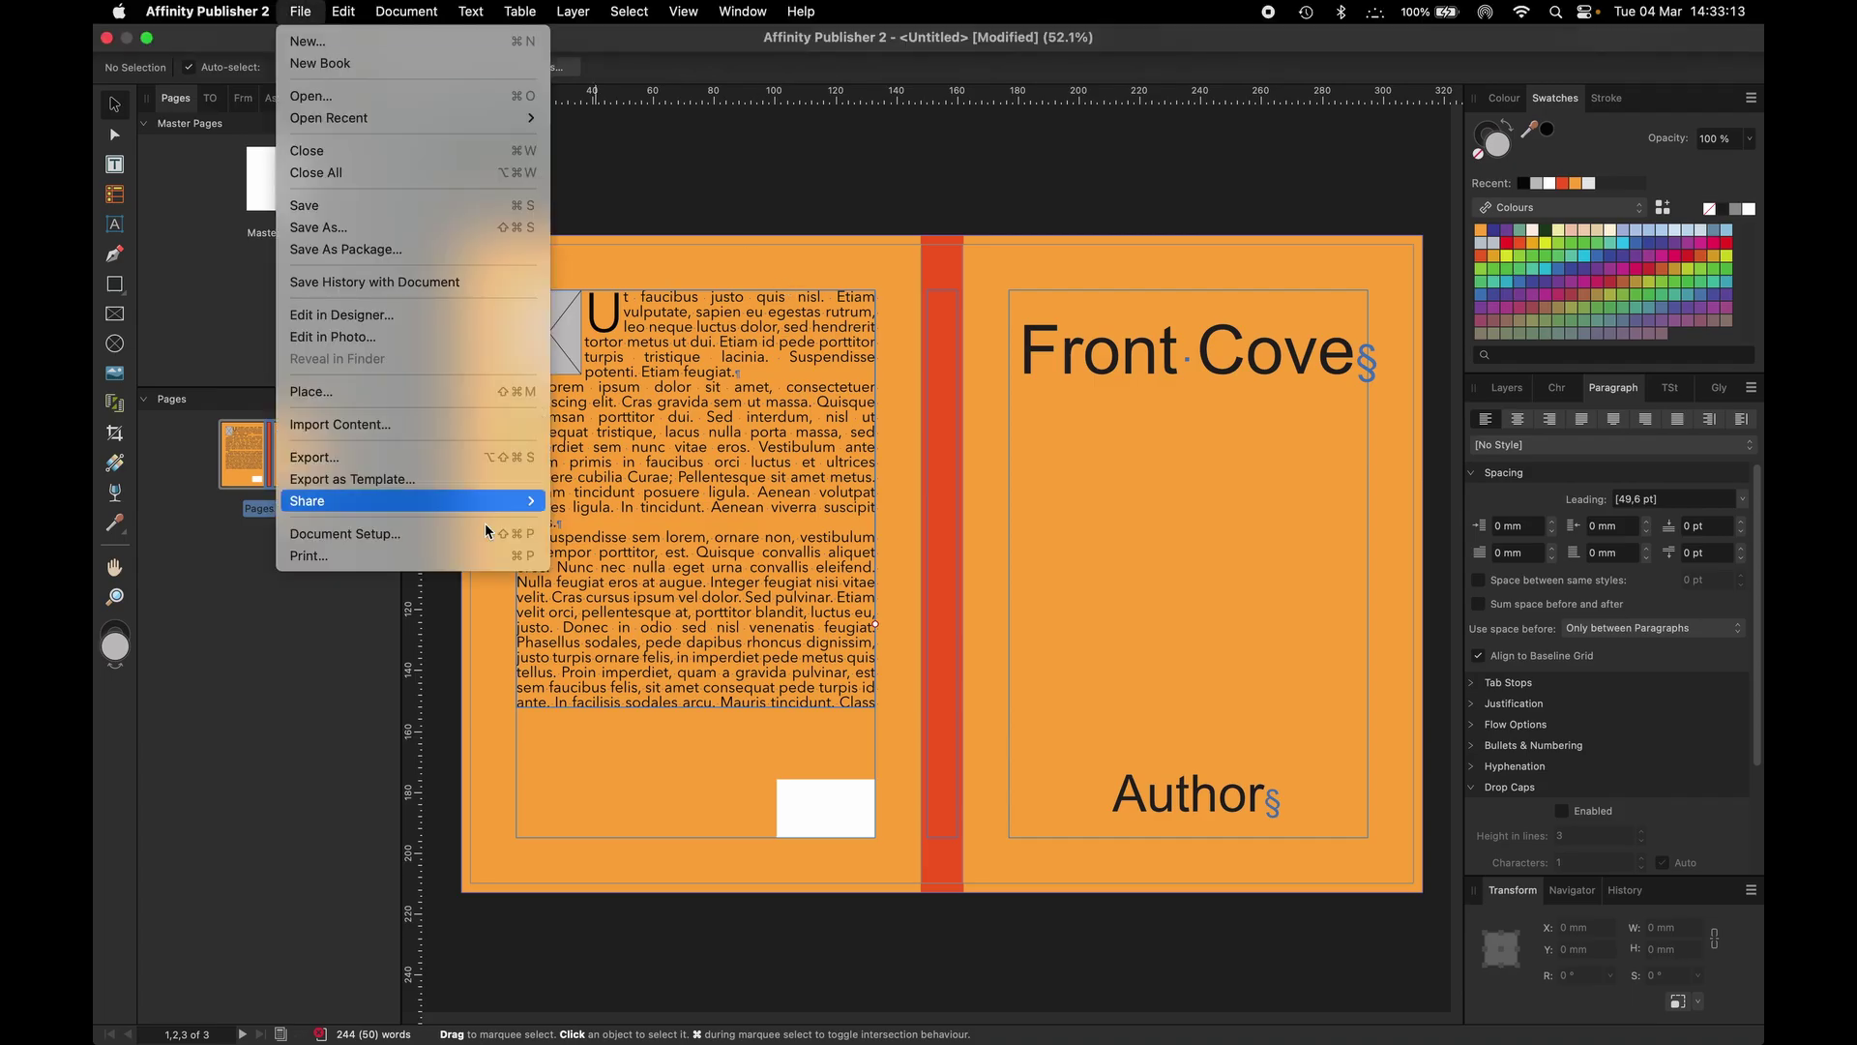
pyautogui.click(322, 458)
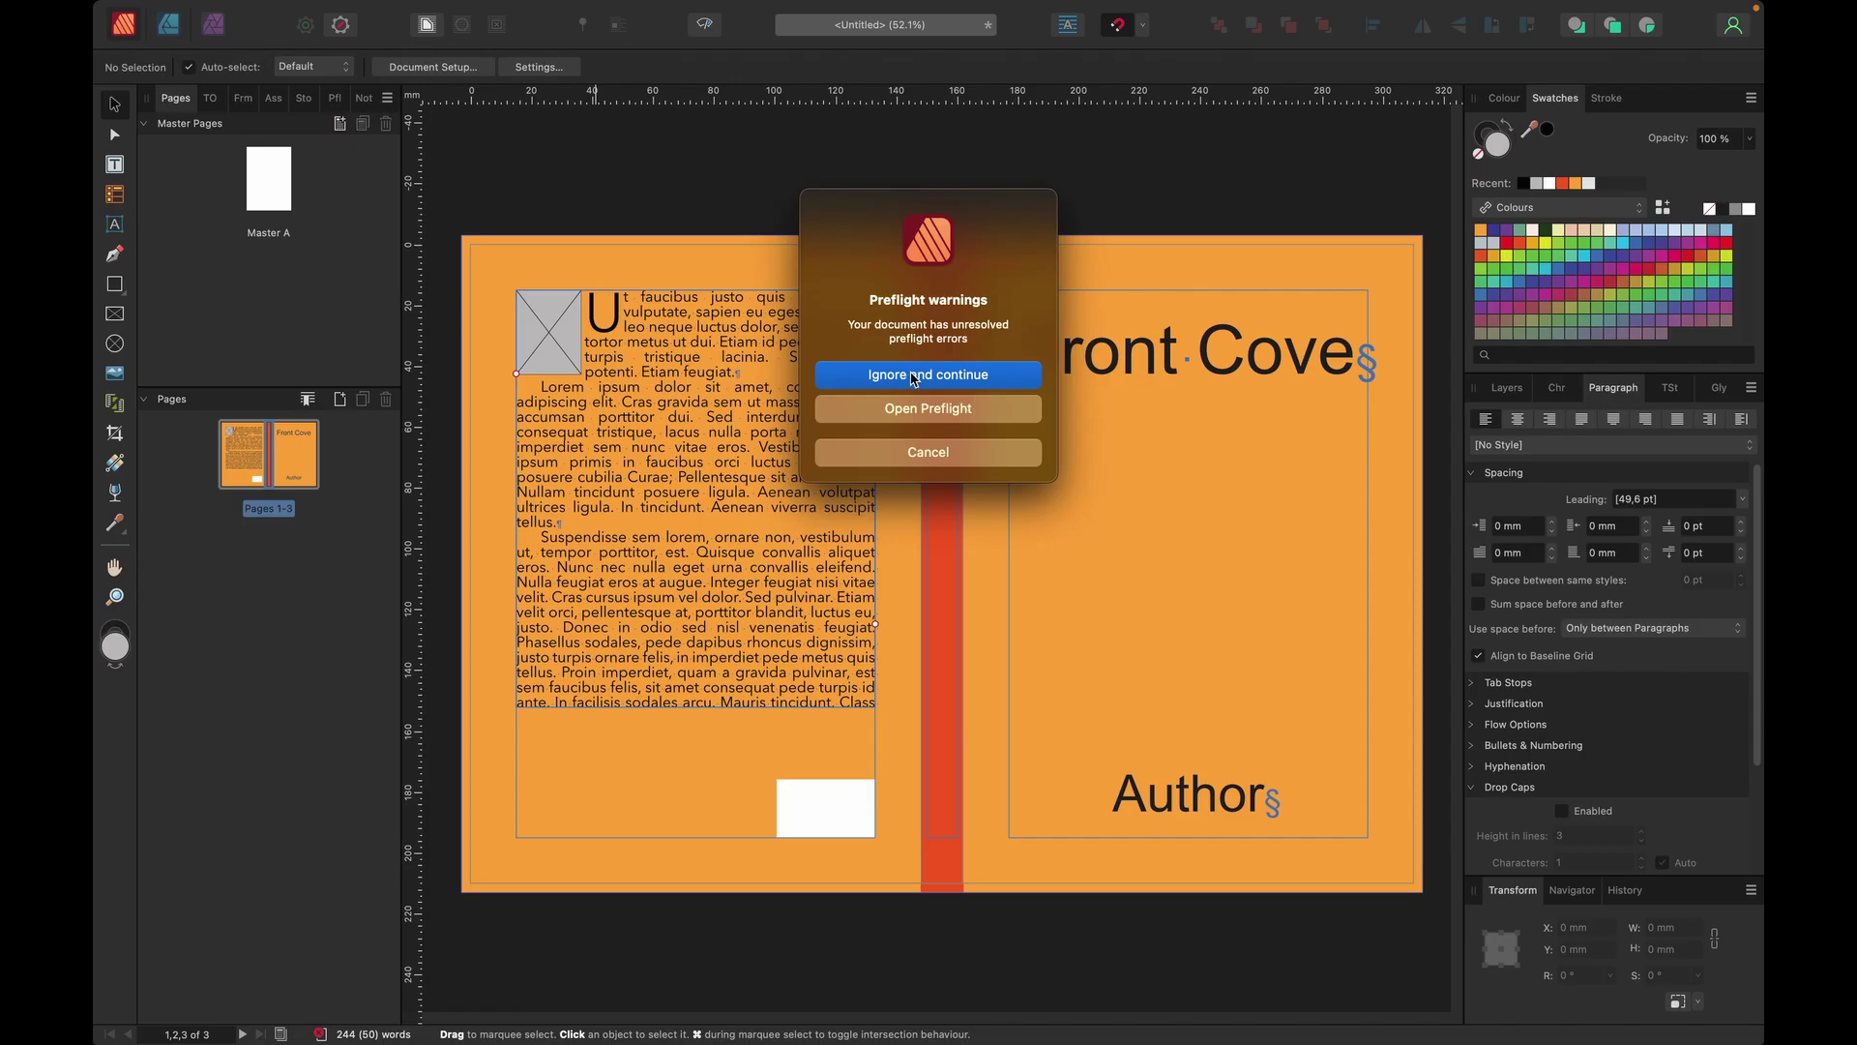
pyautogui.click(915, 375)
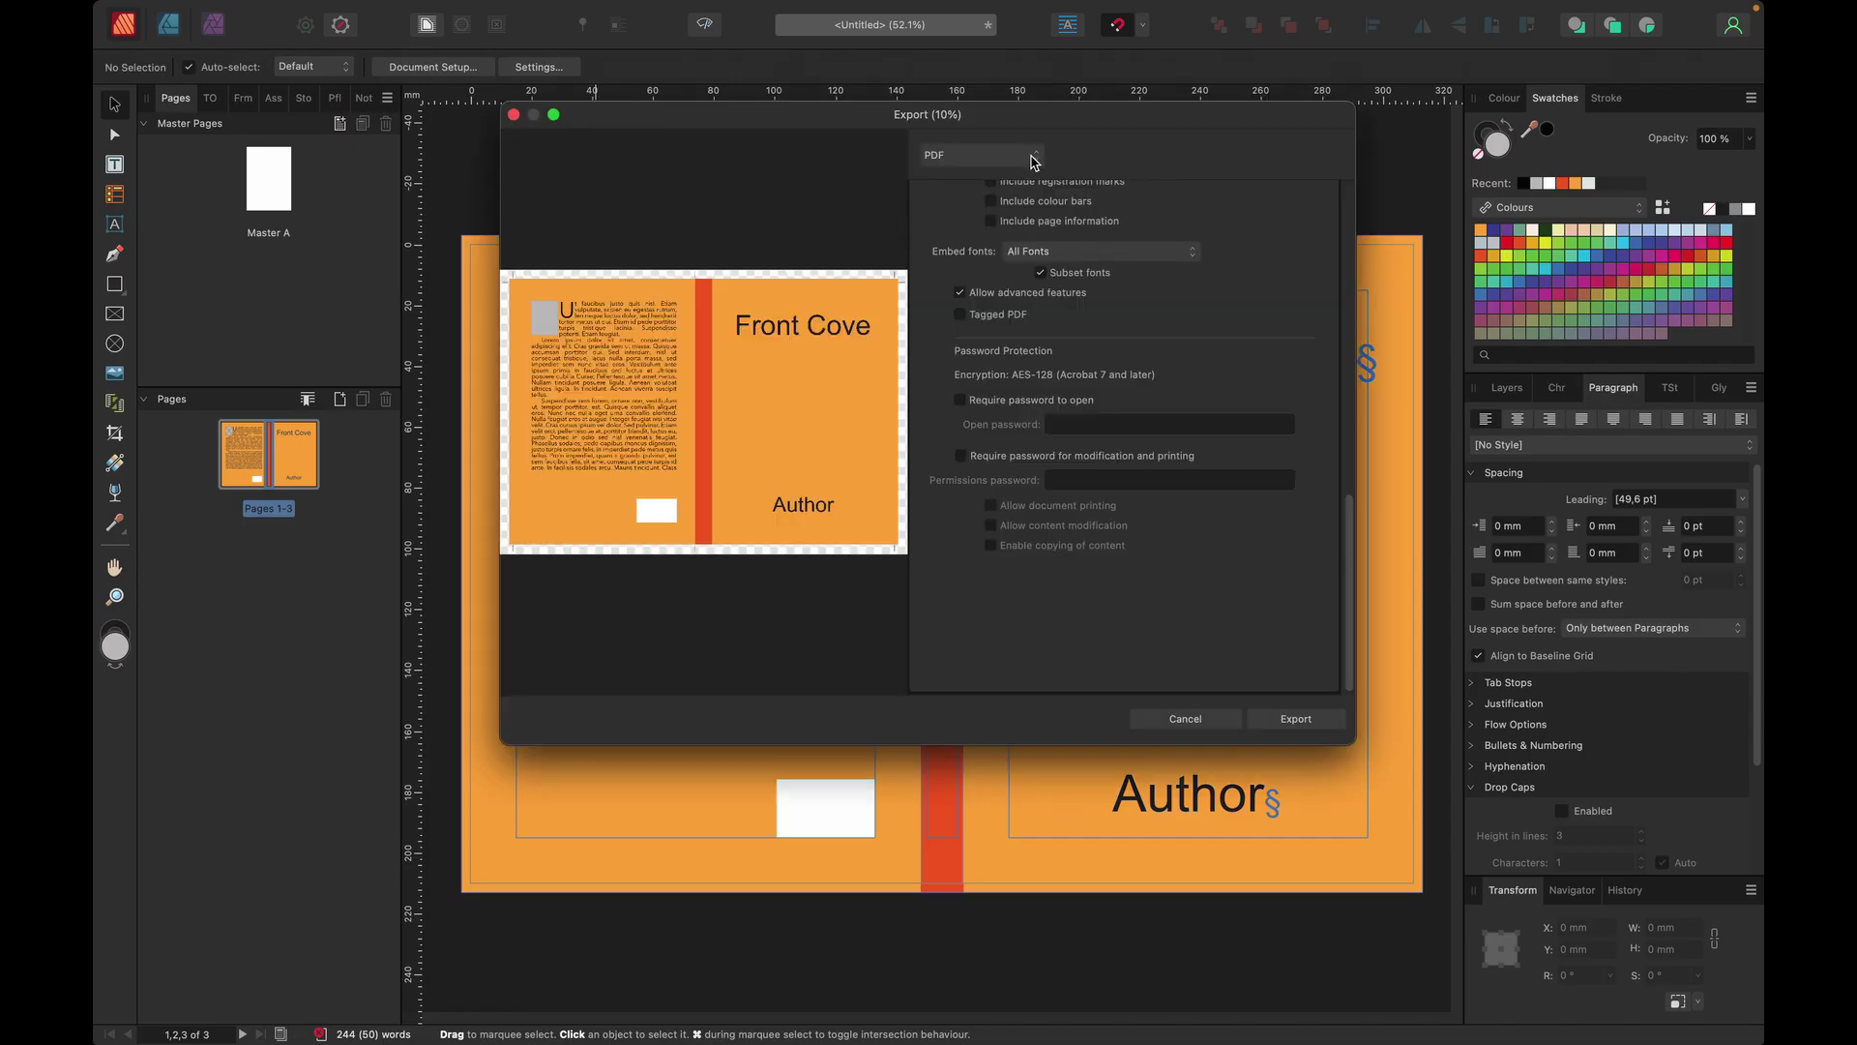
pyautogui.click(1041, 158)
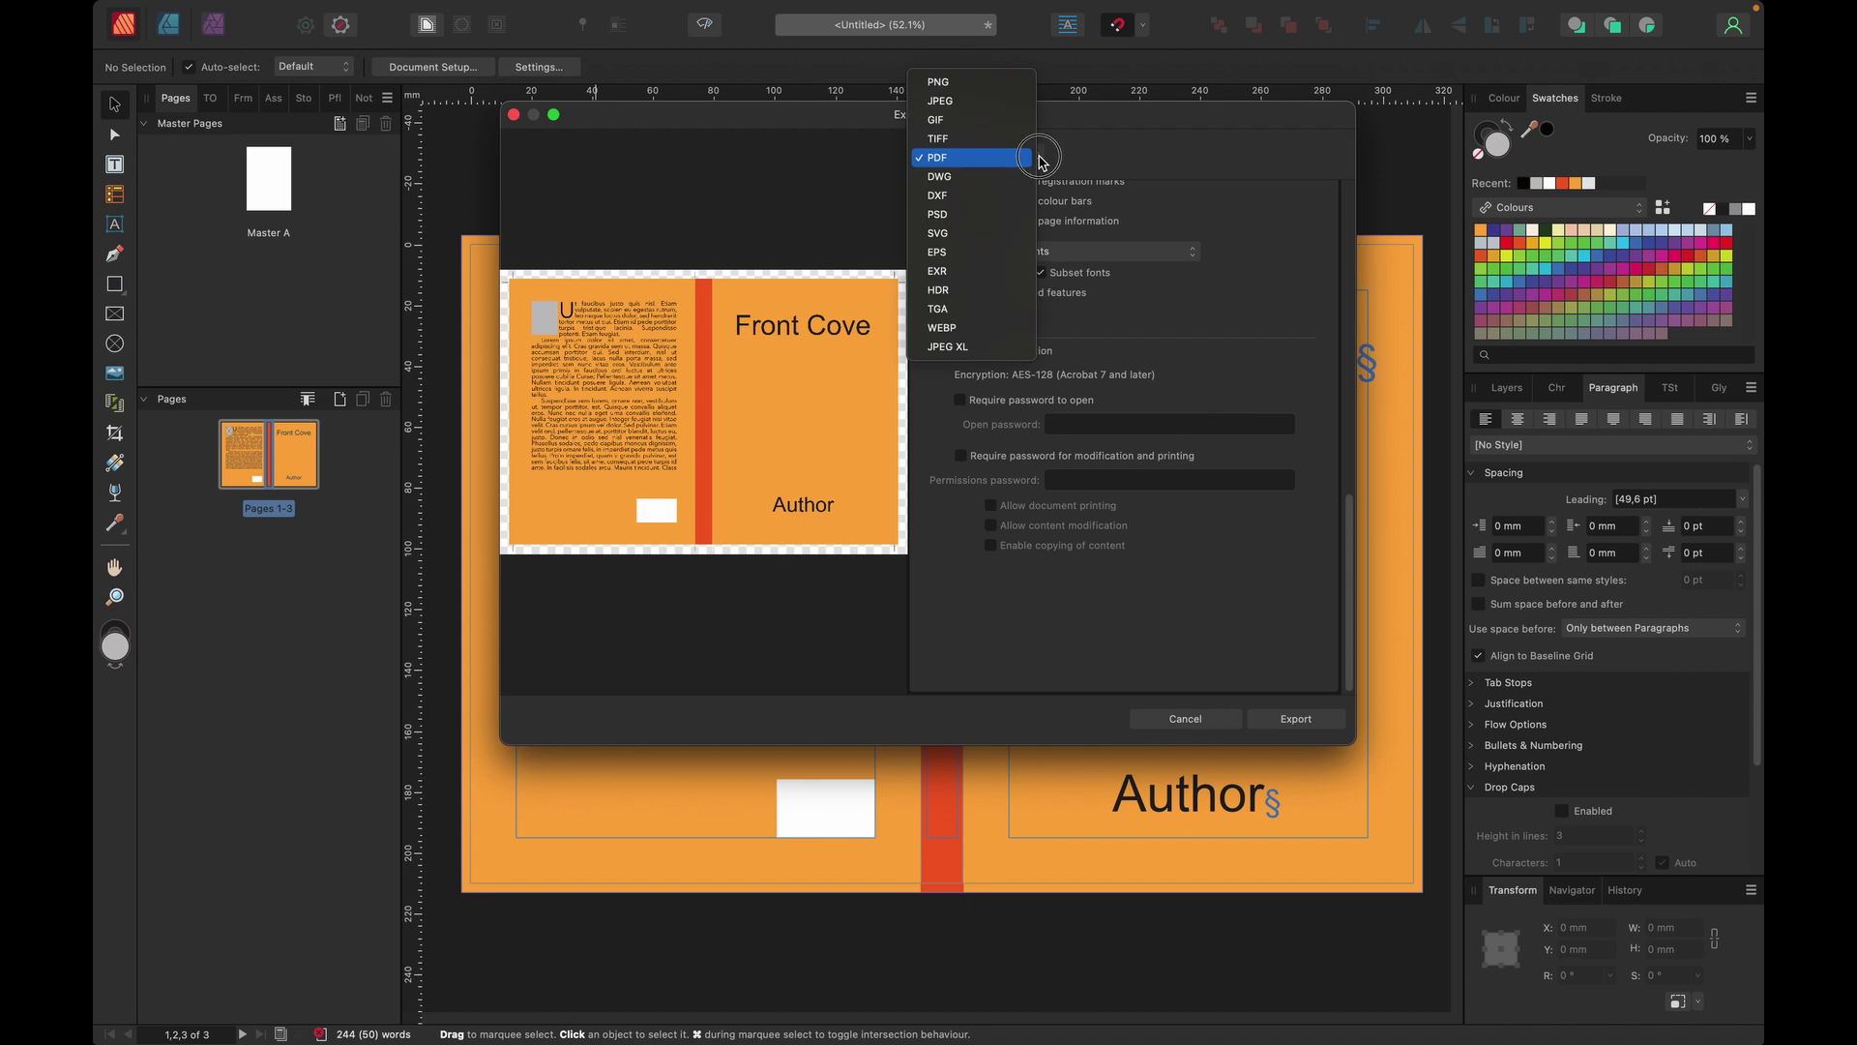
pyautogui.click(1041, 155)
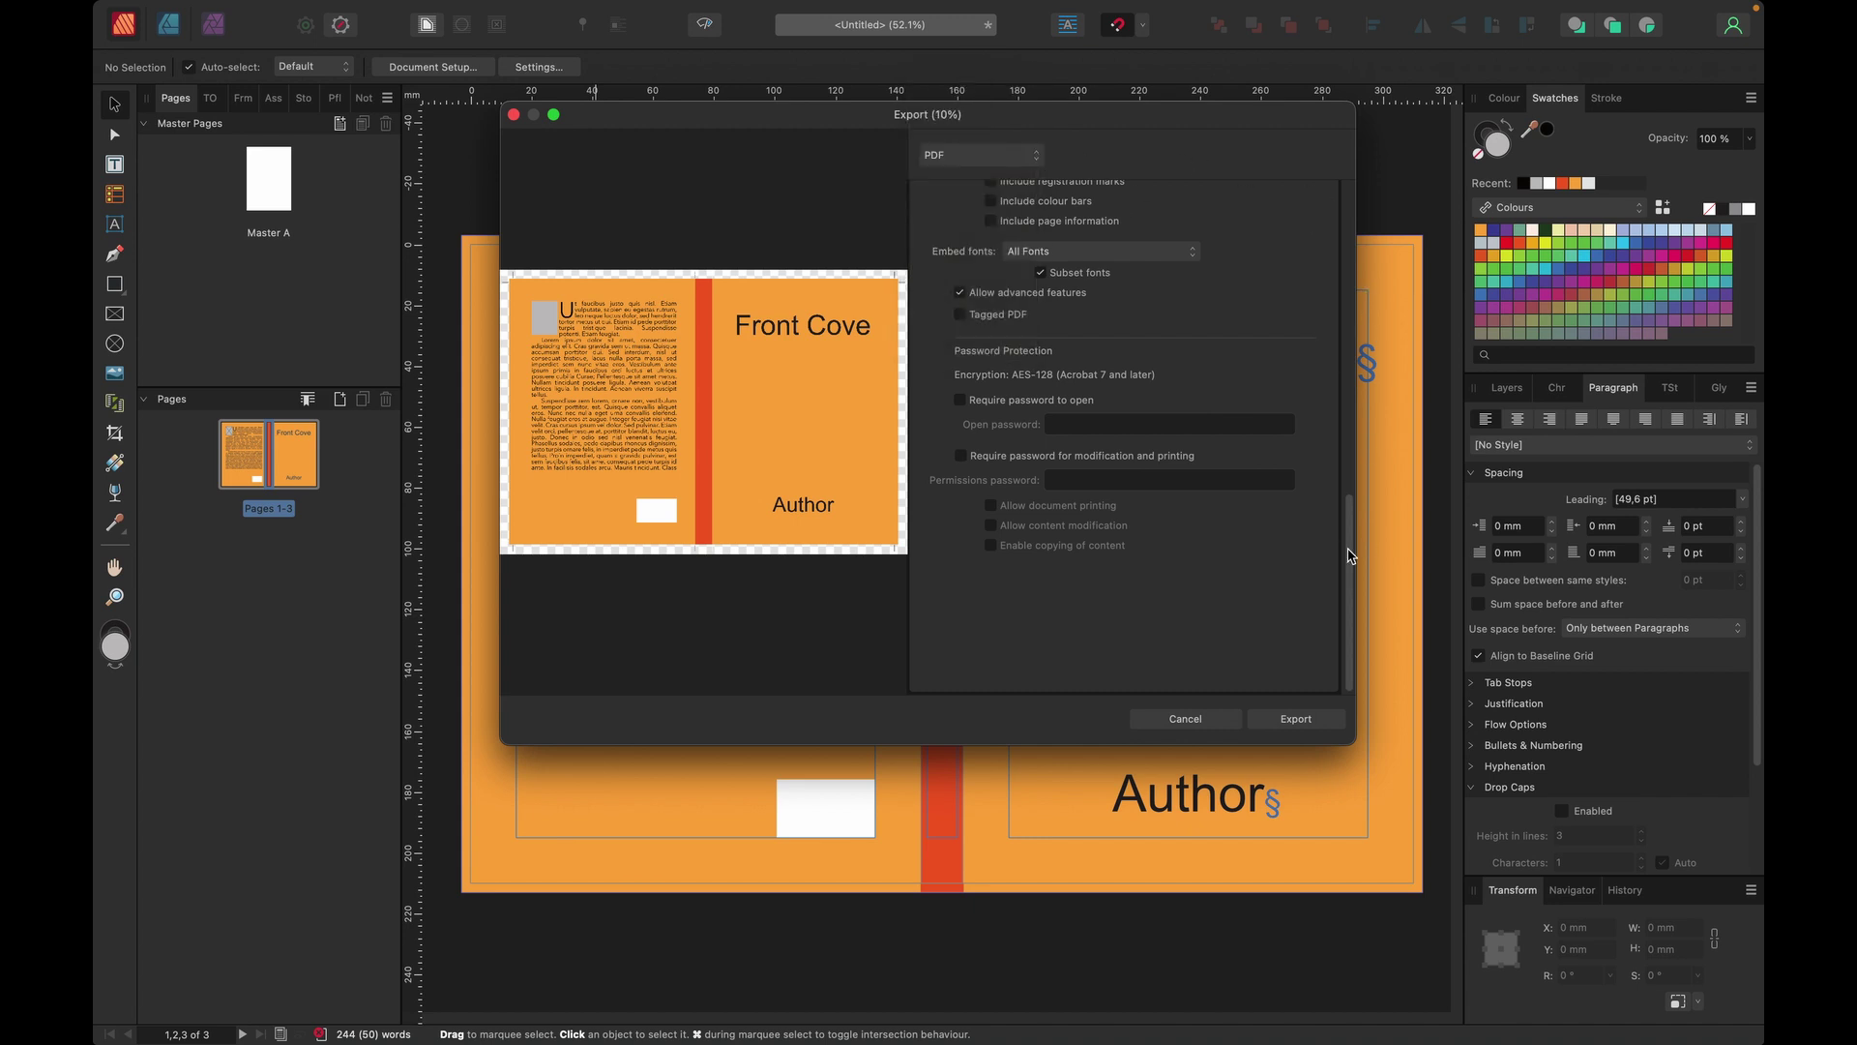
pyautogui.moveTo(1351, 556); pyautogui.dragTo(1347, 179)
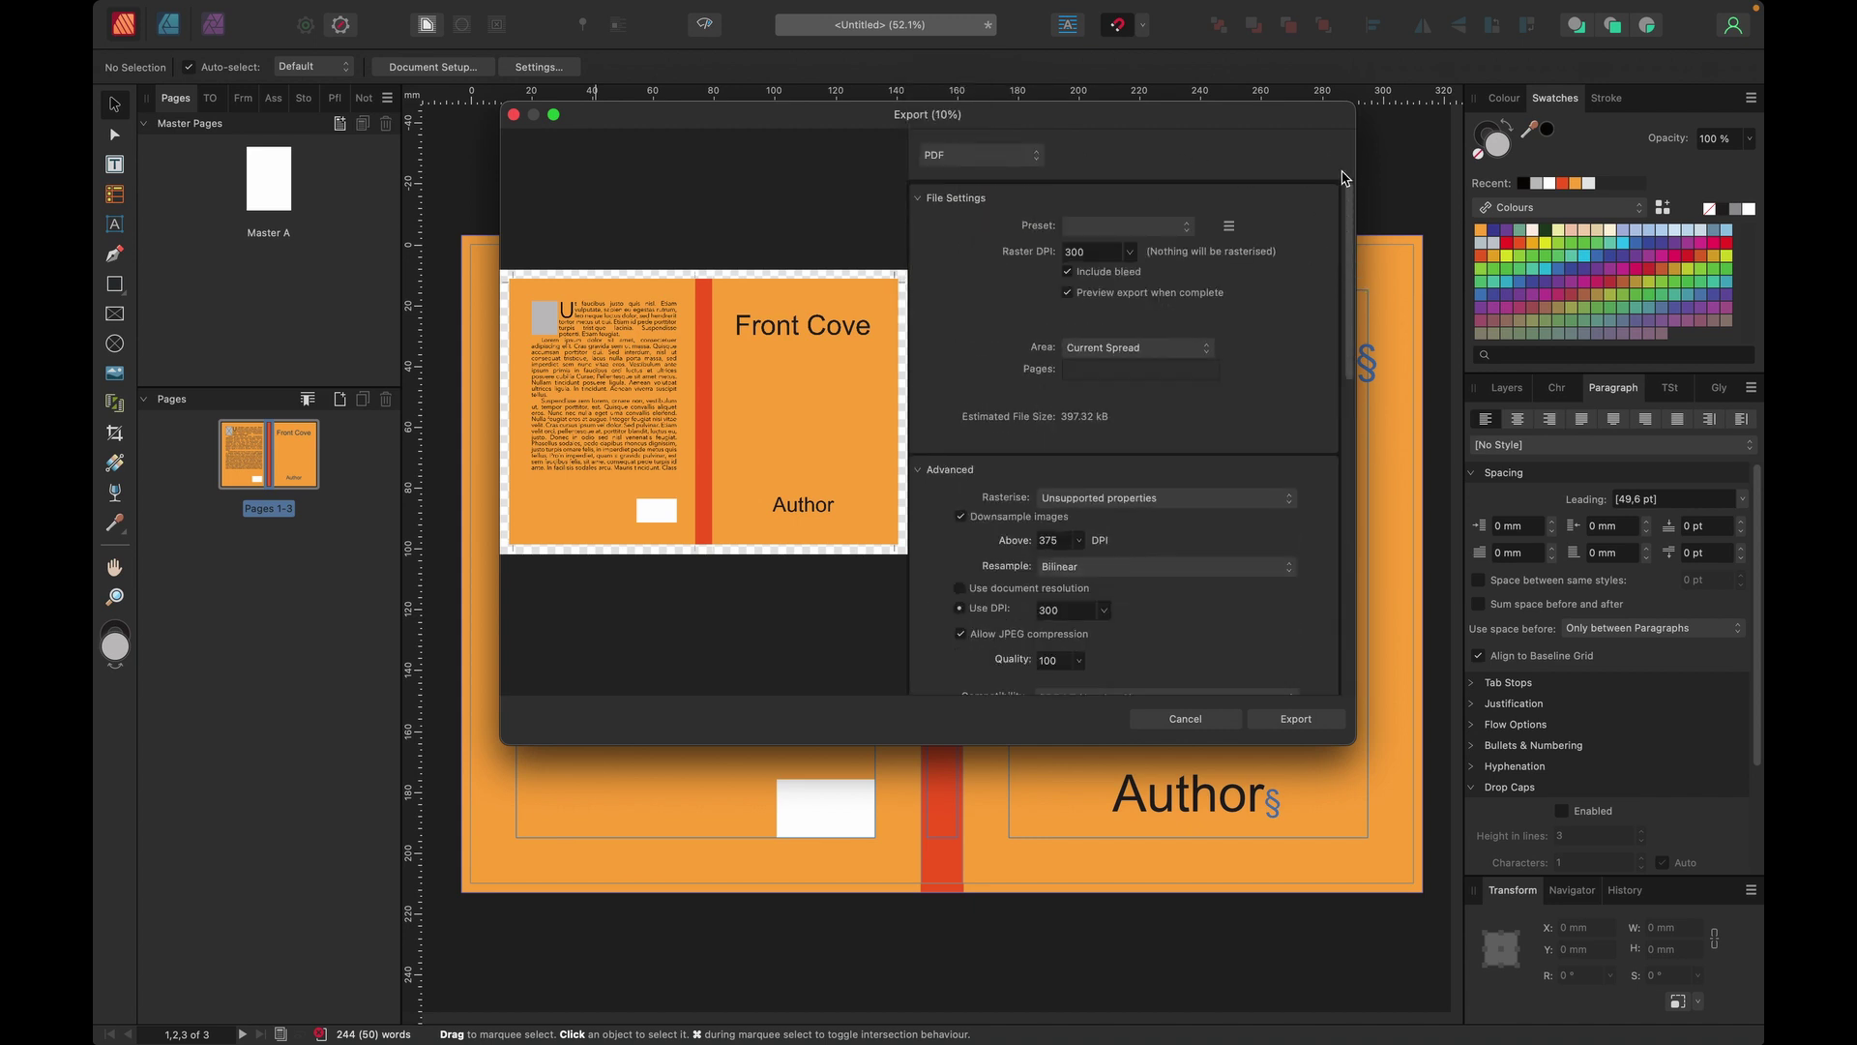
pyautogui.click(1190, 229)
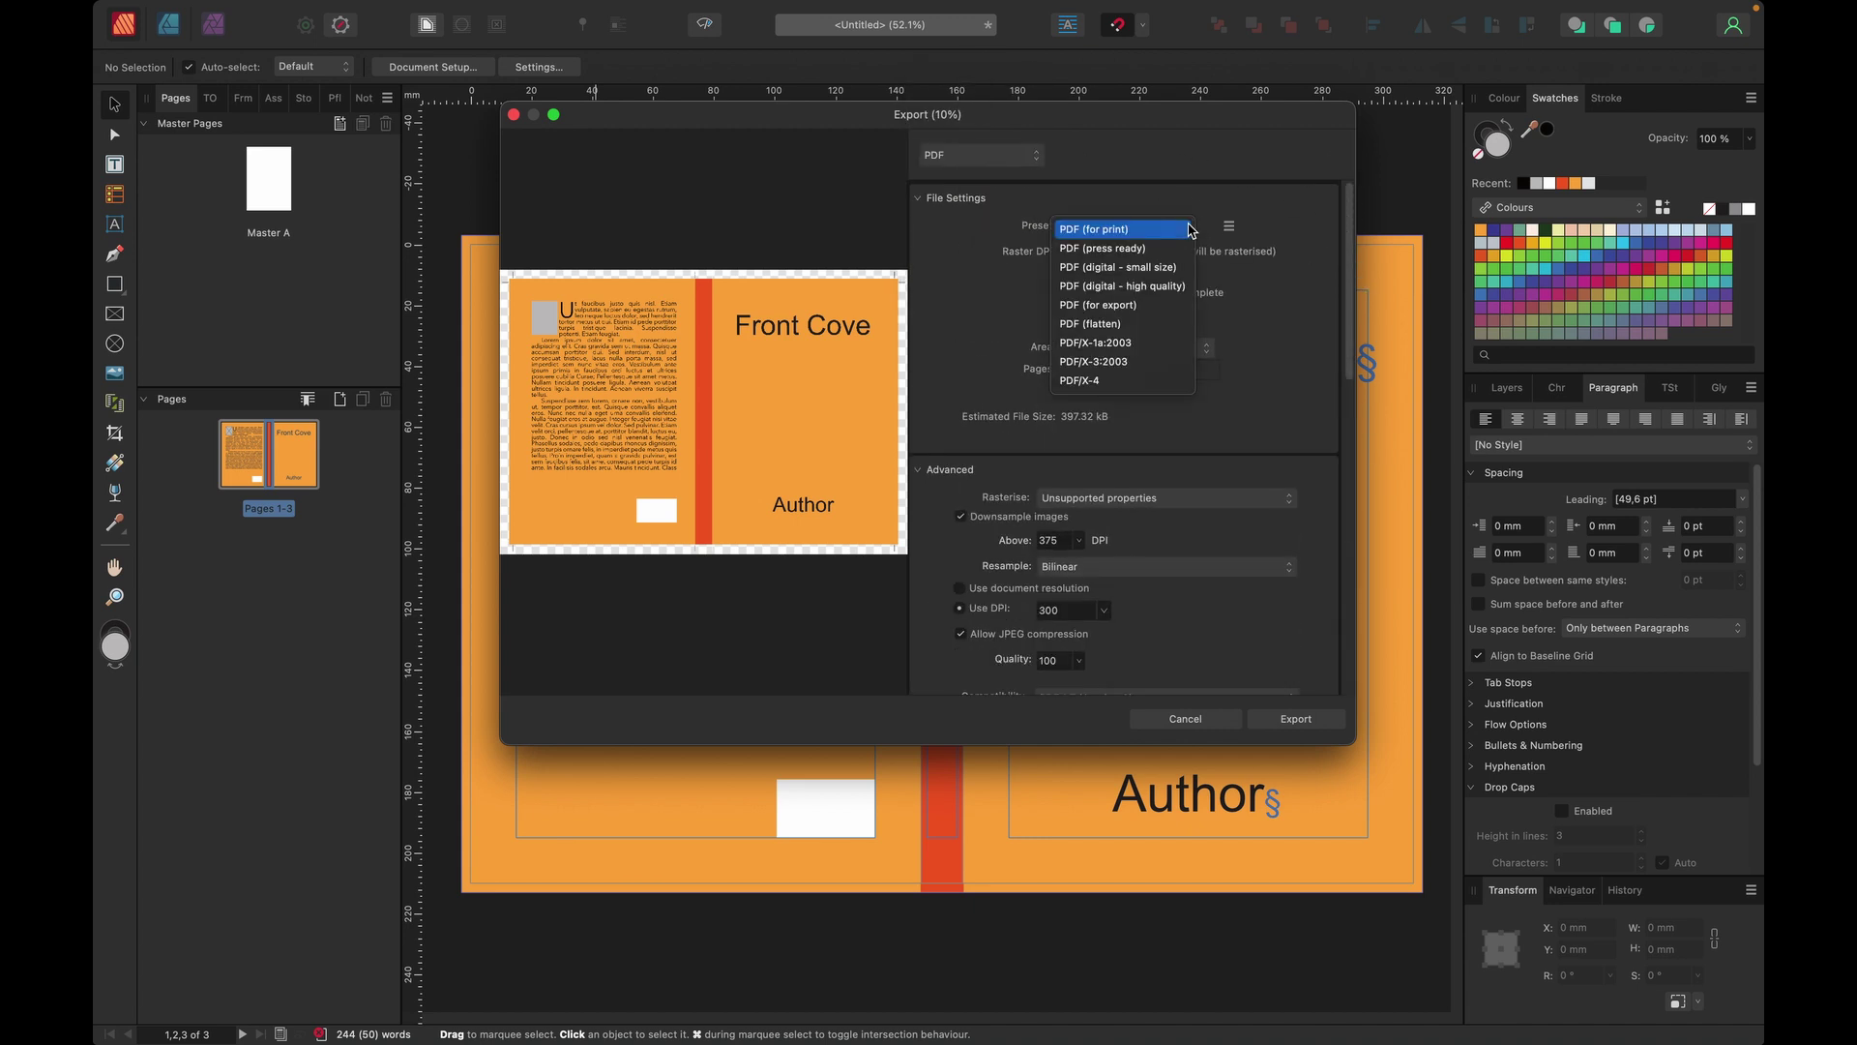
pyautogui.click(1117, 248)
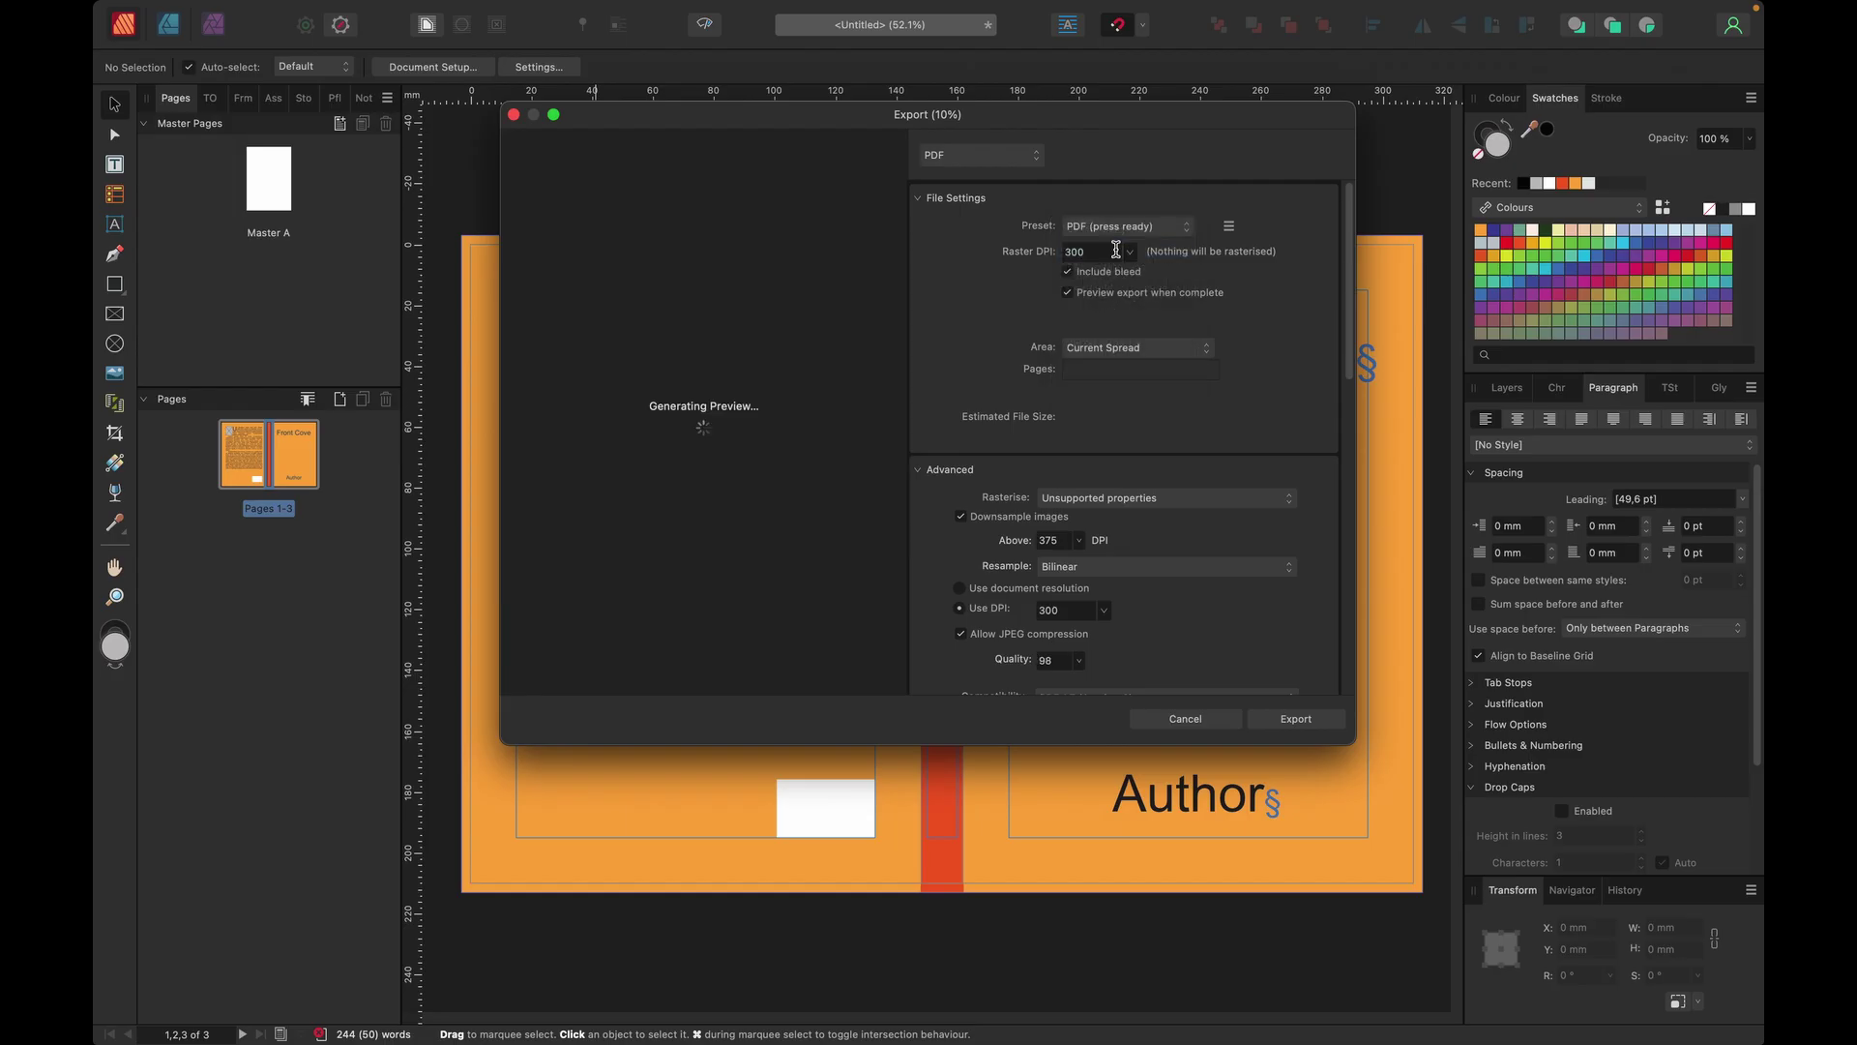
pyautogui.click(1068, 271)
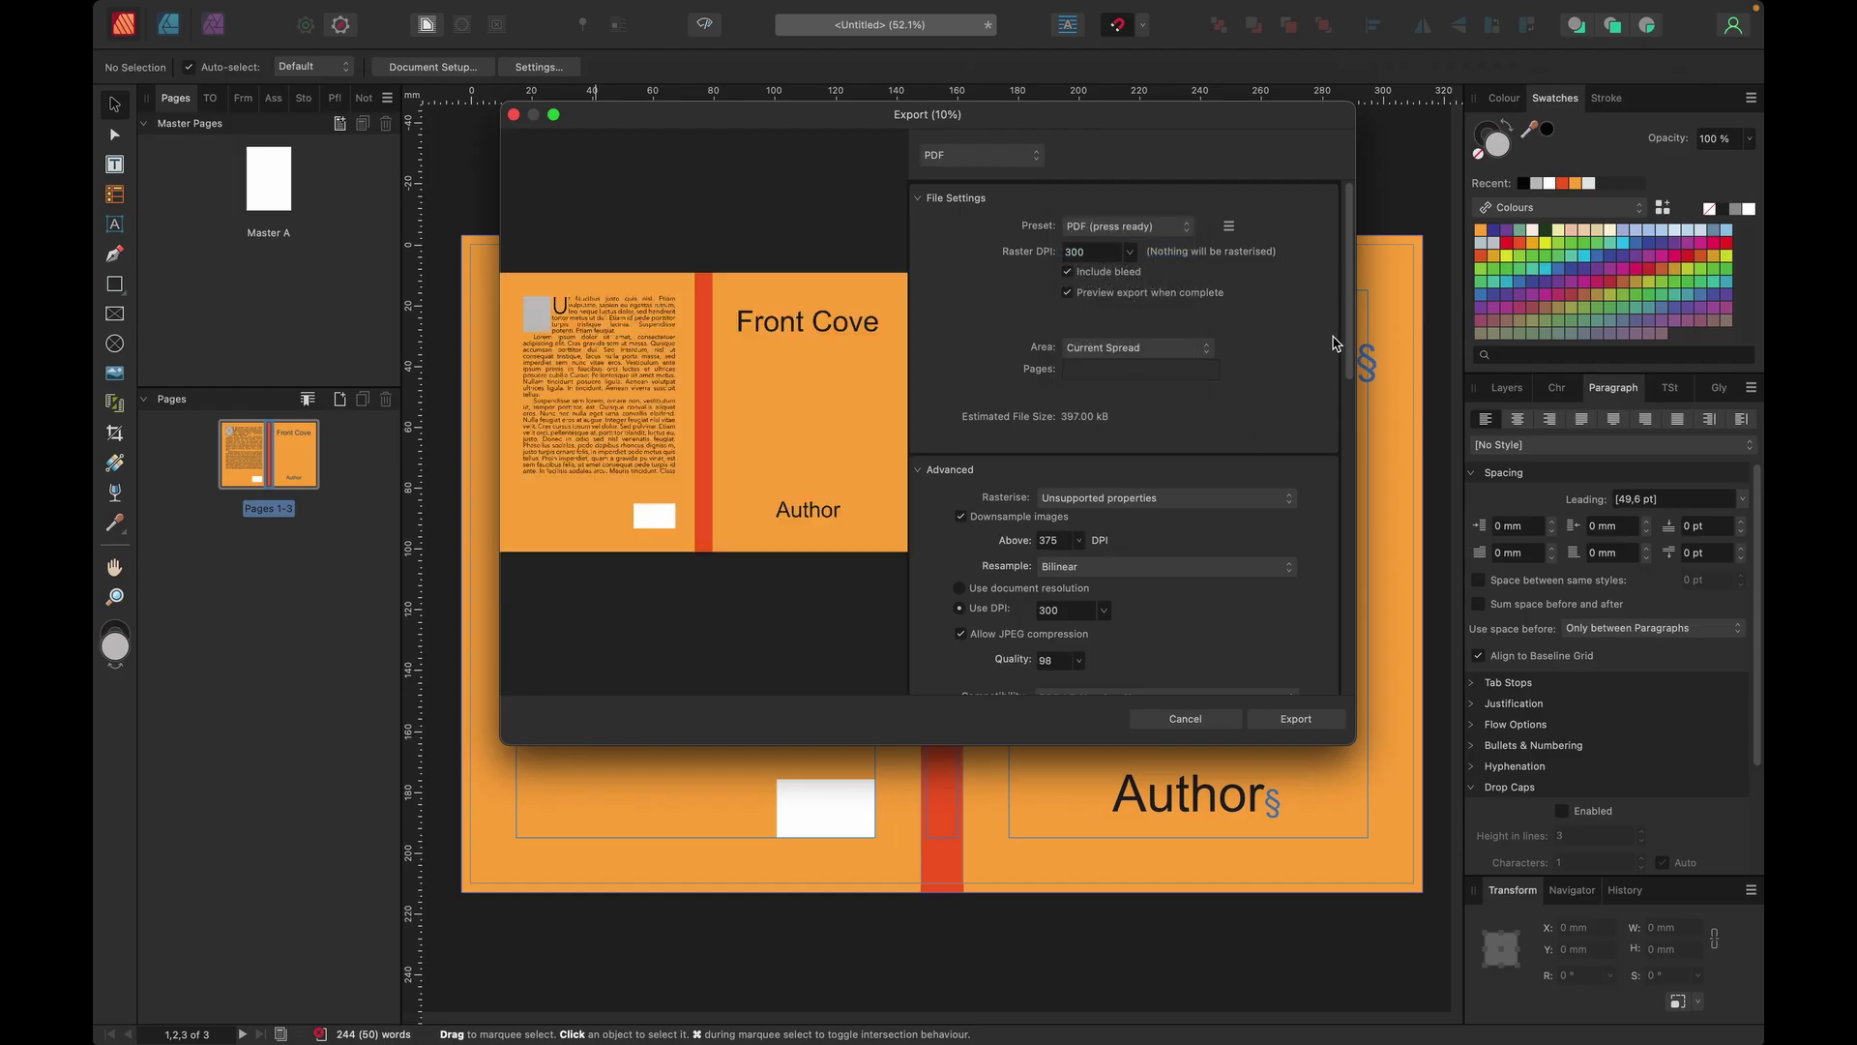
# Step: Keep the export area as Current Spread and raise JPEG quality to 100
pyautogui.click(1208, 349)
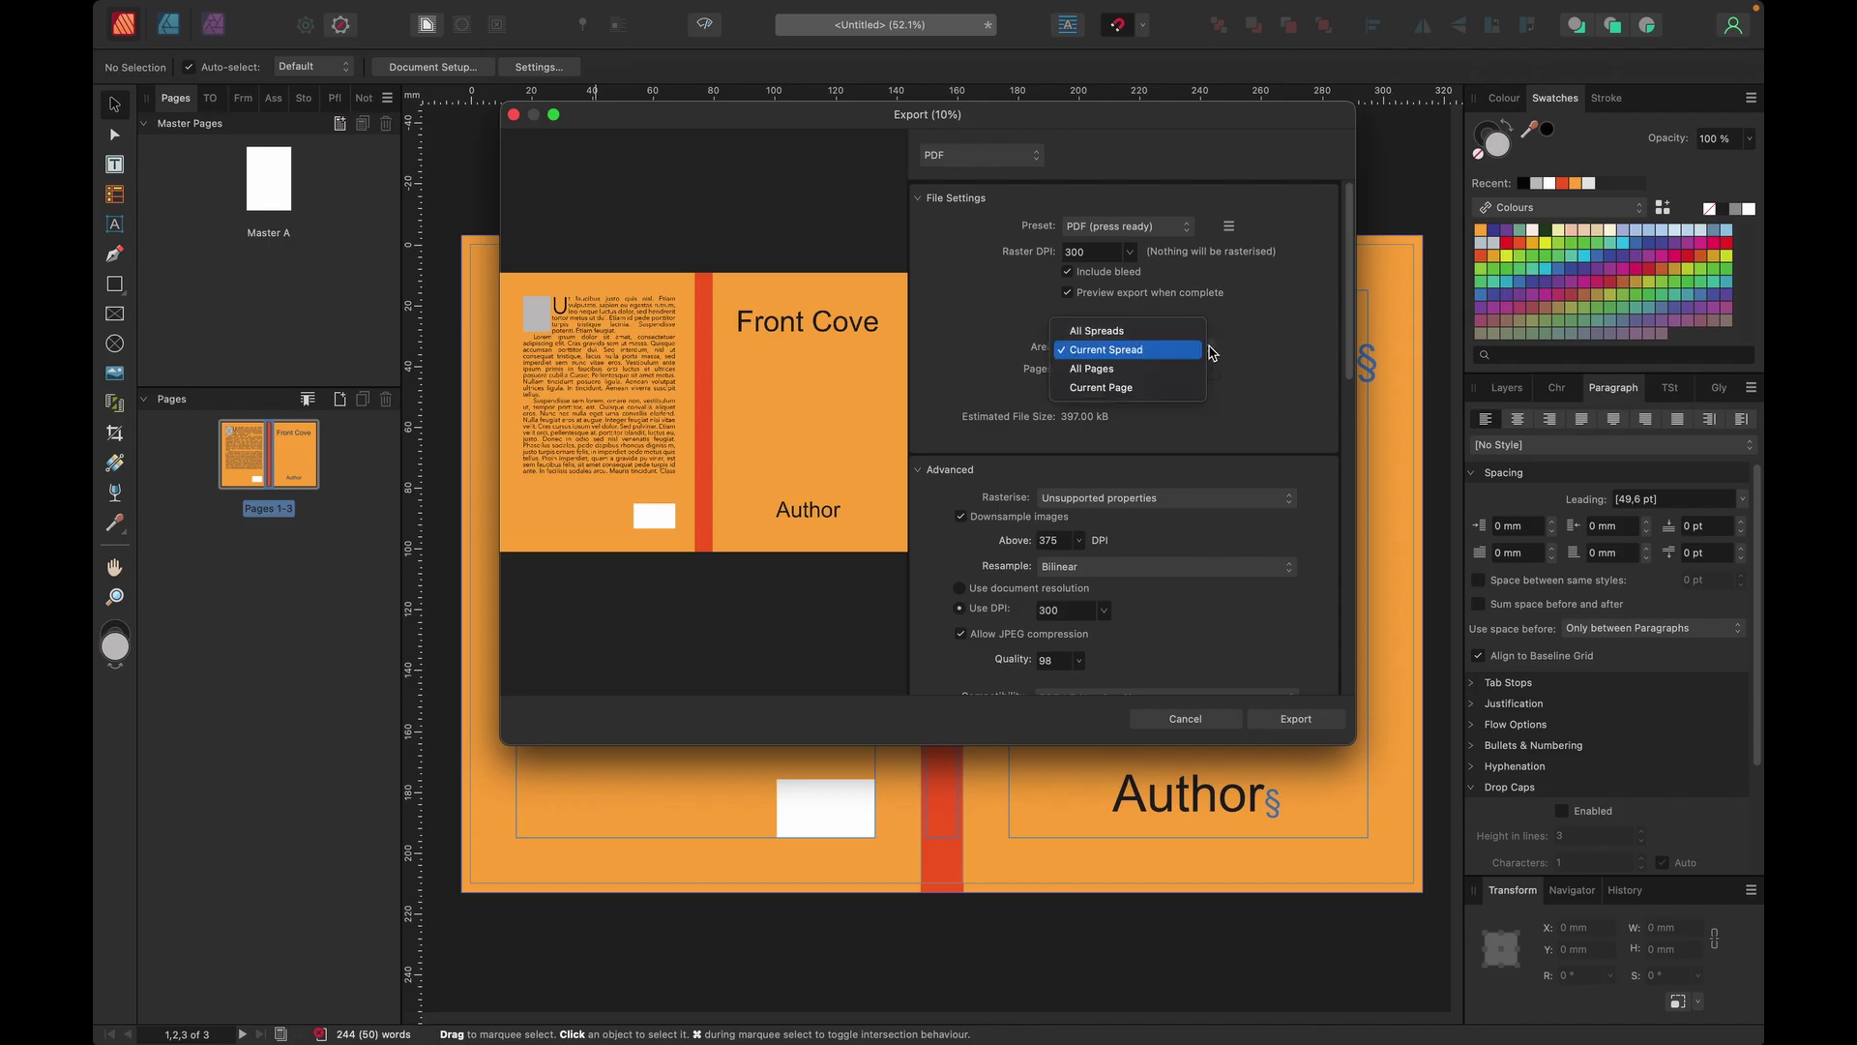
pyautogui.click(1119, 356)
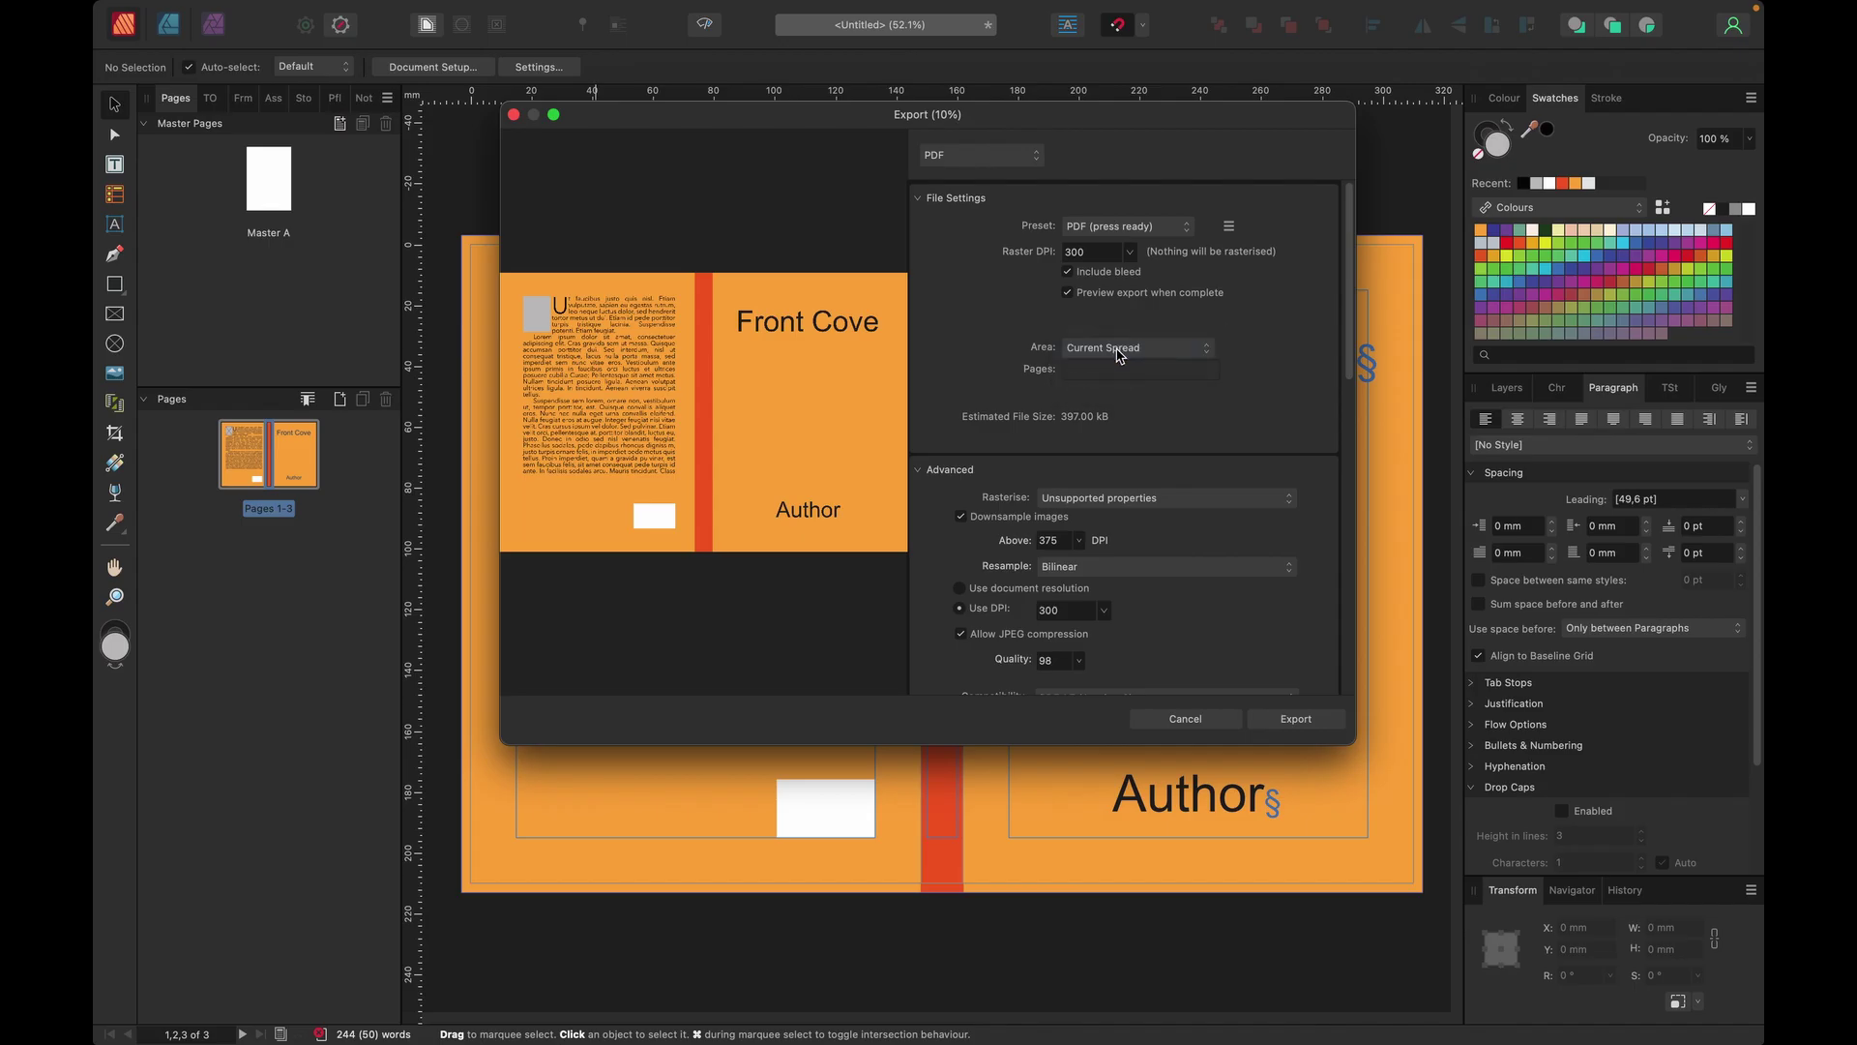
pyautogui.click(1211, 353)
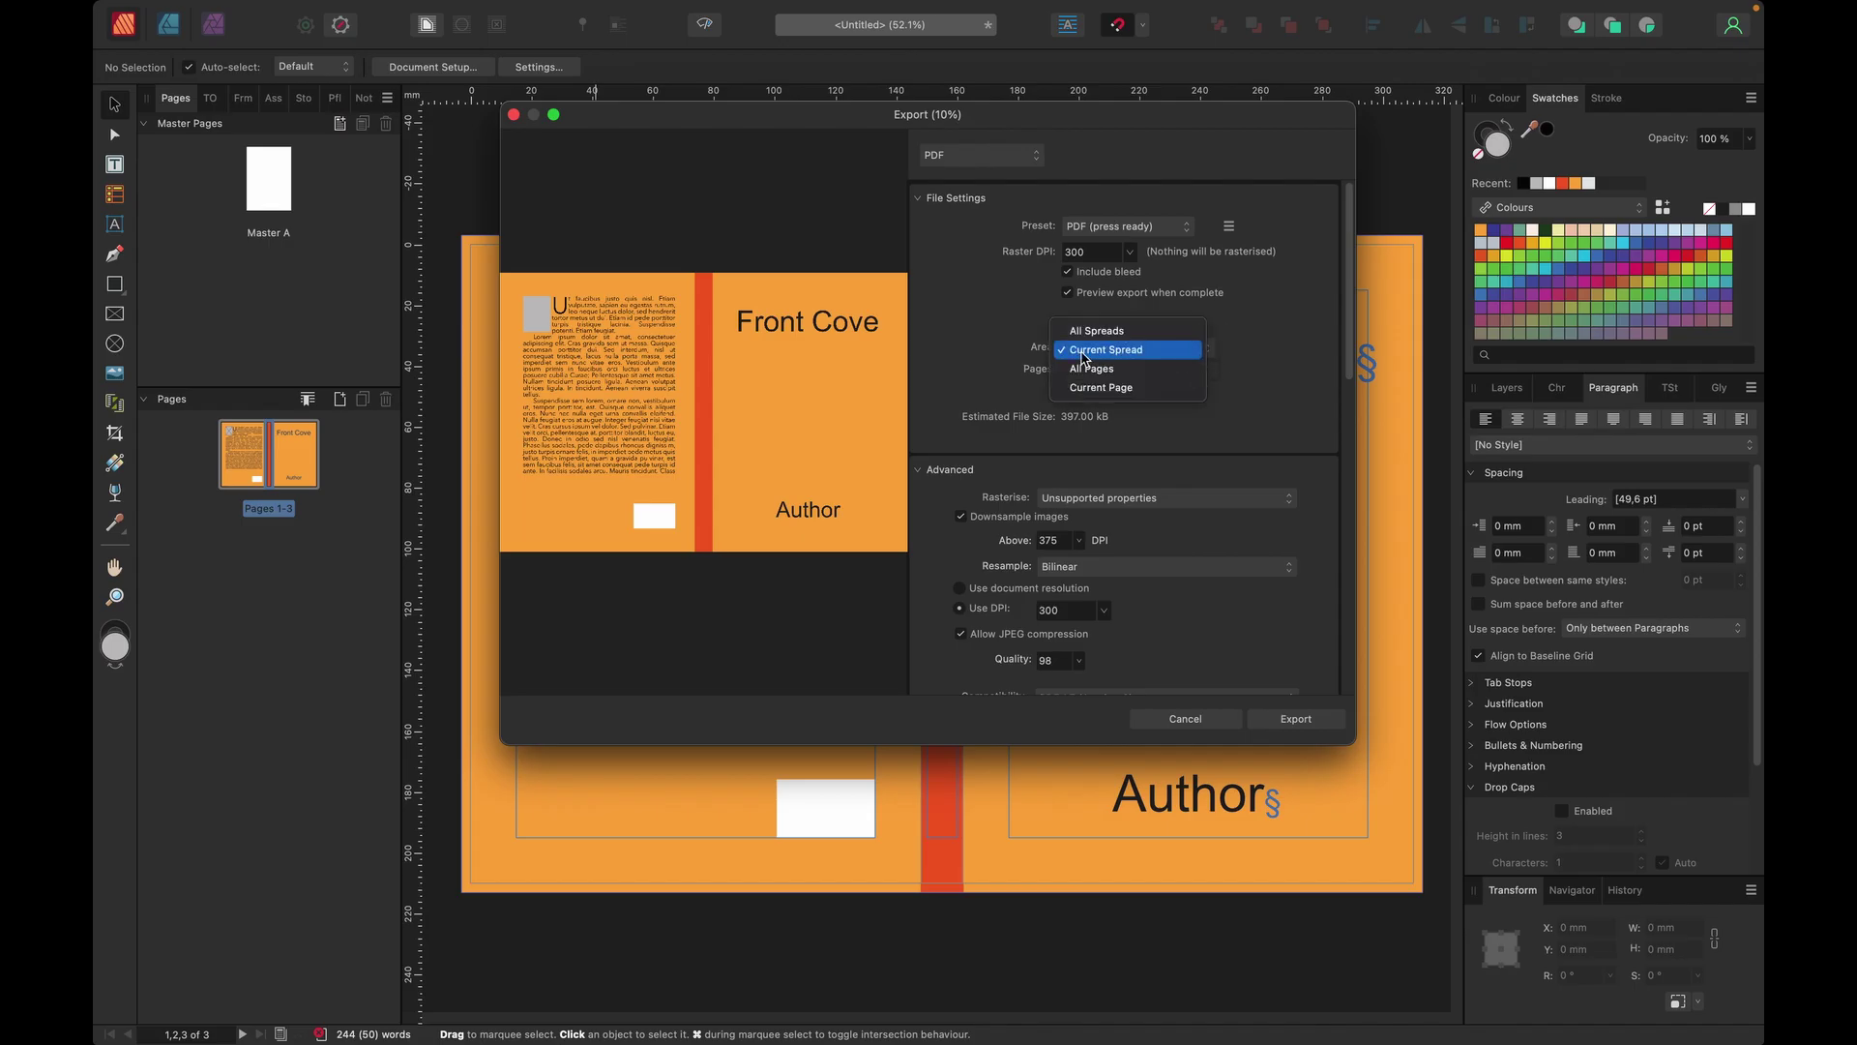
pyautogui.click(1288, 344)
pyautogui.moveTo(1353, 272); pyautogui.dragTo(1375, 385)
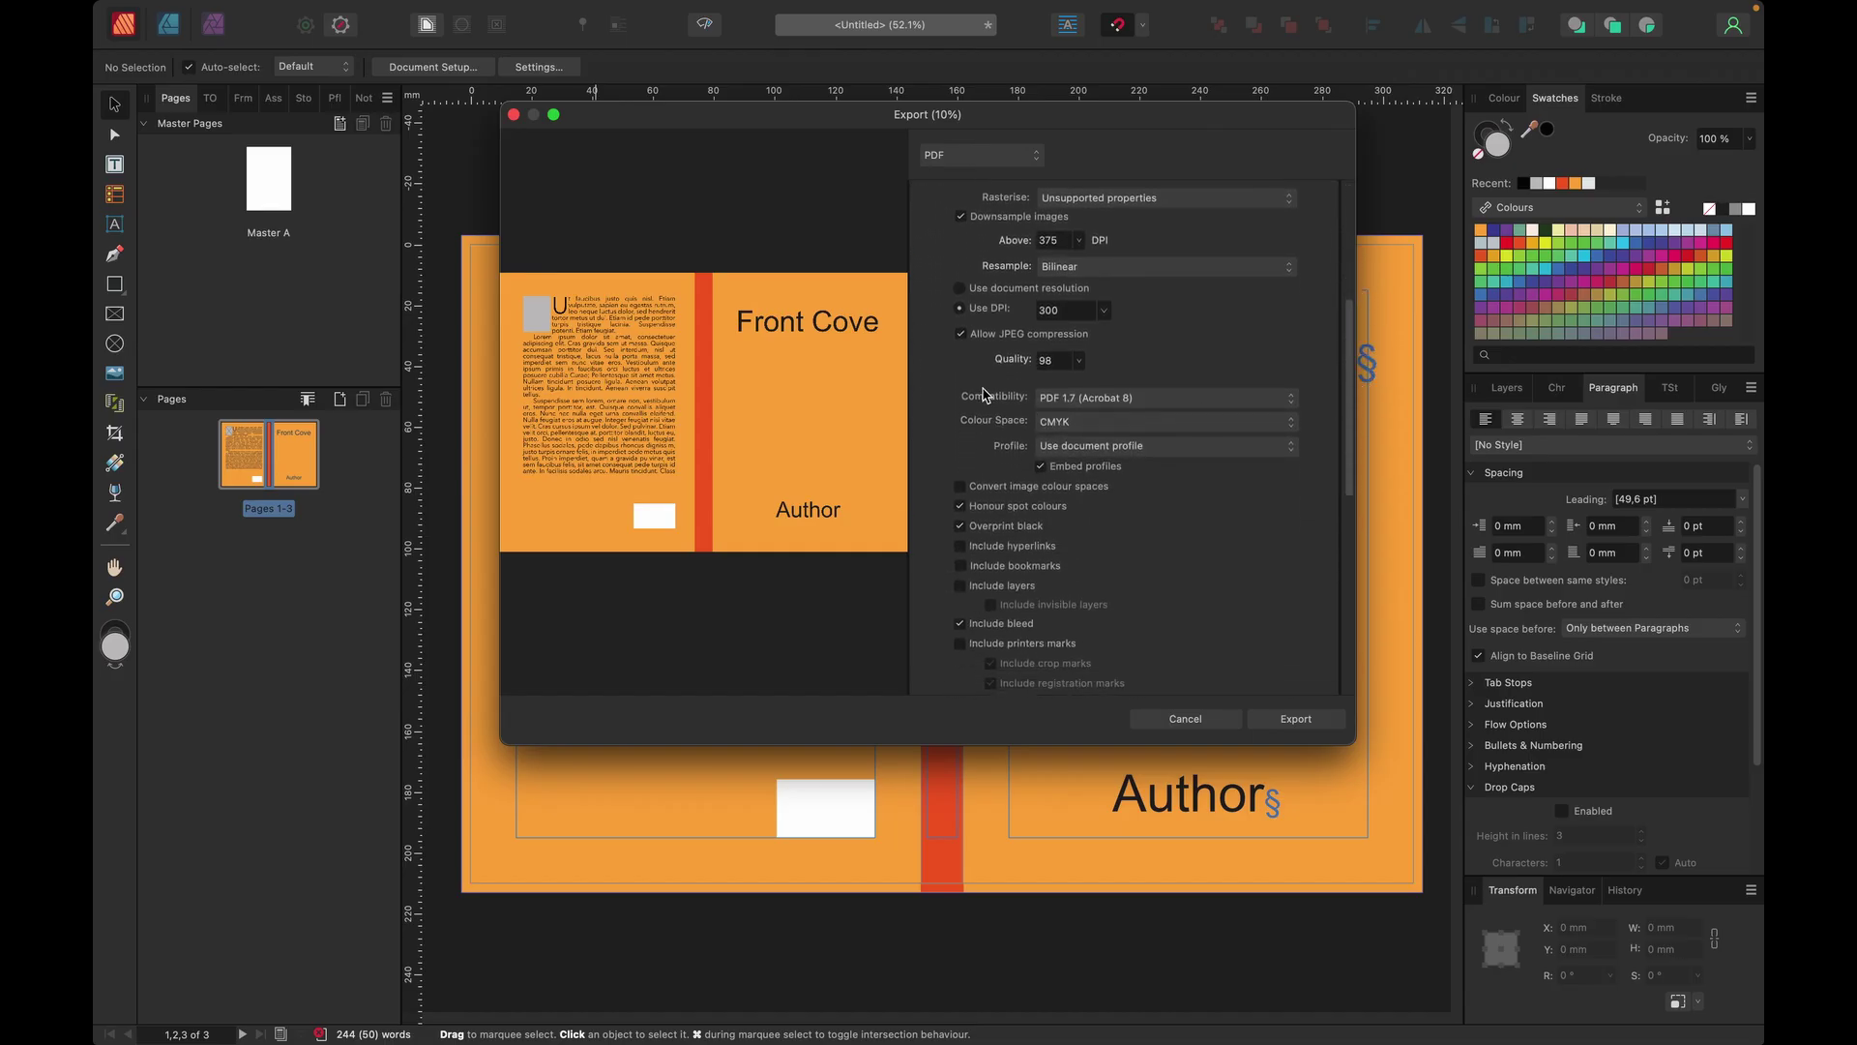
pyautogui.click(1080, 361)
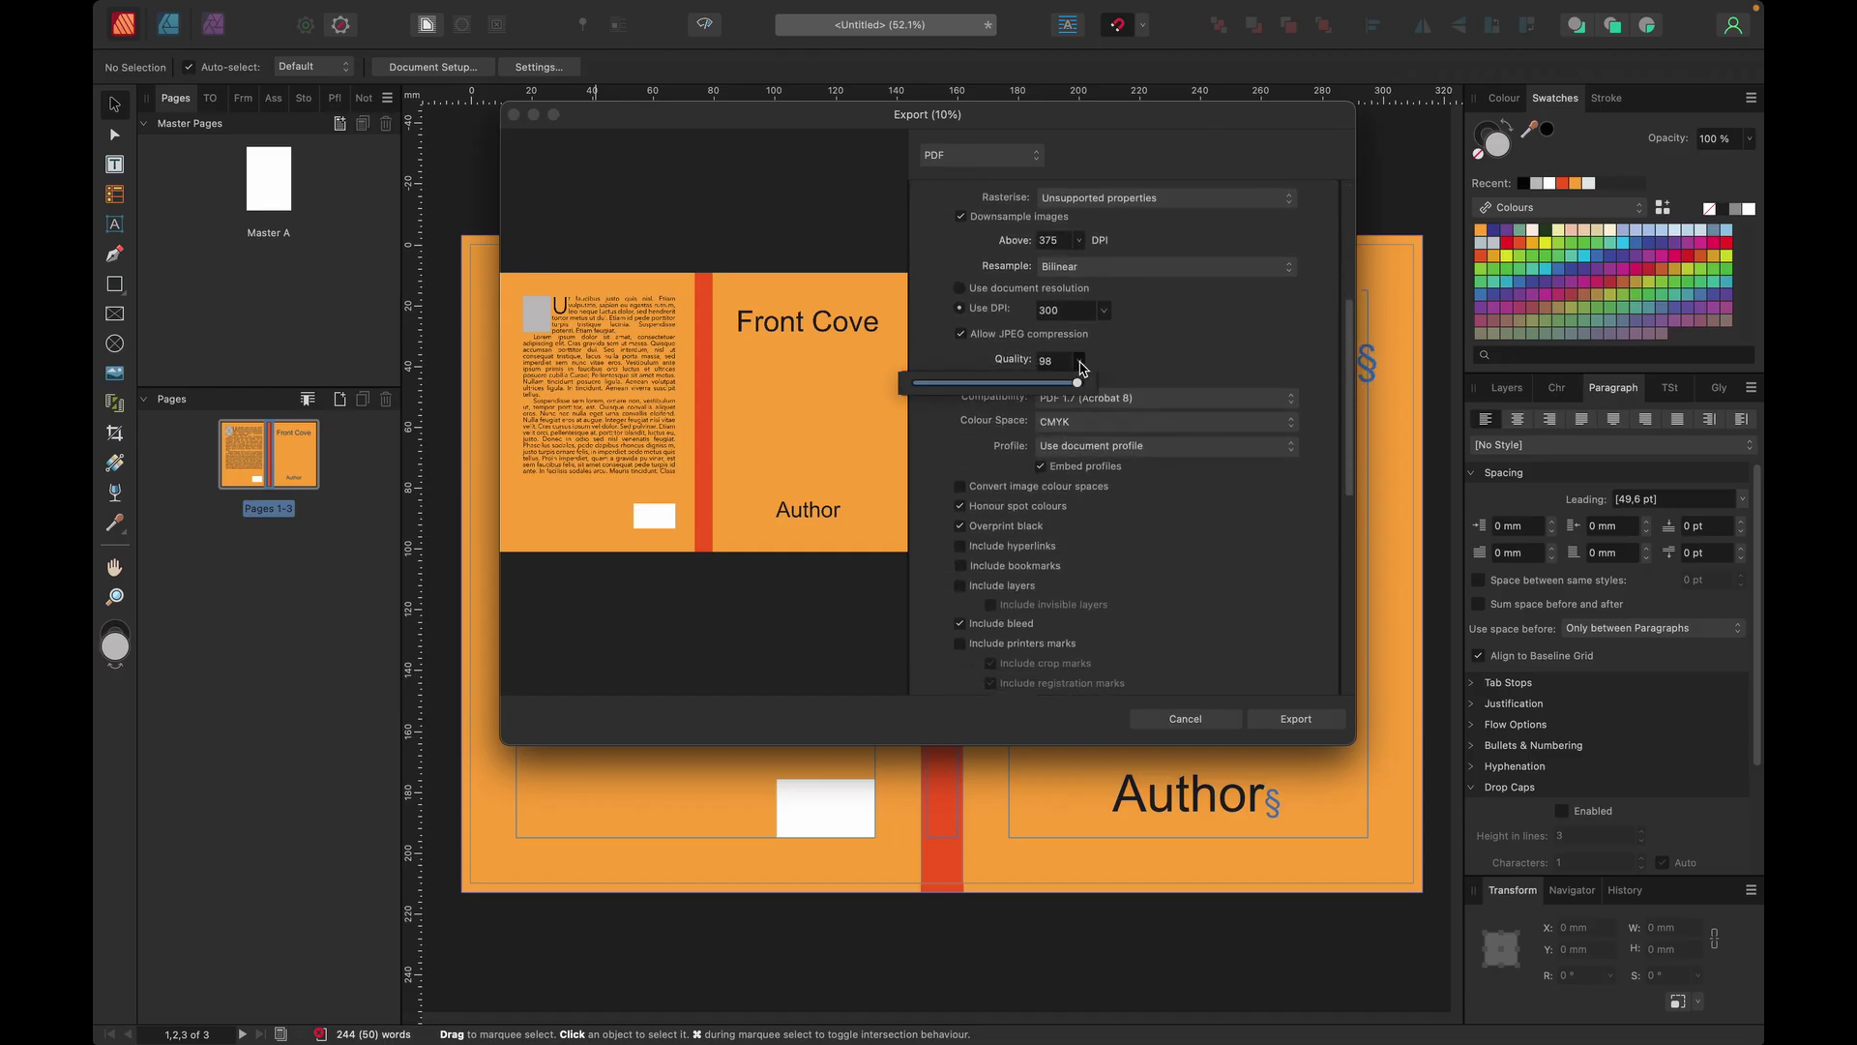
pyautogui.moveTo(1076, 383); pyautogui.dragTo(1088, 383)
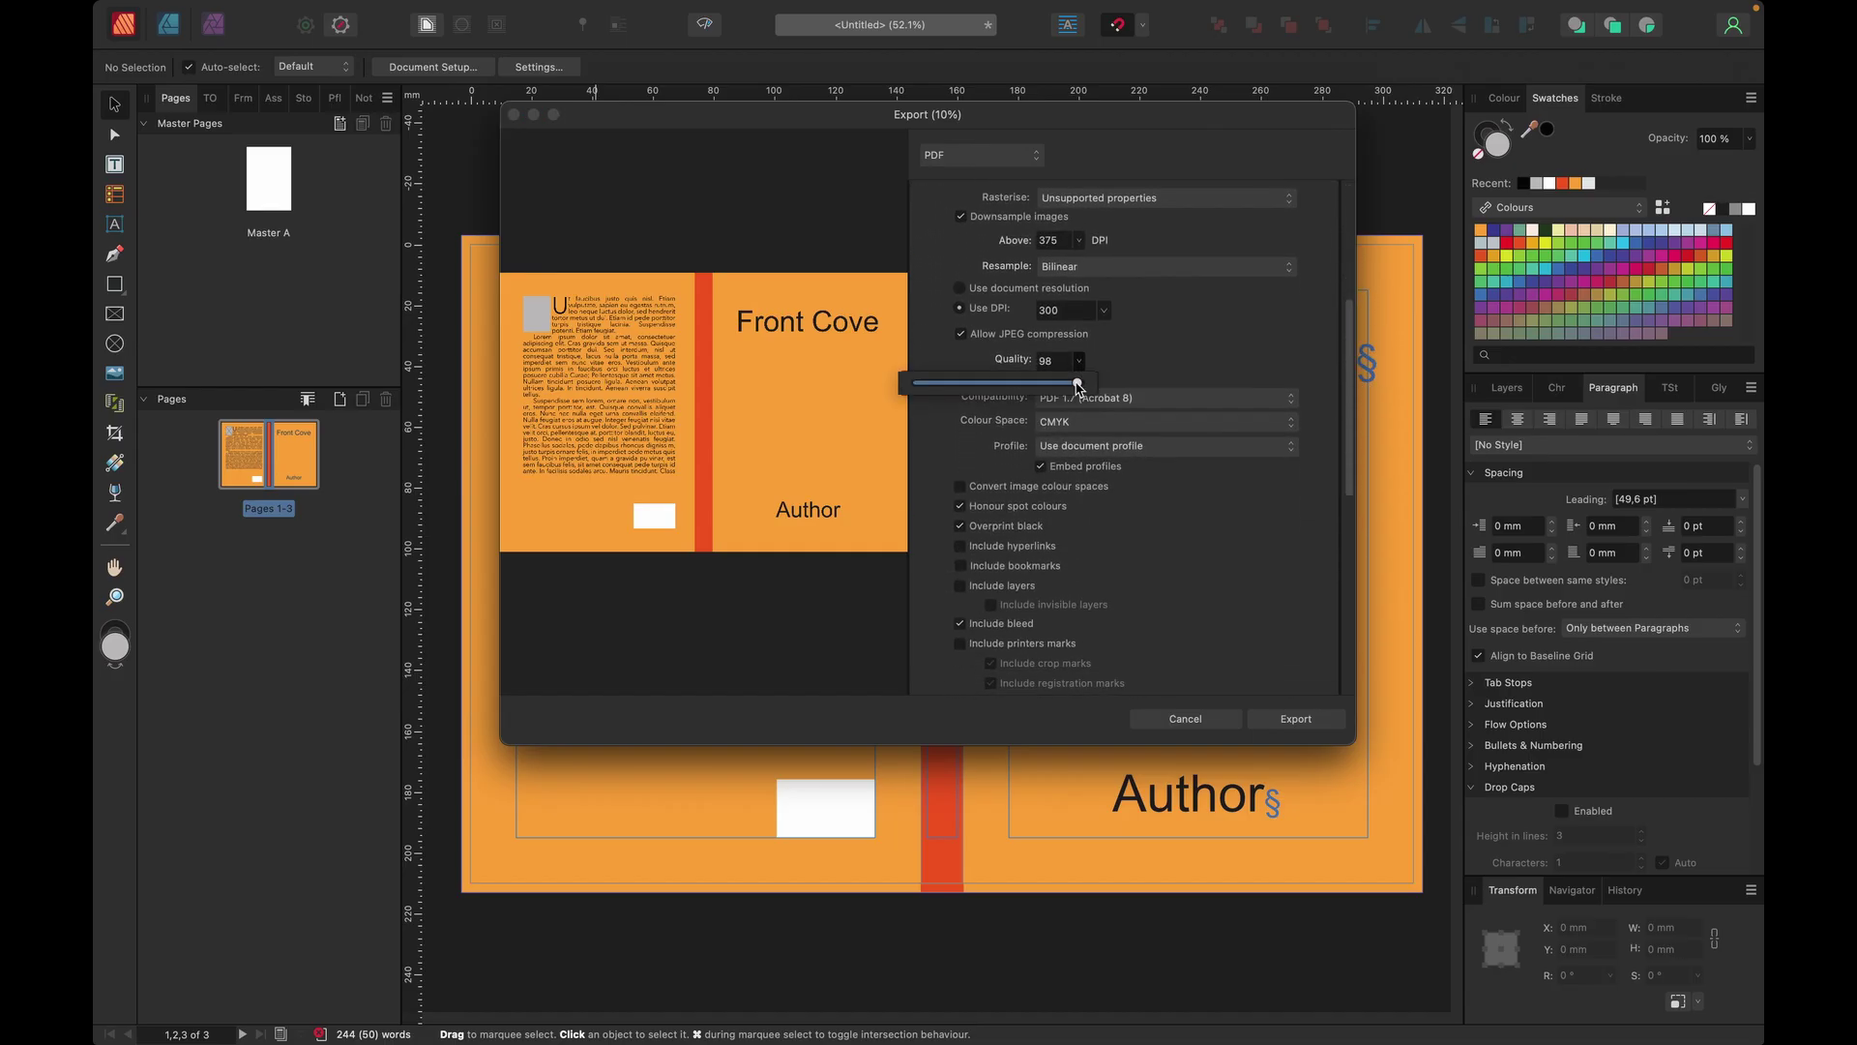
pyautogui.click(1354, 329)
pyautogui.moveTo(1354, 329); pyautogui.dragTo(1363, 373)
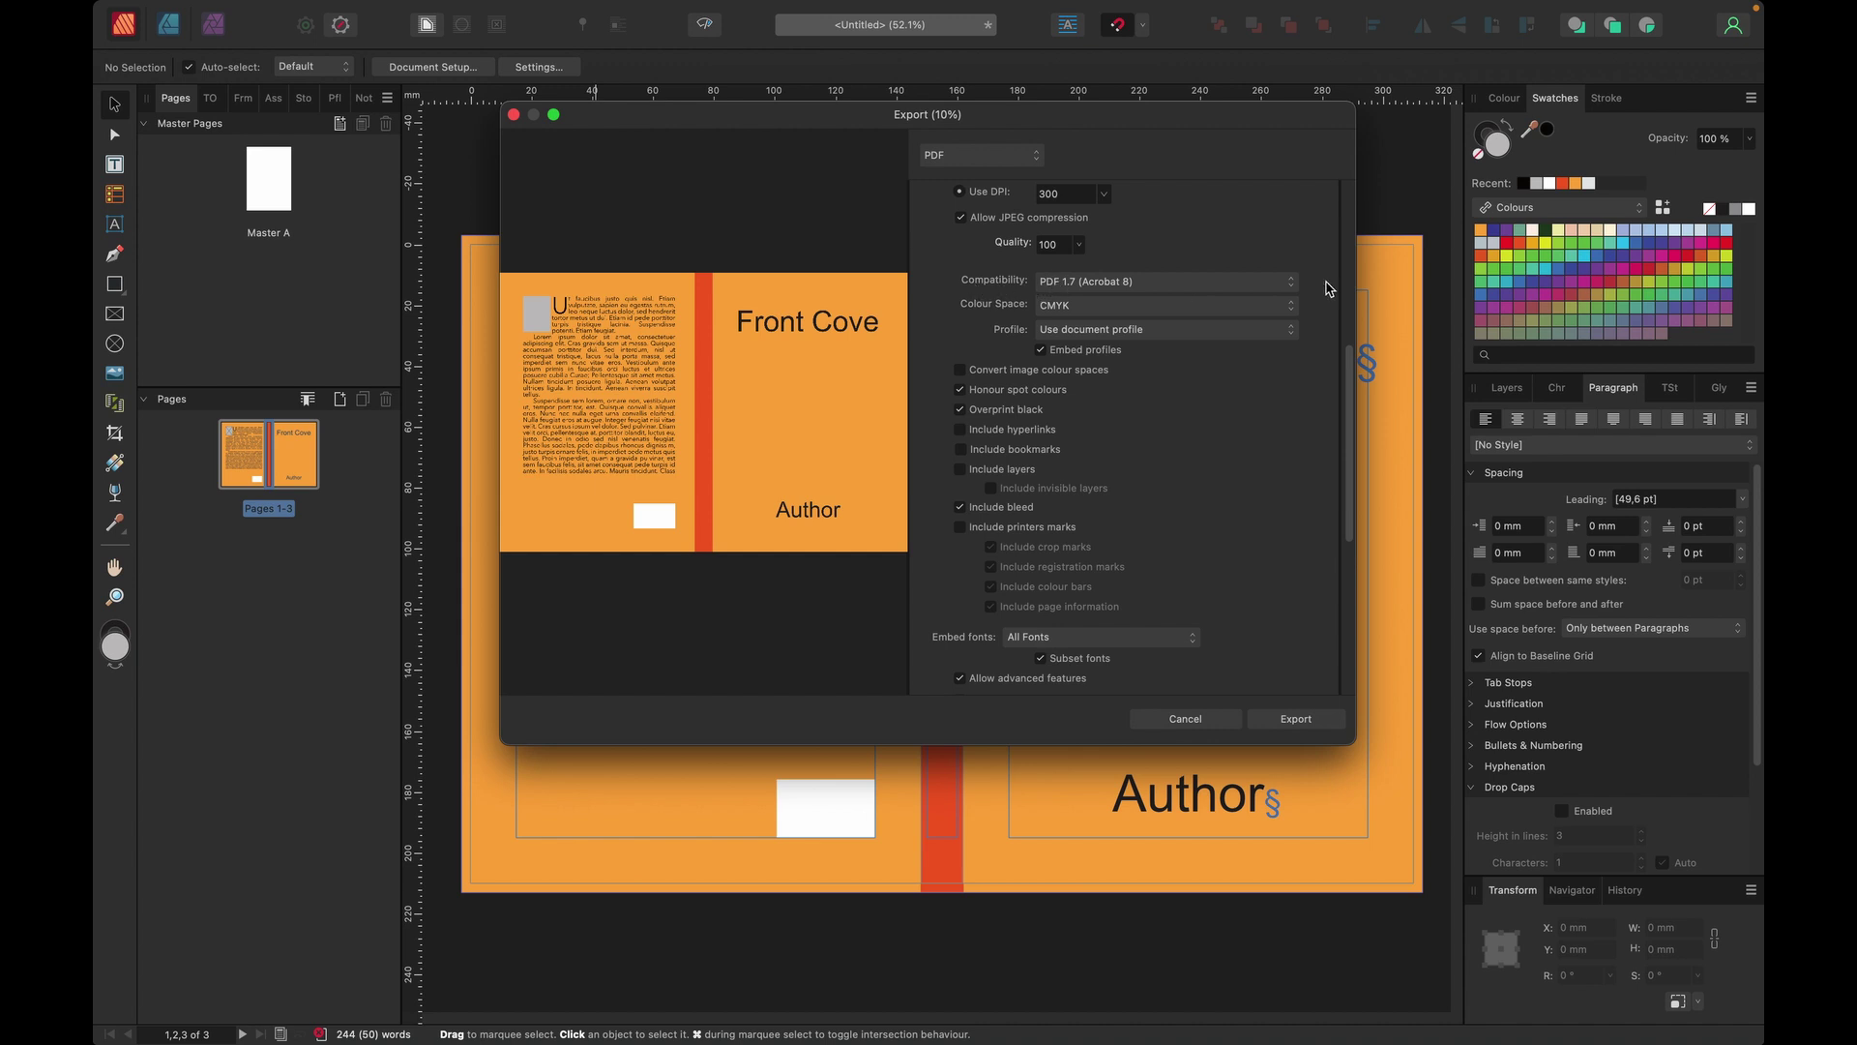
# Step: Keep PDF 1.7 as the compatibility version
pyautogui.click(1295, 284)
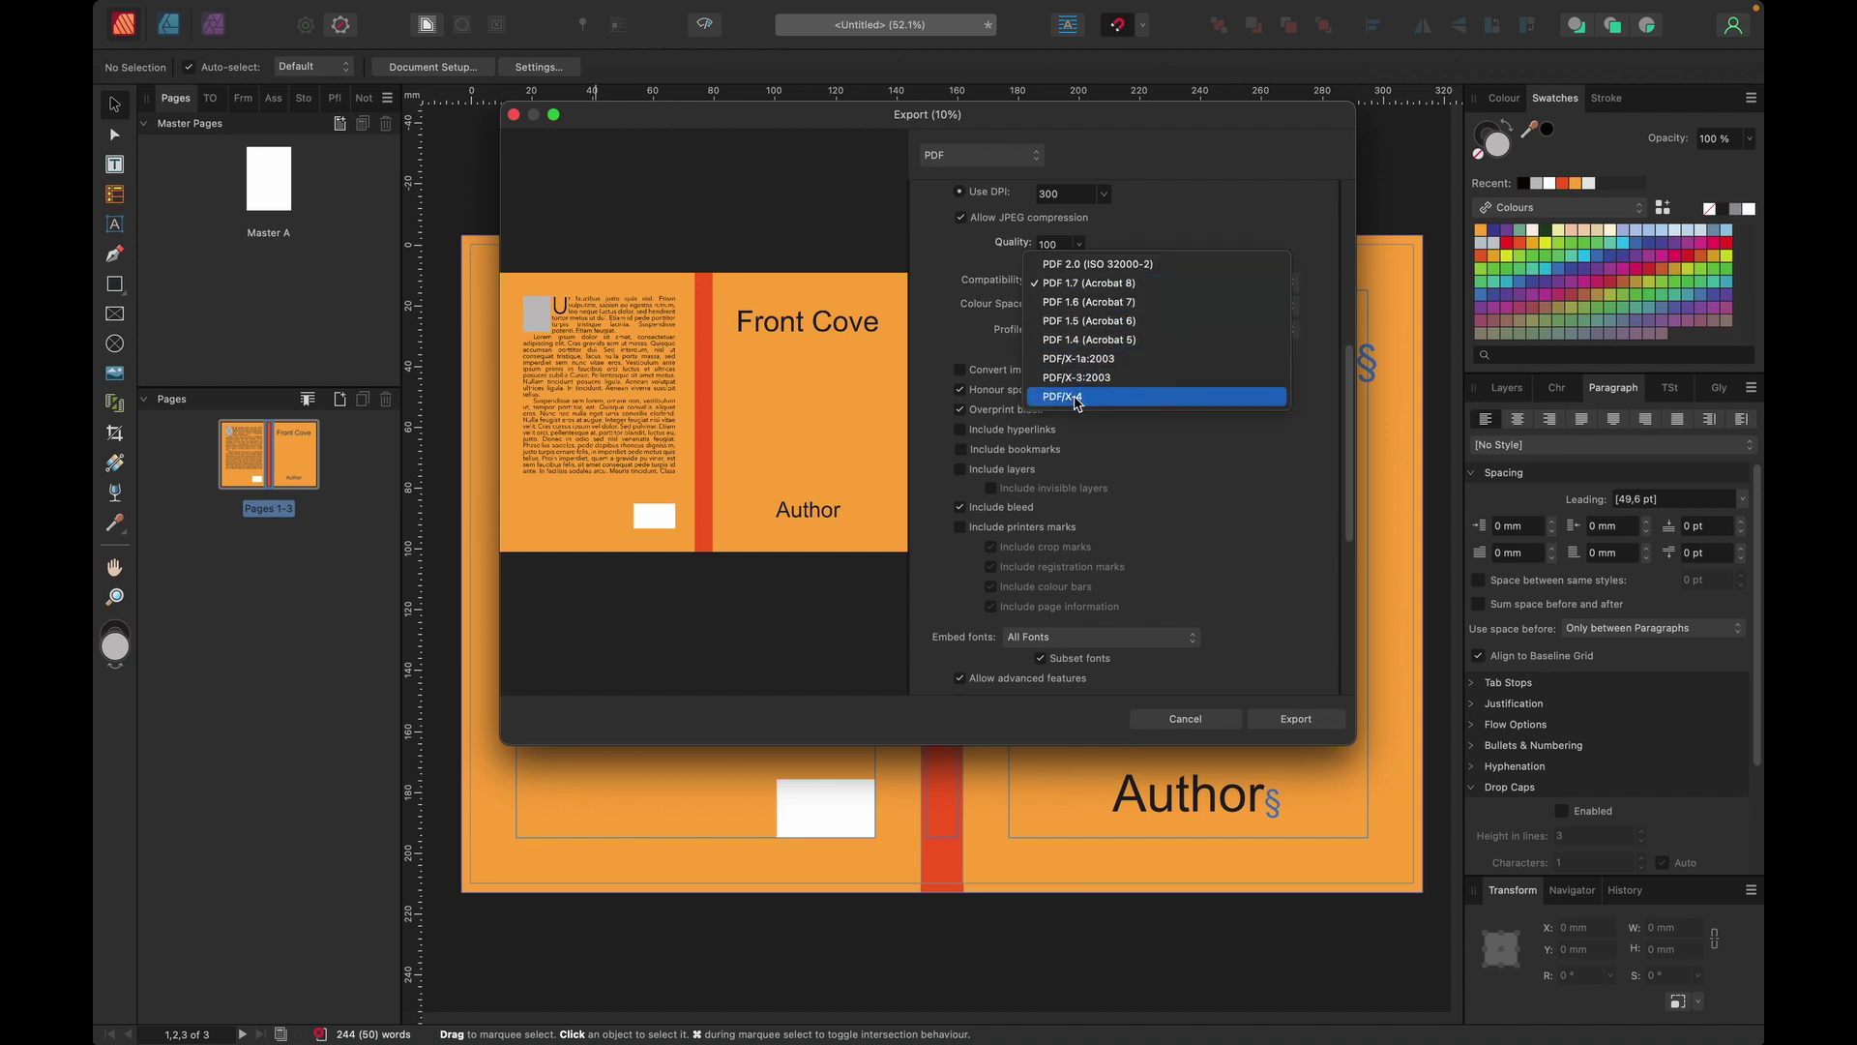
pyautogui.click(1271, 156)
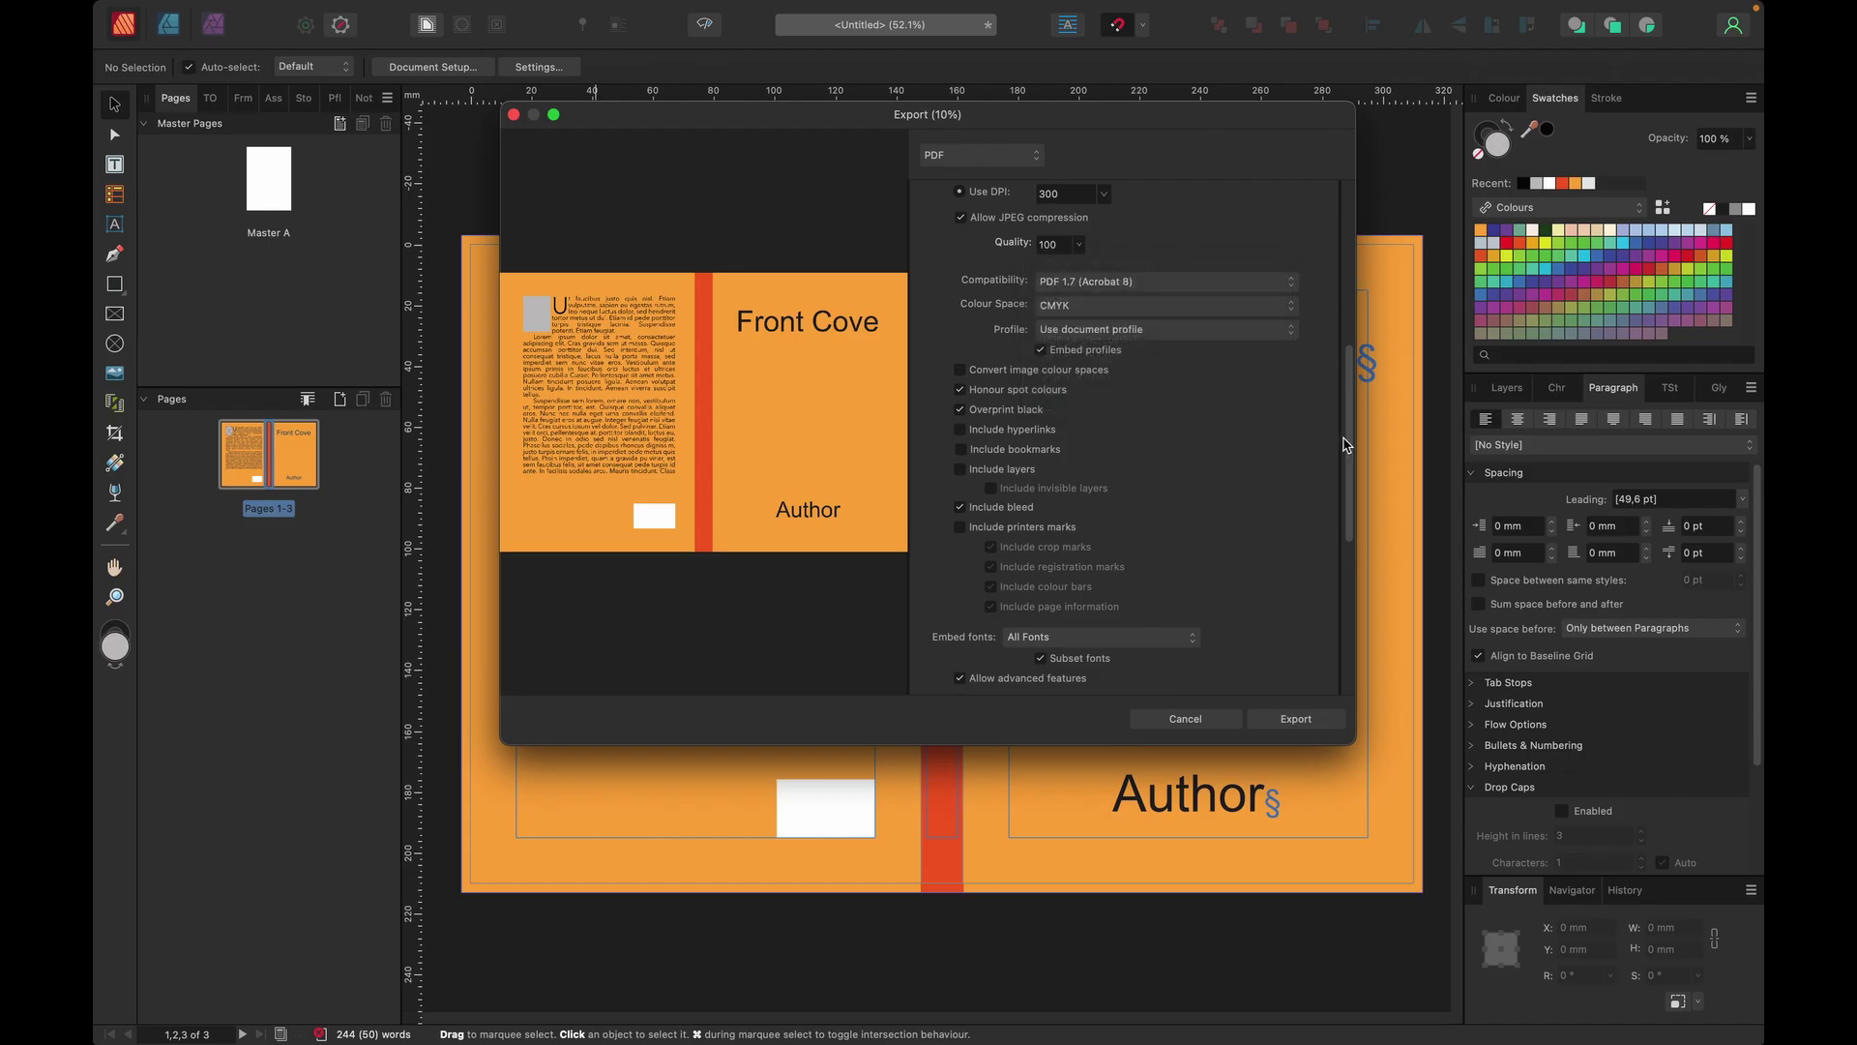
pyautogui.moveTo(1351, 385); pyautogui.dragTo(1353, 397)
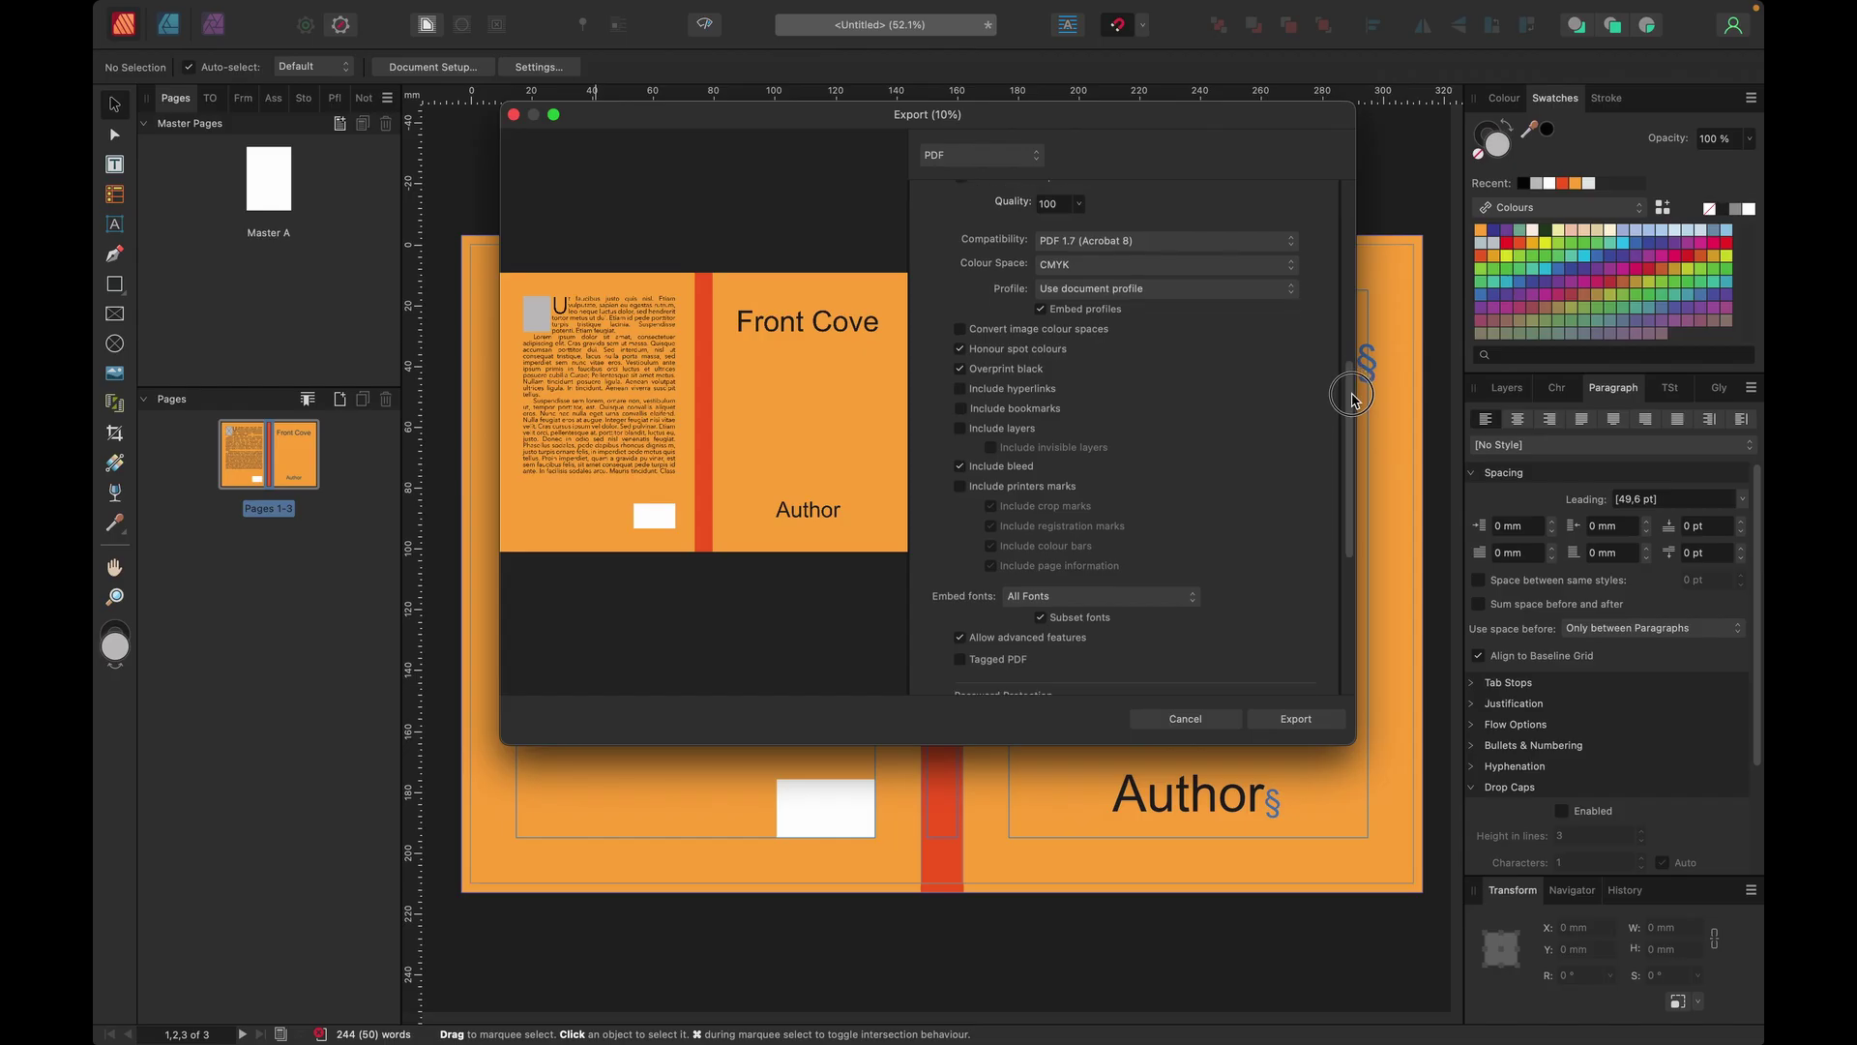
pyautogui.moveTo(1352, 397); pyautogui.dragTo(1355, 414)
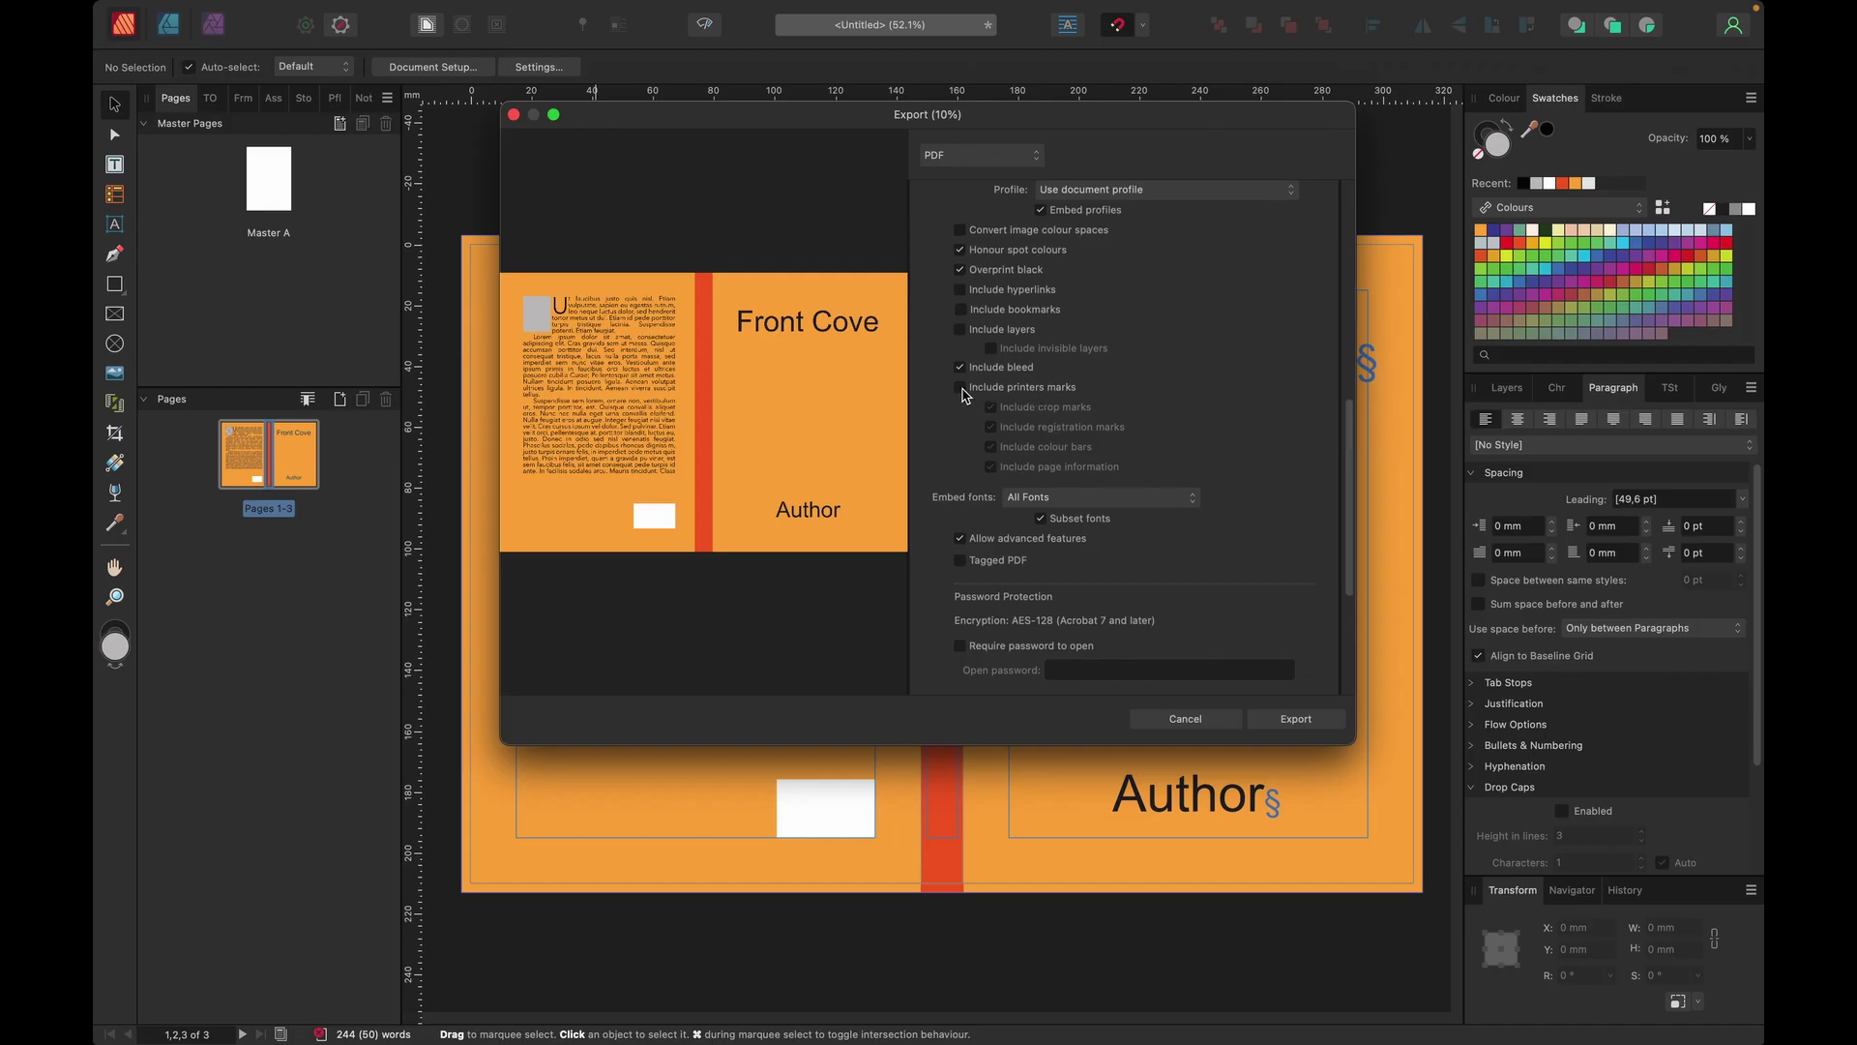
# Step: Include printer's marks with only crop marks, no registration, colour bars or page info, and export
pyautogui.click(961, 389)
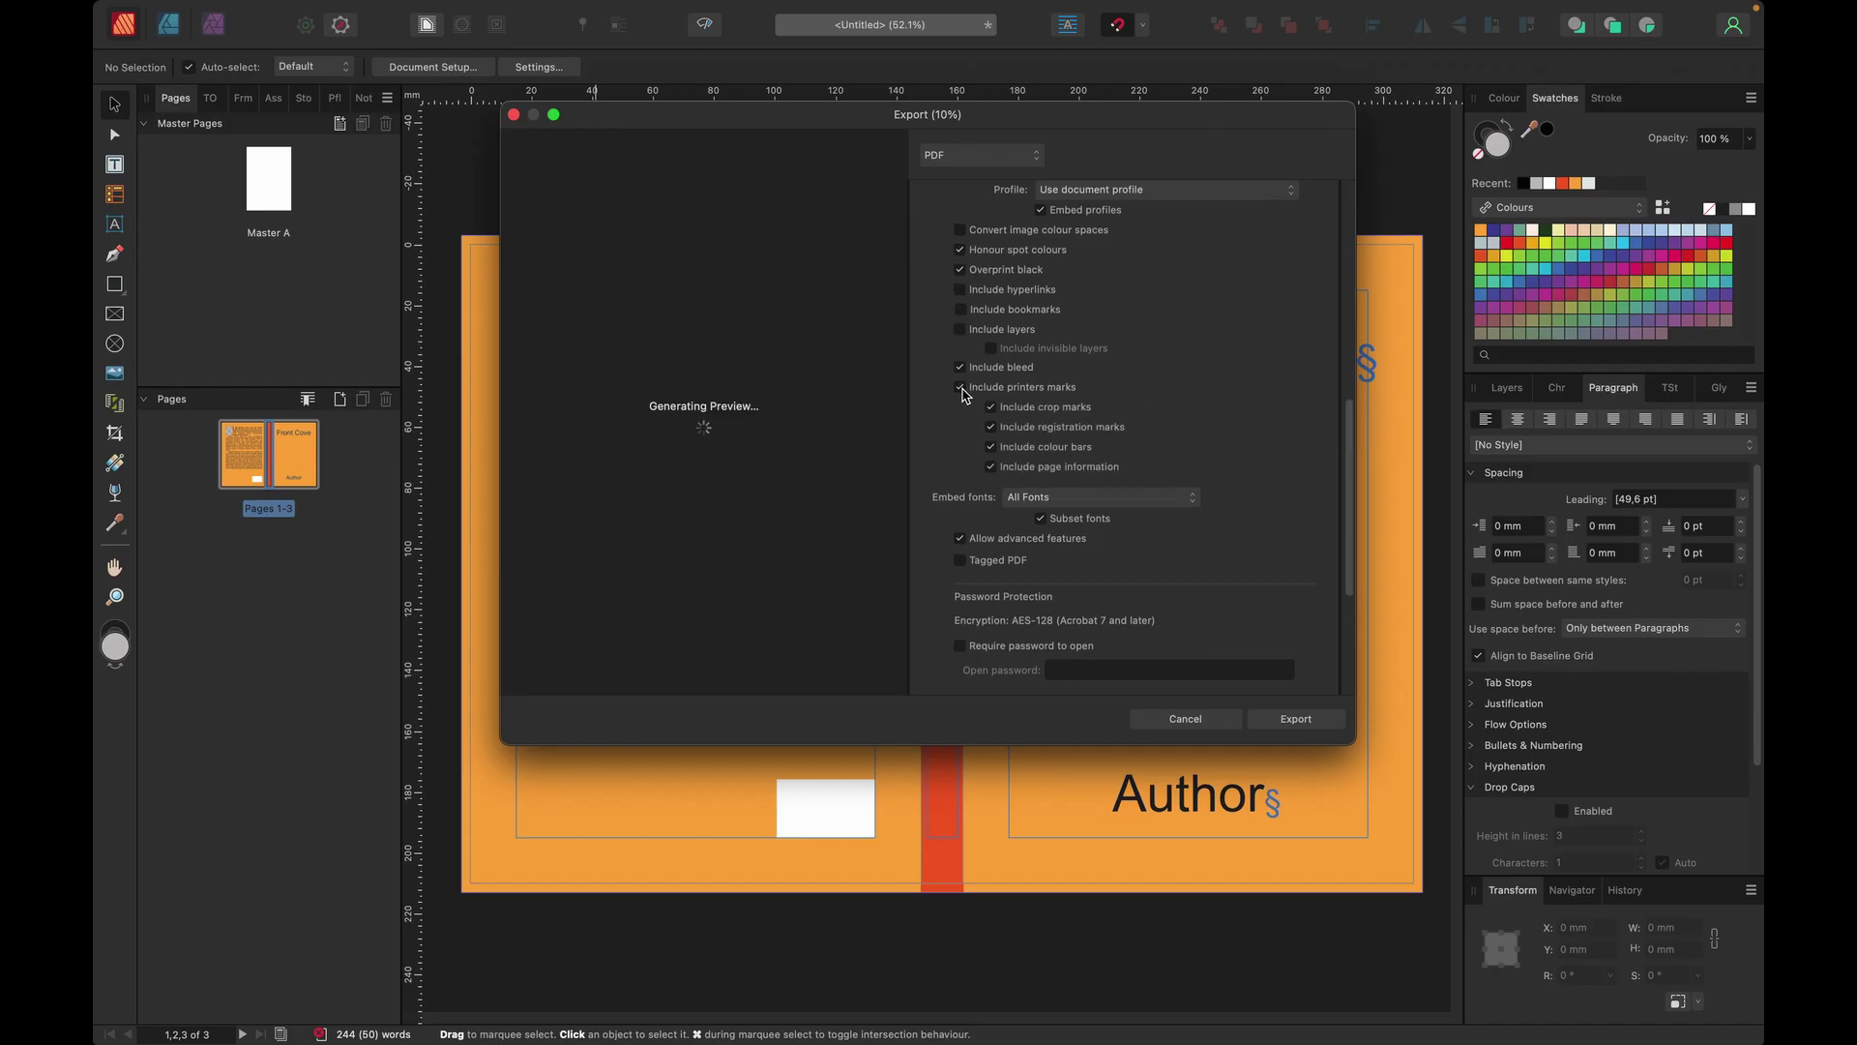
pyautogui.click(991, 468)
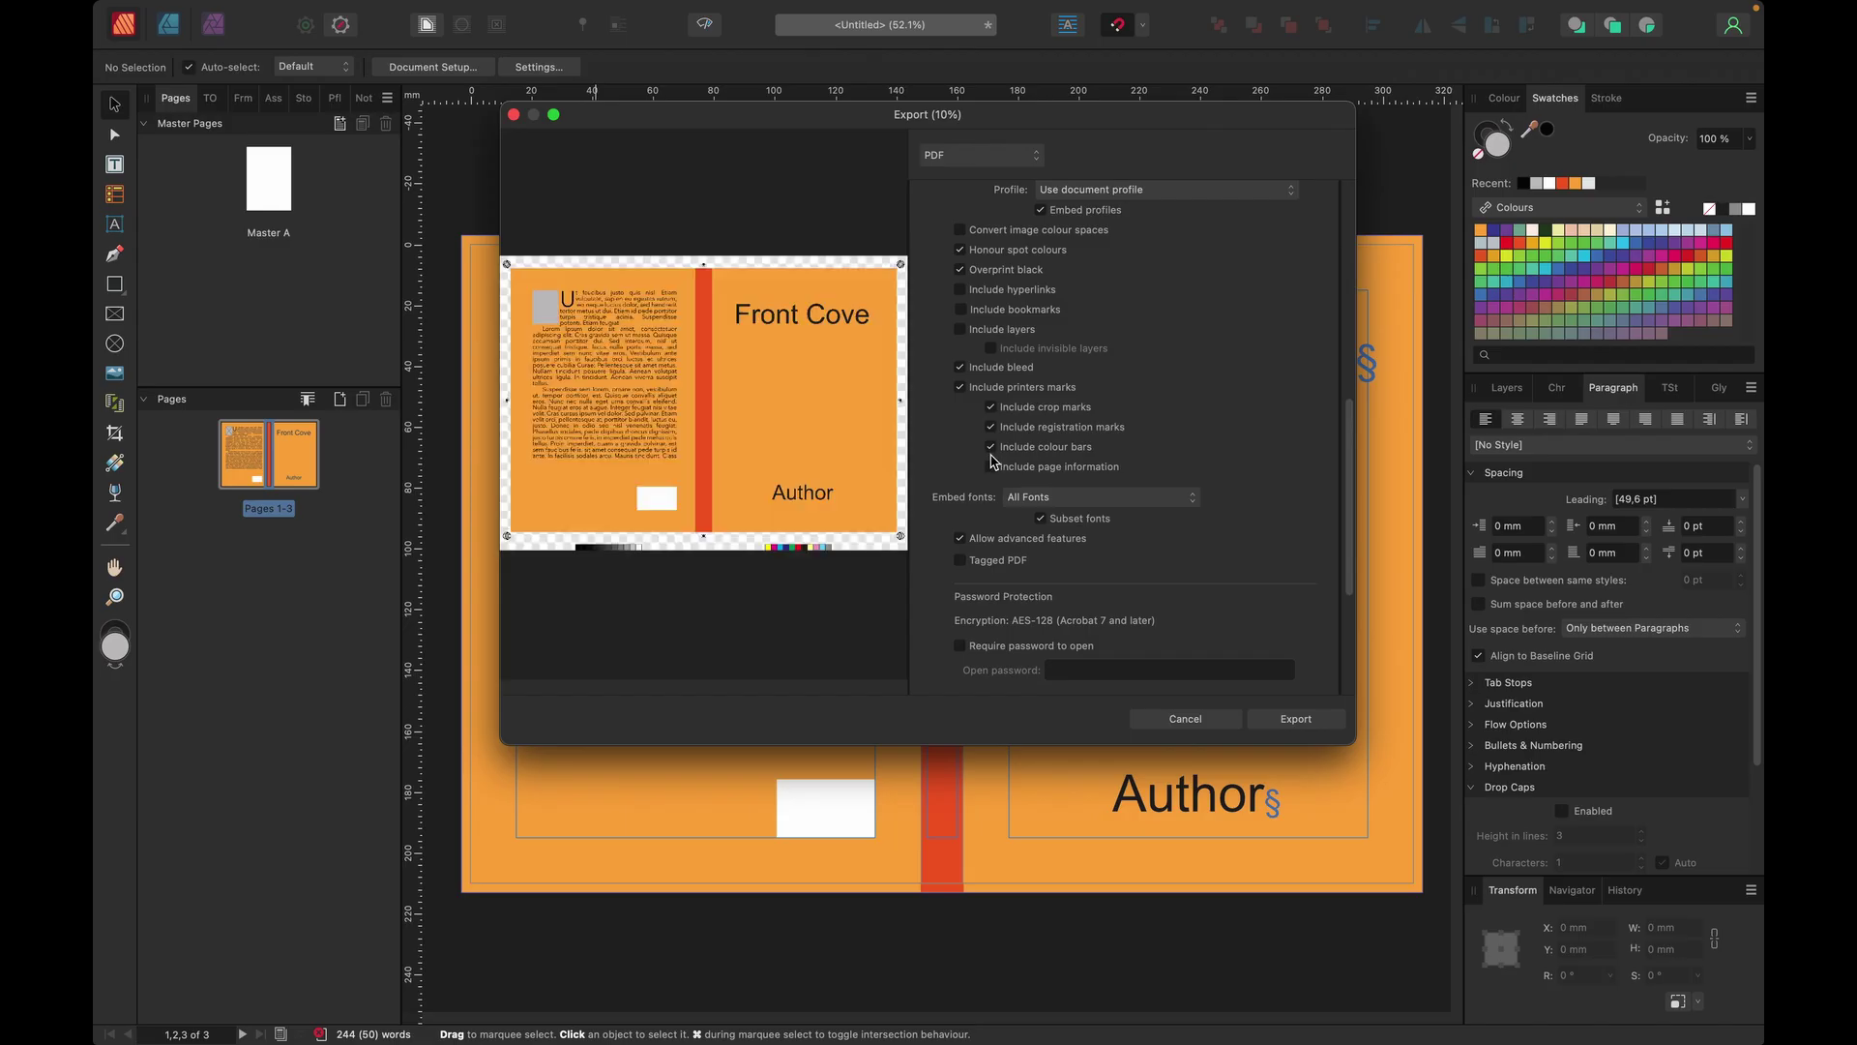
pyautogui.click(991, 426)
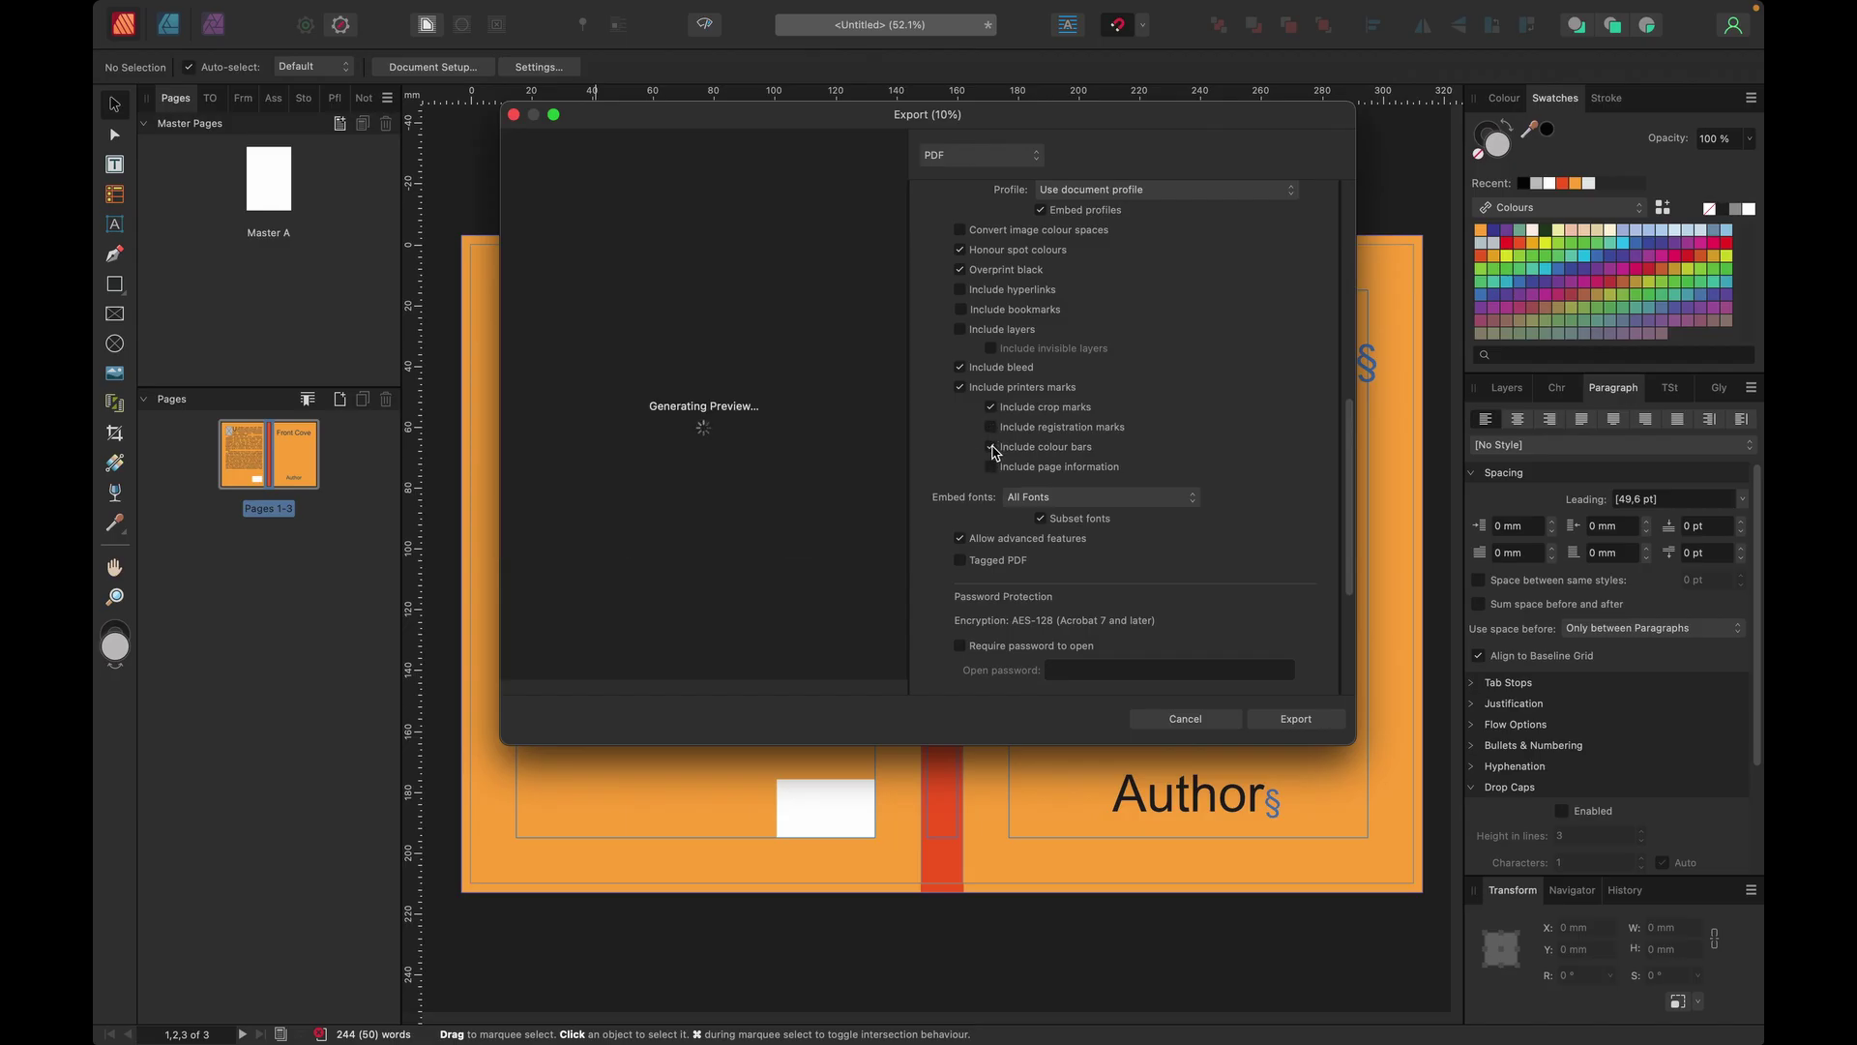
pyautogui.click(990, 447)
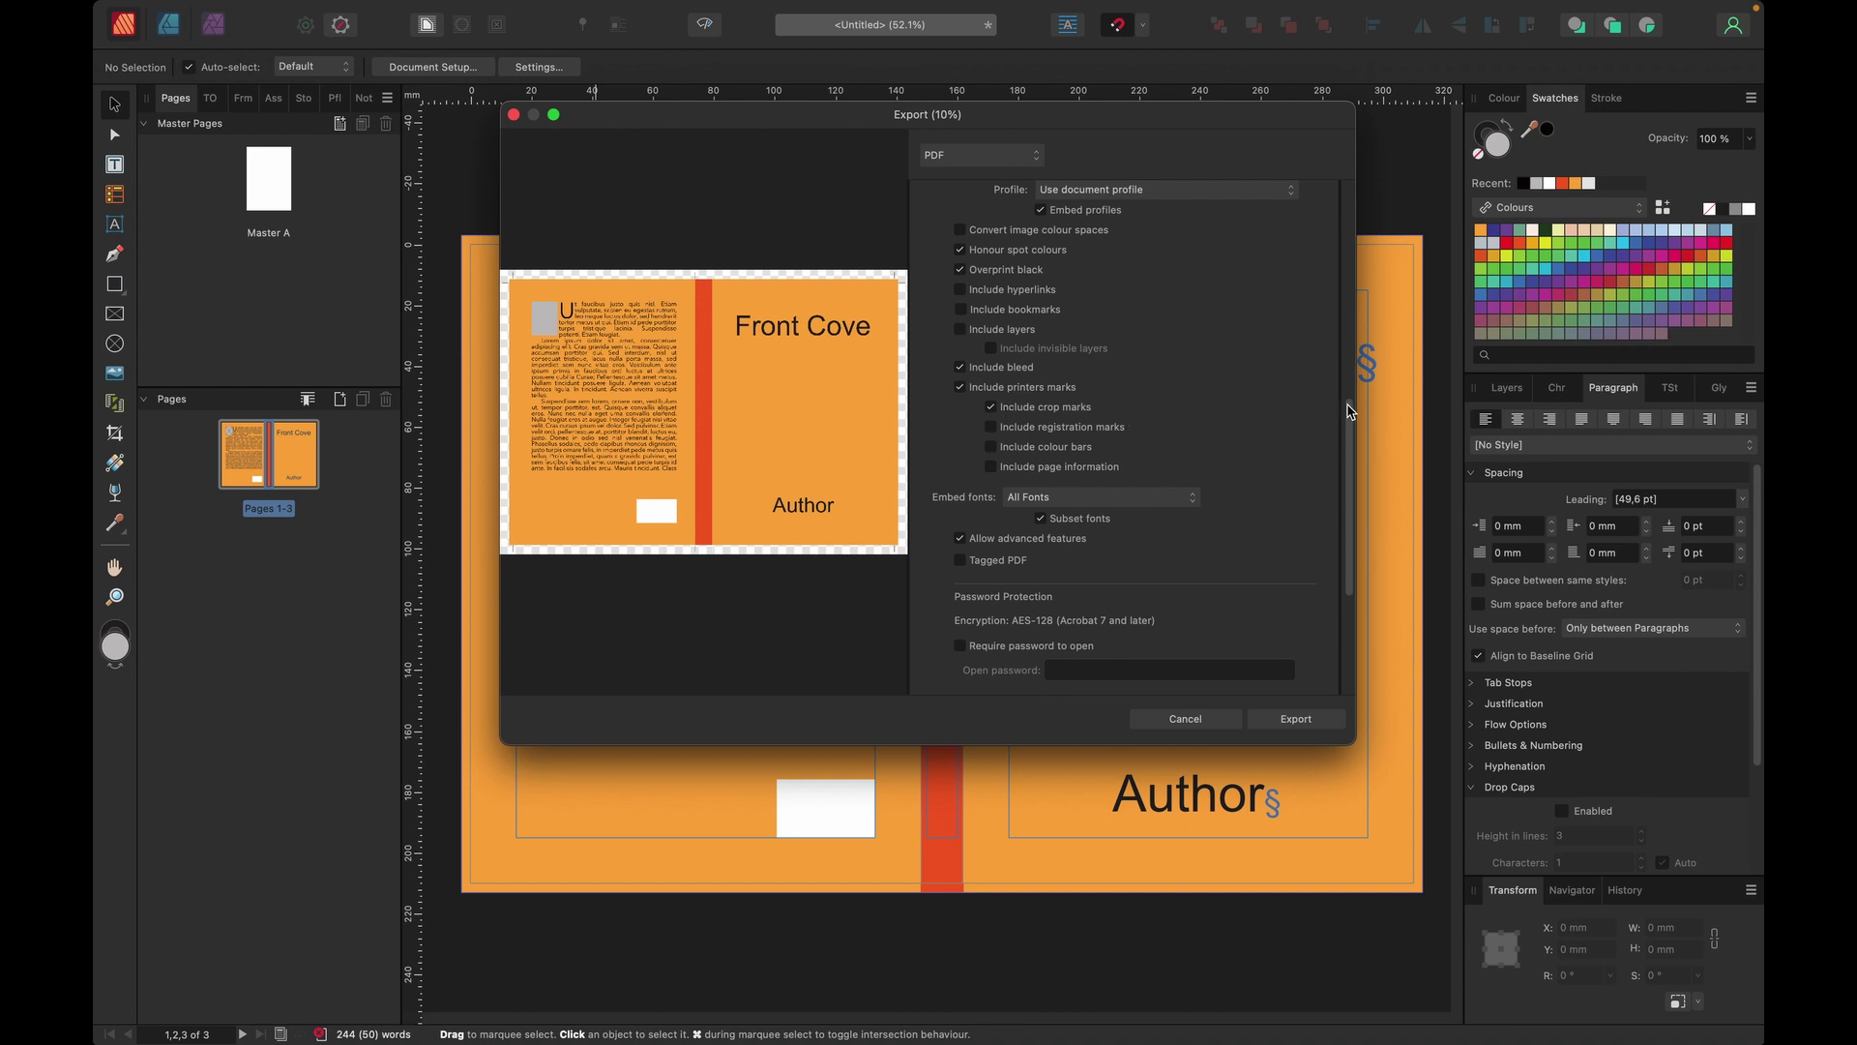
pyautogui.moveTo(1351, 419); pyautogui.dragTo(1355, 539)
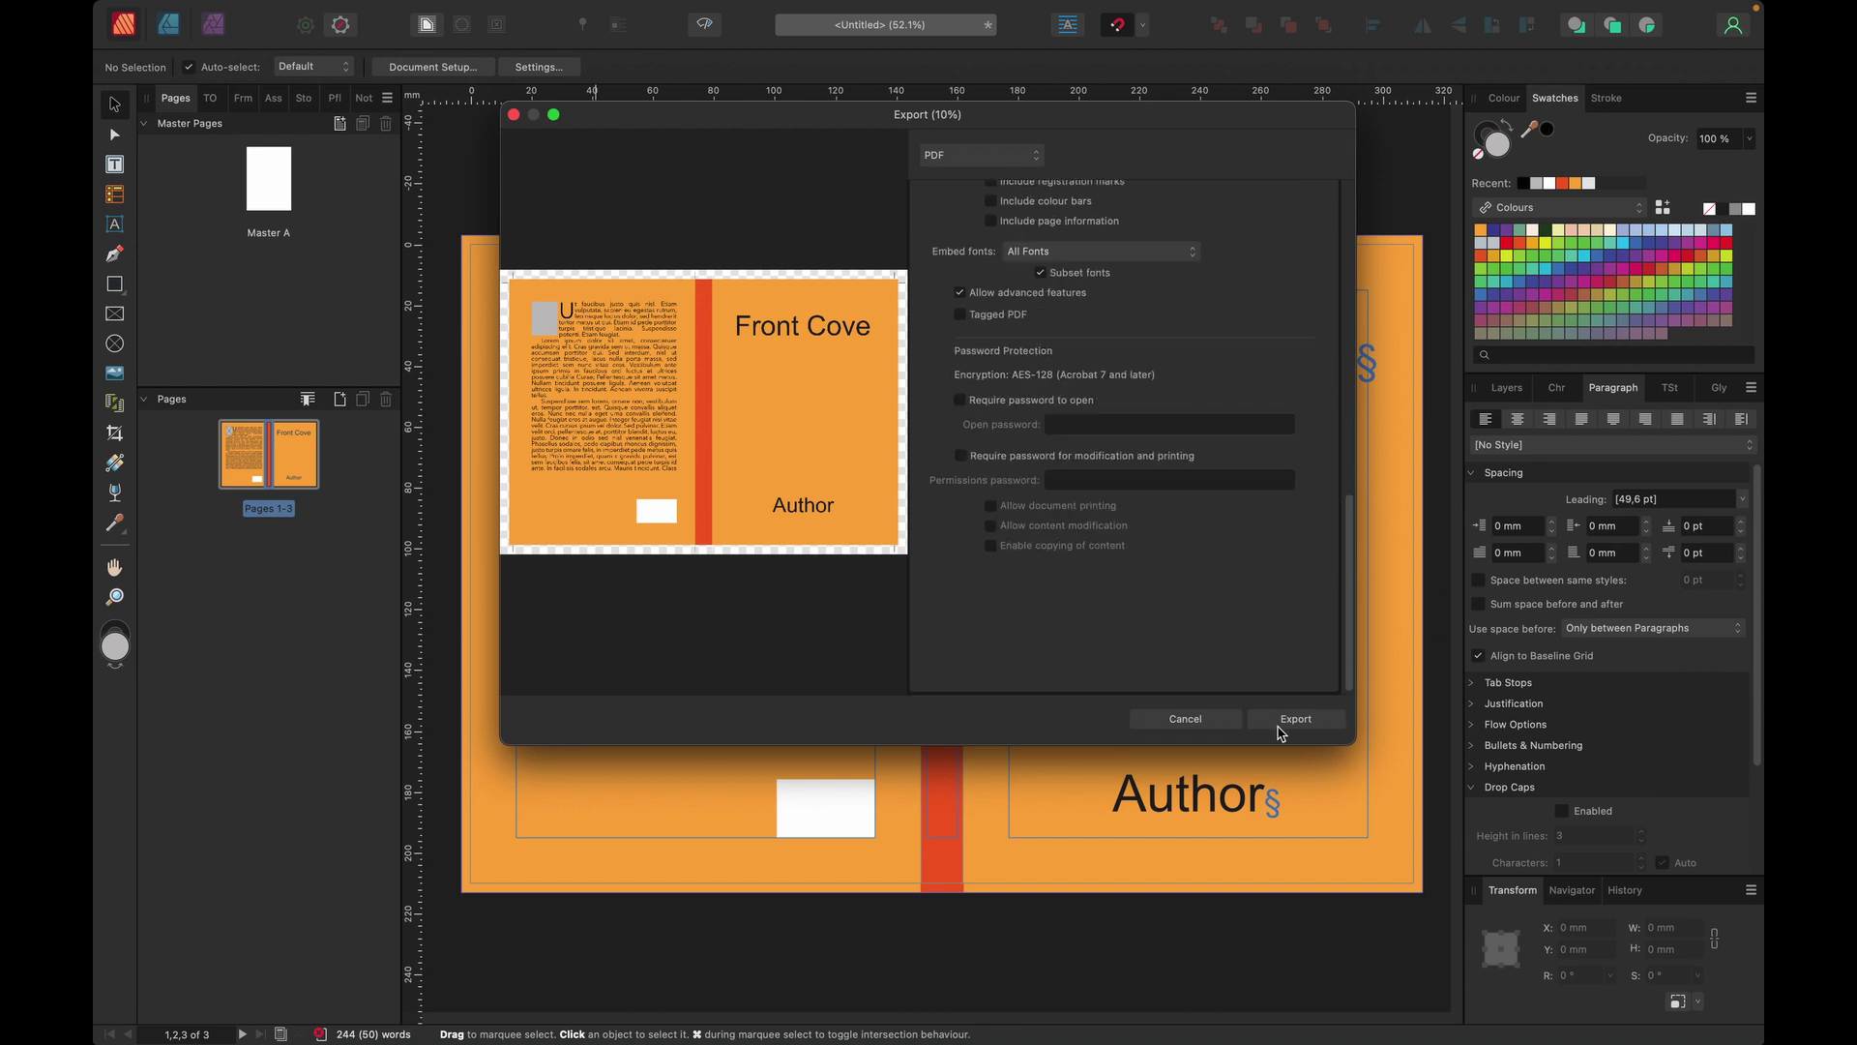
pyautogui.click(1292, 720)
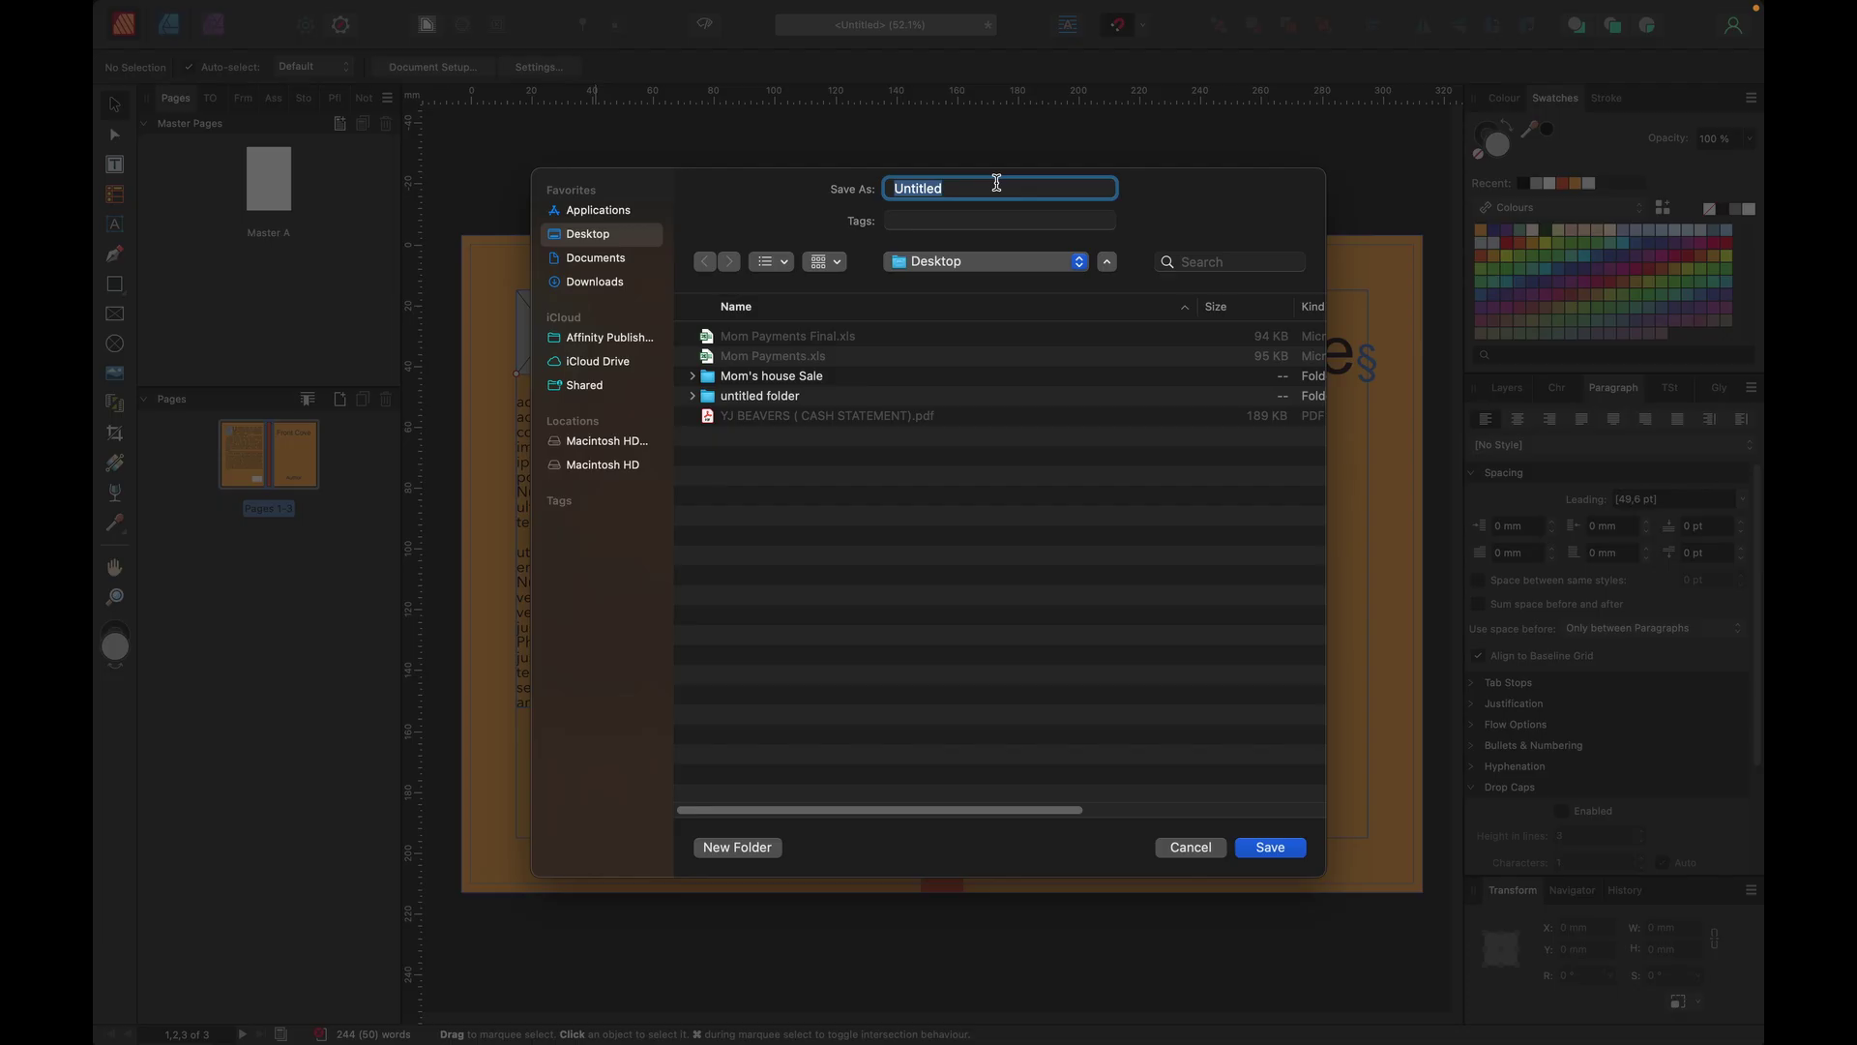
# Step: Name the exported PDF 'Cover Test' and save it to the Desktop
pyautogui.write('Cover Test')
pyautogui.click(1287, 848)
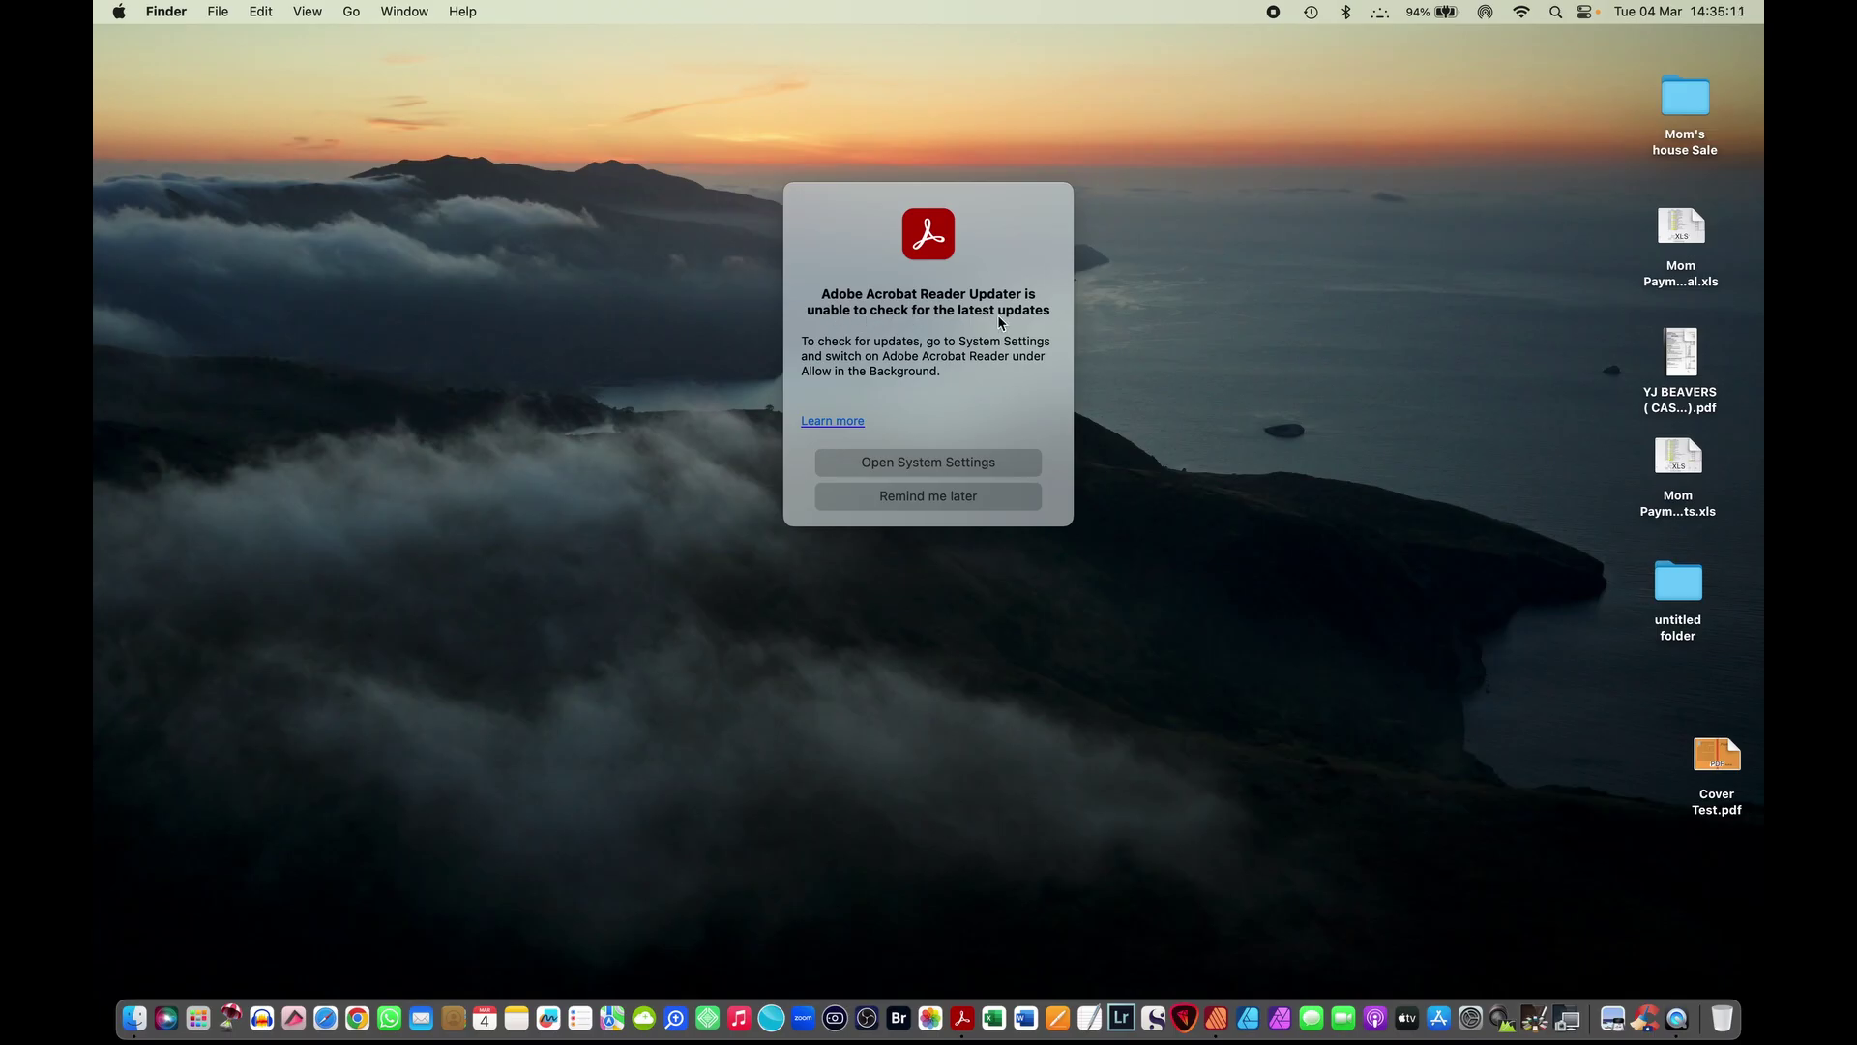
# Step: Dismiss the Acrobat Reader update notice with Remind me later and return to the Affinity Publisher cover
pyautogui.click(936, 499)
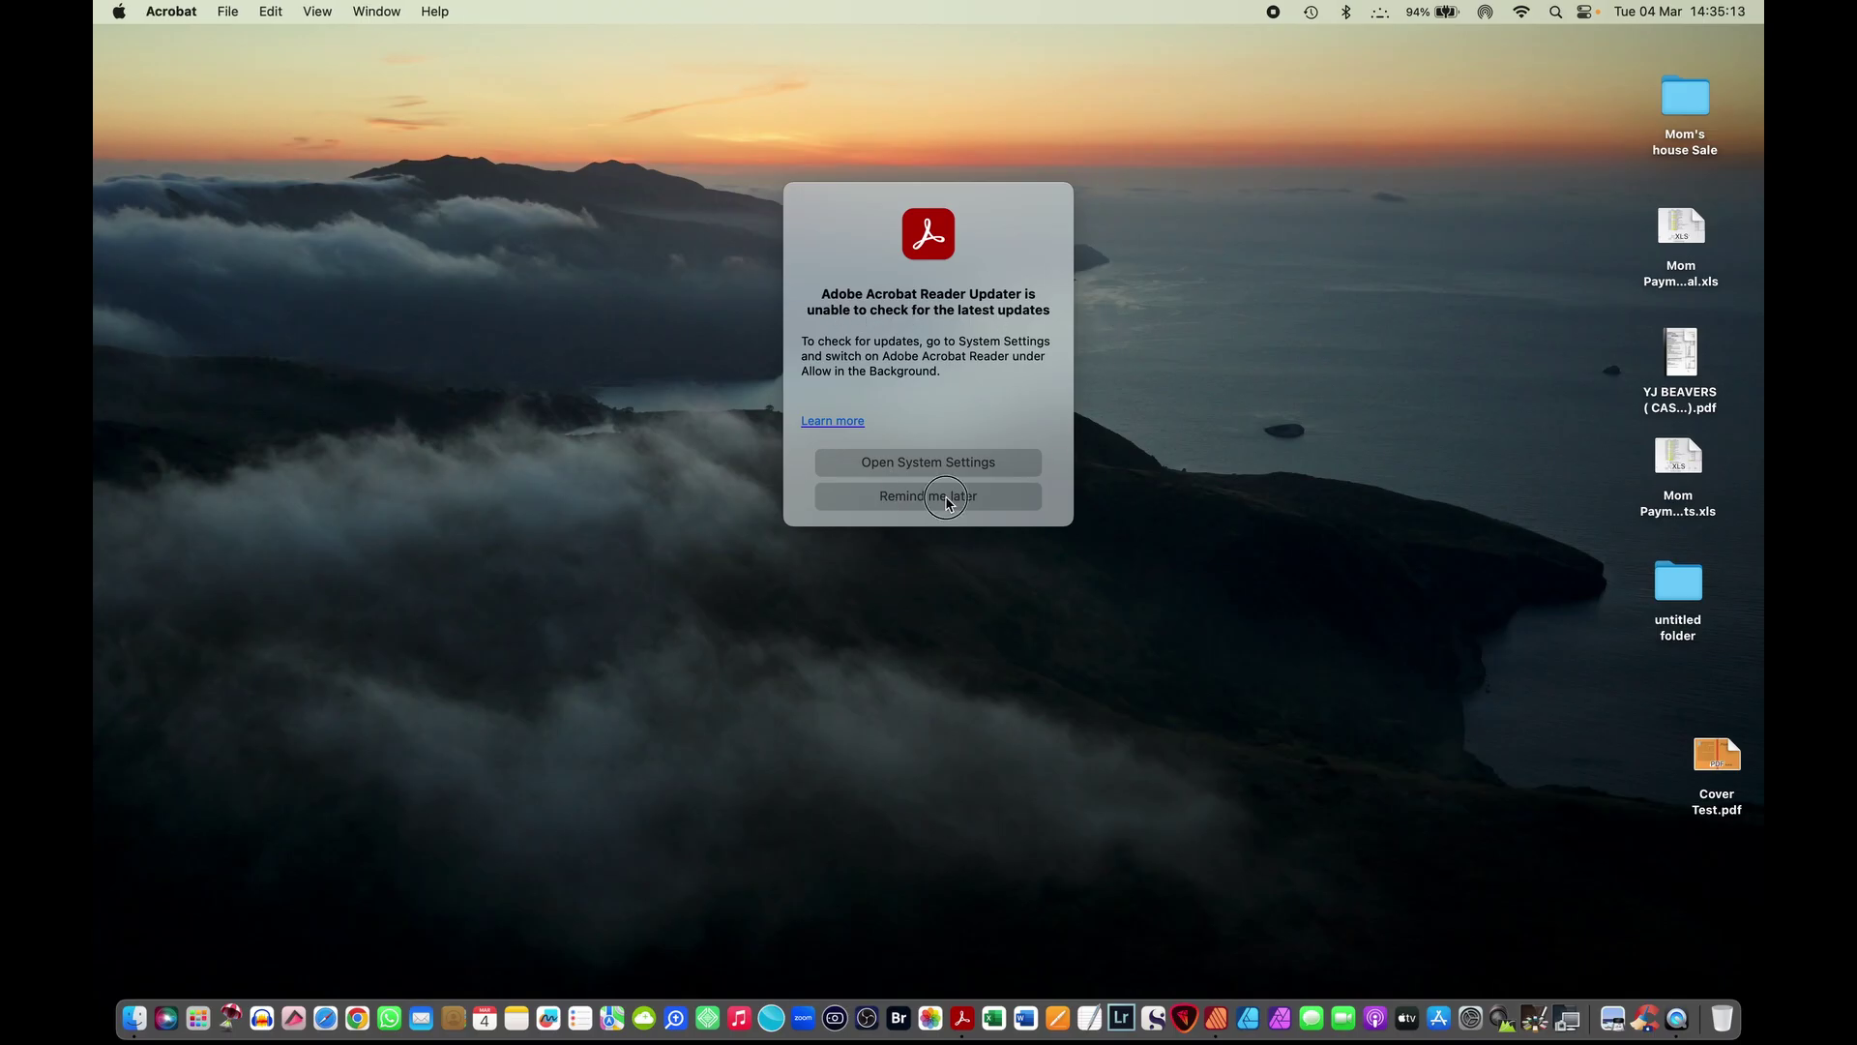
pyautogui.press('super+Tab')
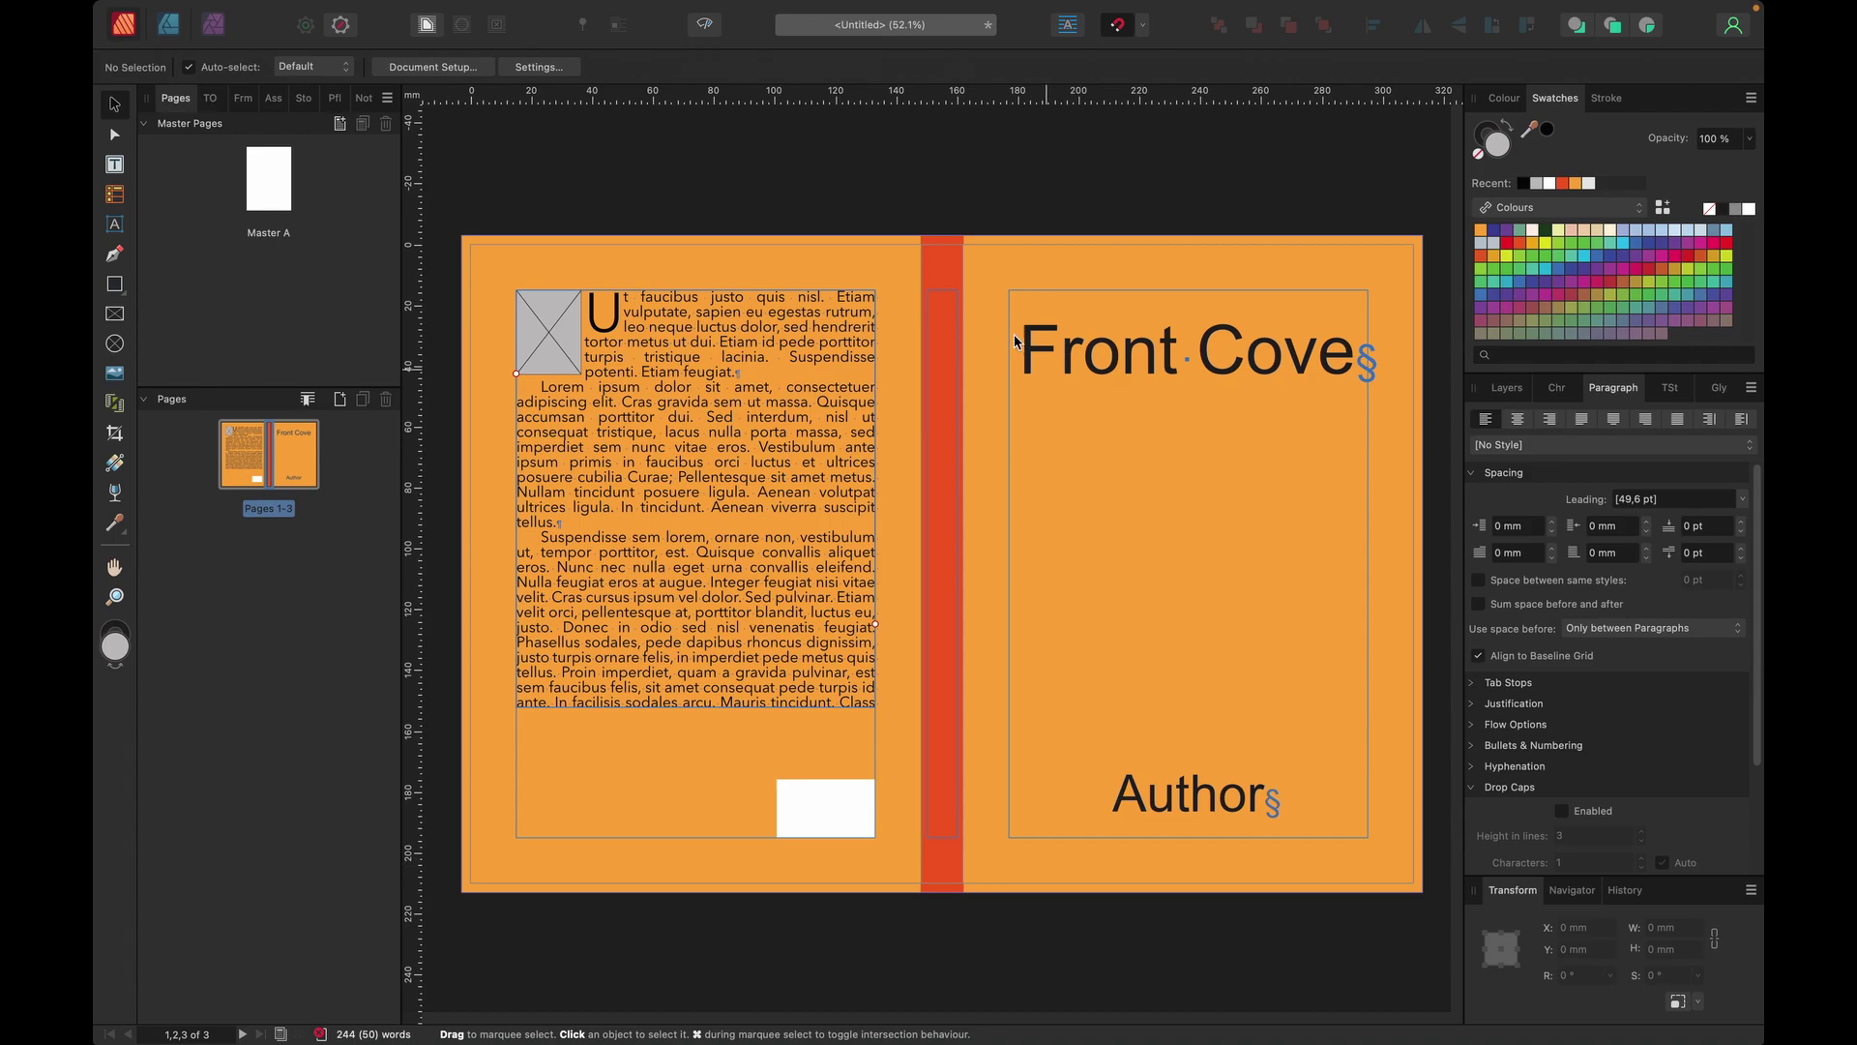
# Step: Start a new export, ignoring preflight warnings, using the PDF (press ready) preset at quality 100
pyautogui.click(304, 13)
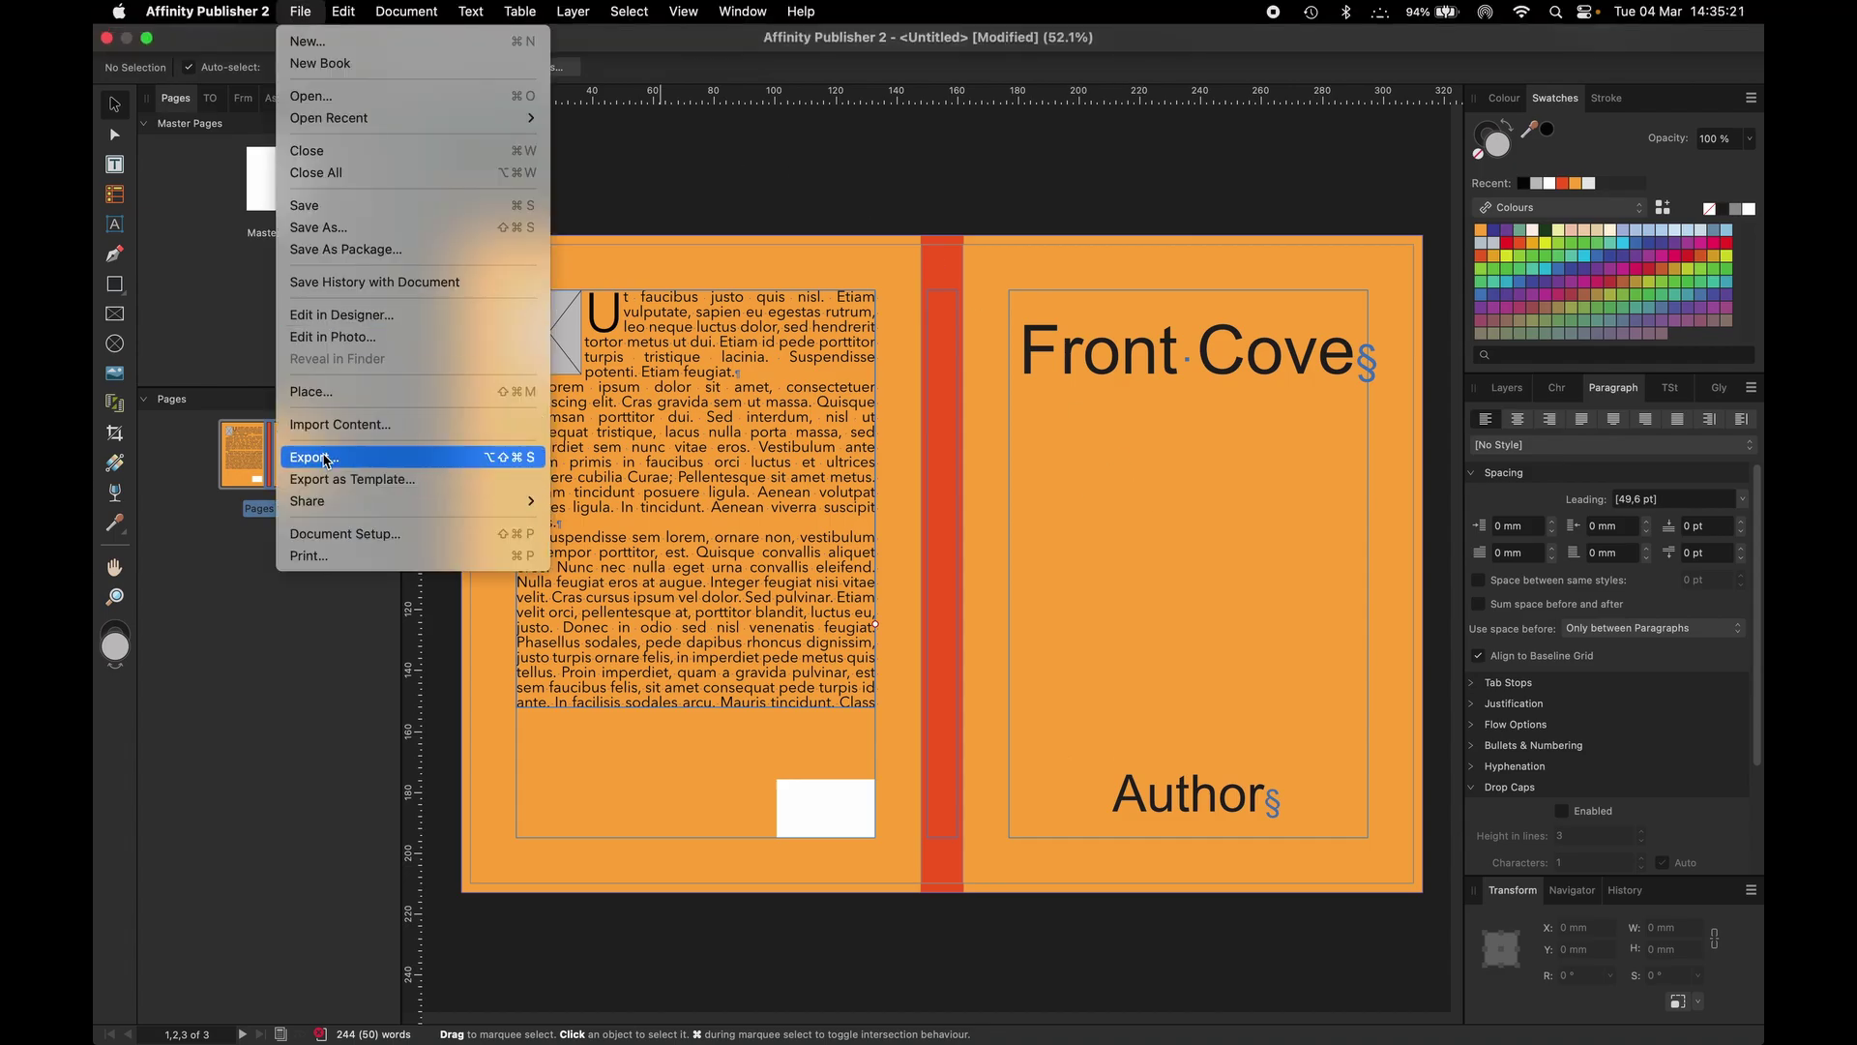
pyautogui.click(326, 457)
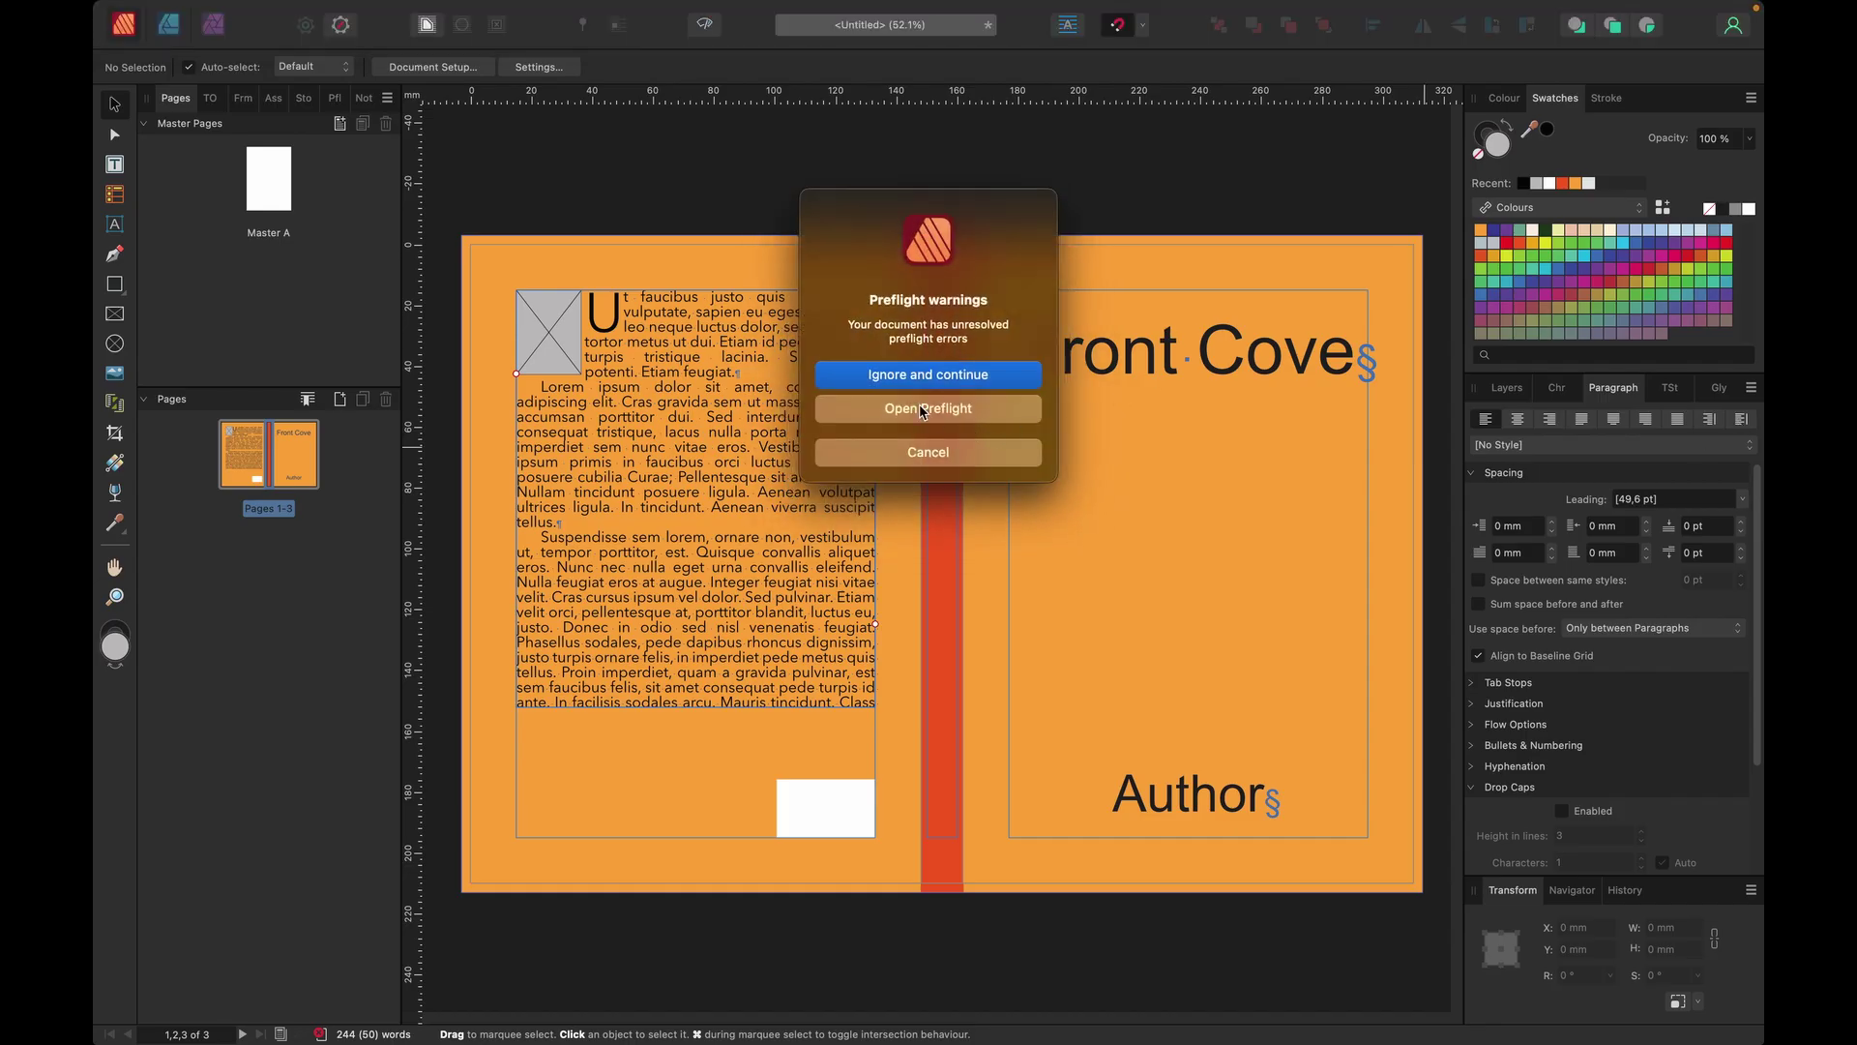
pyautogui.press('Return')
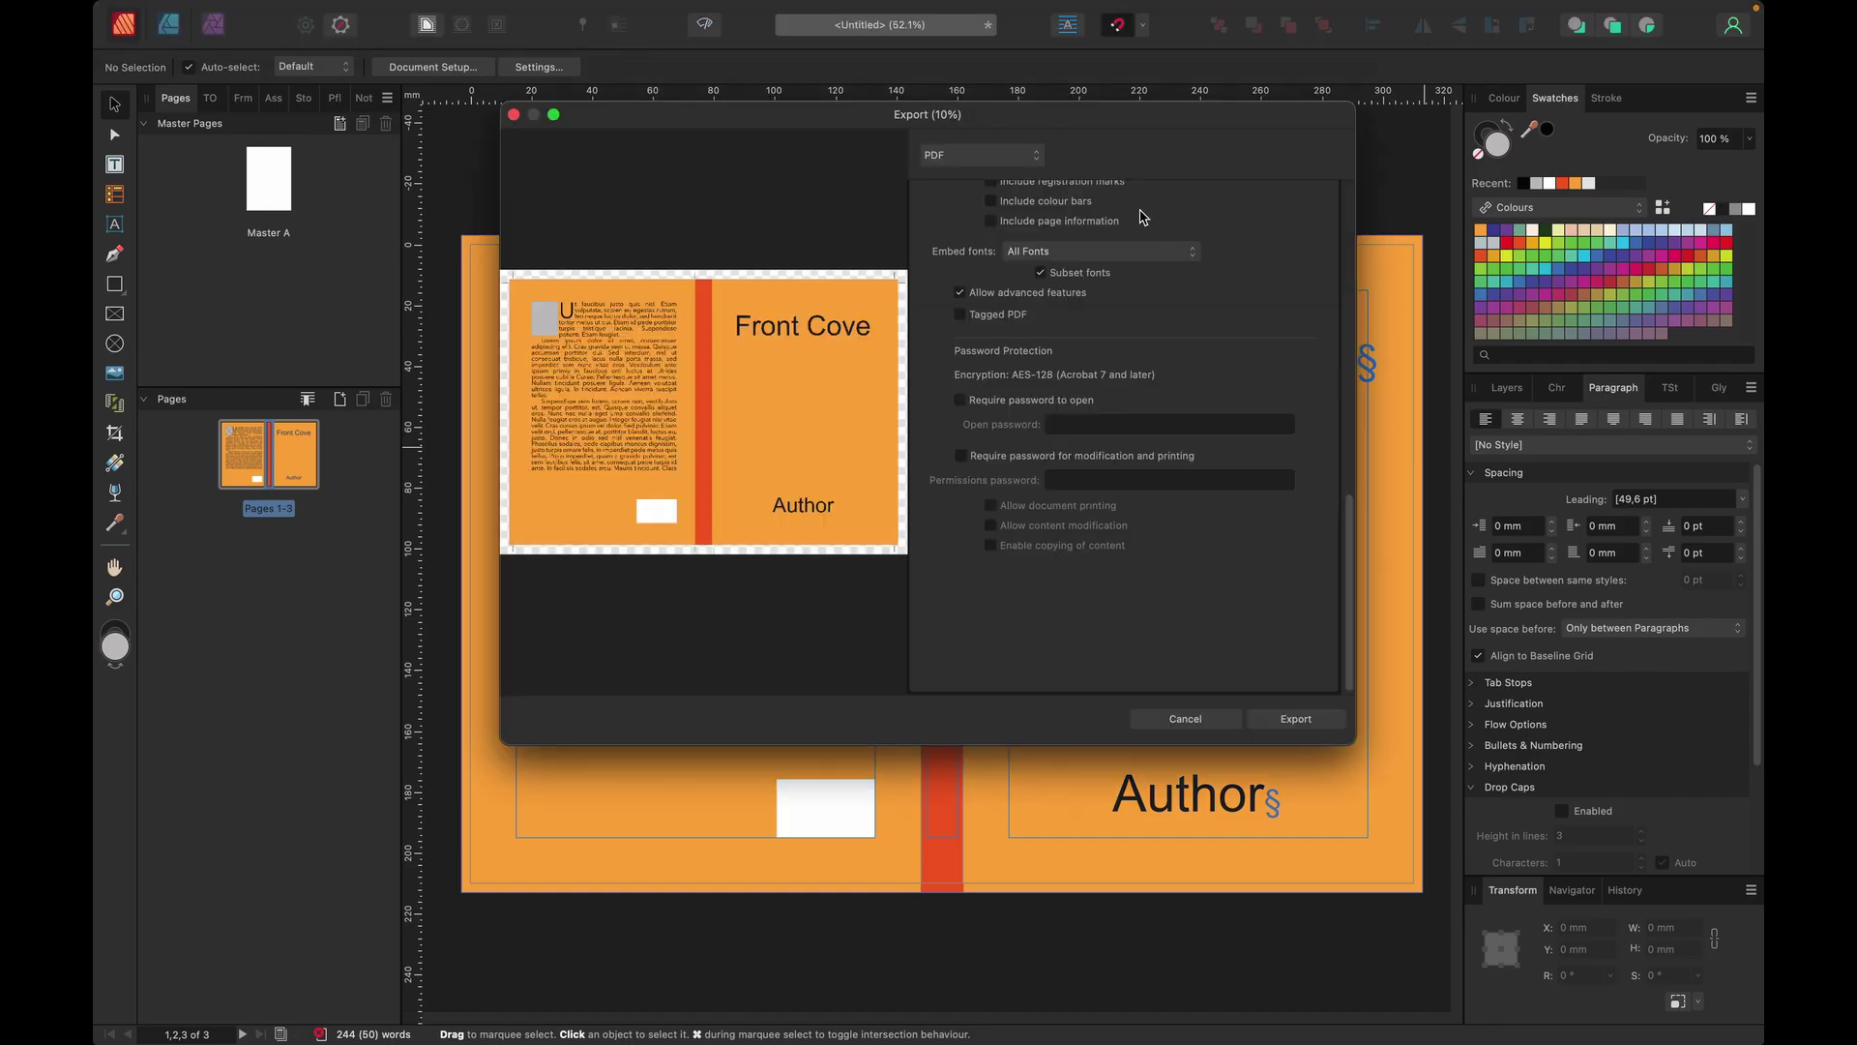
pyautogui.moveTo(1348, 551); pyautogui.dragTo(1337, 184)
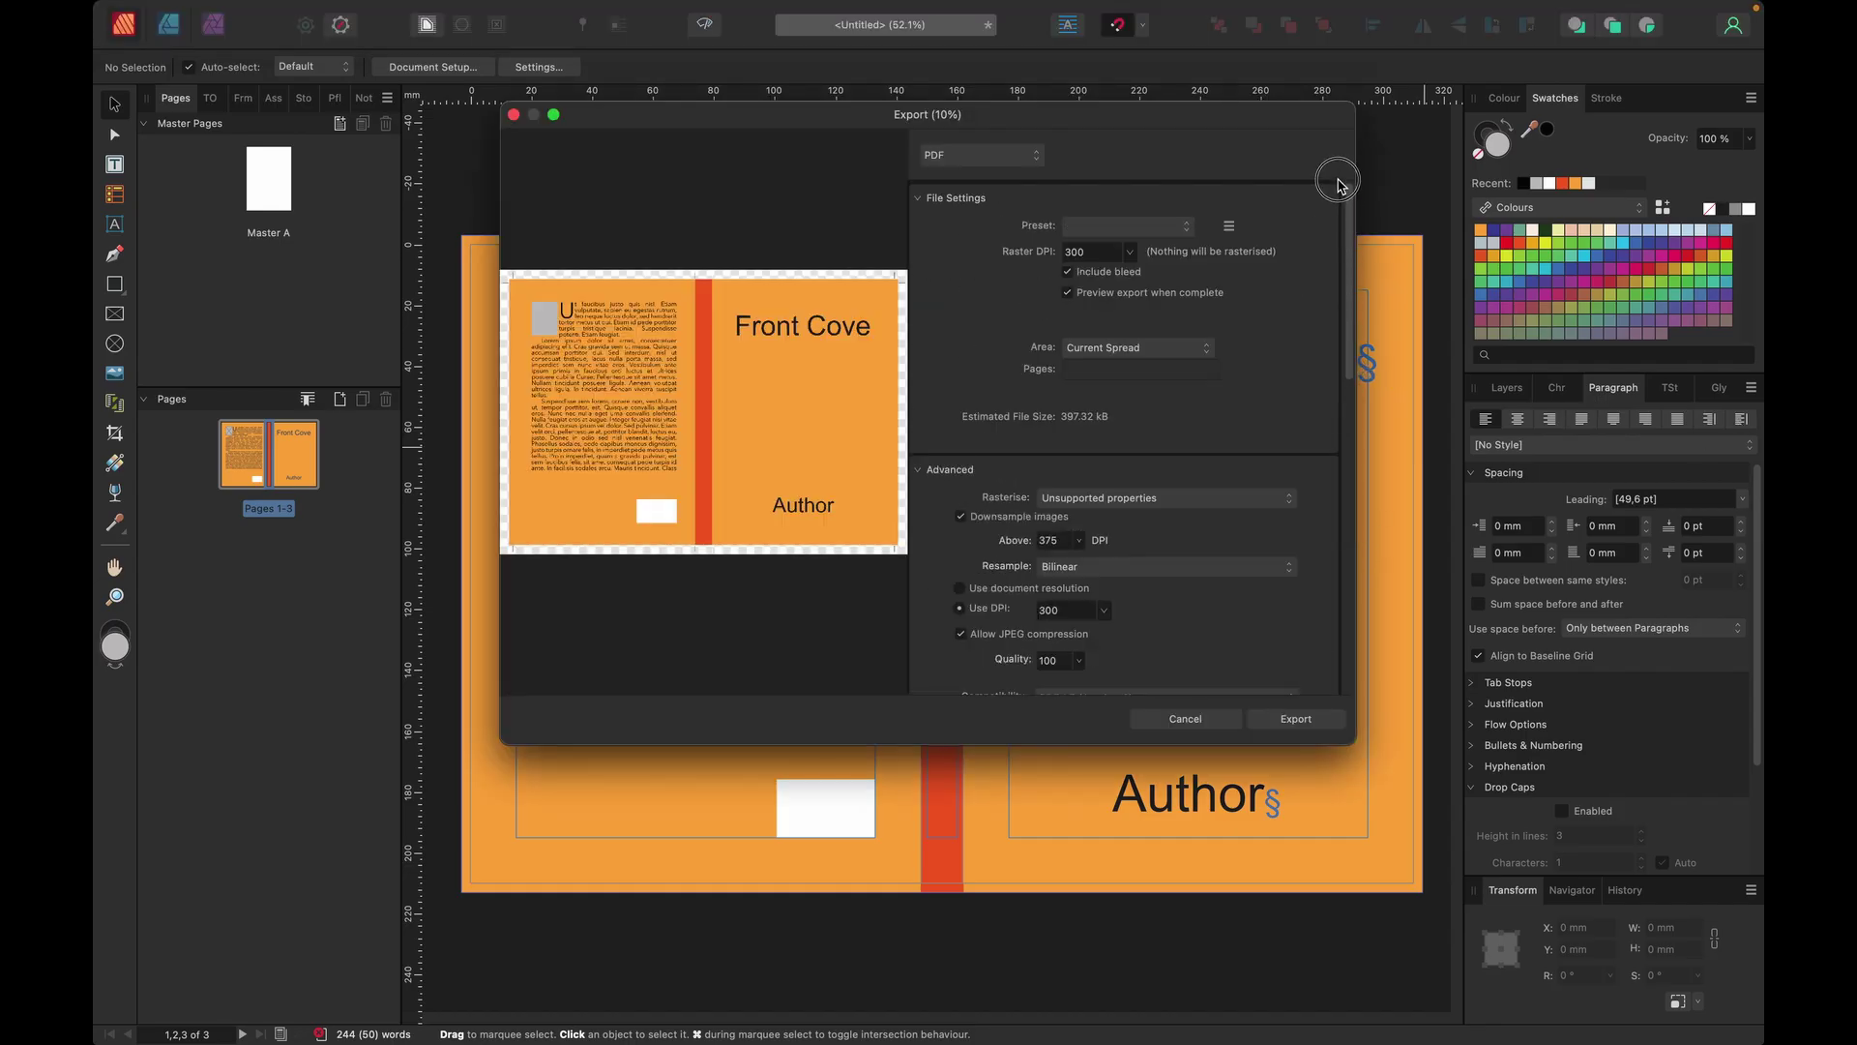
pyautogui.click(1188, 226)
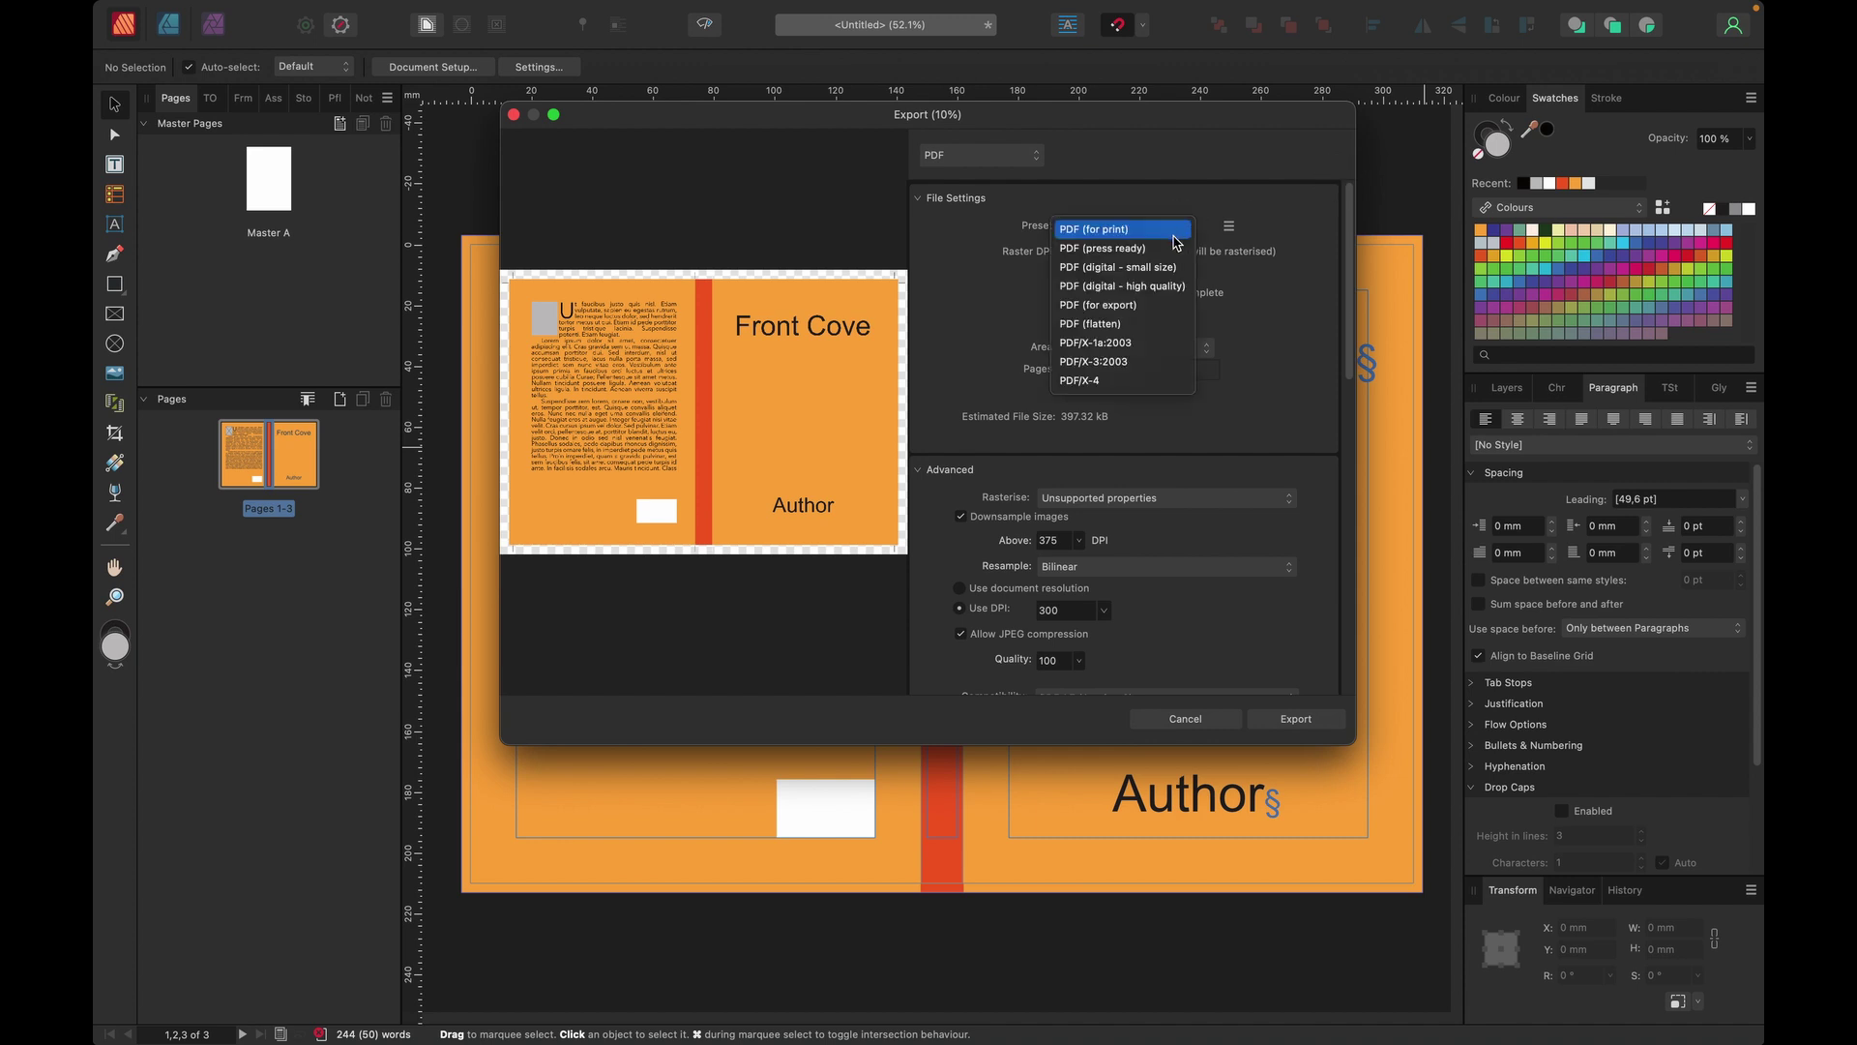
pyautogui.click(1145, 249)
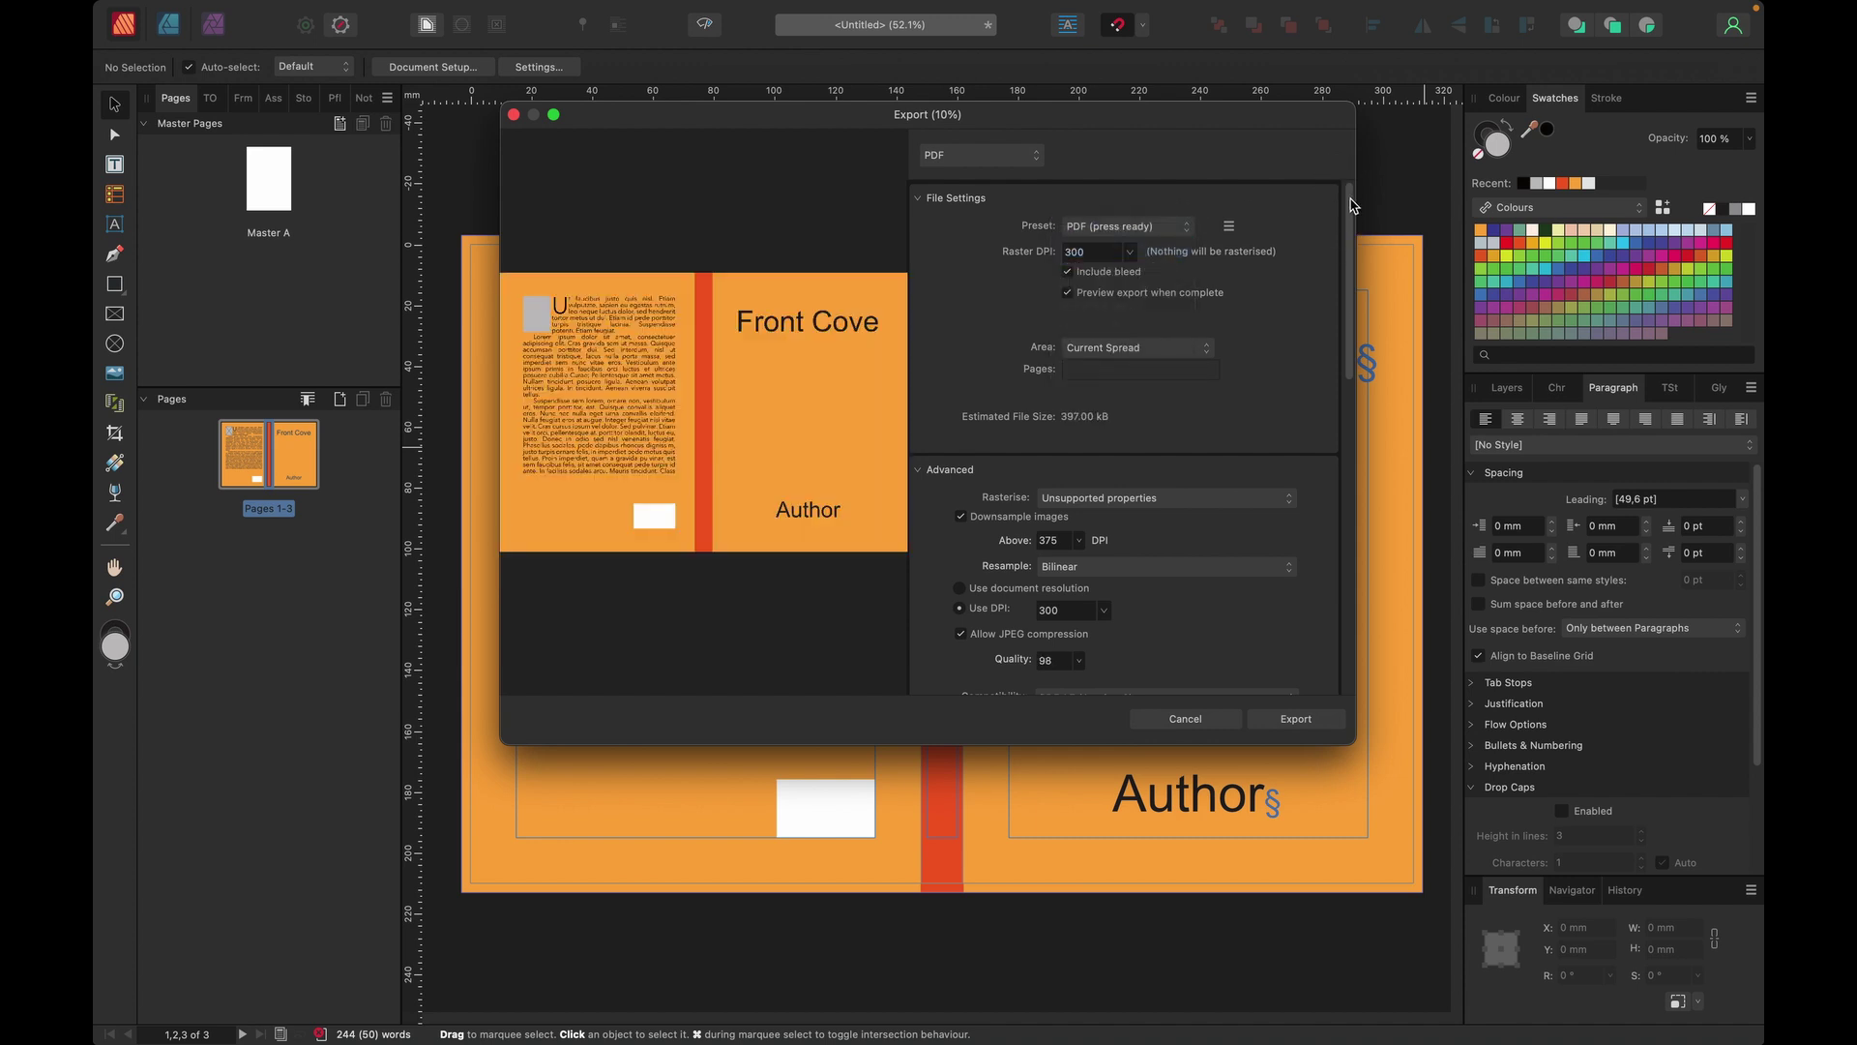
pyautogui.moveTo(1351, 201); pyautogui.dragTo(1352, 240)
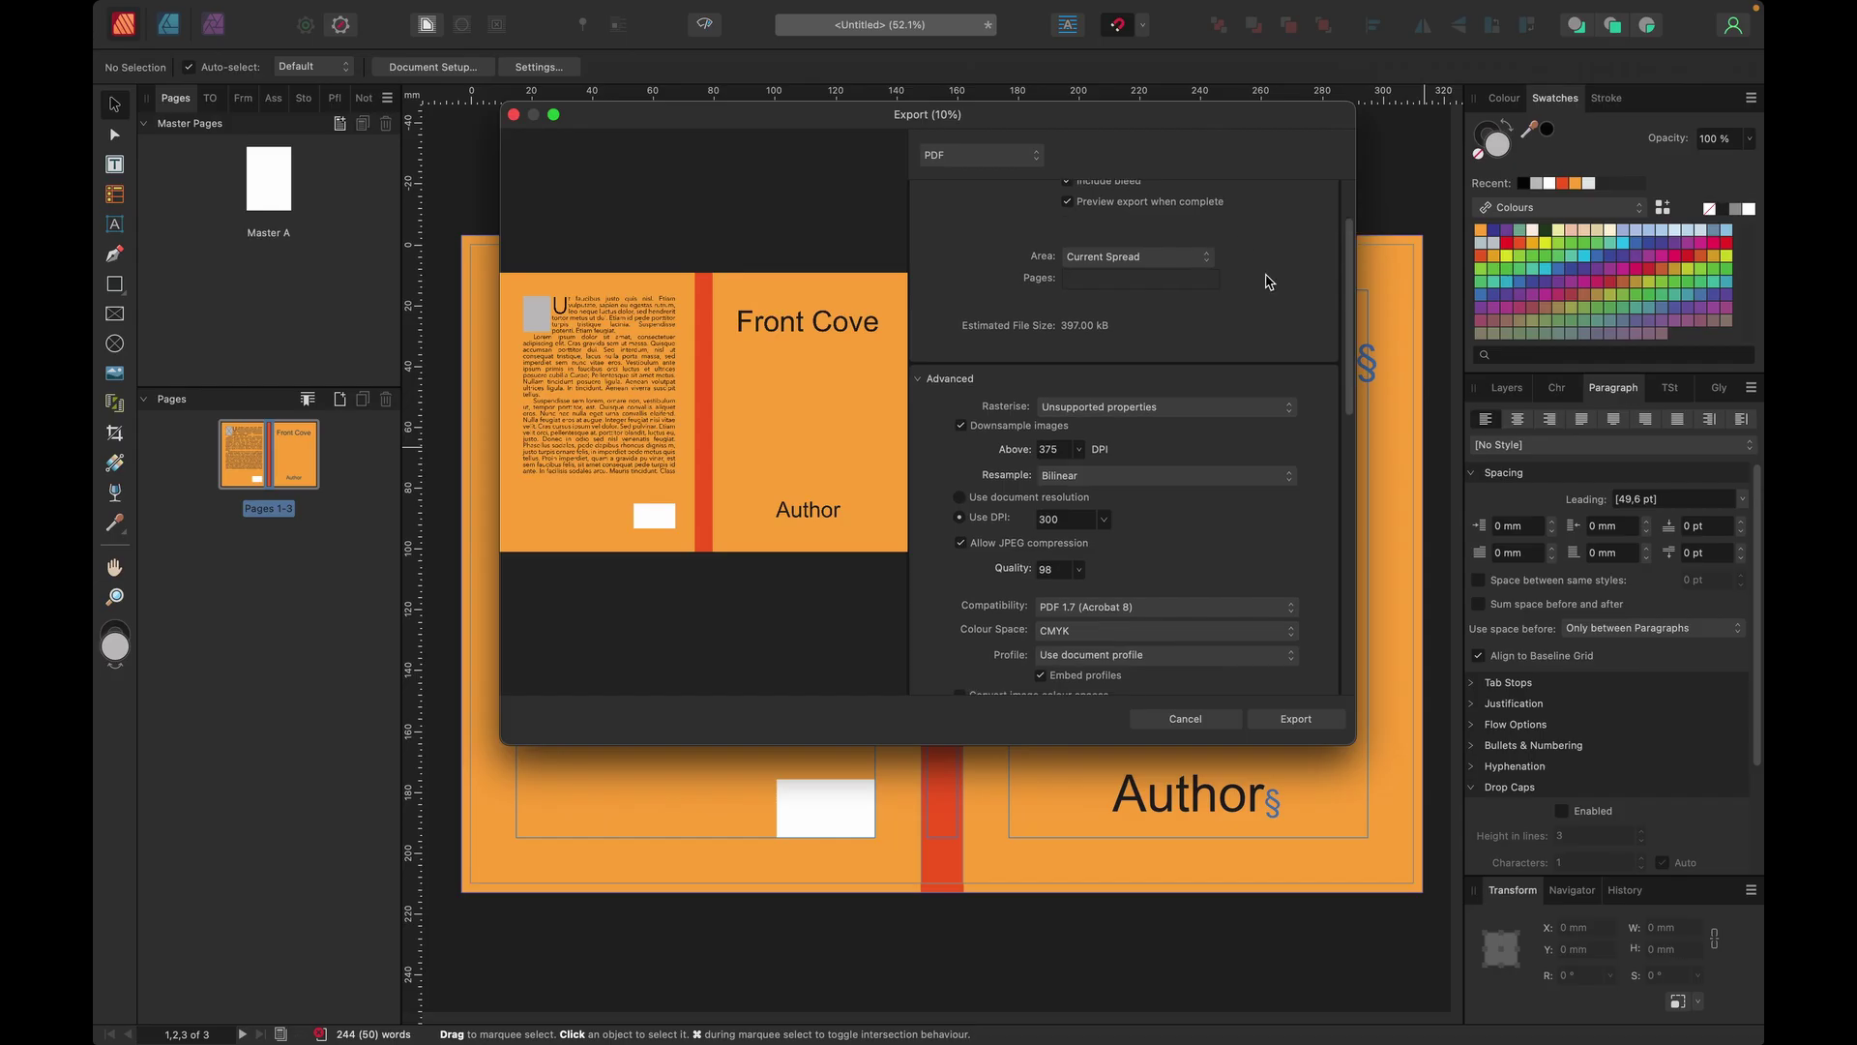
pyautogui.scroll(-3, 1347, 282)
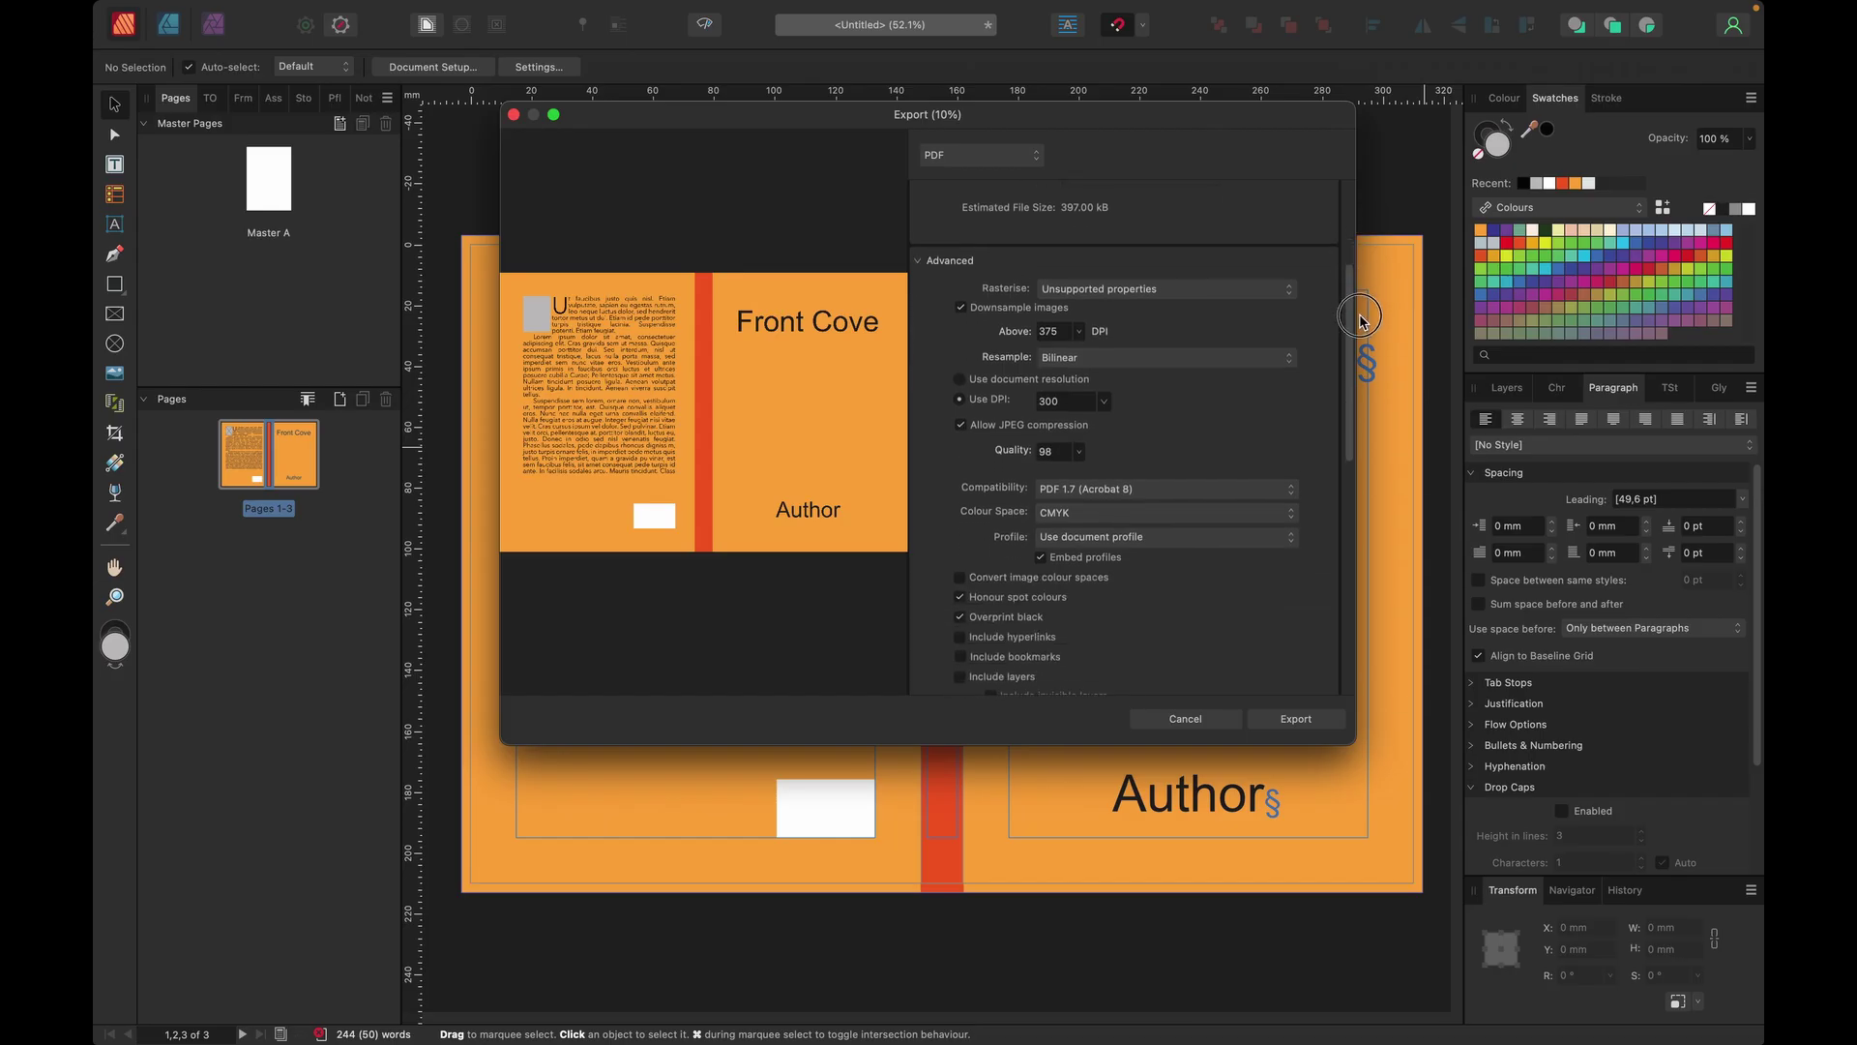
pyautogui.click(1079, 444)
pyautogui.moveTo(1077, 465); pyautogui.dragTo(1199, 466)
# Step: Include printer's marks with only crop marks, then export the PDF
pyautogui.moveTo(1354, 363); pyautogui.dragTo(1370, 498)
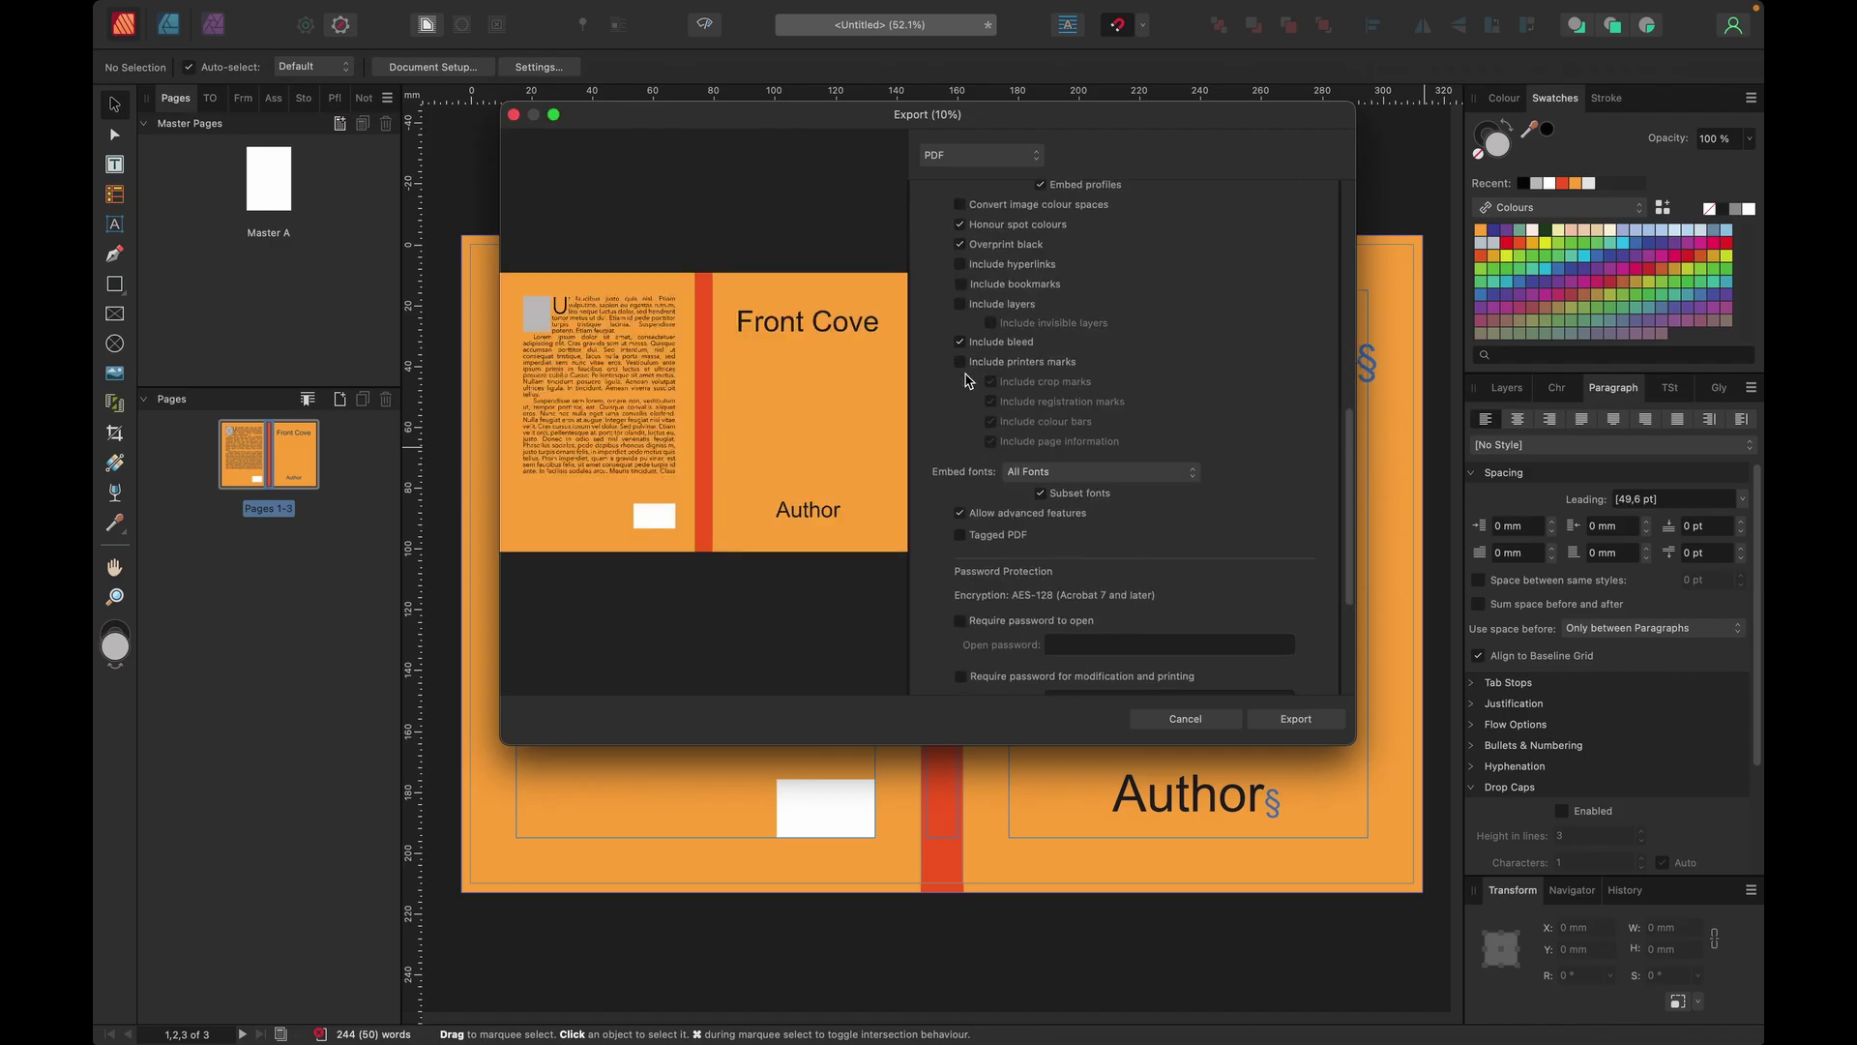
pyautogui.click(961, 362)
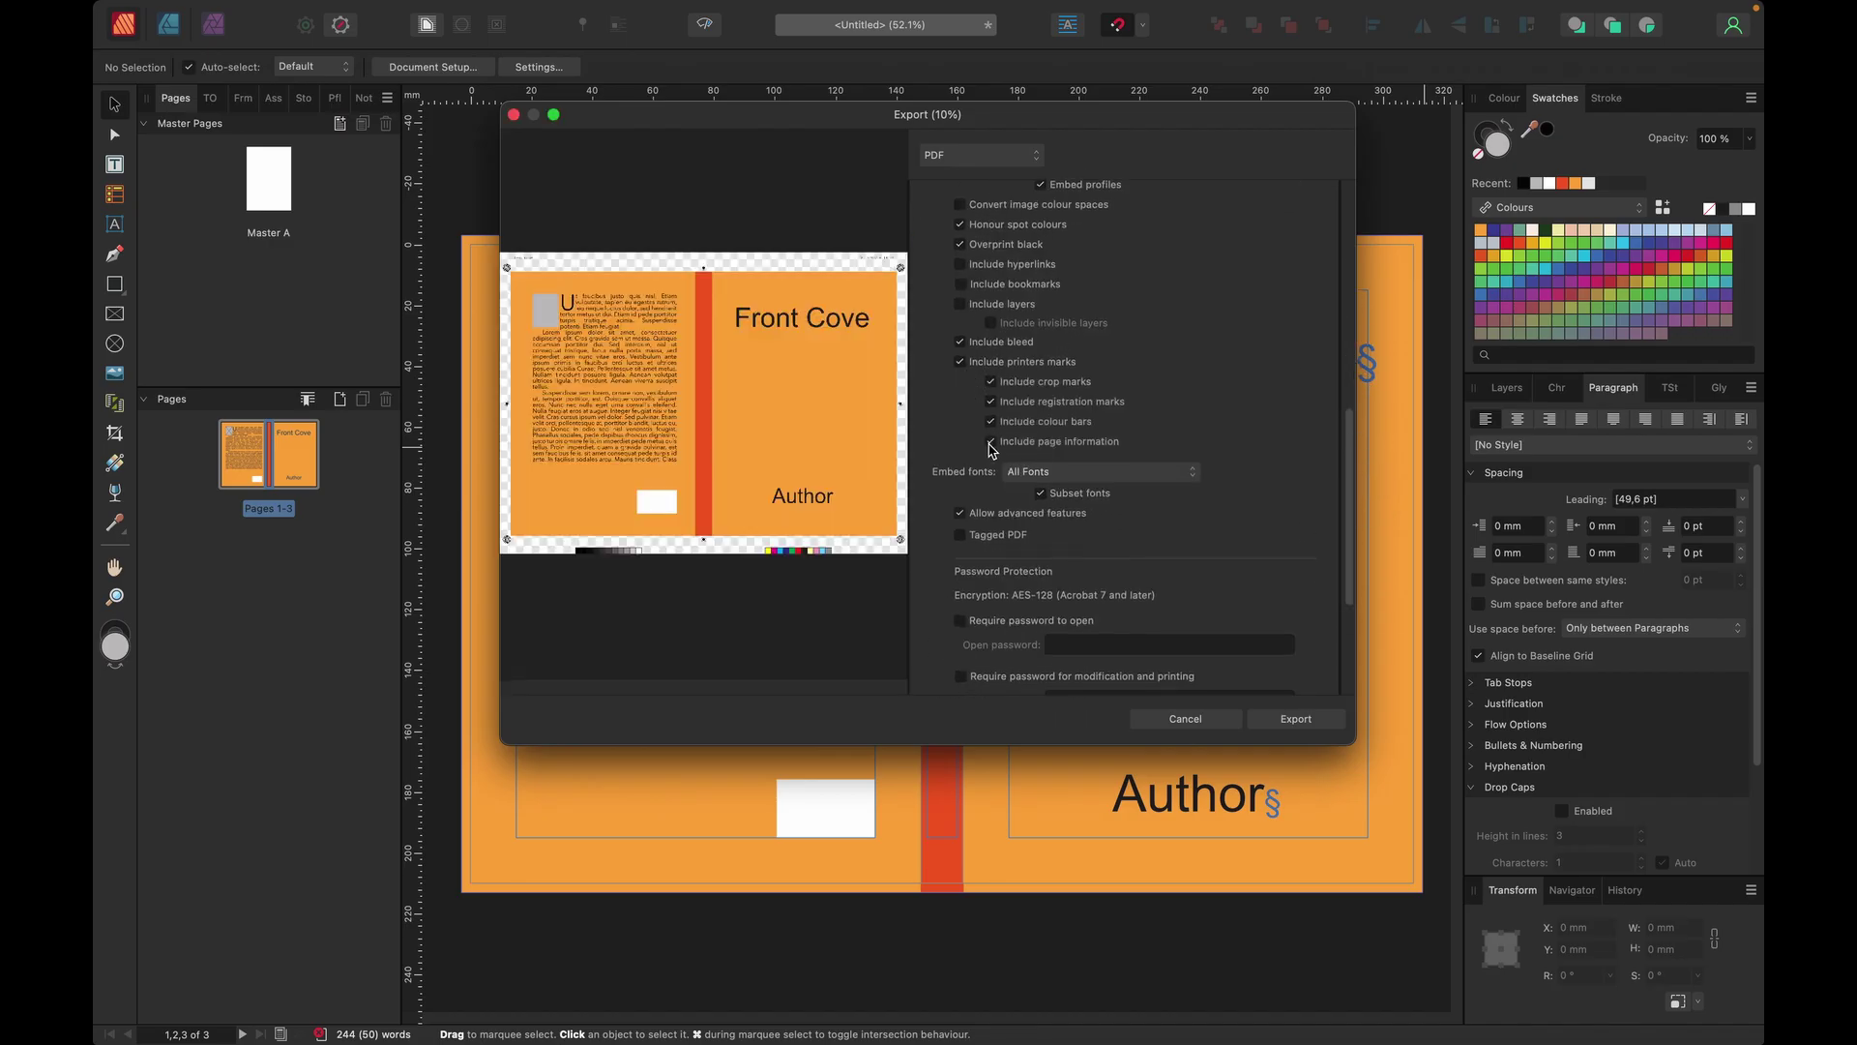
pyautogui.click(991, 442)
pyautogui.click(990, 423)
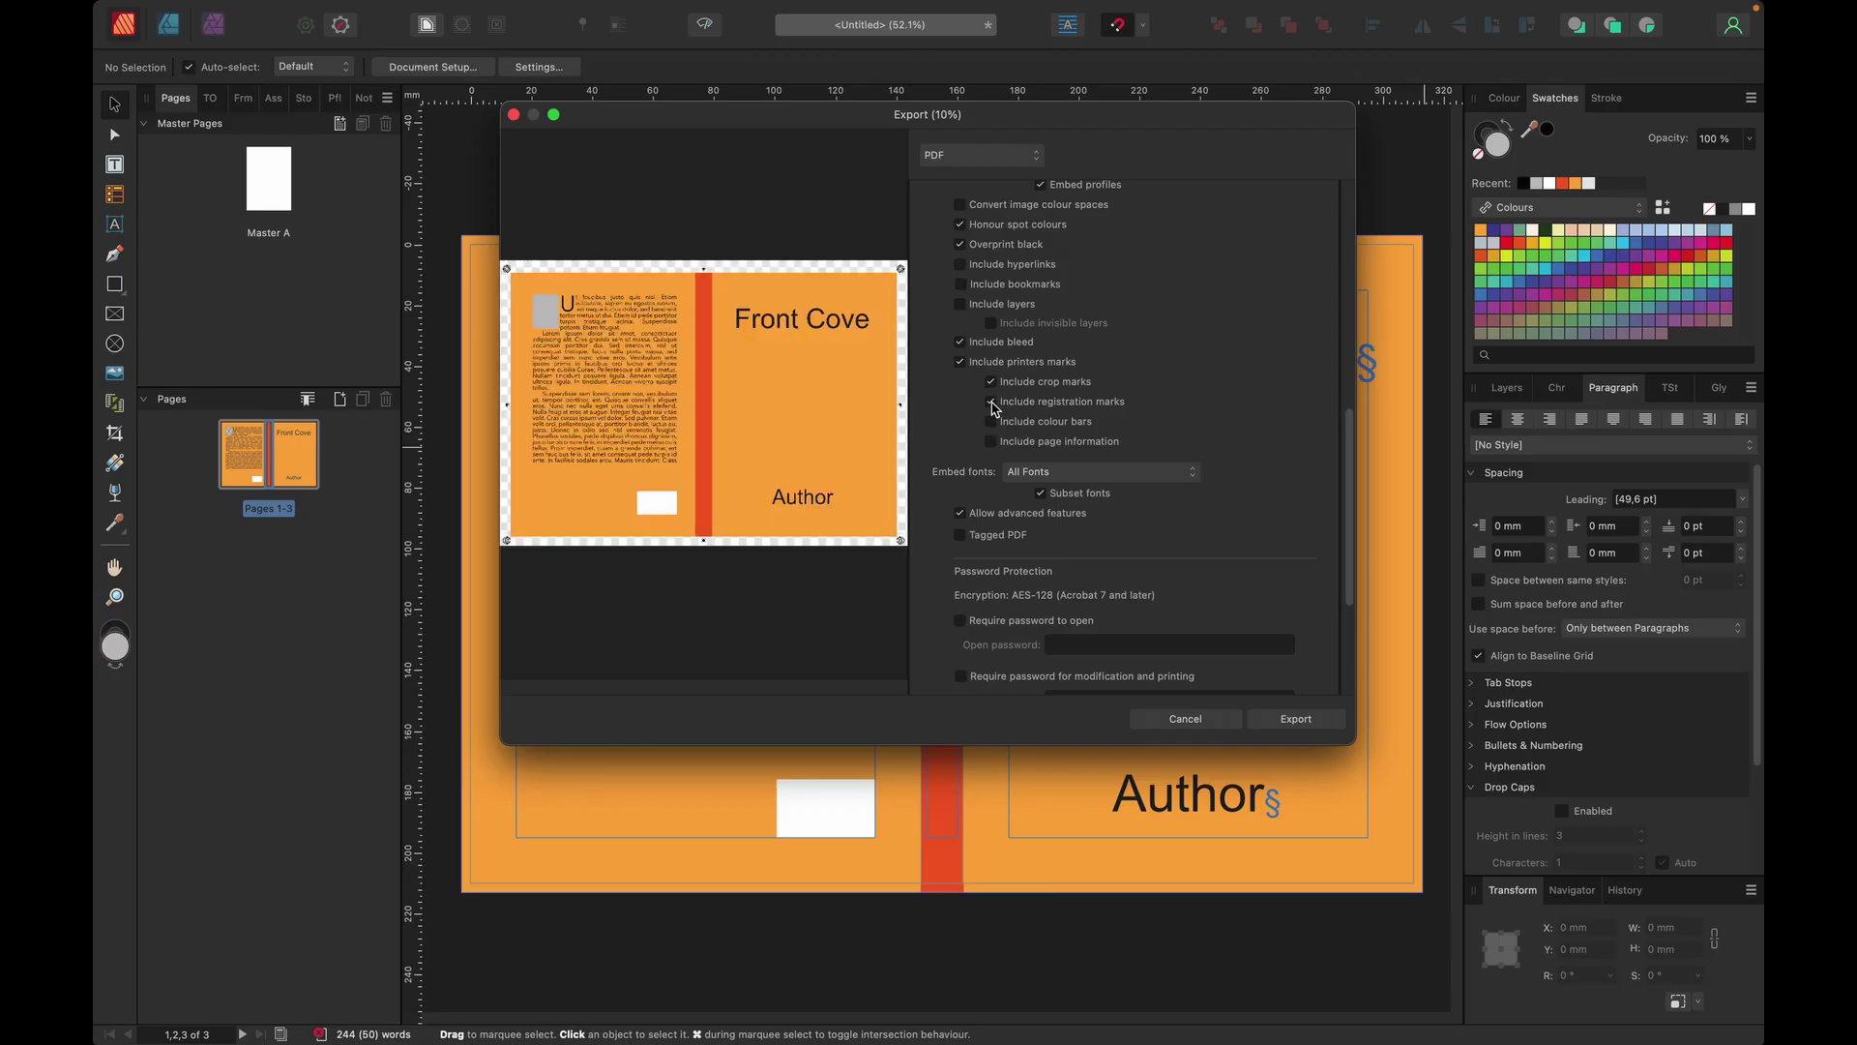
pyautogui.click(991, 401)
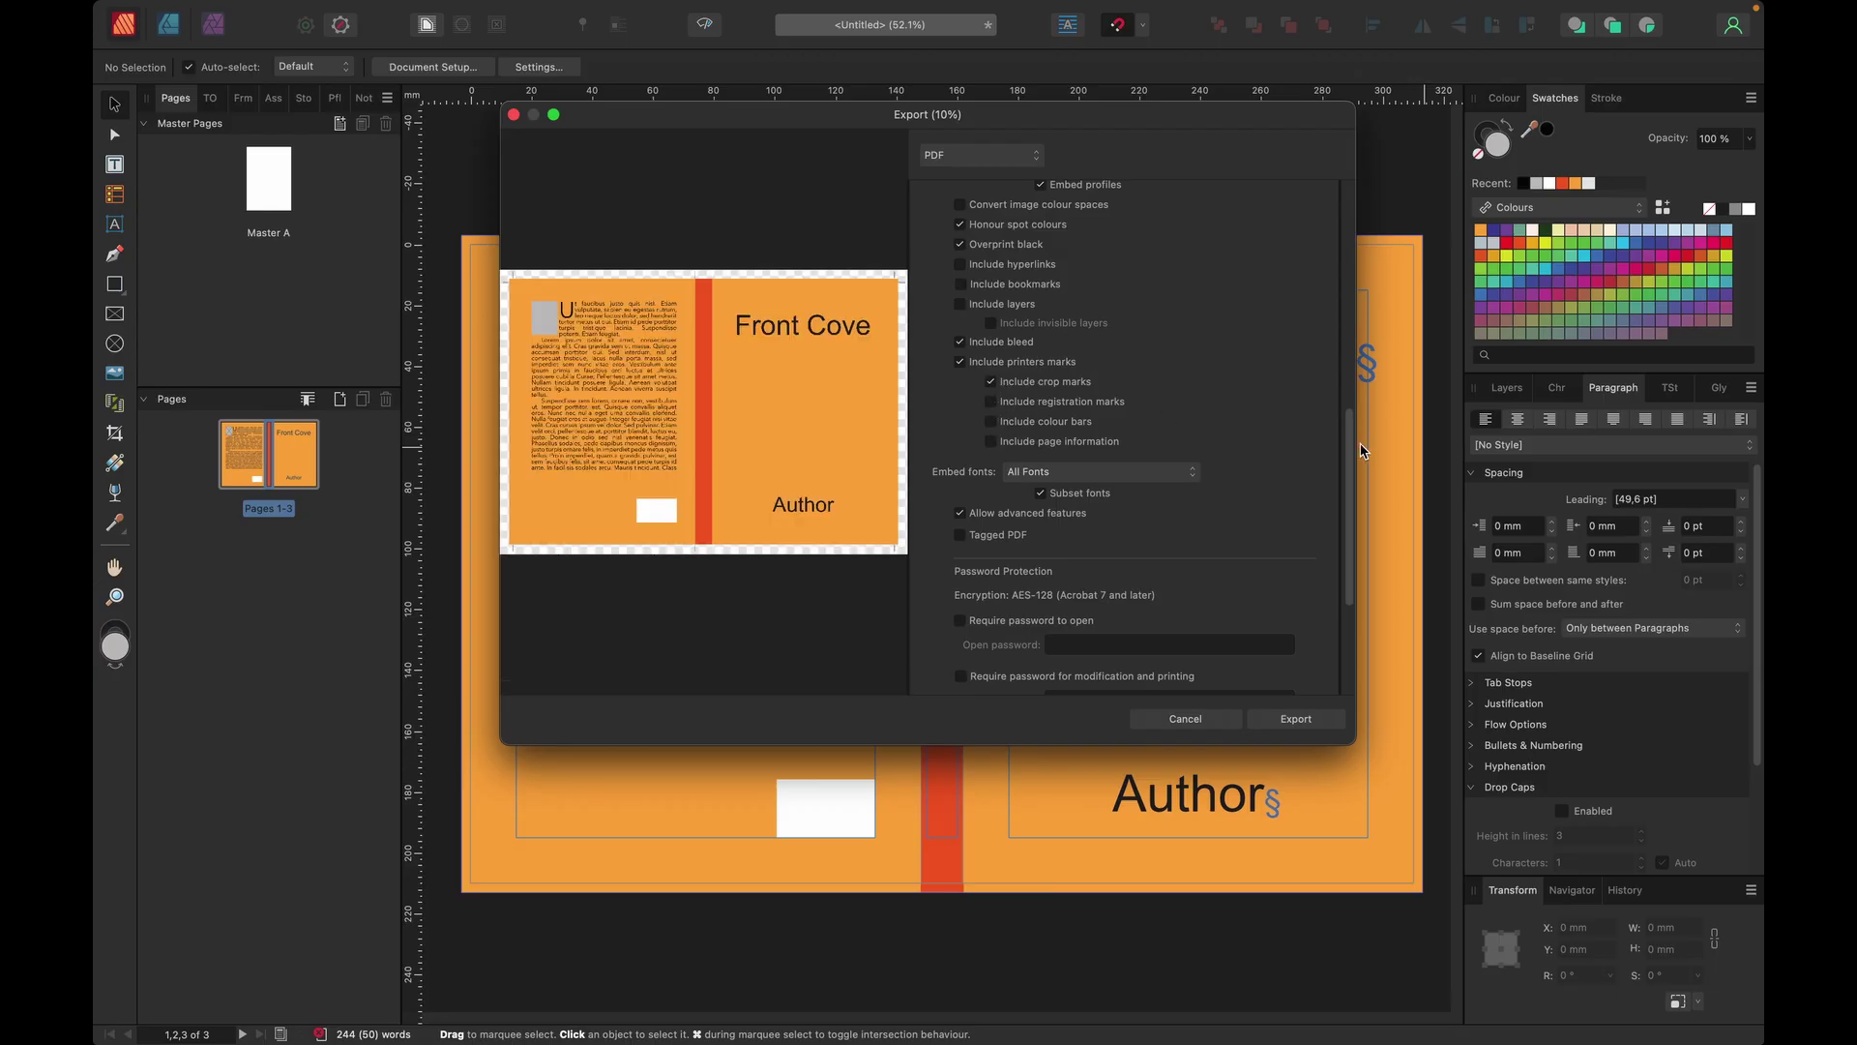
pyautogui.click(1296, 719)
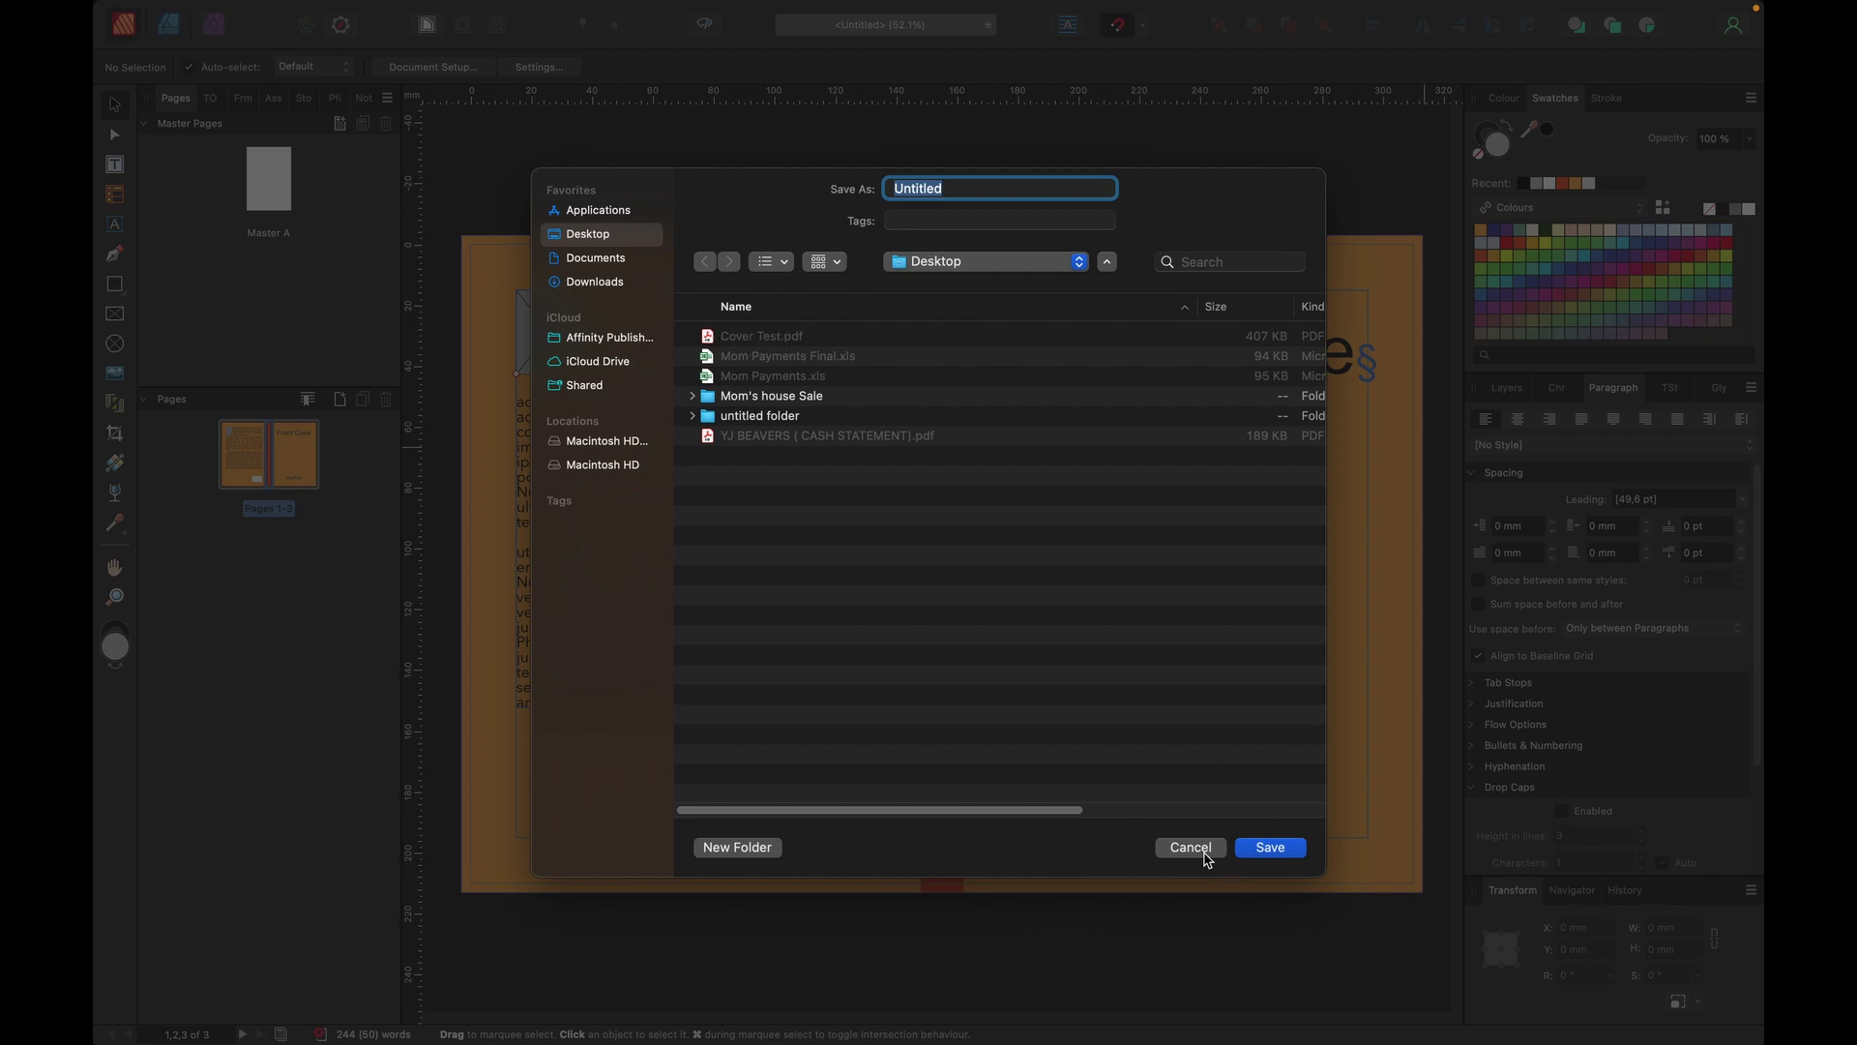
# Step: Save the press-ready PDF to the Desktop under the default name Untitled
pyautogui.click(1270, 848)
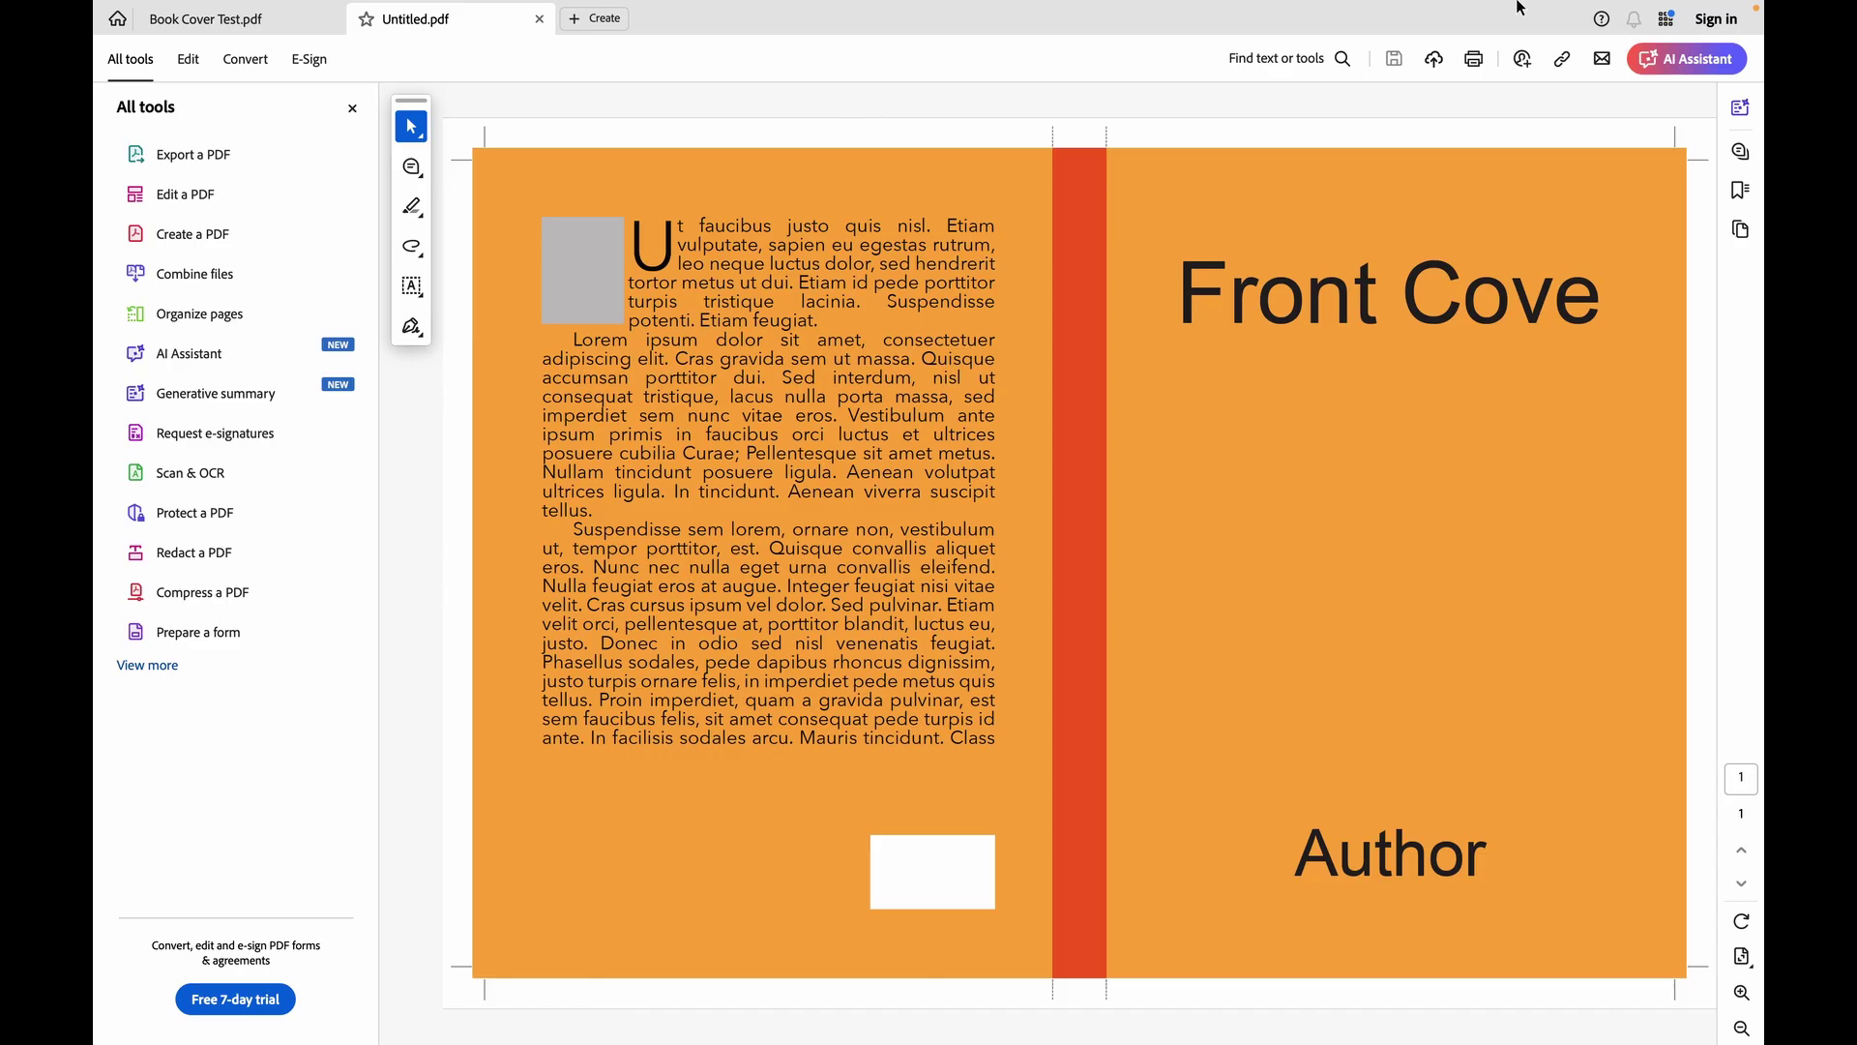
# Step: Inspect Untitled.pdf in Acrobat Reader: orange covers, red spine, and crop marks around the spread
pyautogui.moveTo(1519, 5)
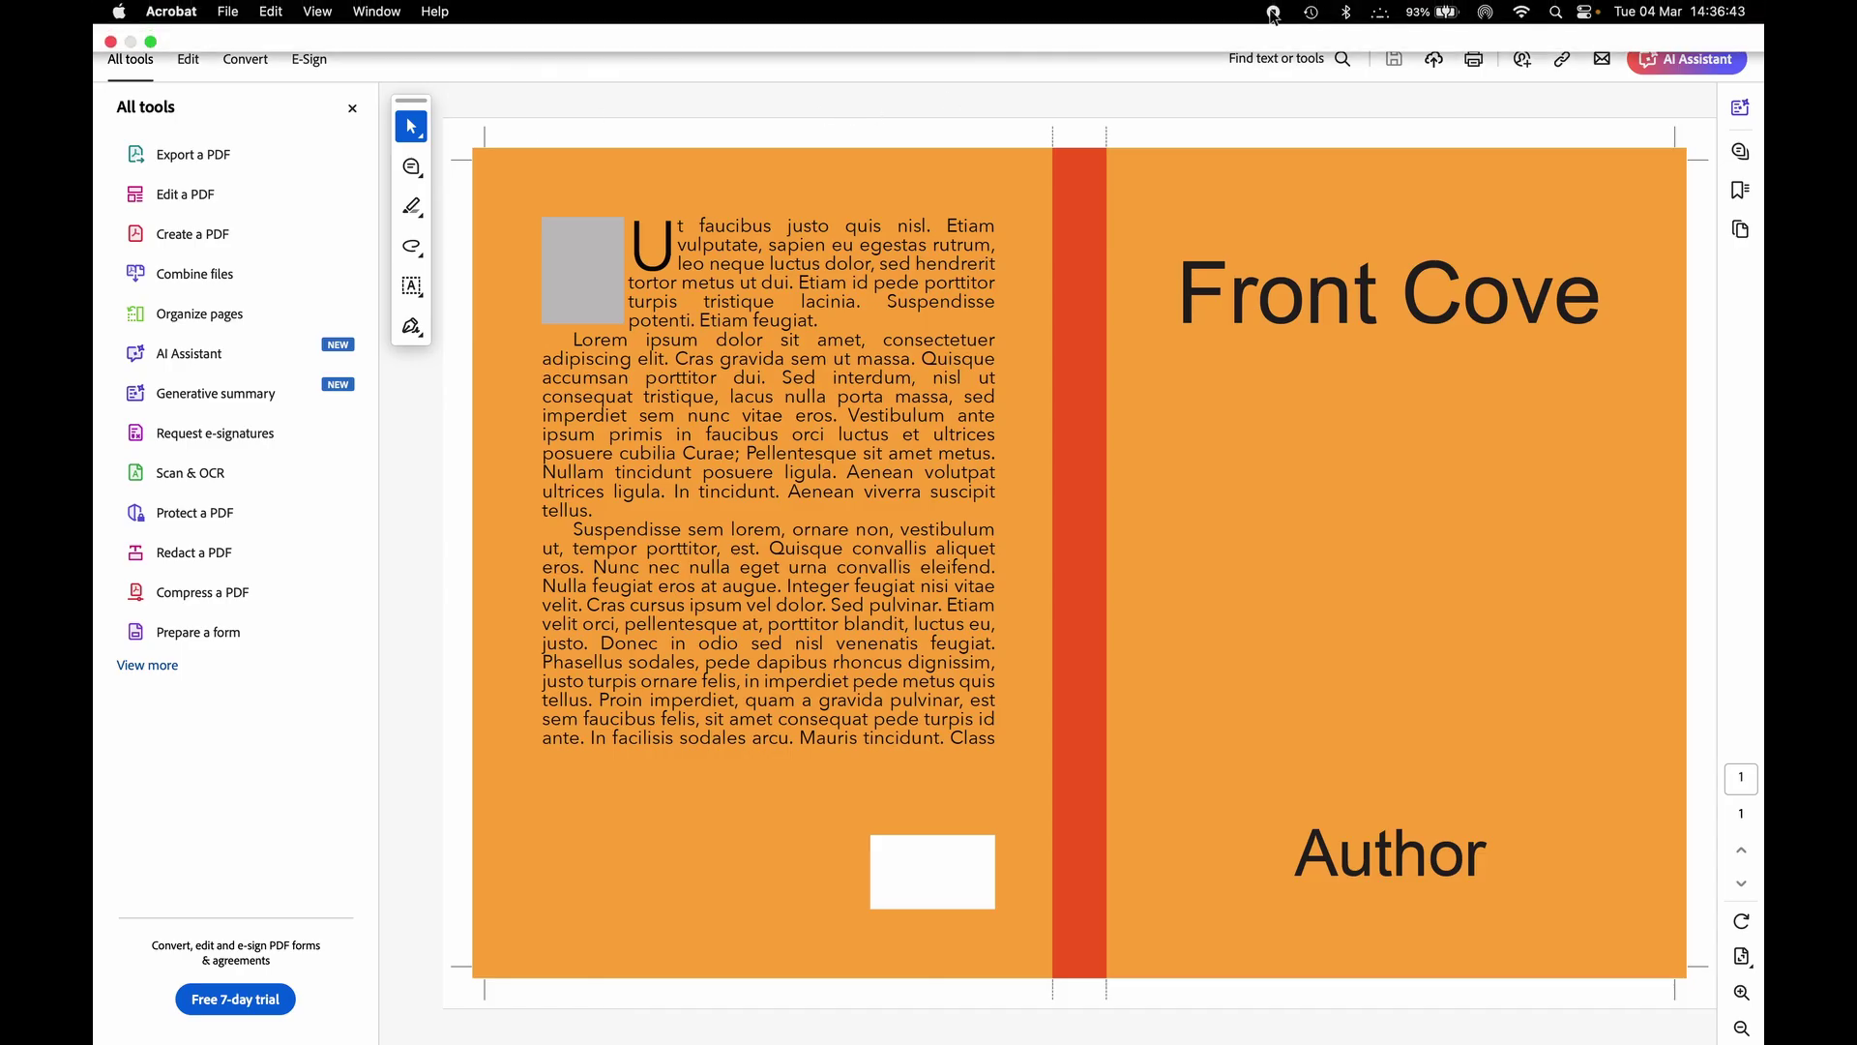